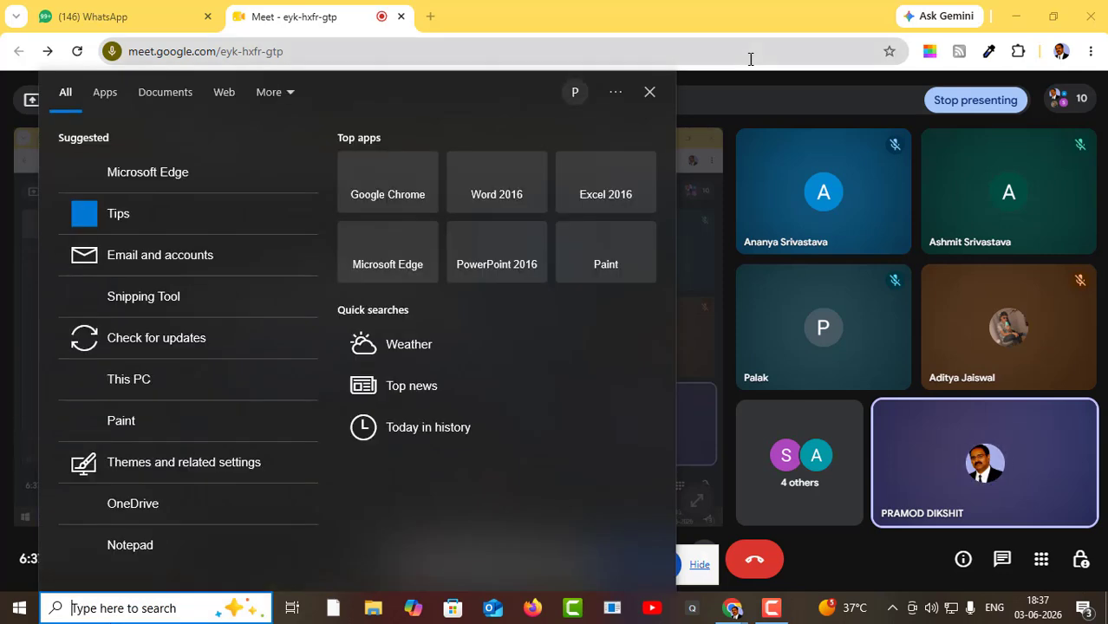
- Open the Practical lab 1 report from the desktop in Power BI Desktop and dismiss the live caption and screen-sharing overlays
click(633, 15)
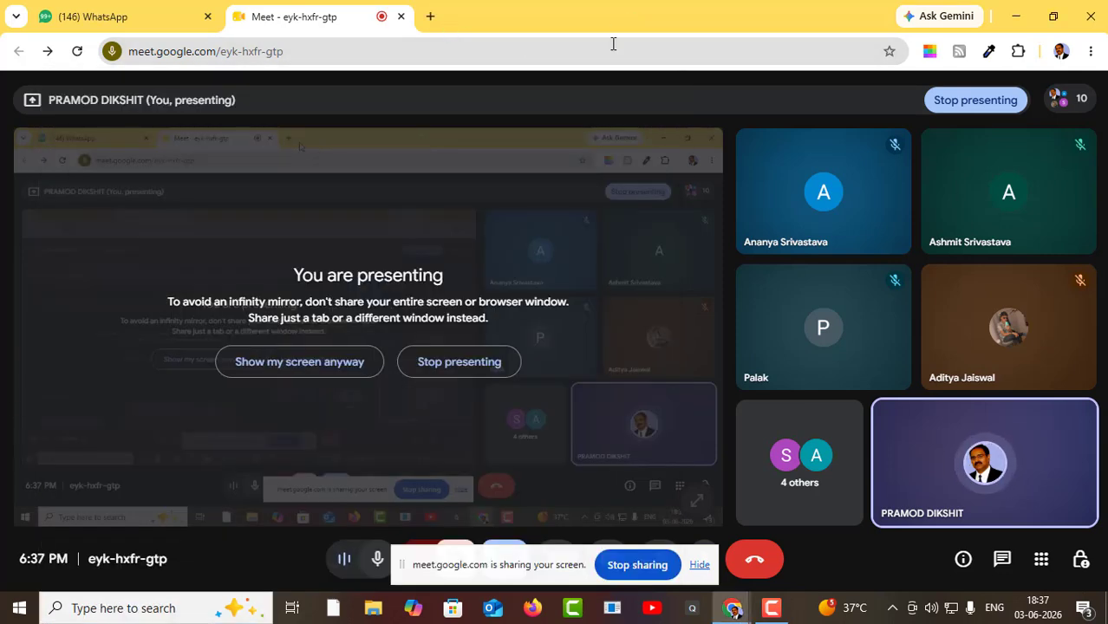
click(1017, 18)
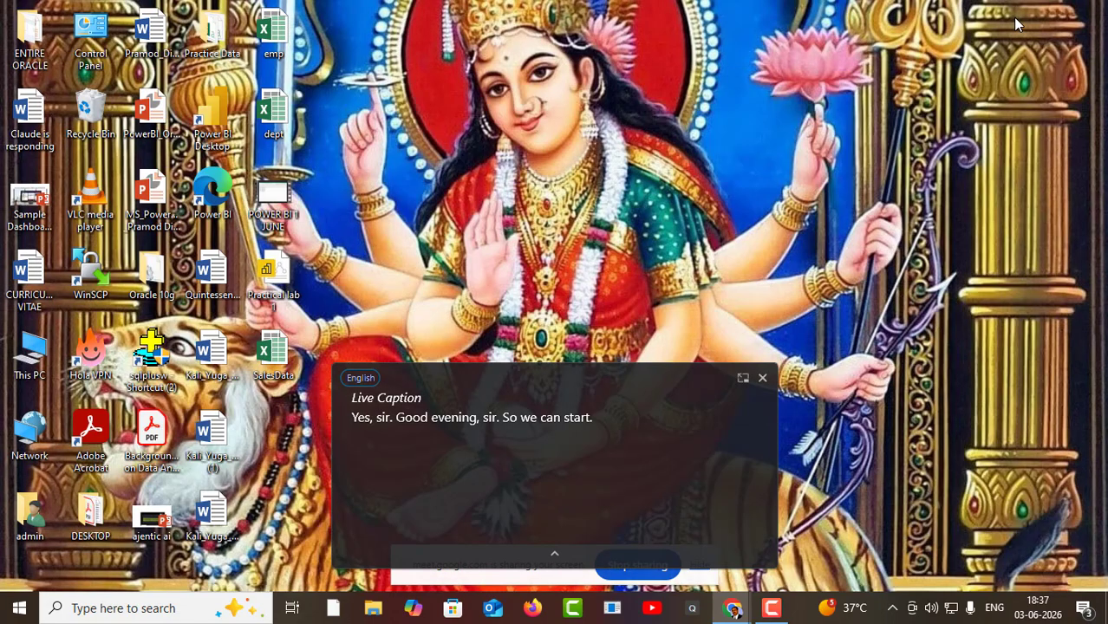
double_click(272, 274)
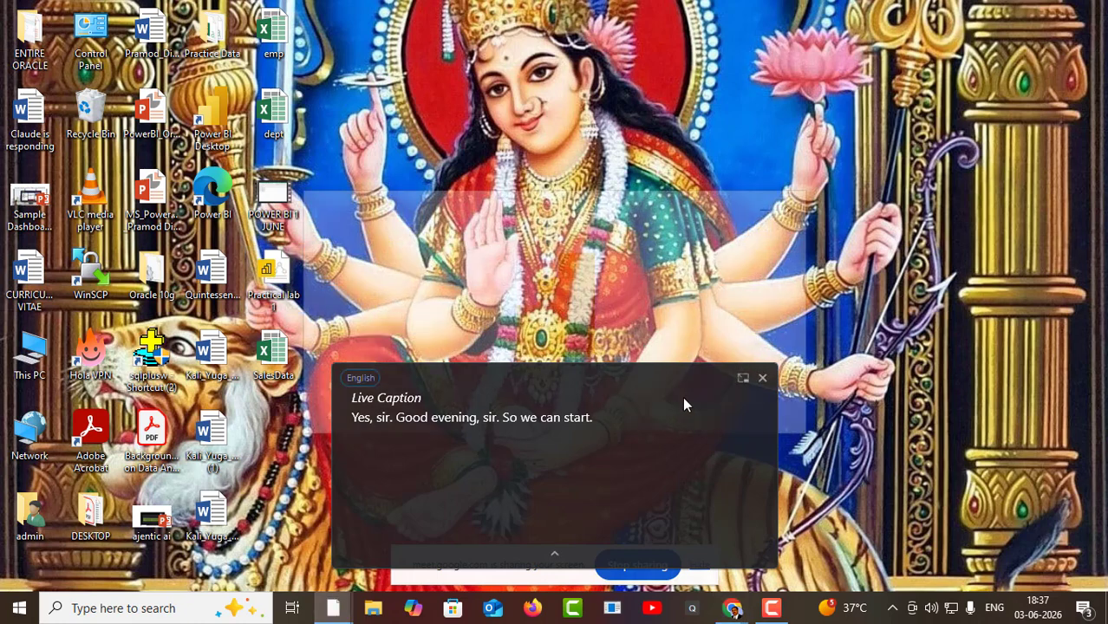
click(763, 379)
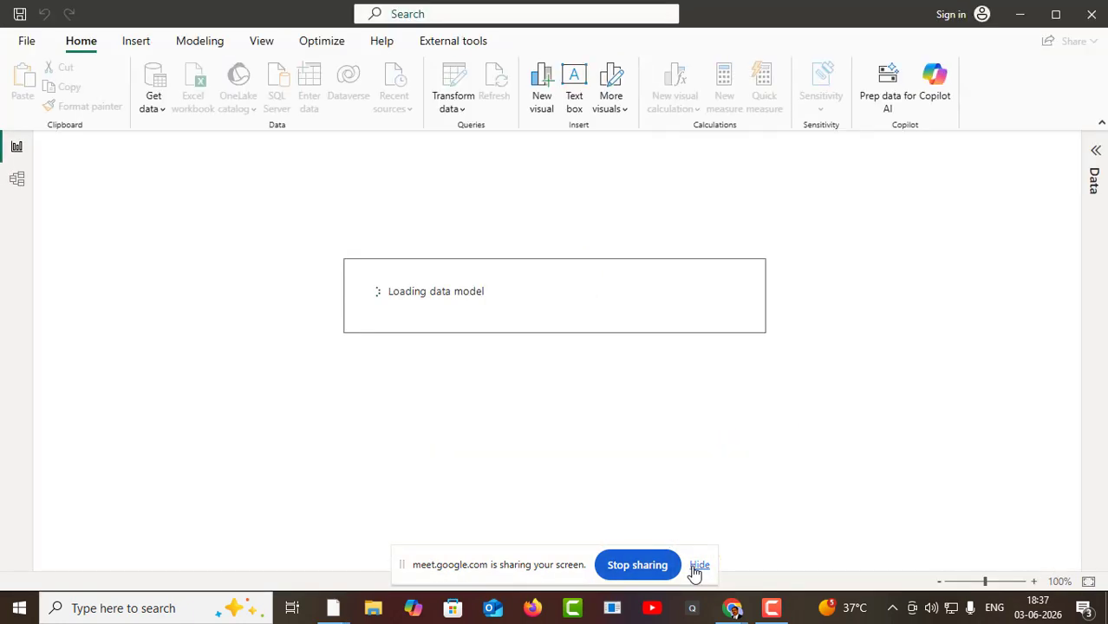
click(695, 567)
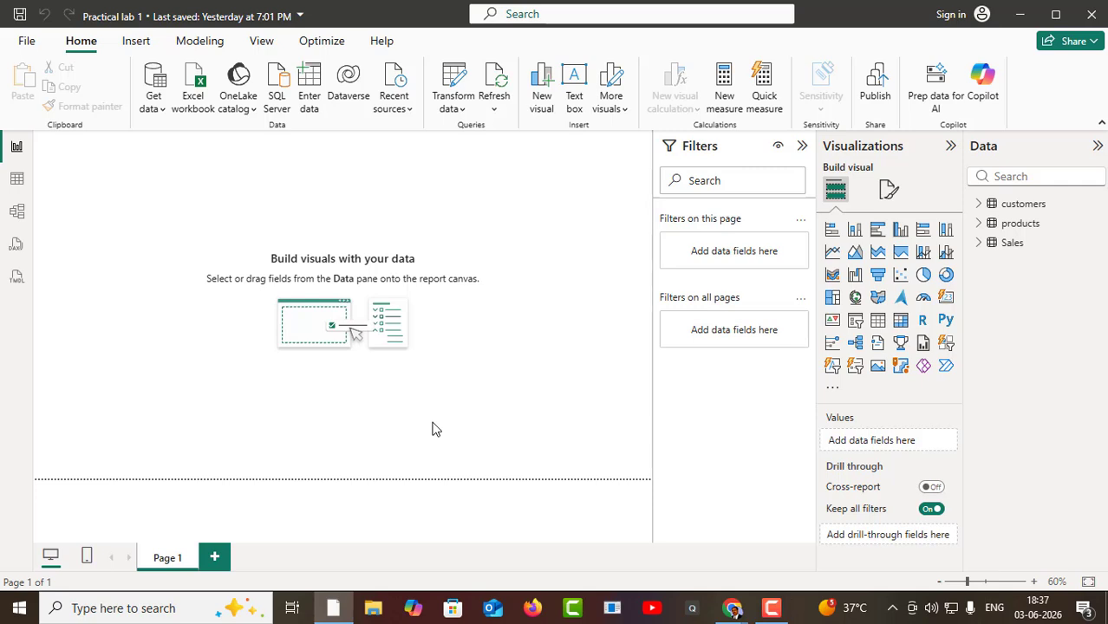
- Look through the customers and products tables in the data list and expand the Sales table to show its fields
click(980, 205)
click(980, 206)
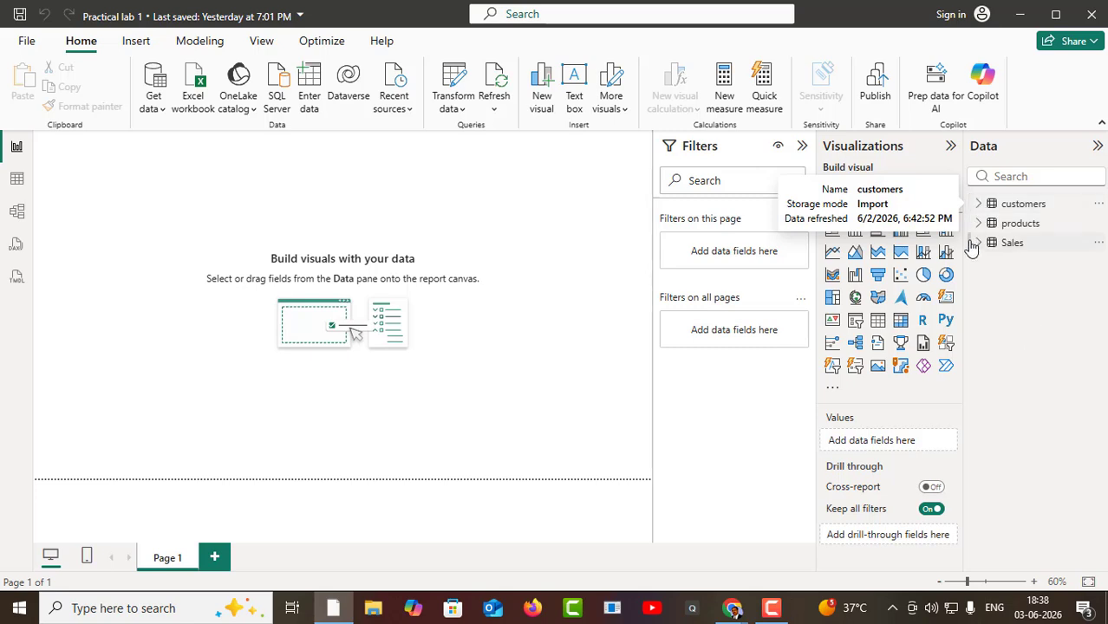
click(979, 225)
click(979, 225)
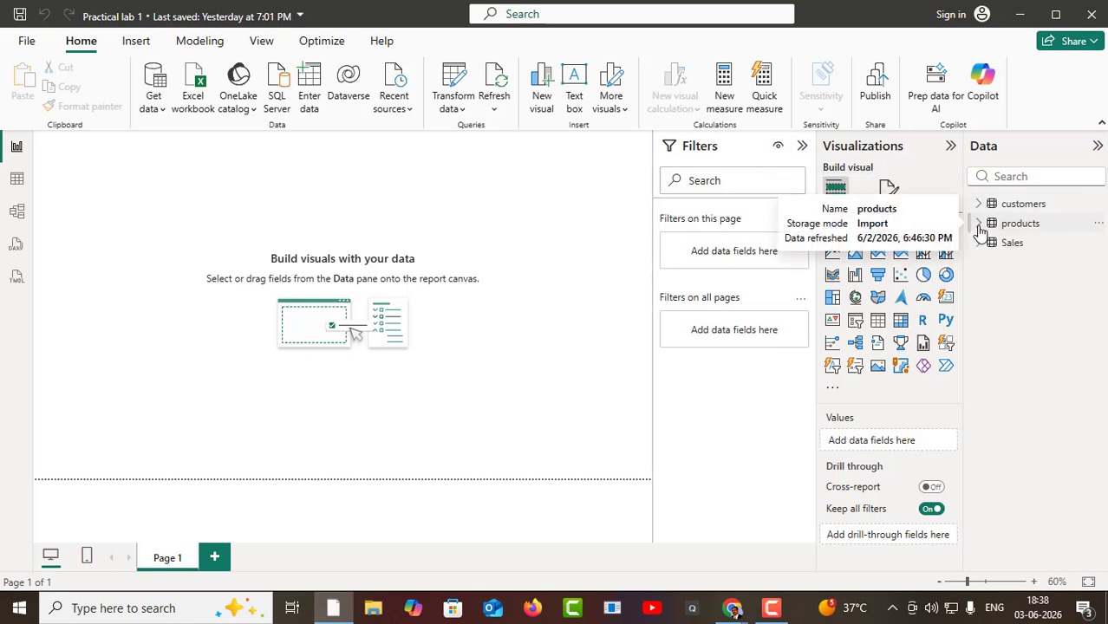
click(978, 244)
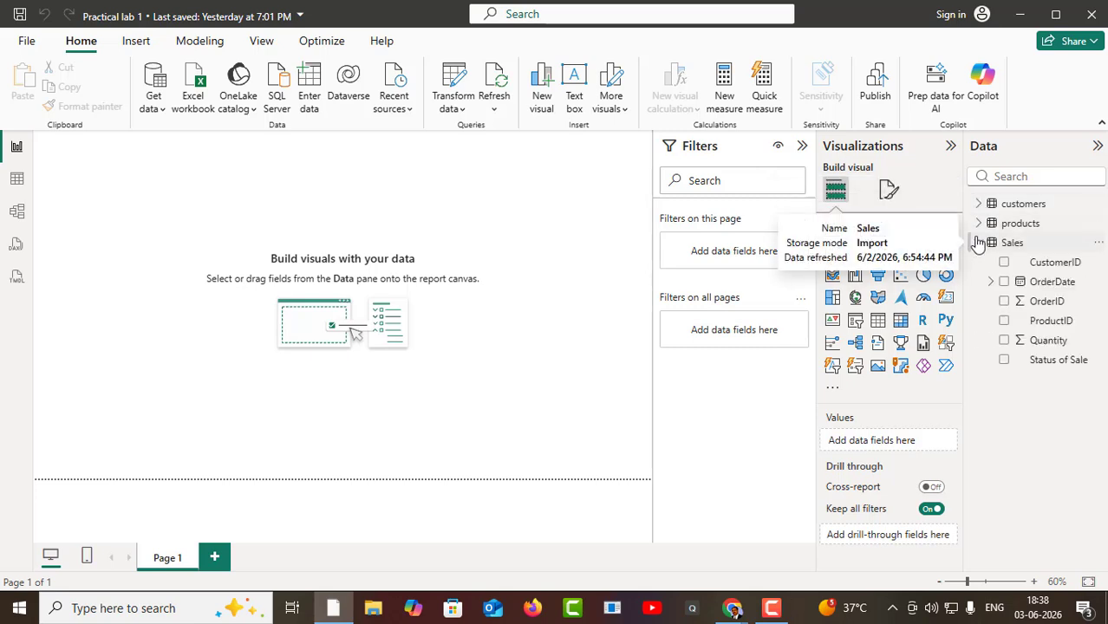
- Review the data rows of the Sales, products and customers tables in Table view
click(17, 180)
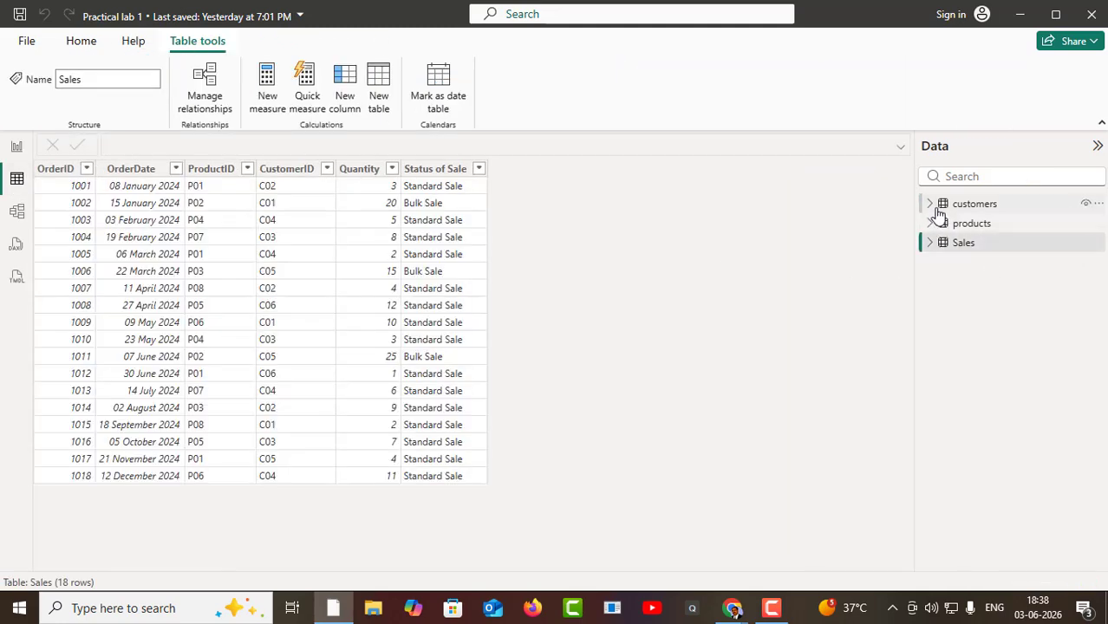
click(958, 224)
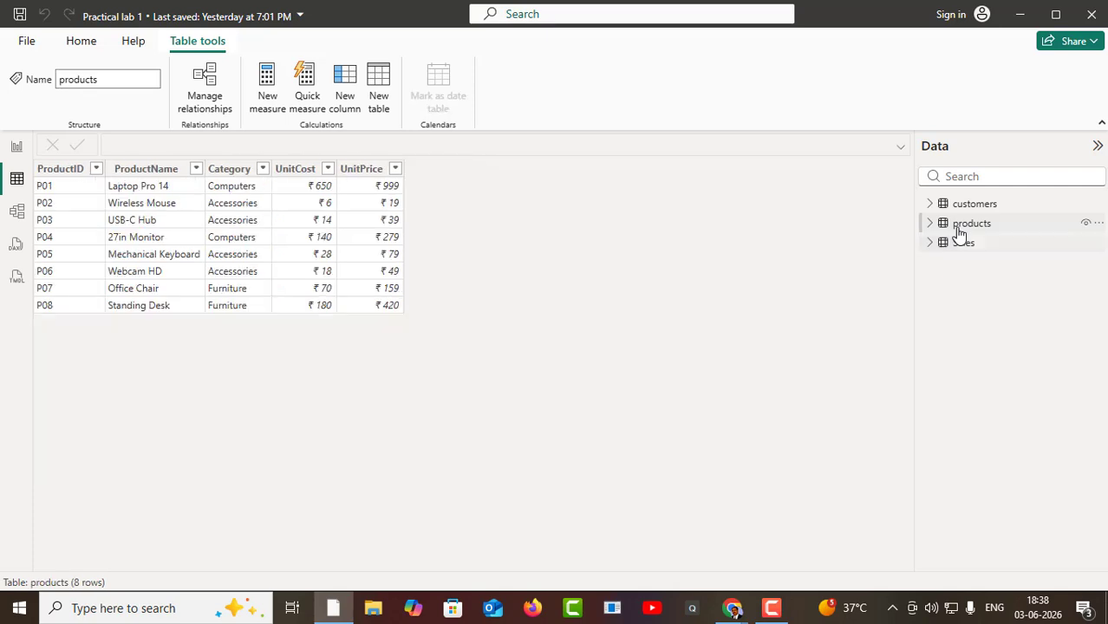
click(958, 245)
click(962, 208)
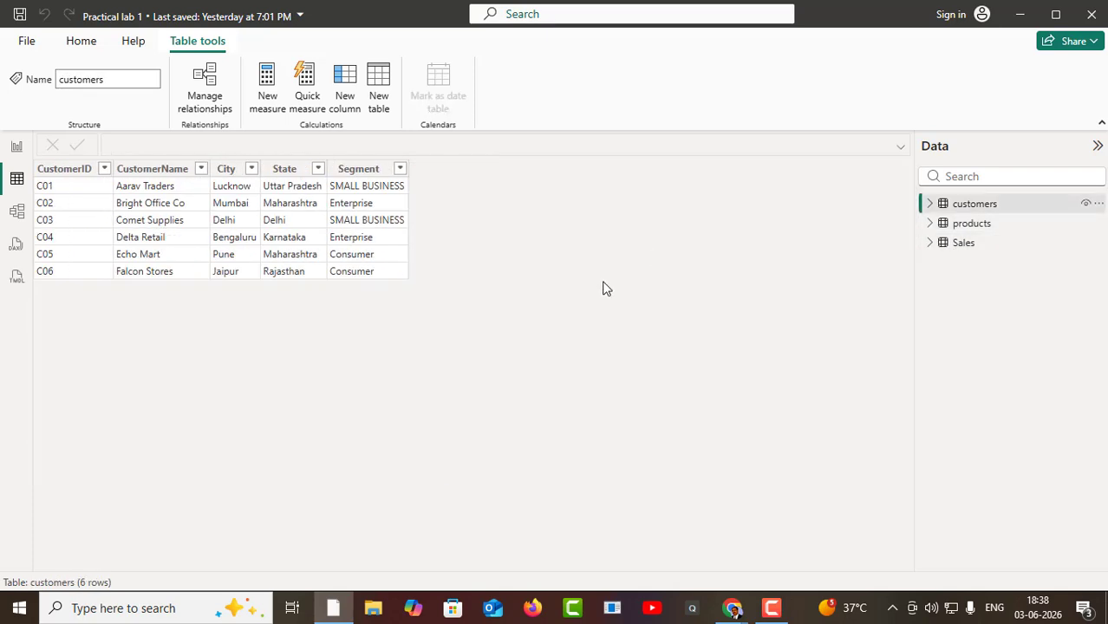
- Delete the customers-to-Sales and products-to-Sales relationships in the model diagram, and collapse the Properties pane
click(19, 213)
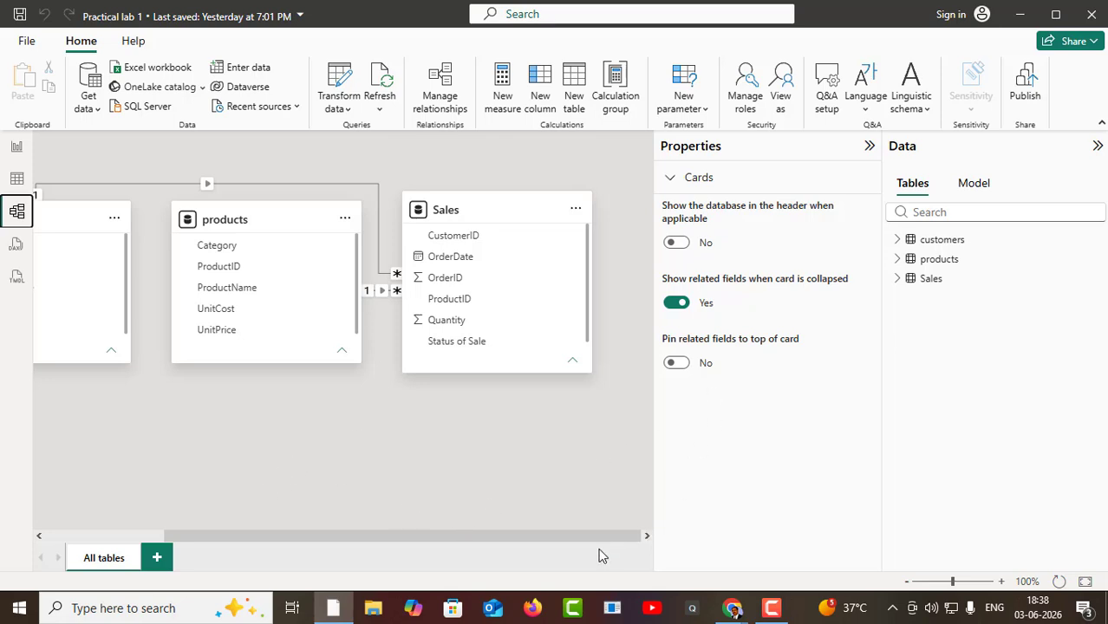
right_click(396, 275)
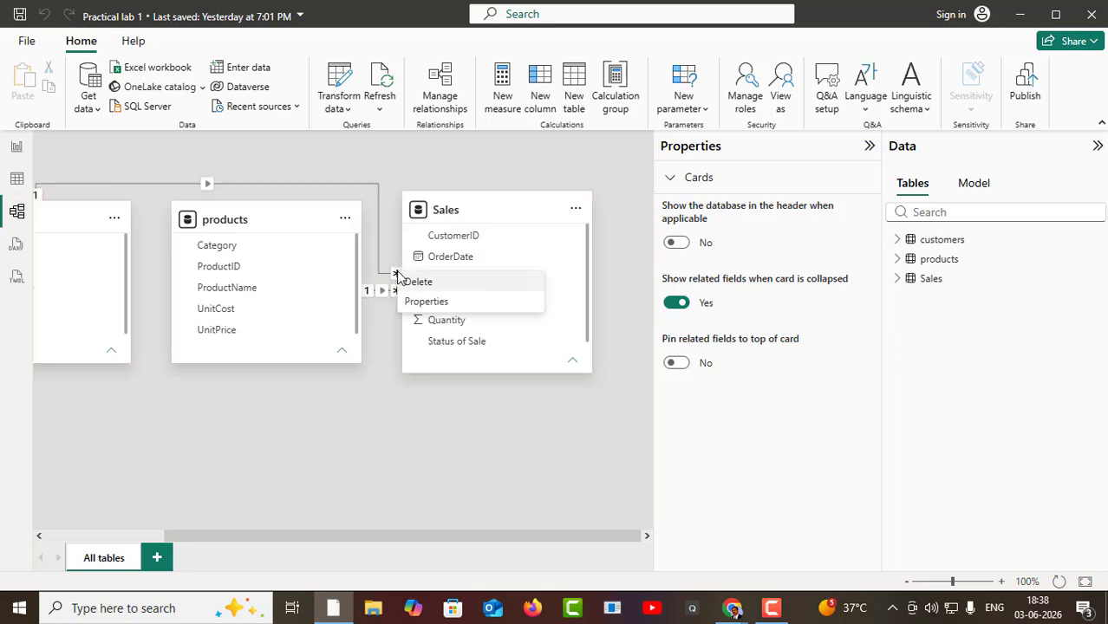
click(411, 283)
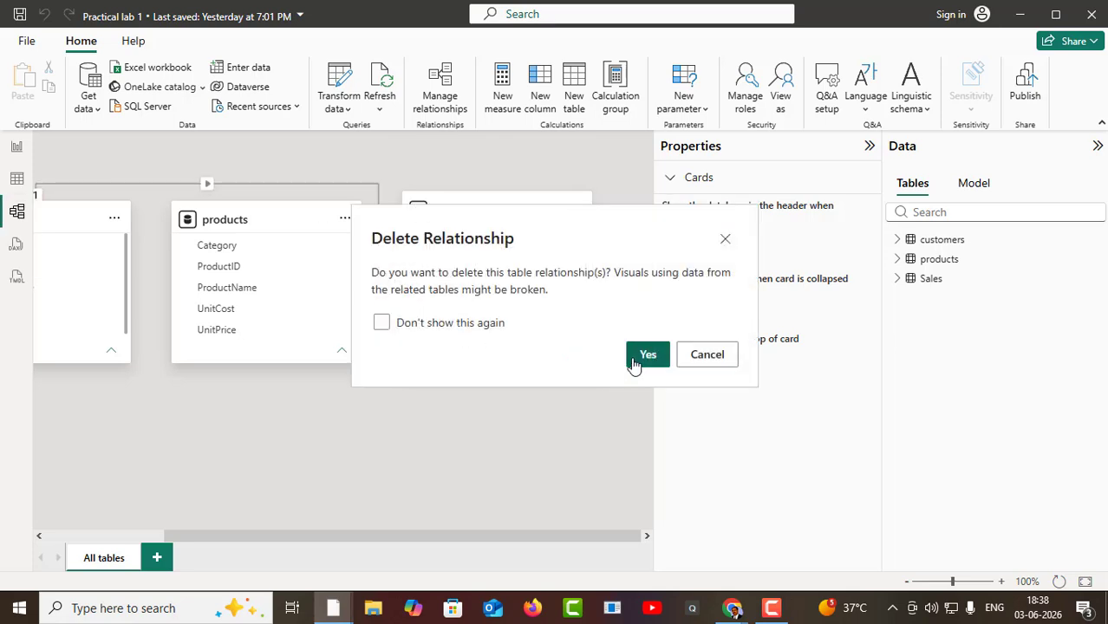
click(634, 364)
right_click(394, 285)
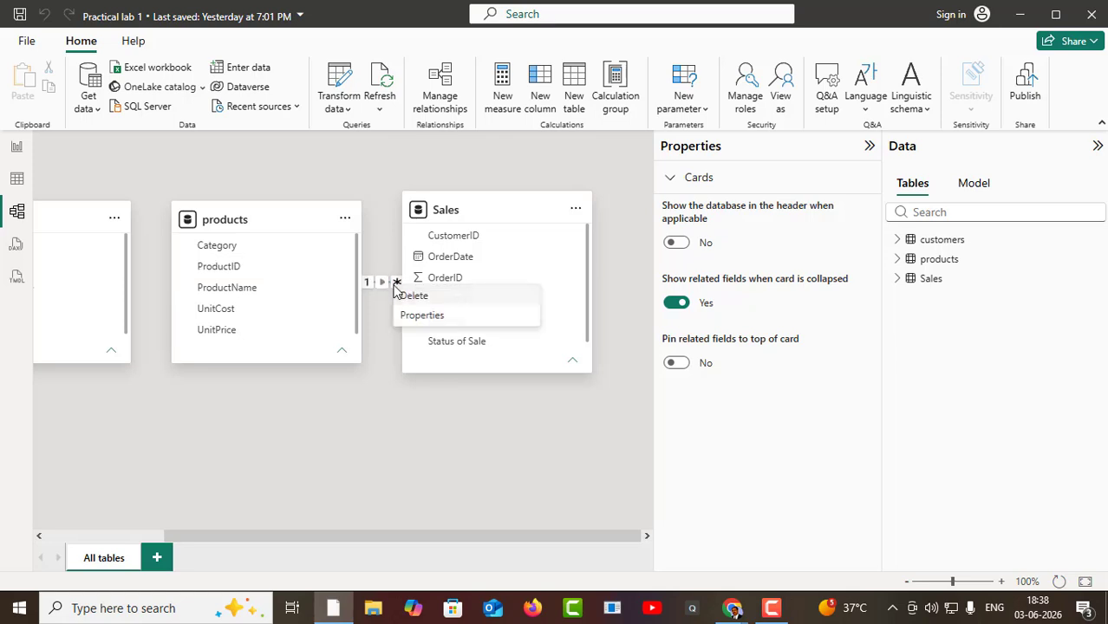
click(401, 295)
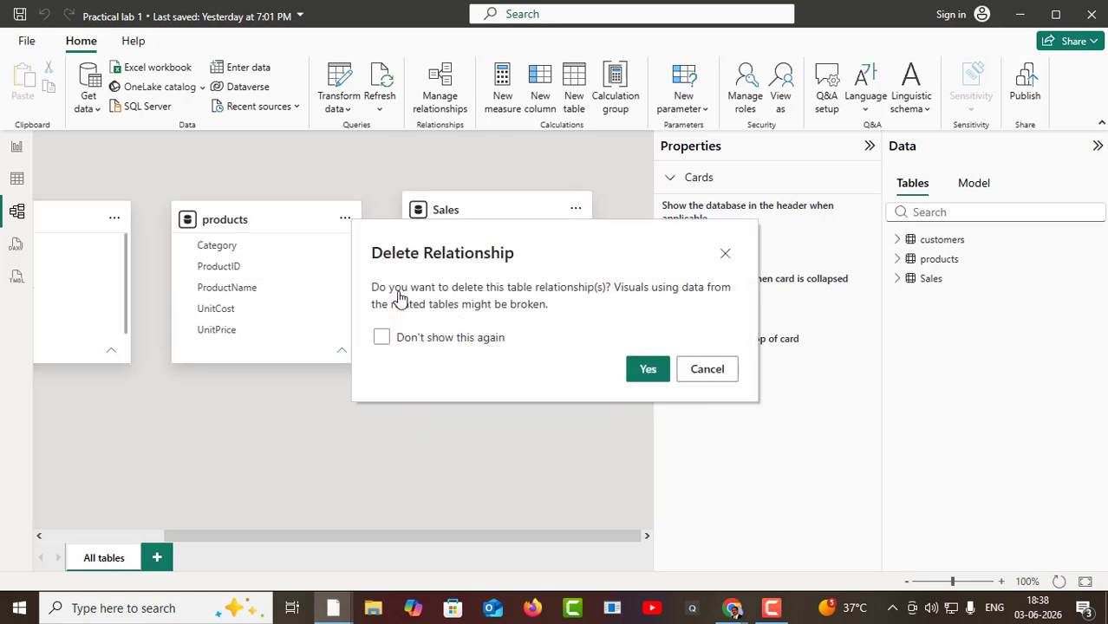
click(647, 370)
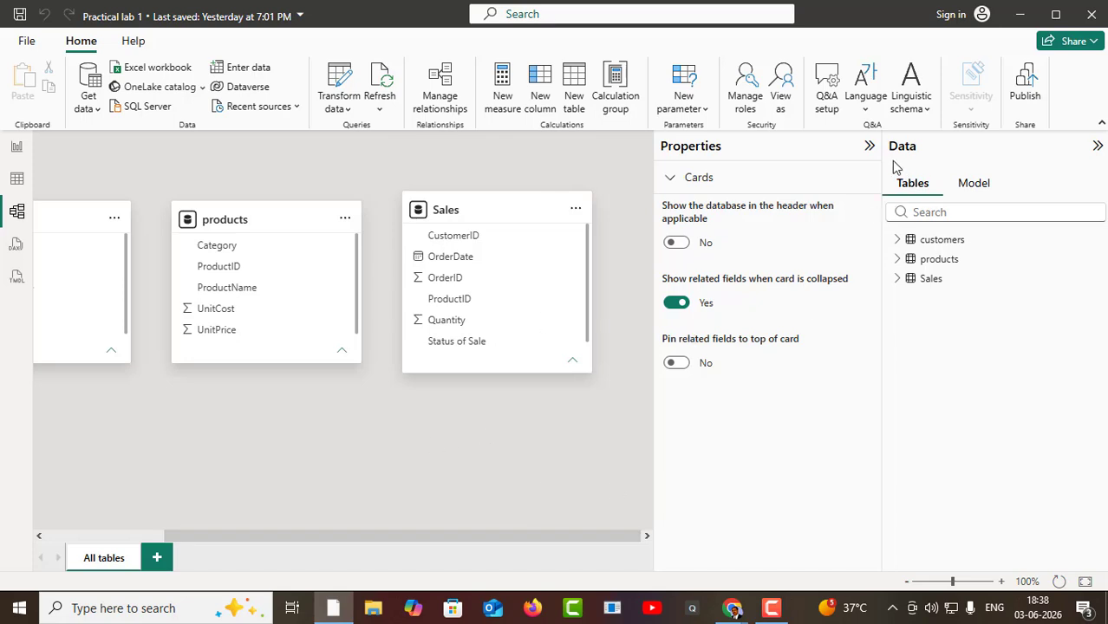
click(869, 146)
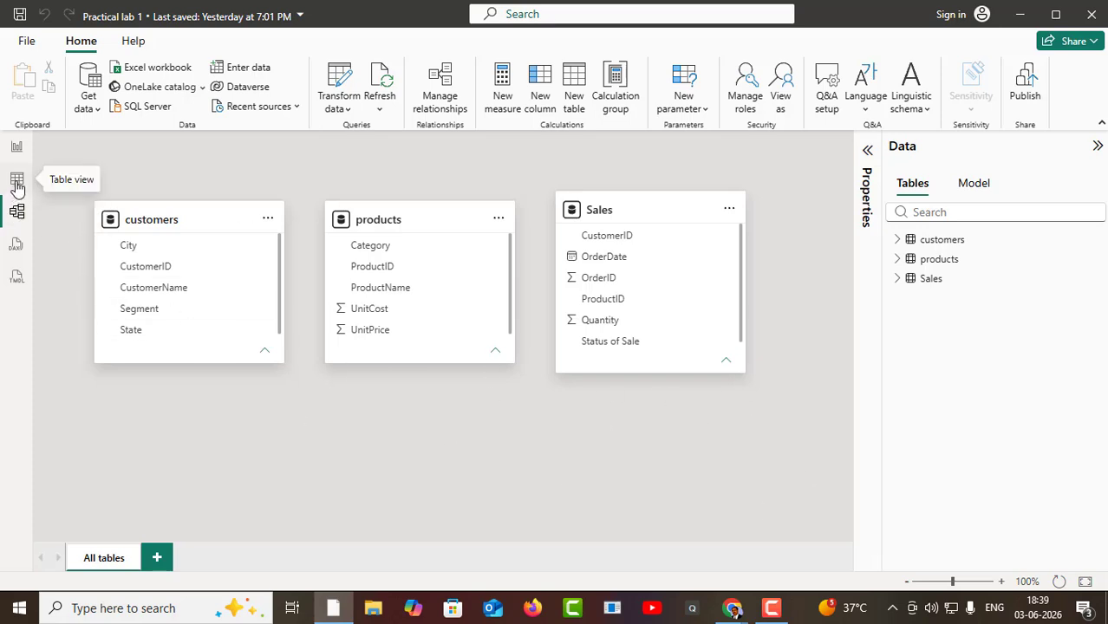
- Add a stacked column chart to report Page 1 and move it away from the page's upper-left corner
click(17, 147)
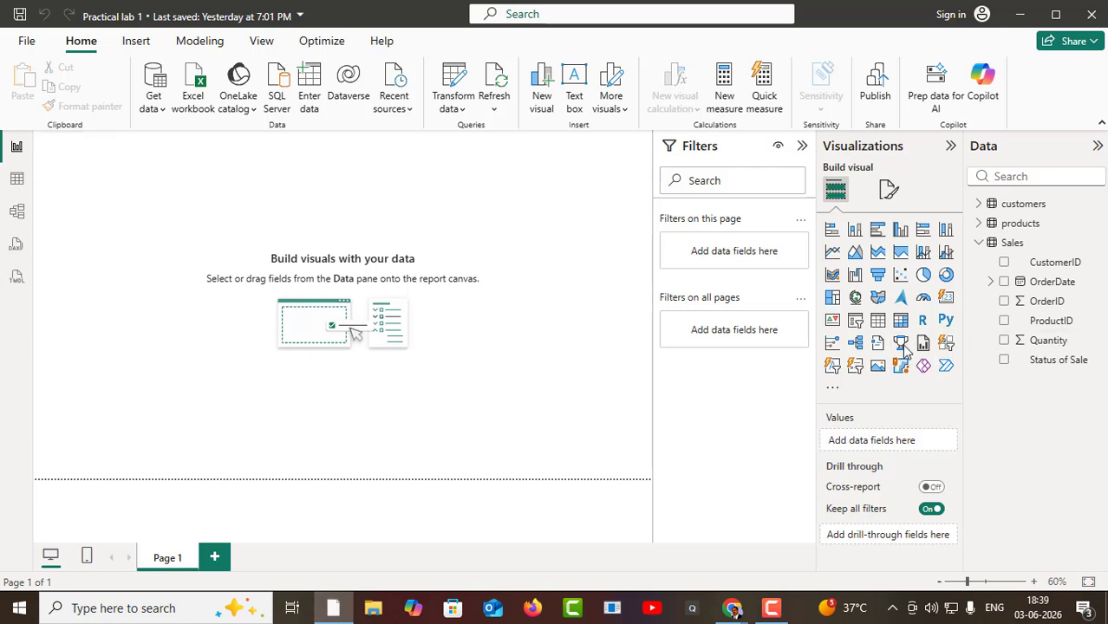
click(854, 233)
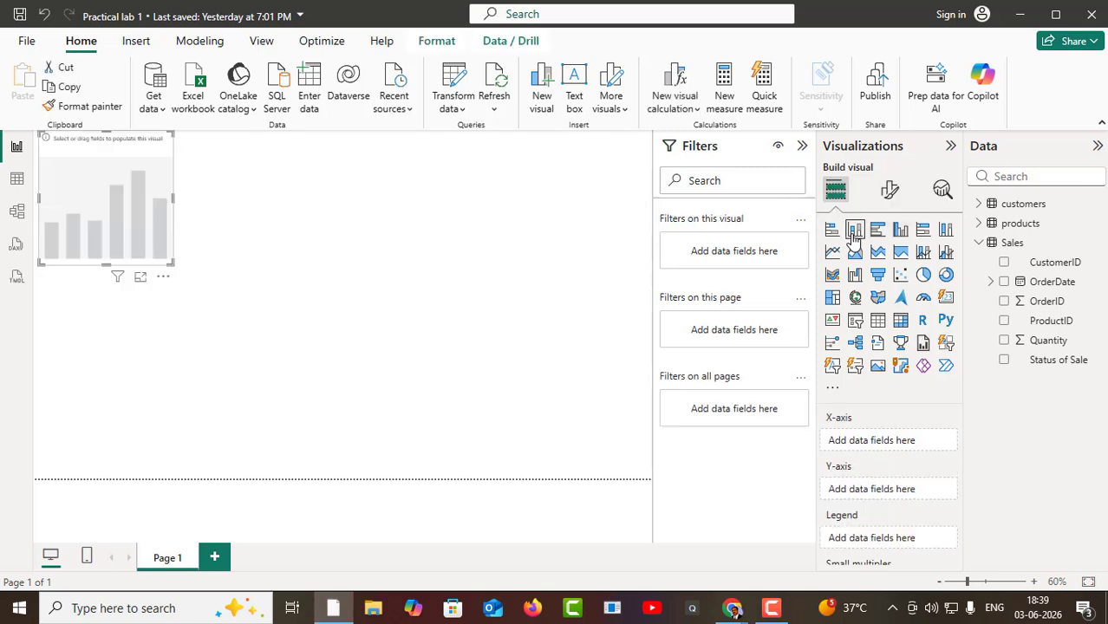
drag(143, 227, 278, 252)
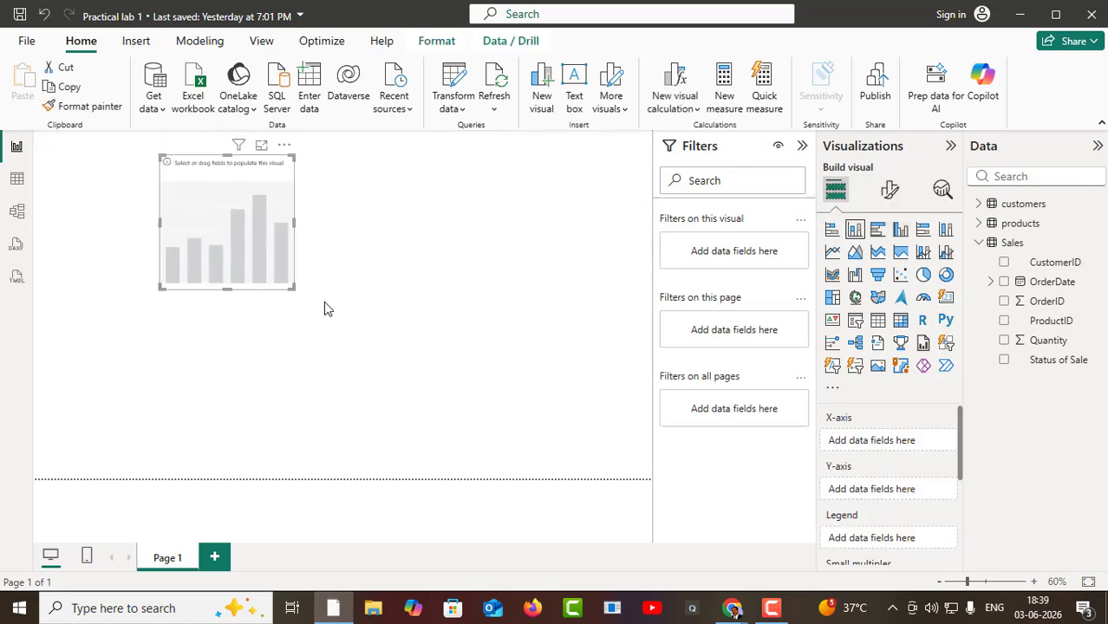
- Plot the sum of Sales Quantity on the Y-axis against customers CustomerName on the X-axis, and show the chart in focus mode
click(979, 203)
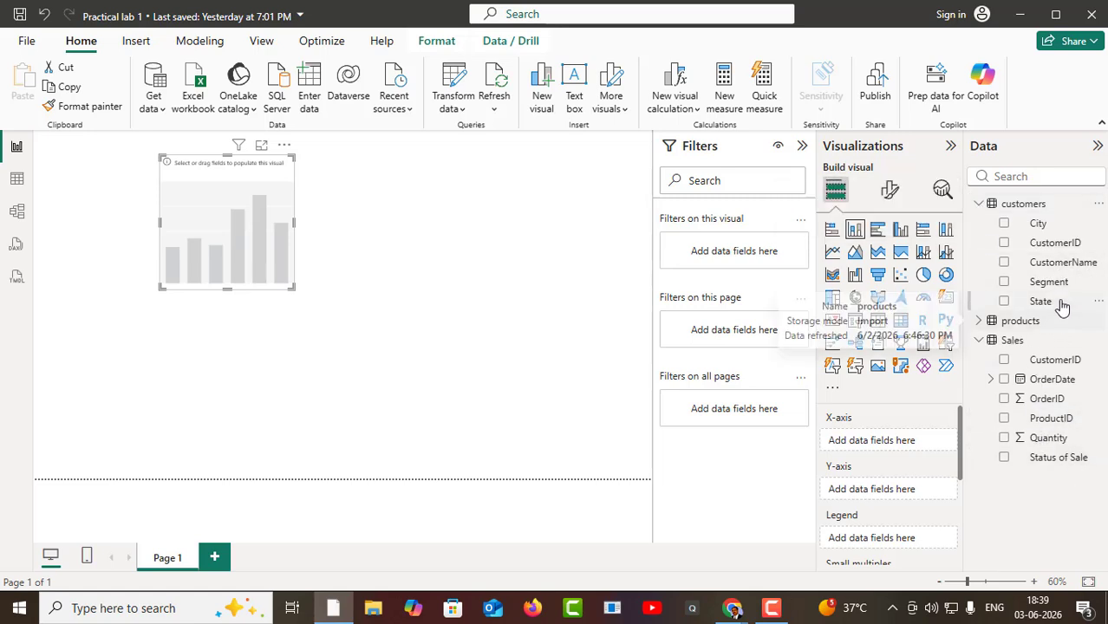
drag(1073, 271, 921, 448)
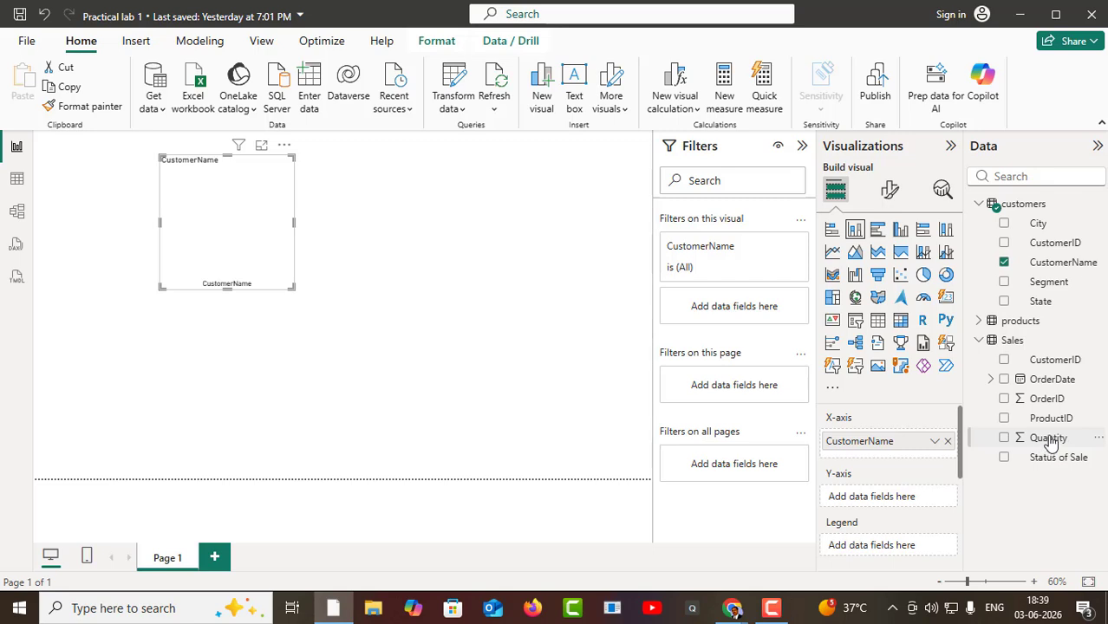
drag(1049, 444, 910, 501)
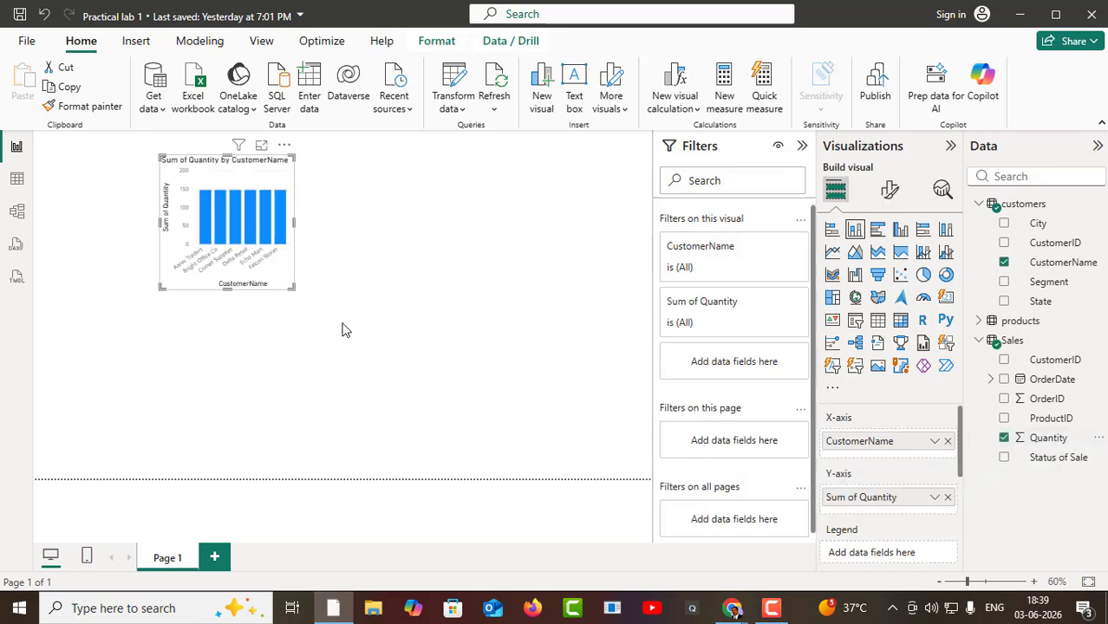
click(262, 148)
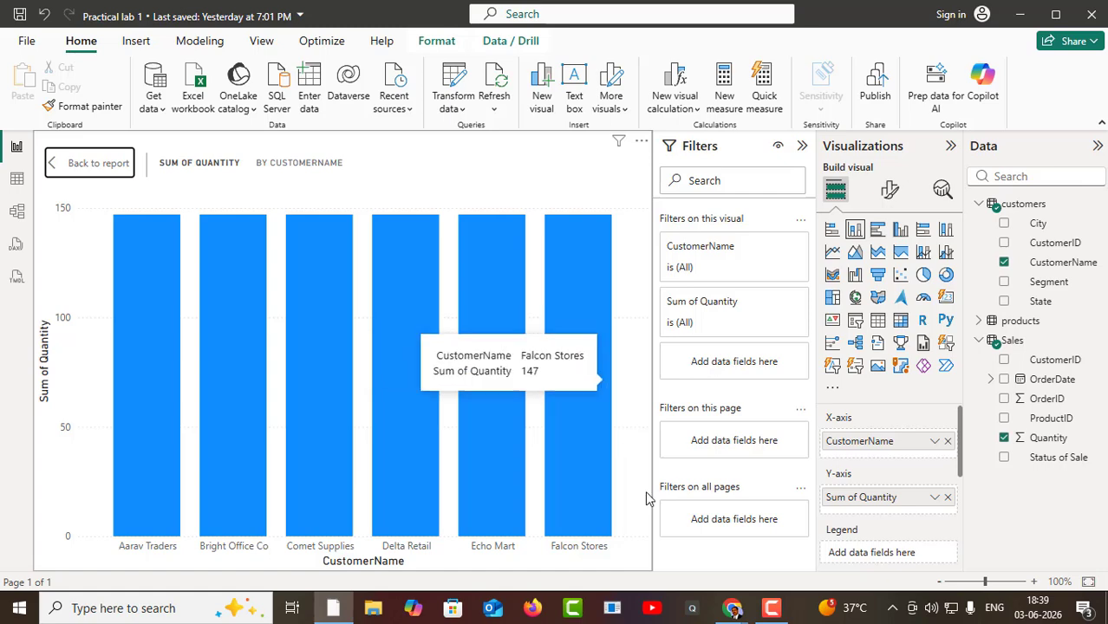
- Switch to the Google Meet call, admit the waiting guest, and return to Power BI Desktop
mouse_move(741, 613)
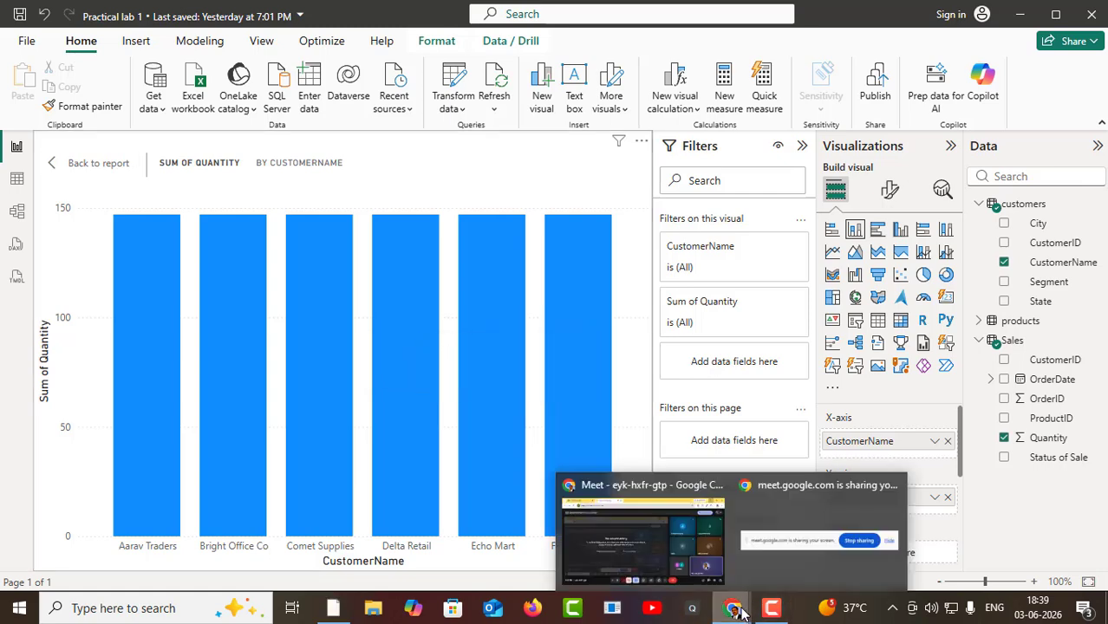
click(624, 555)
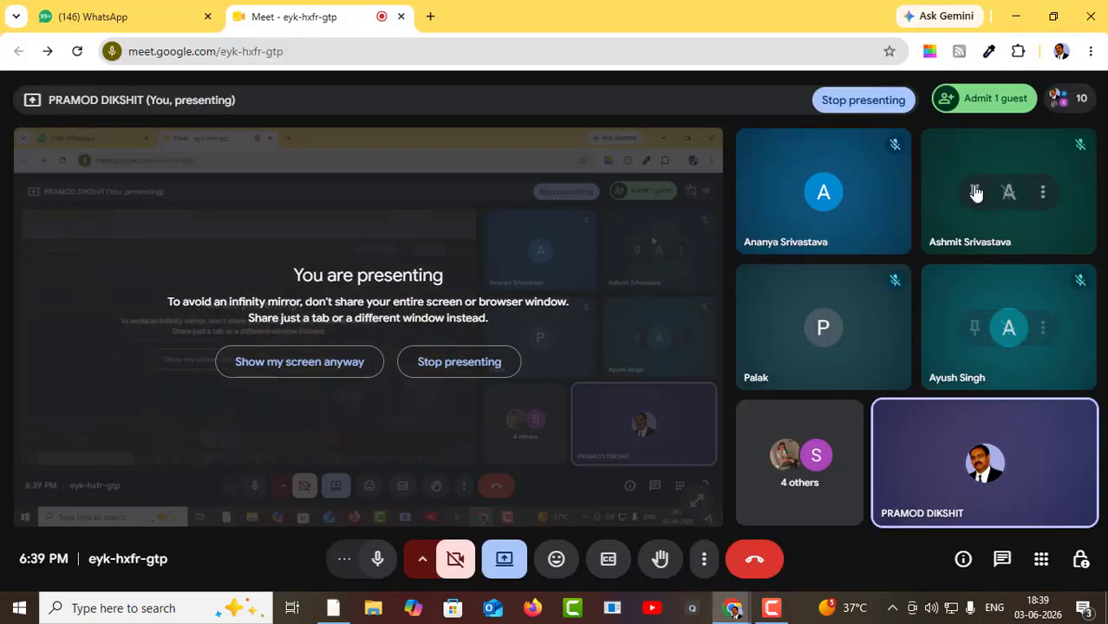
click(995, 106)
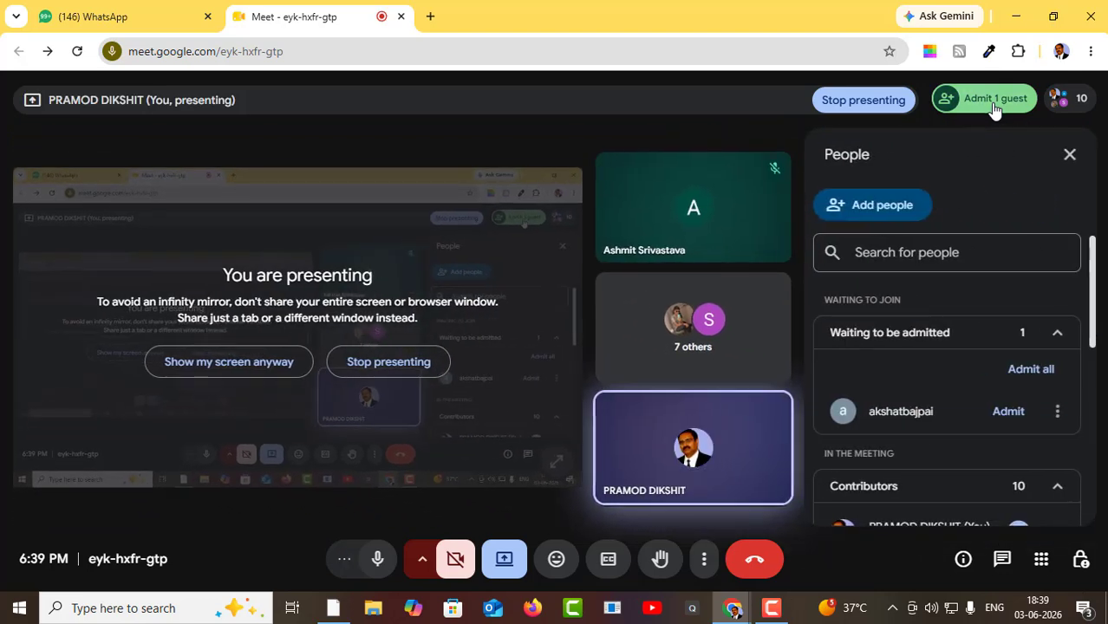
click(1010, 413)
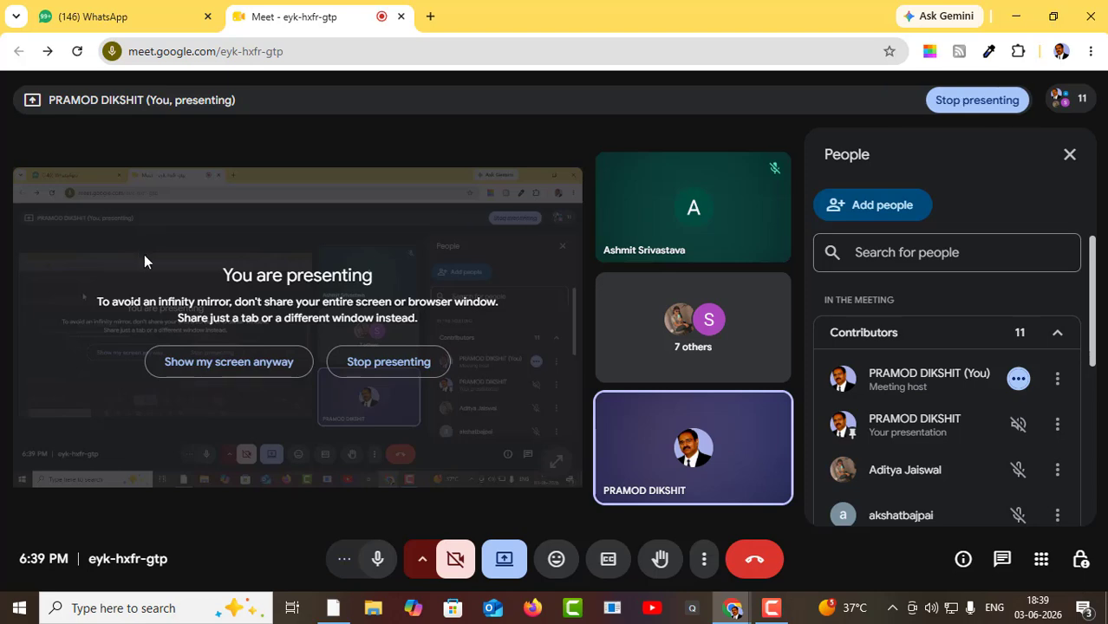
scroll(897, 486, down, 2)
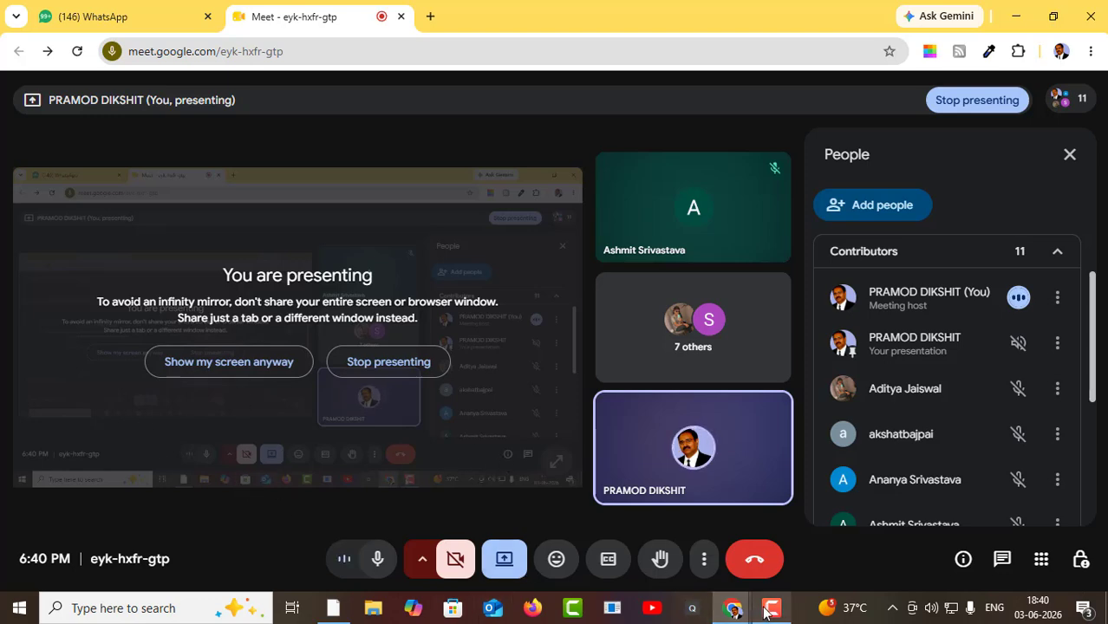
mouse_move(765, 612)
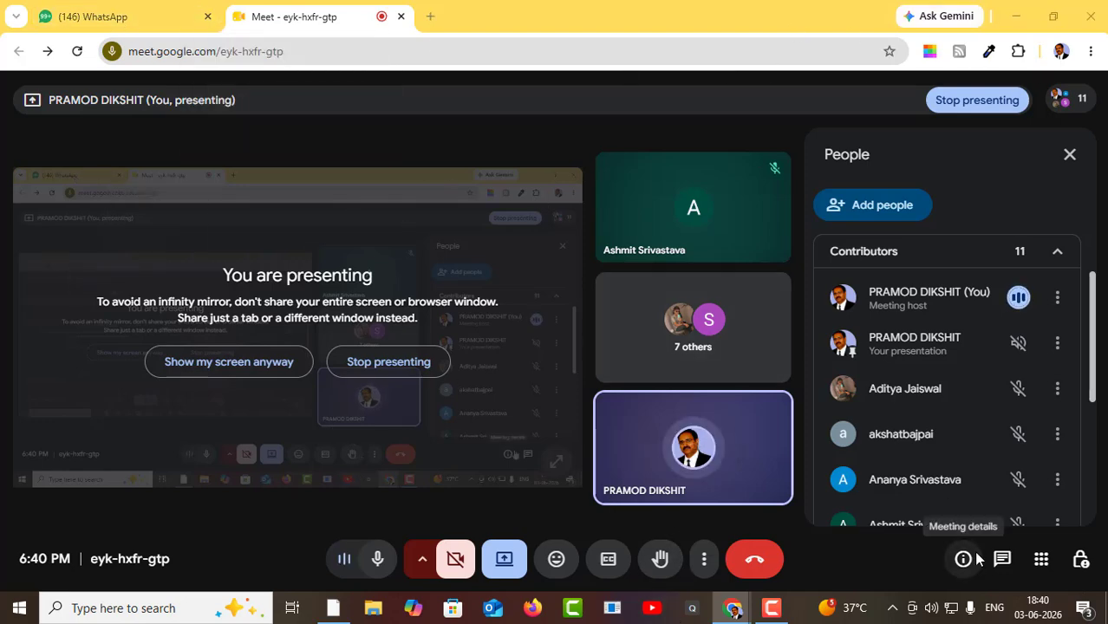
key(alt+Tab)
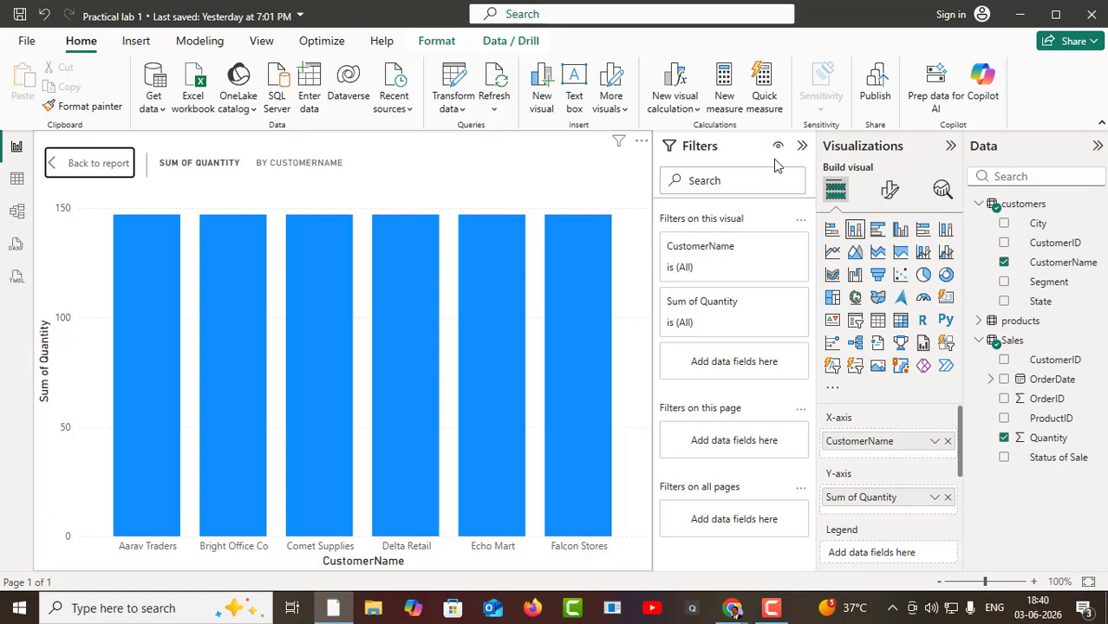
- Collapse the Filters pane and create an active one-to-many relationship from customers CustomerID to Sales CustomerID with single cross-filter direction
click(802, 147)
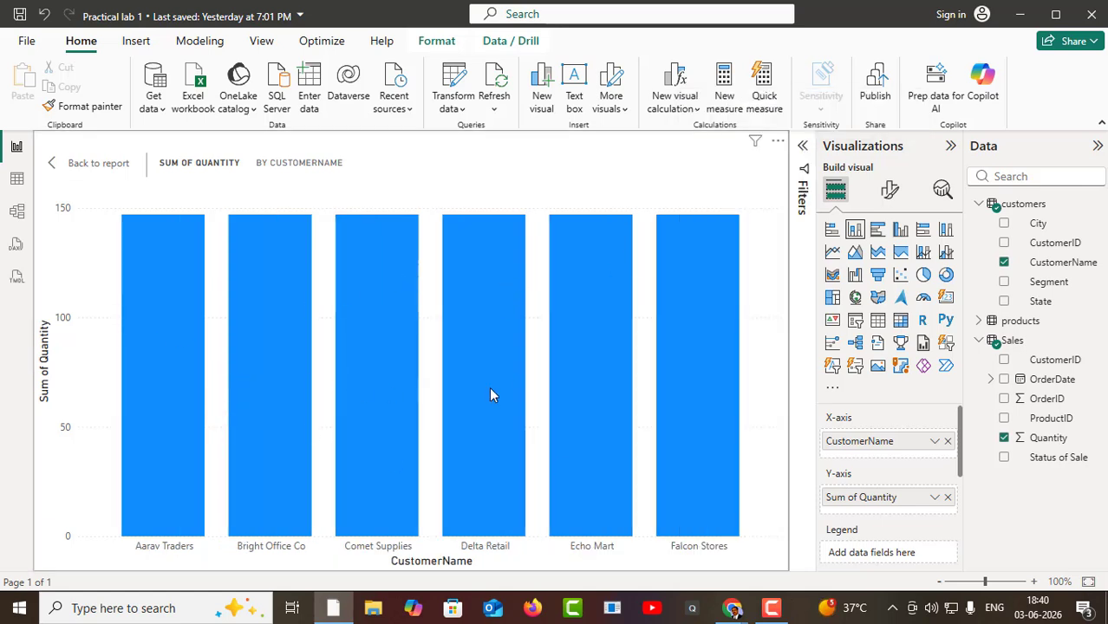
click(17, 212)
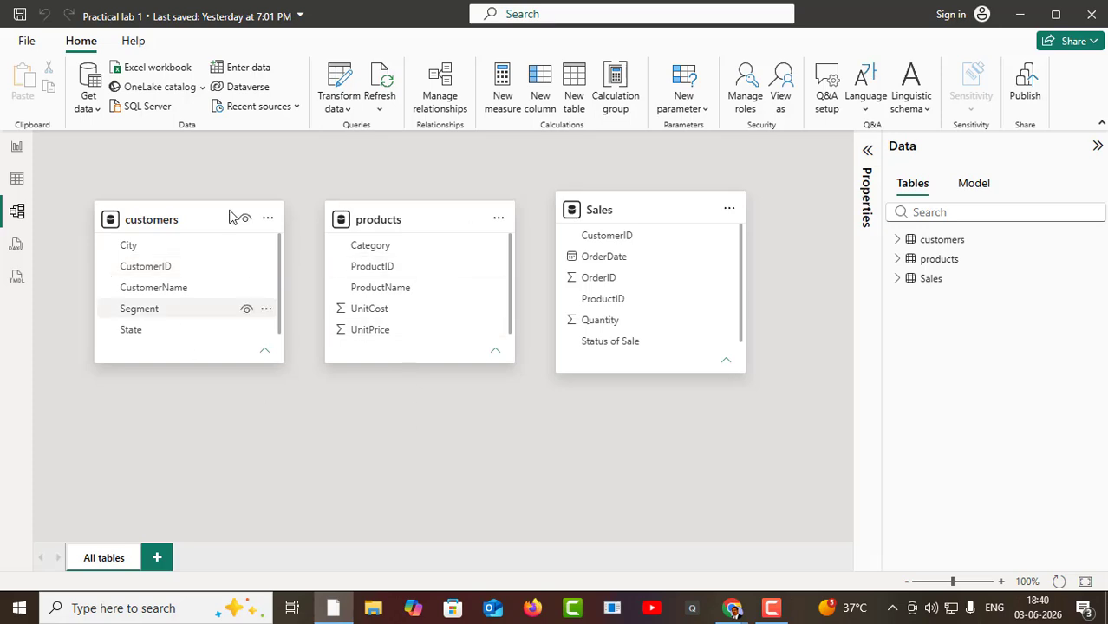
click(450, 103)
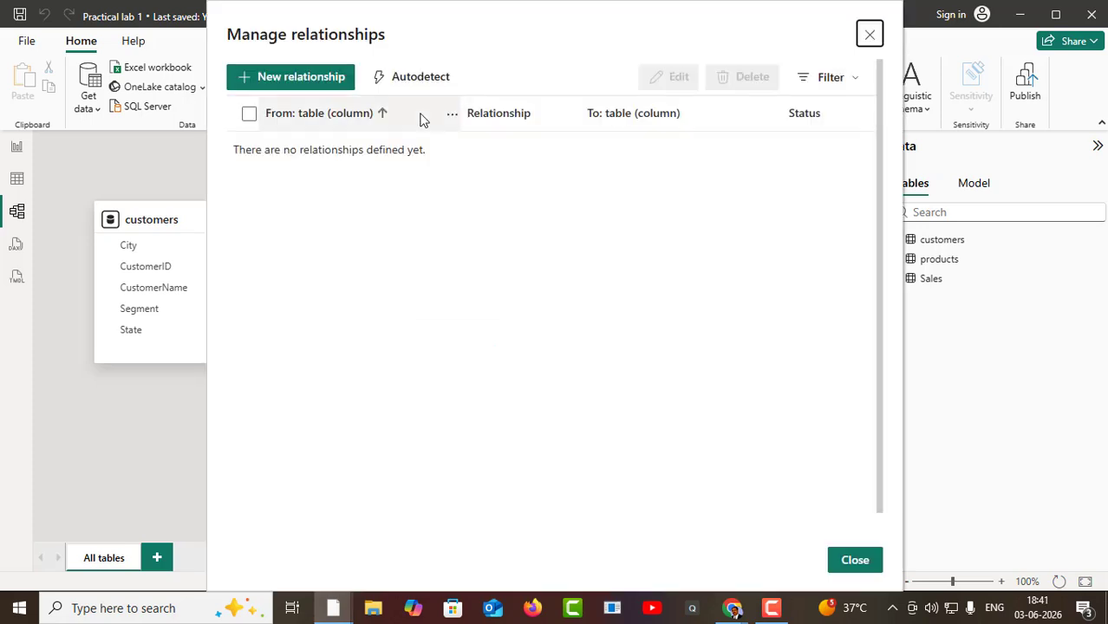
click(295, 81)
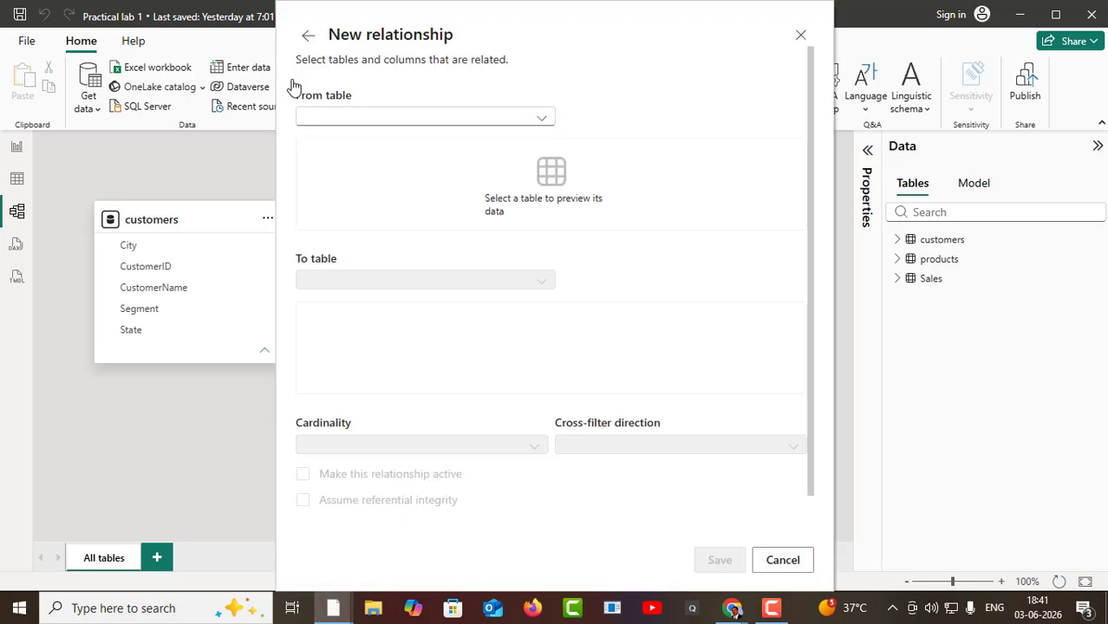
click(539, 127)
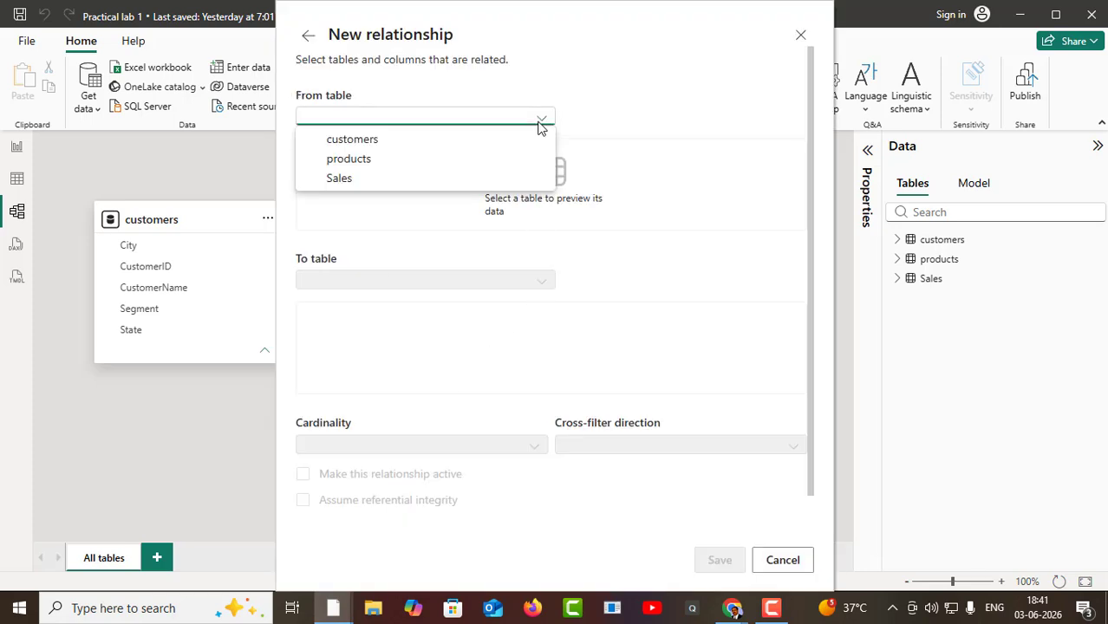
click(371, 146)
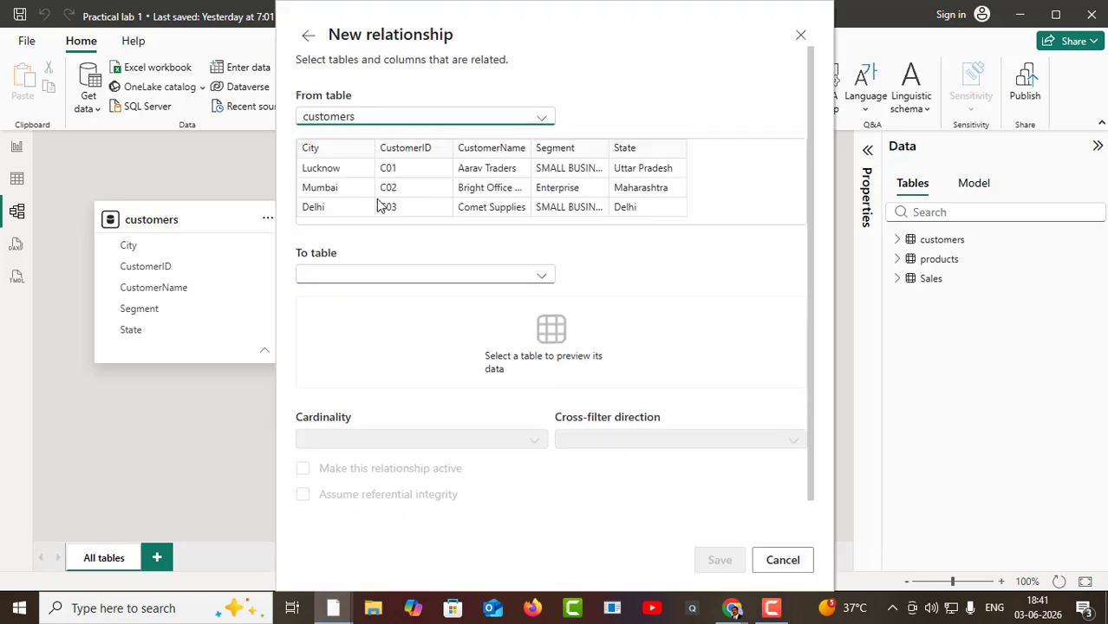
click(541, 279)
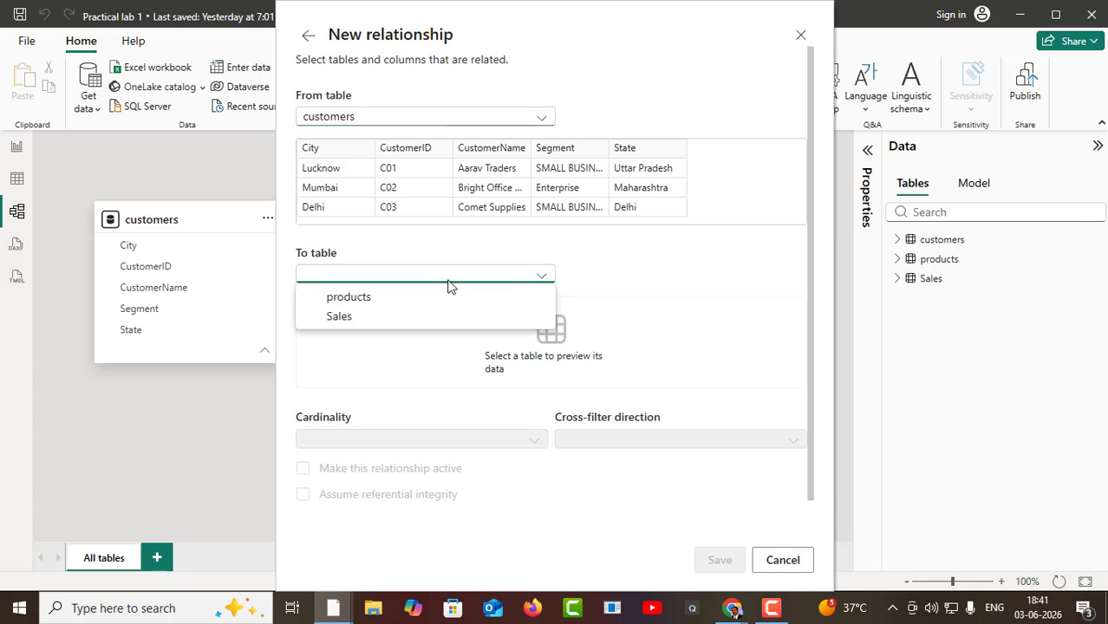
click(339, 317)
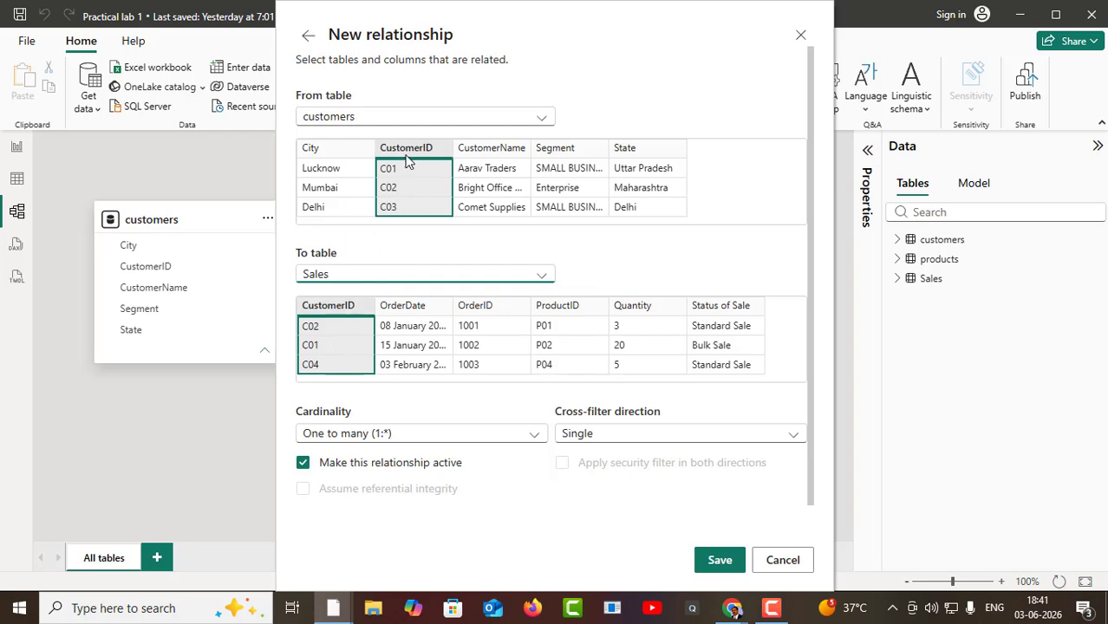
click(719, 561)
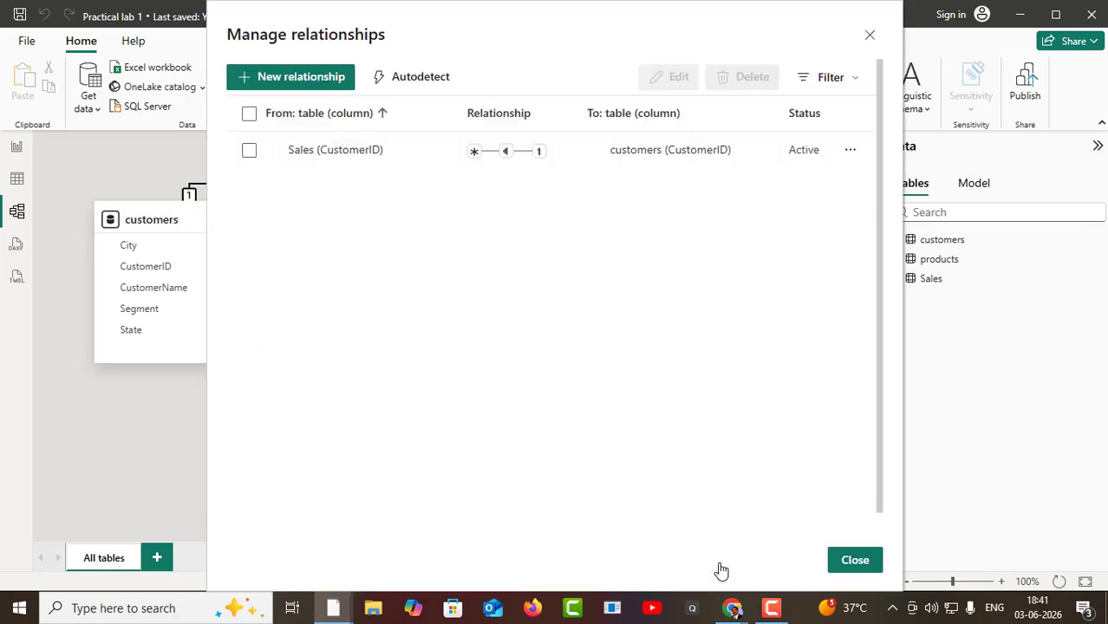
click(250, 152)
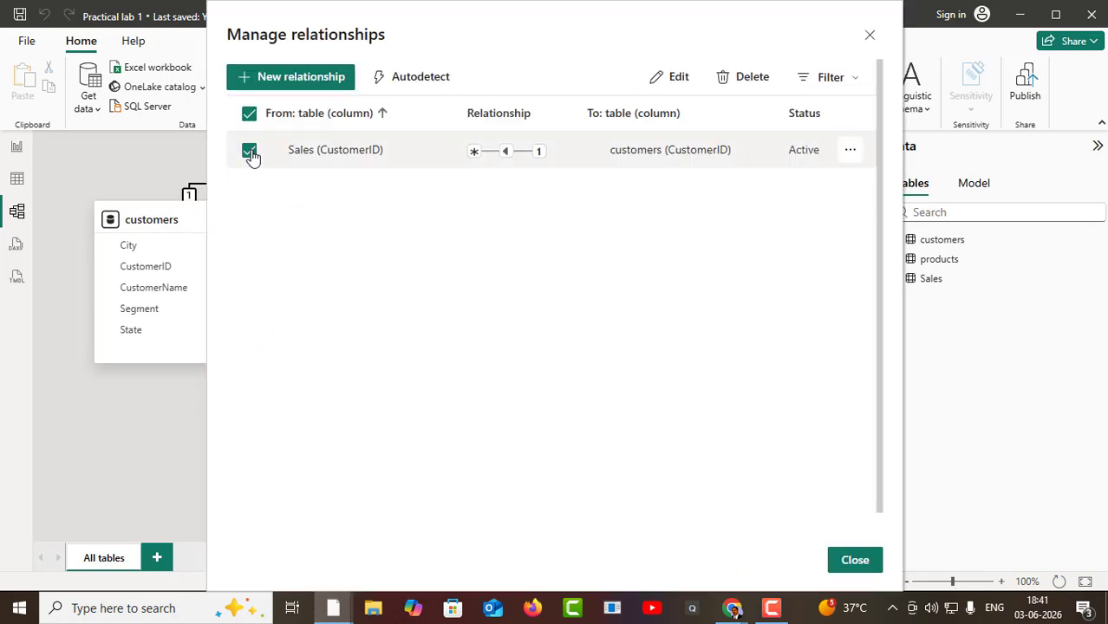
click(834, 561)
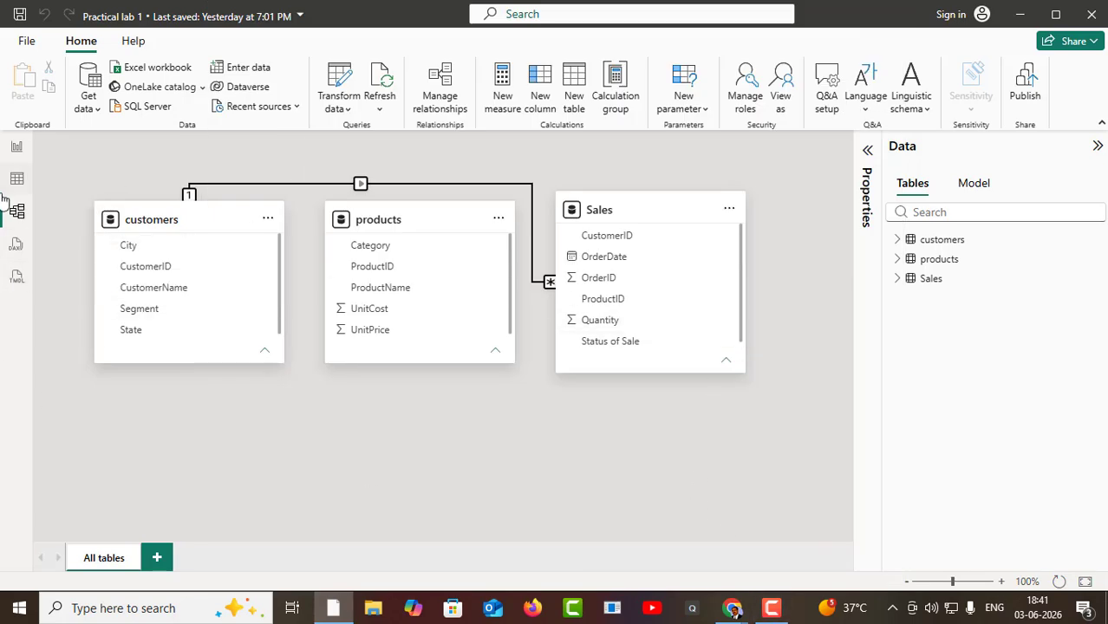
- Examine the quantity bars for each customer in the report's stacked column chart
click(17, 149)
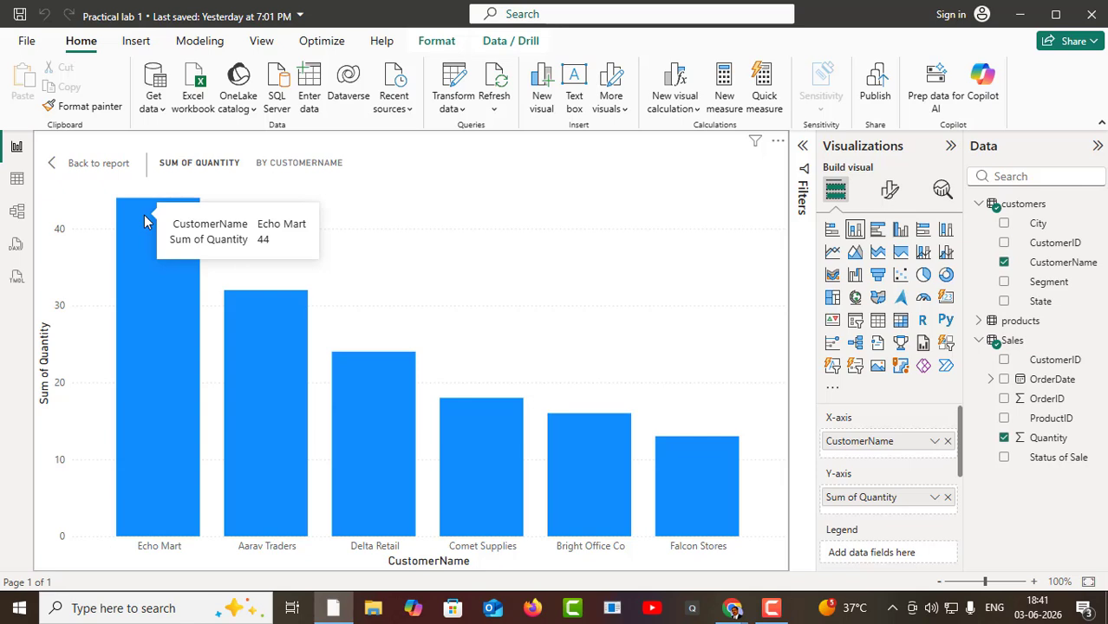
mouse_move(228, 310)
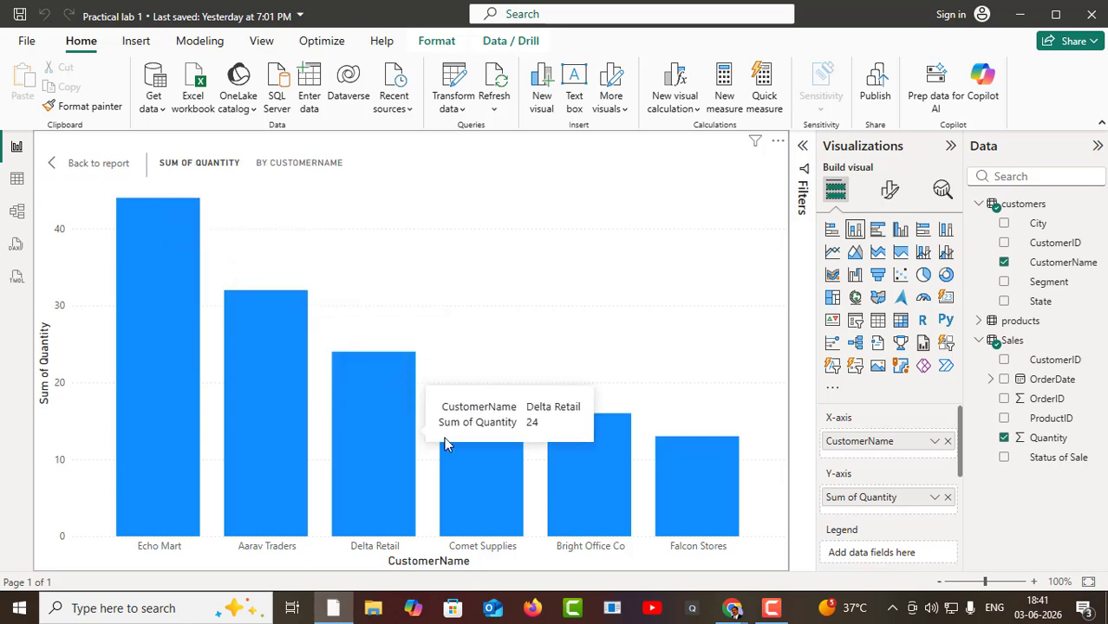
mouse_move(702, 503)
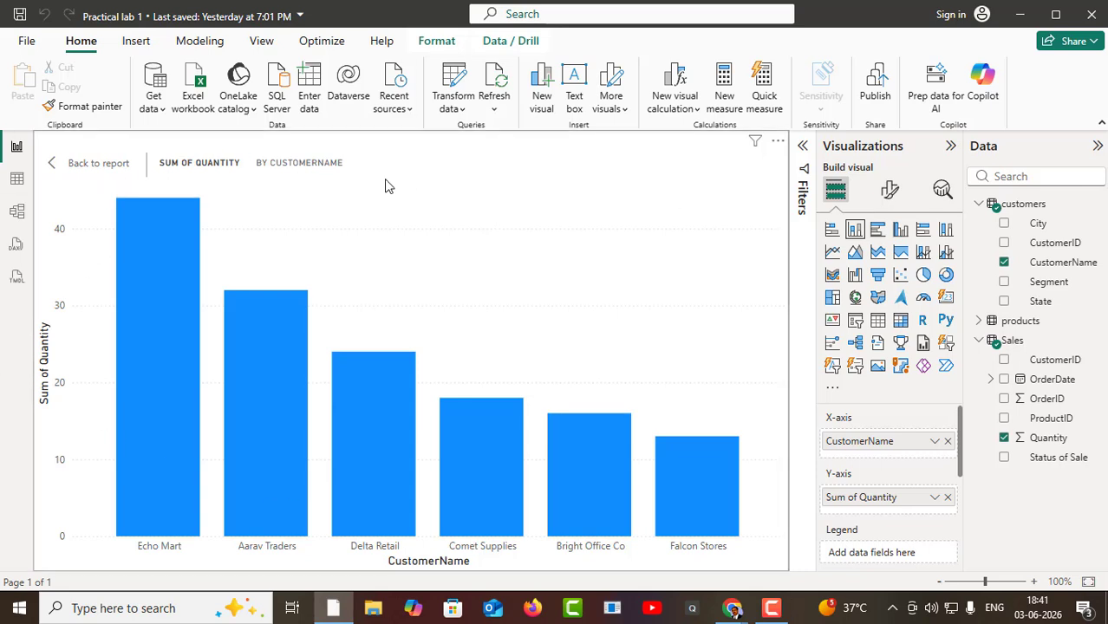
- Relate products ProductID to Sales ProductID in the model diagram and save the new relationship
click(17, 214)
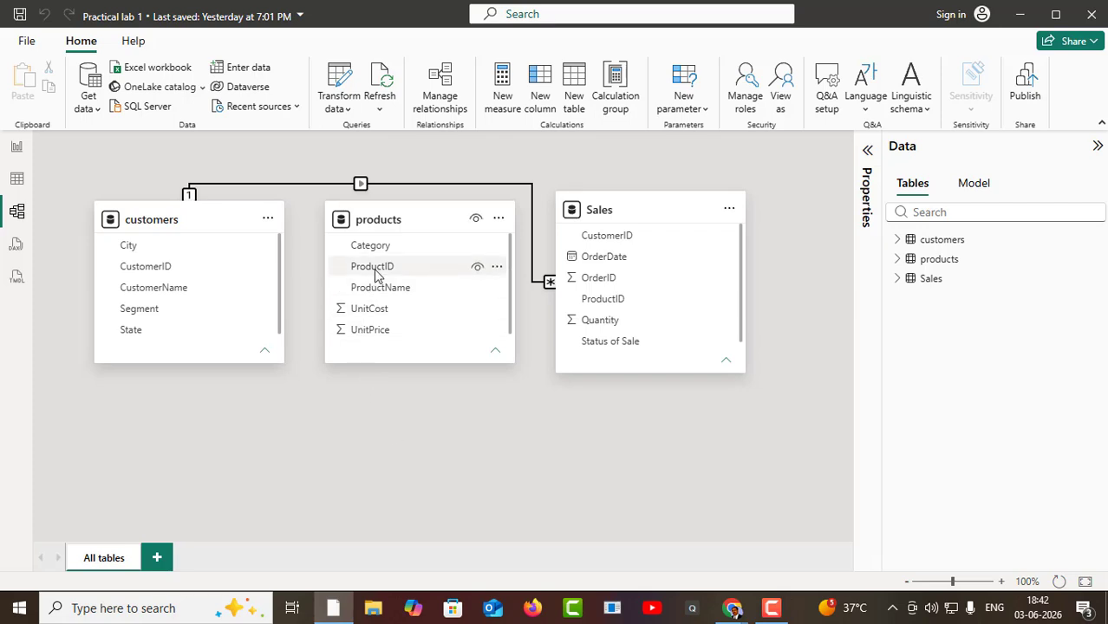
drag(378, 274, 621, 306)
click(713, 561)
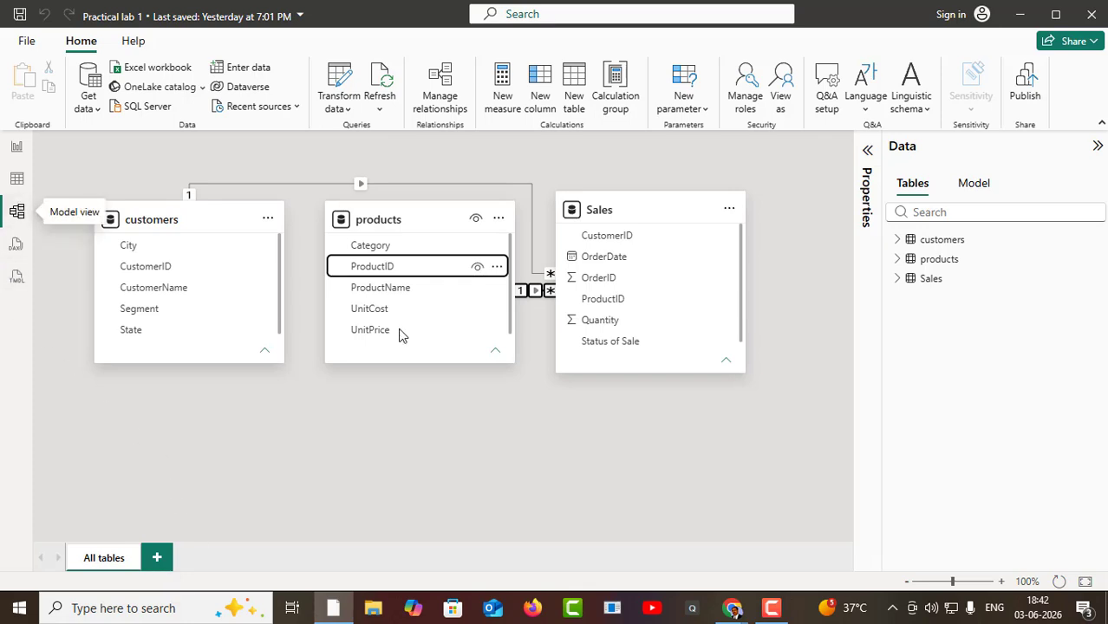
- Switch to the Google Meet call, admit the guest waiting to join, and return to the Power BI Desktop model diagram
key(alt+Tab)
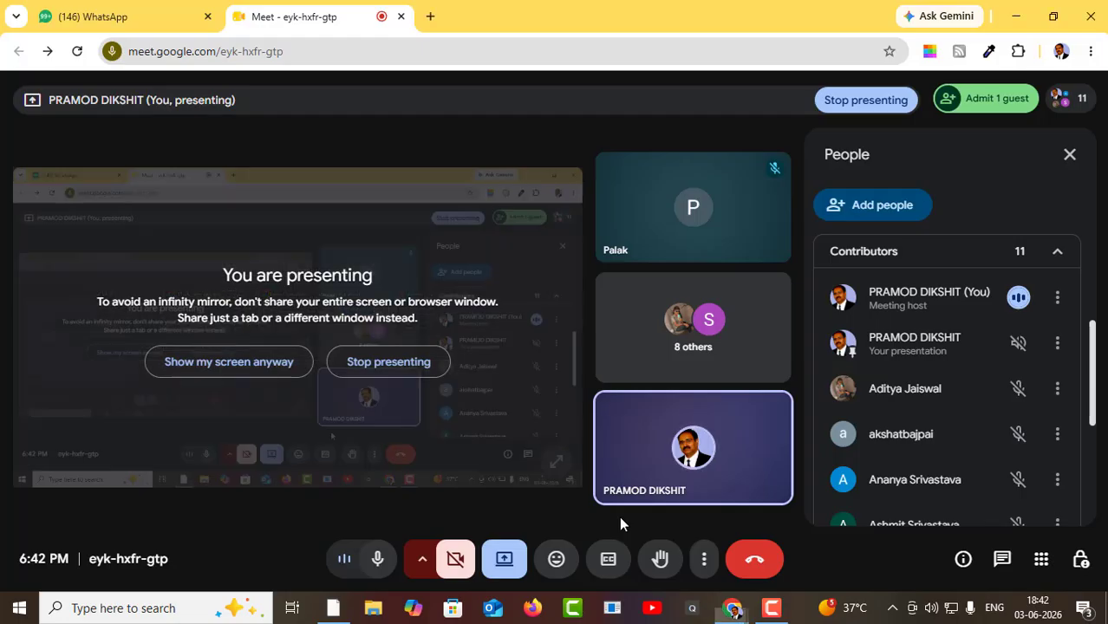
scroll(967, 469, up, 3)
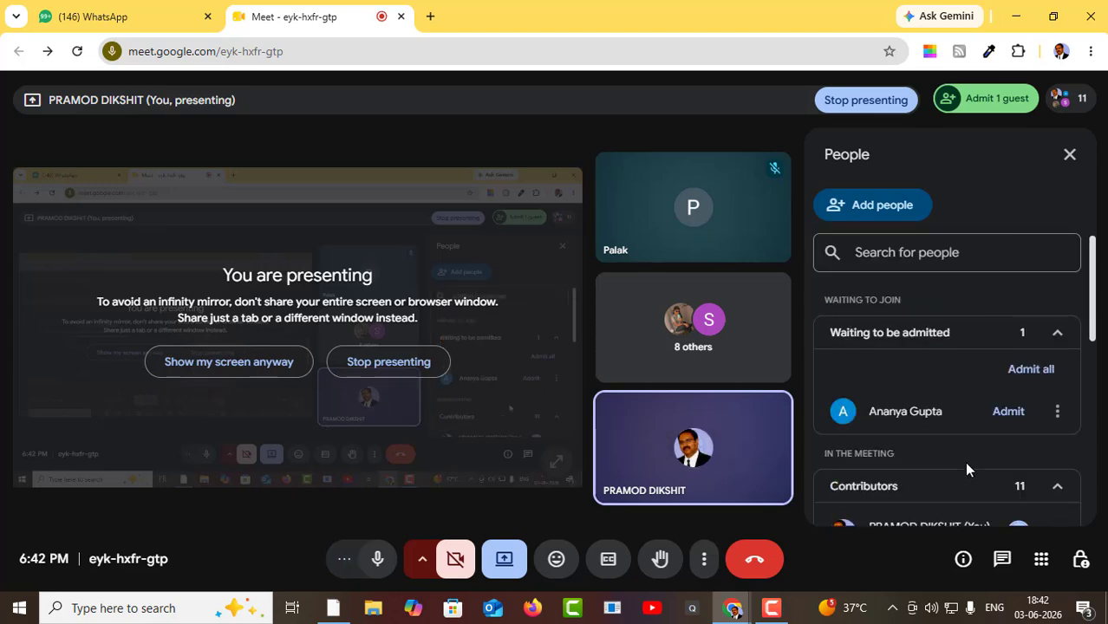
click(998, 419)
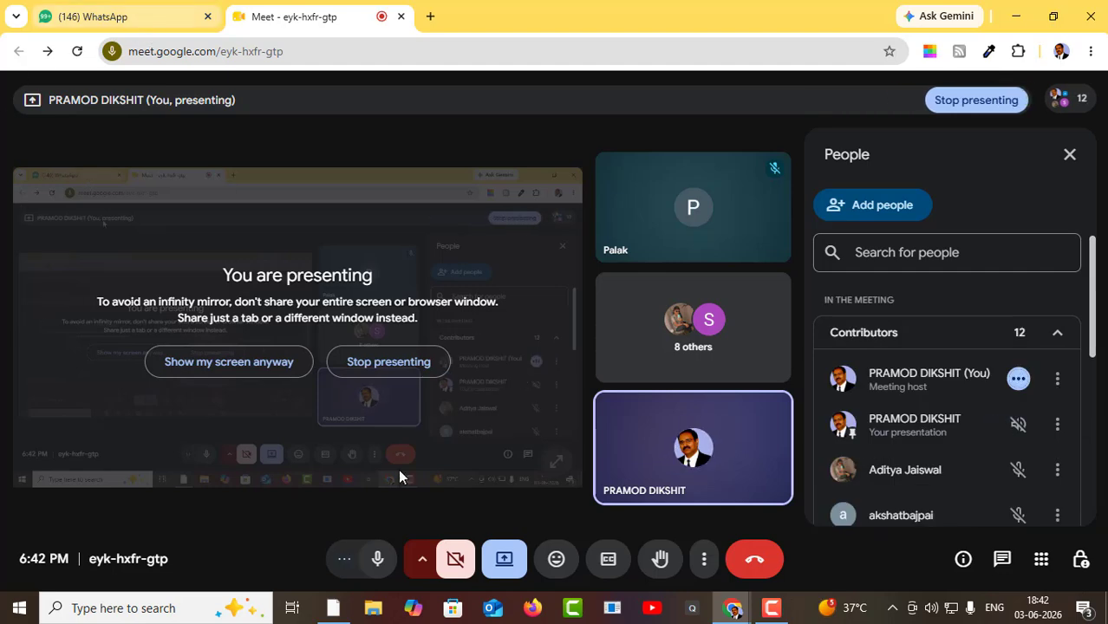
key(alt+Tab)
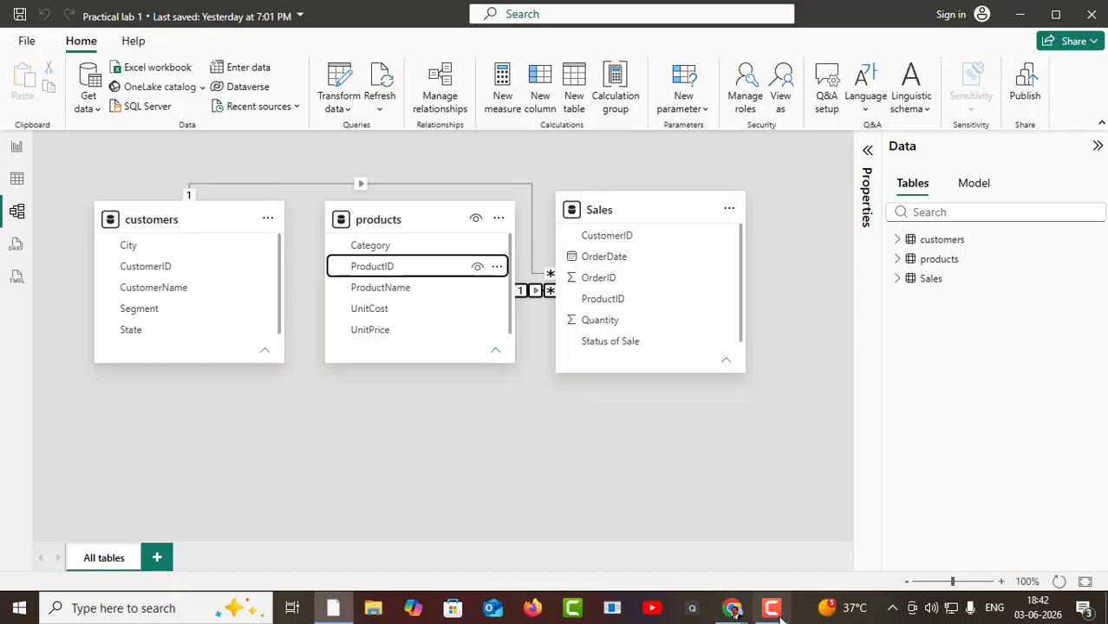
click(776, 611)
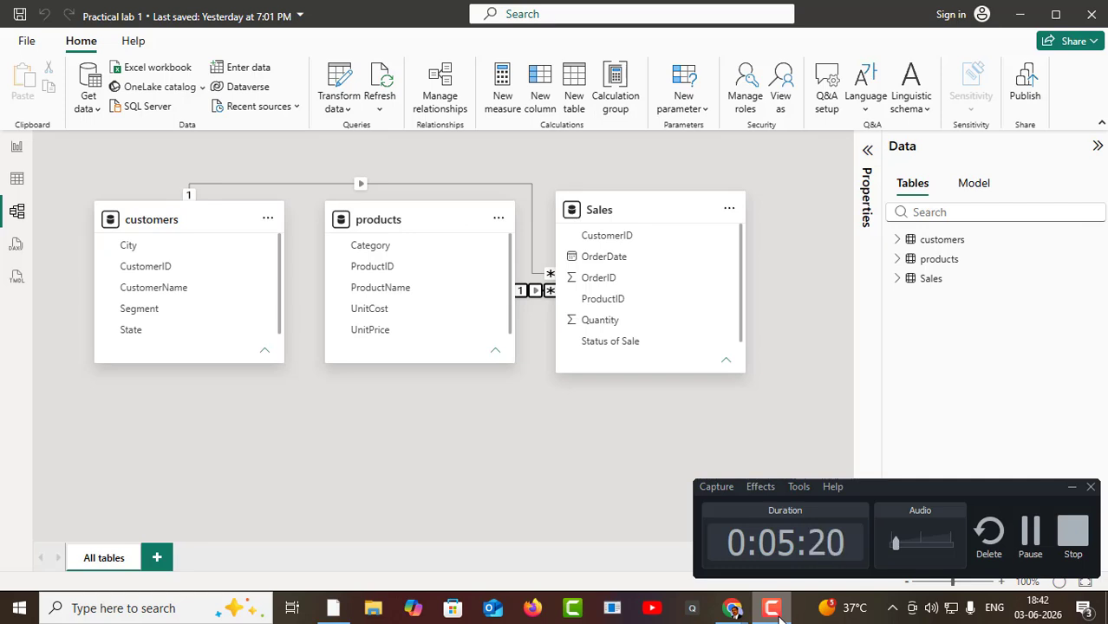
click(773, 610)
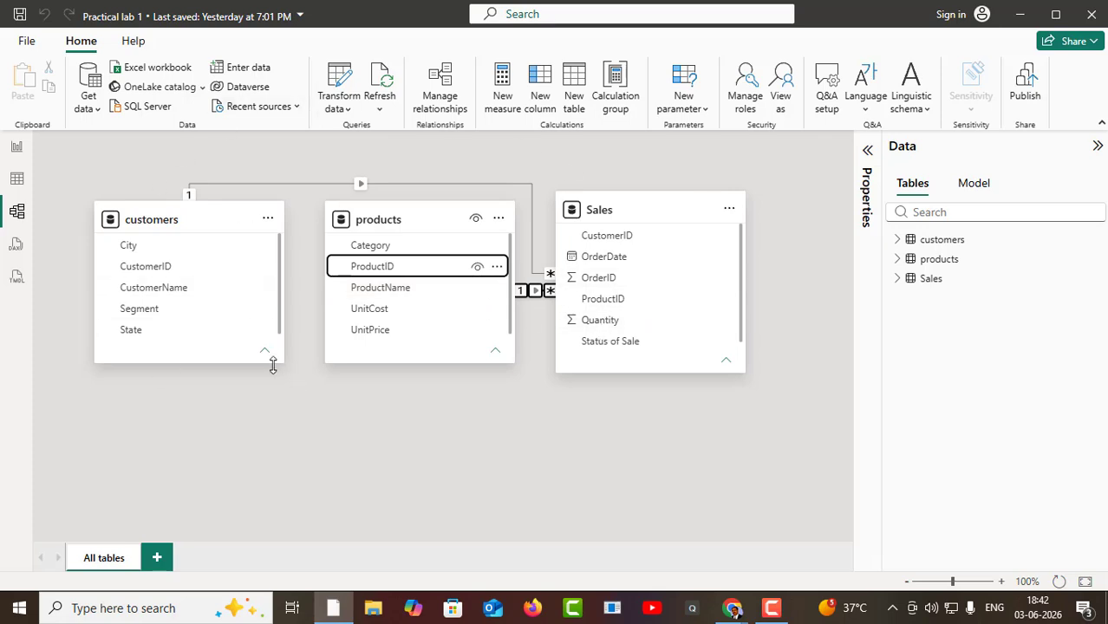
- Examine the rows of the Sales, customers and products tables, including the UnitCost and UnitPrice columns of products
click(17, 180)
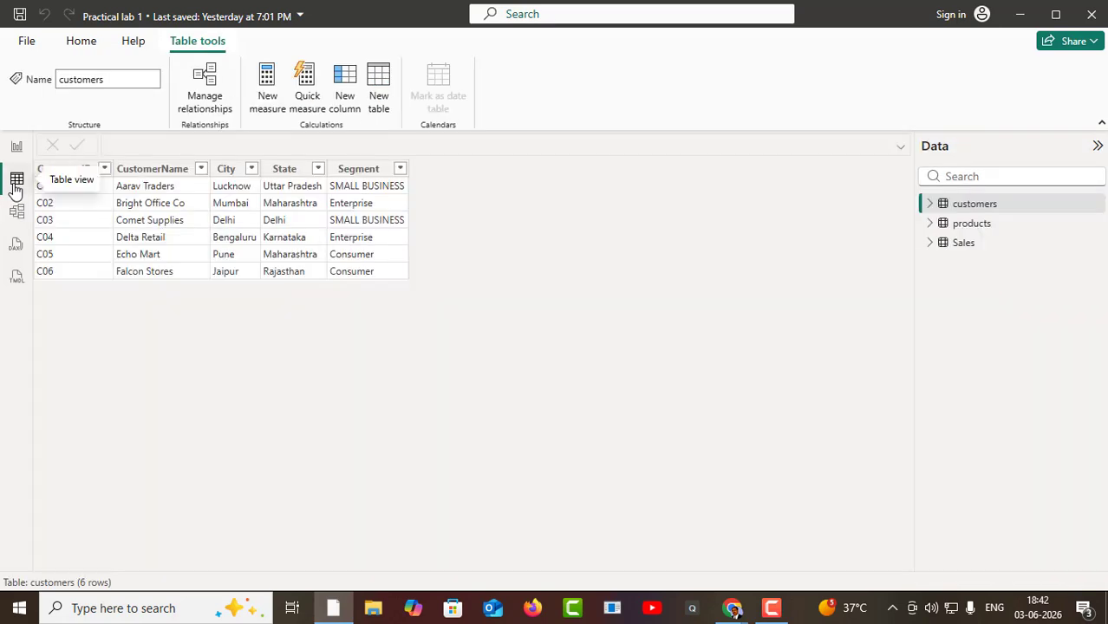
click(954, 245)
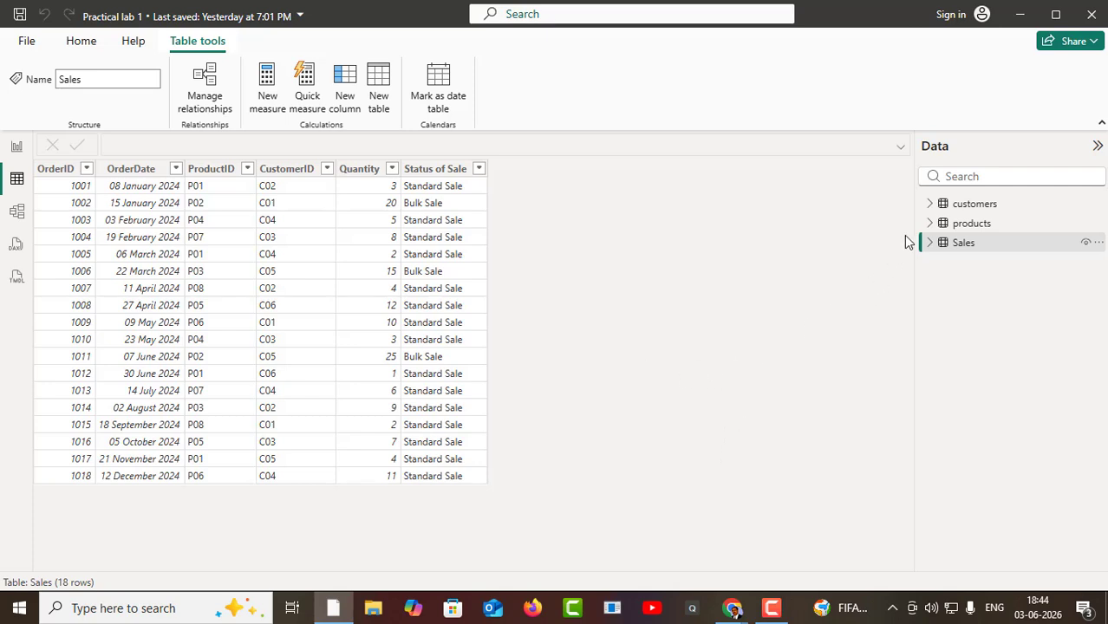
mouse_move(964, 217)
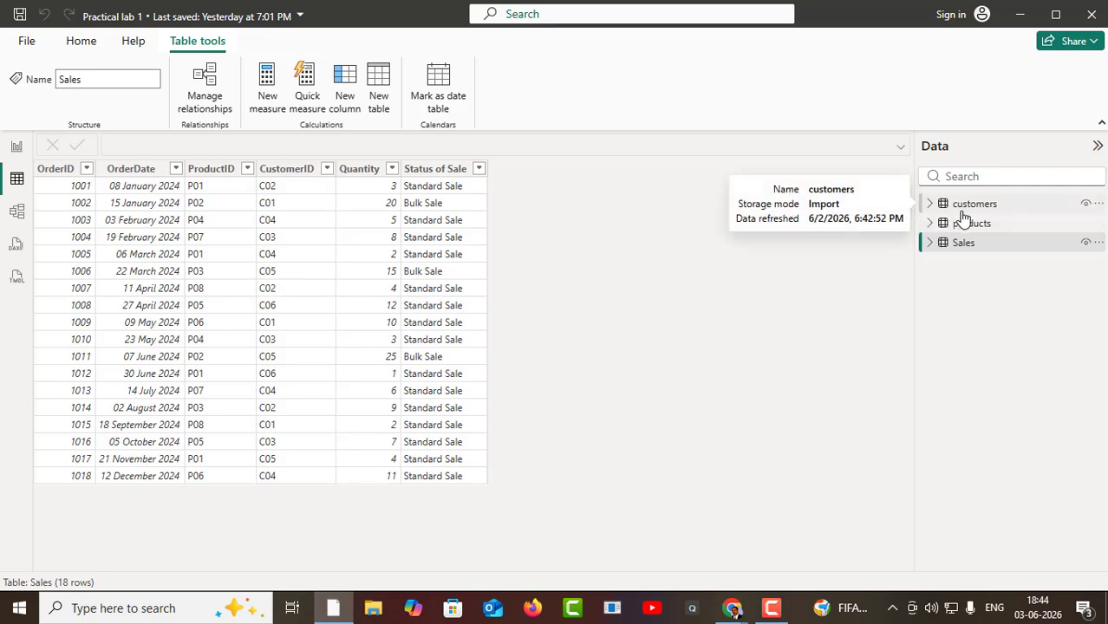
click(962, 204)
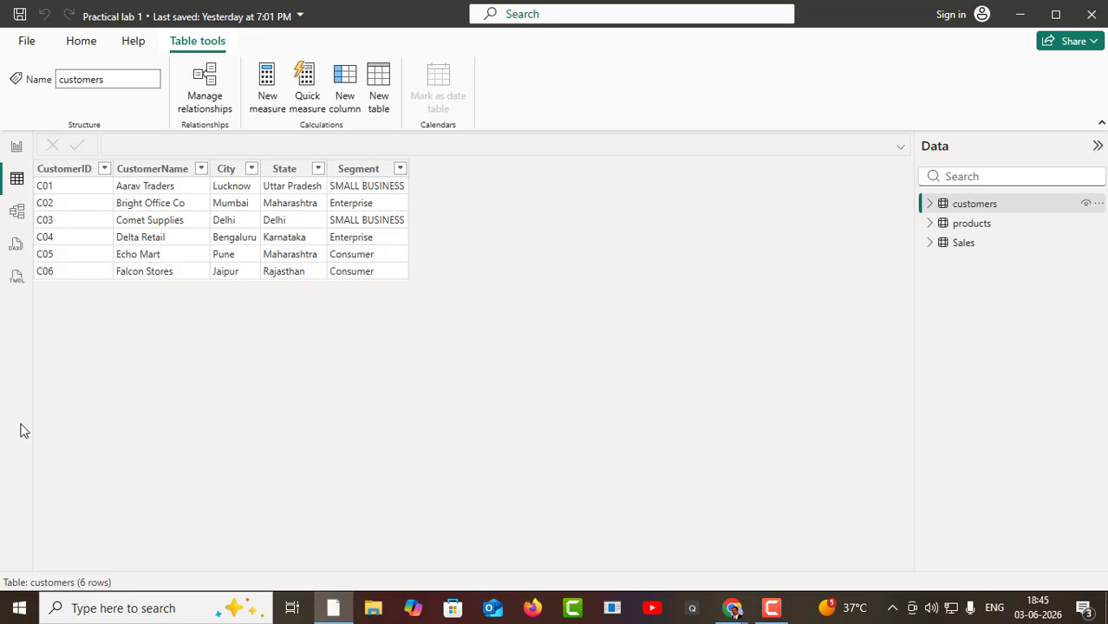
click(950, 226)
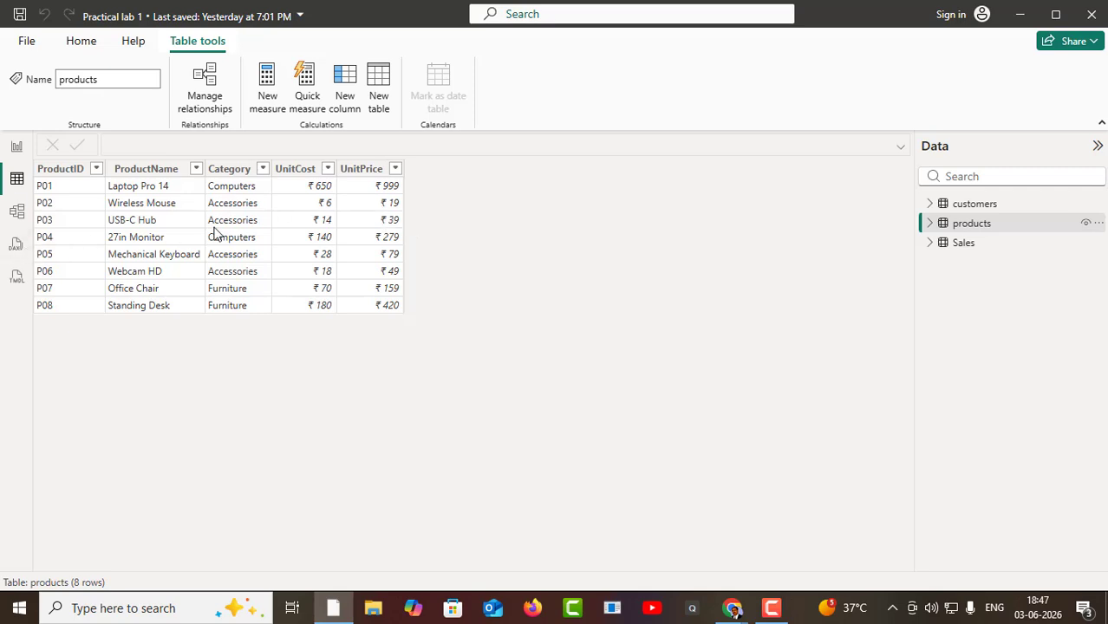
click(311, 191)
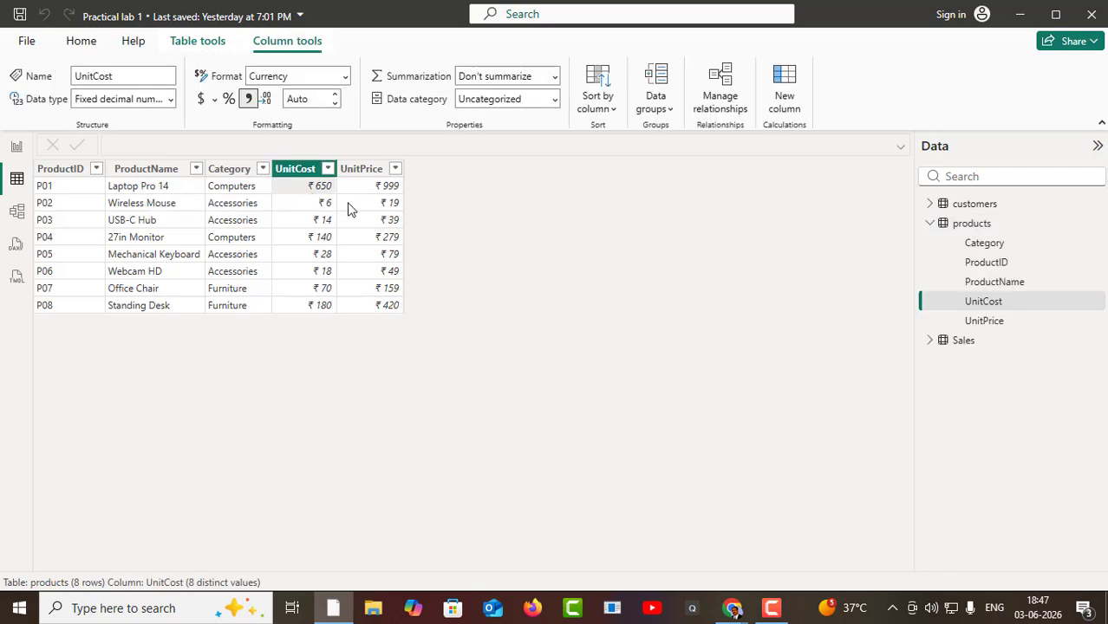
click(377, 196)
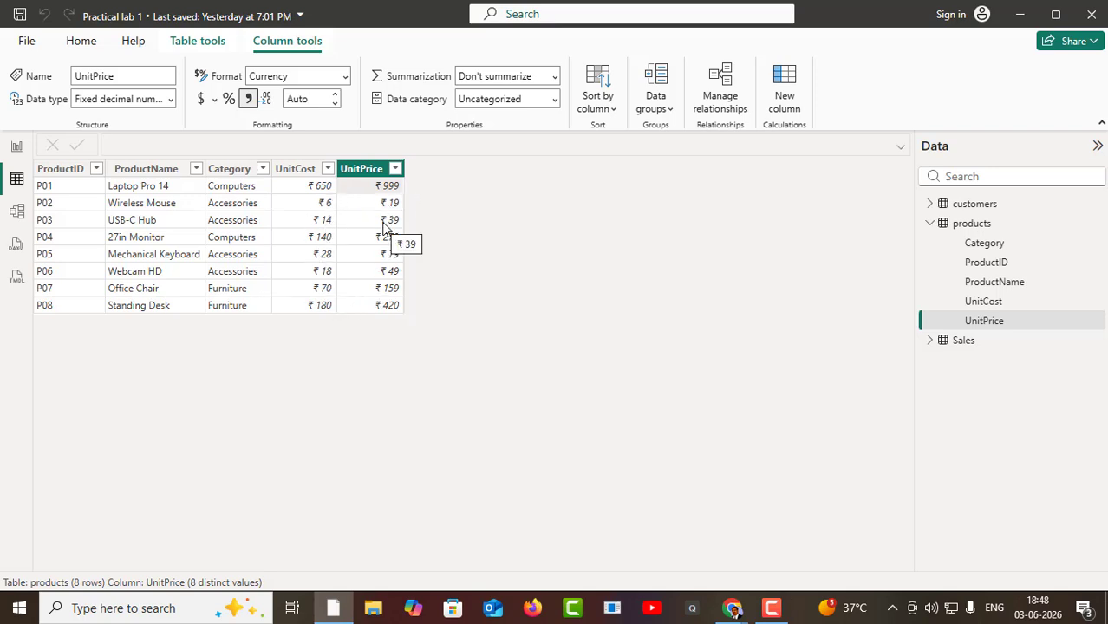
- Rename the UnitPrice column of the products table as Selling Price
double_click(361, 170)
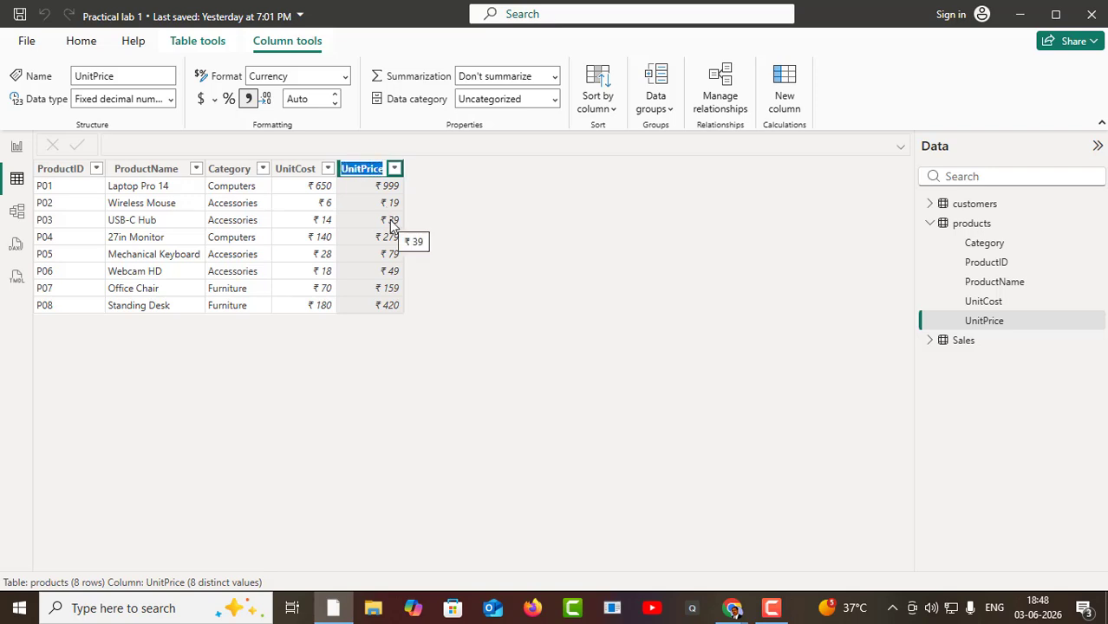
text(S)
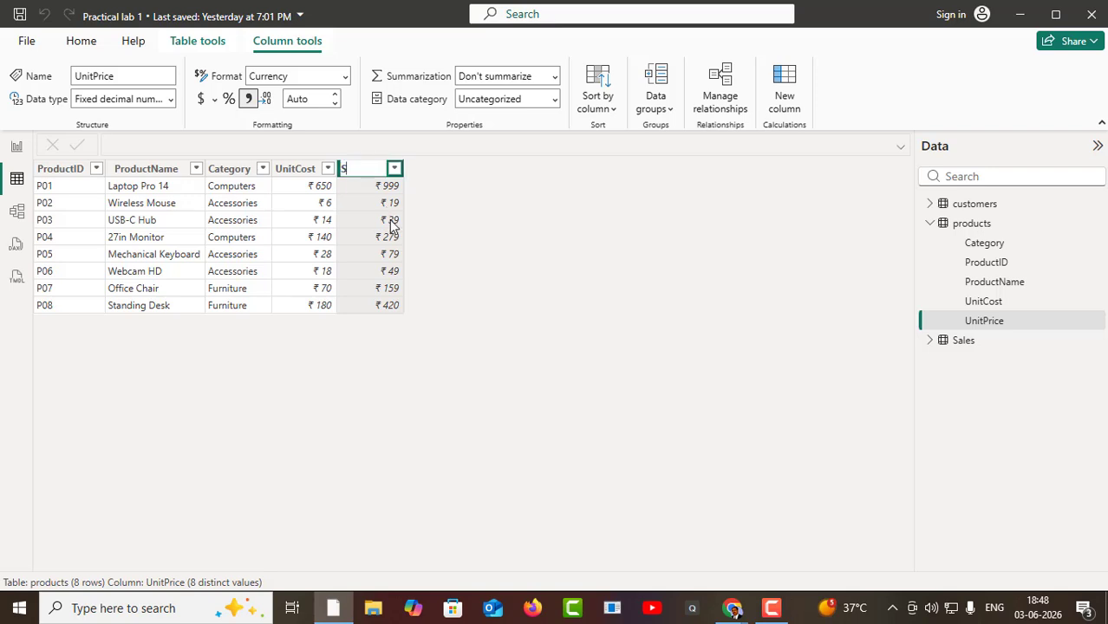
text(elling Price)
key(Return)
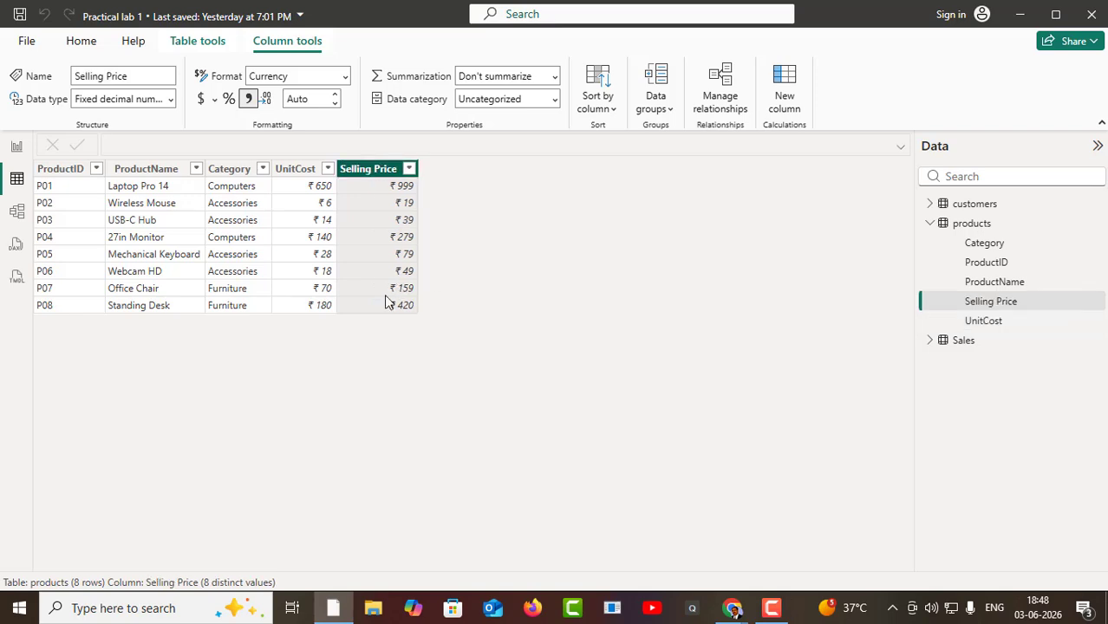
- Rename the UnitCost column of the products table as Purchase Cost
click(295, 169)
double_click(296, 174)
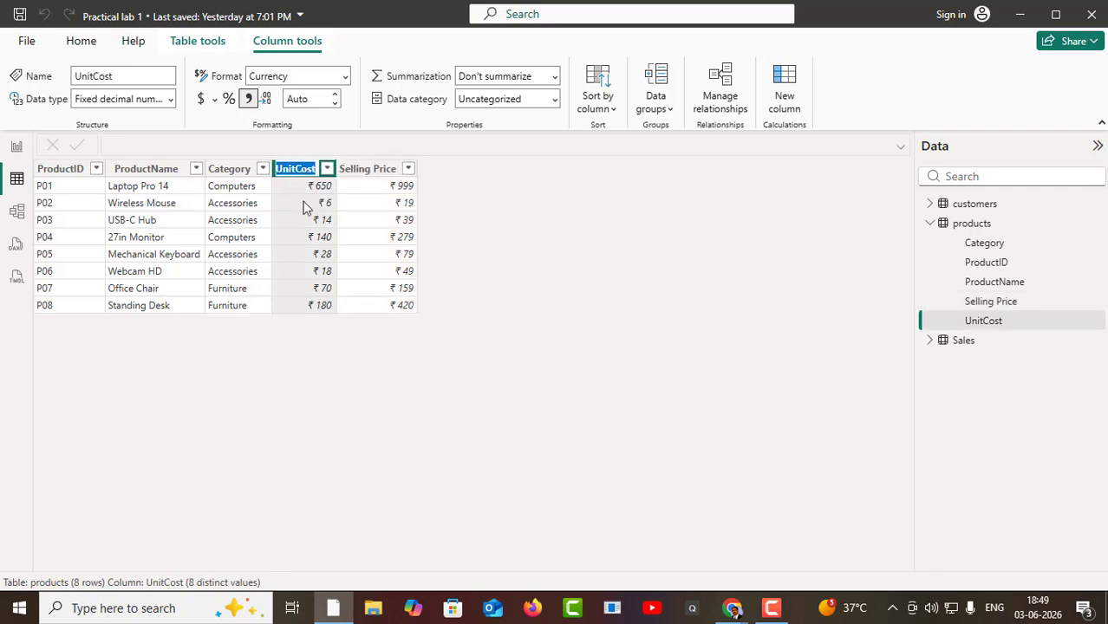
text(Purch)
text(ase)
text( Cost)
click(342, 346)
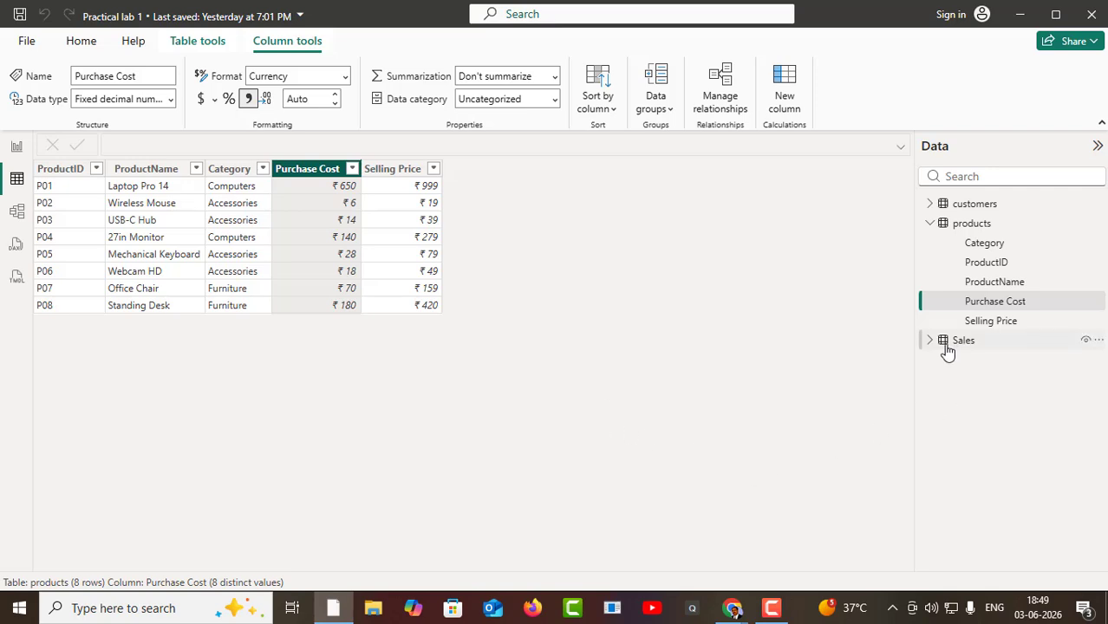
mouse_move(937, 346)
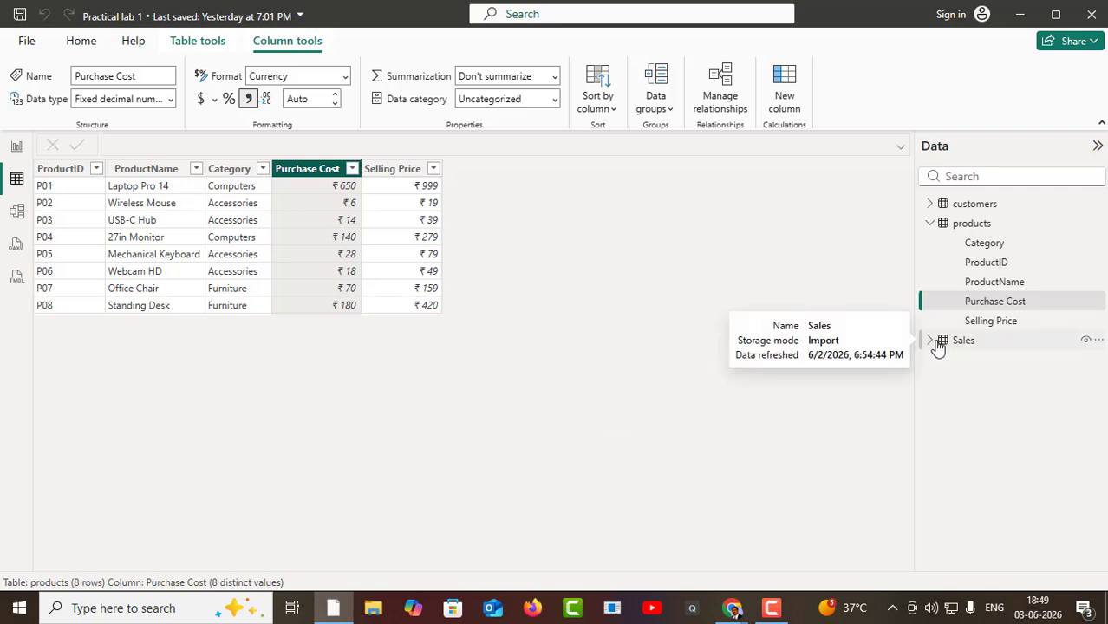
- Examine the rows of the Sales and products tables, the fields of customers, and the relationships in the model diagram
click(964, 344)
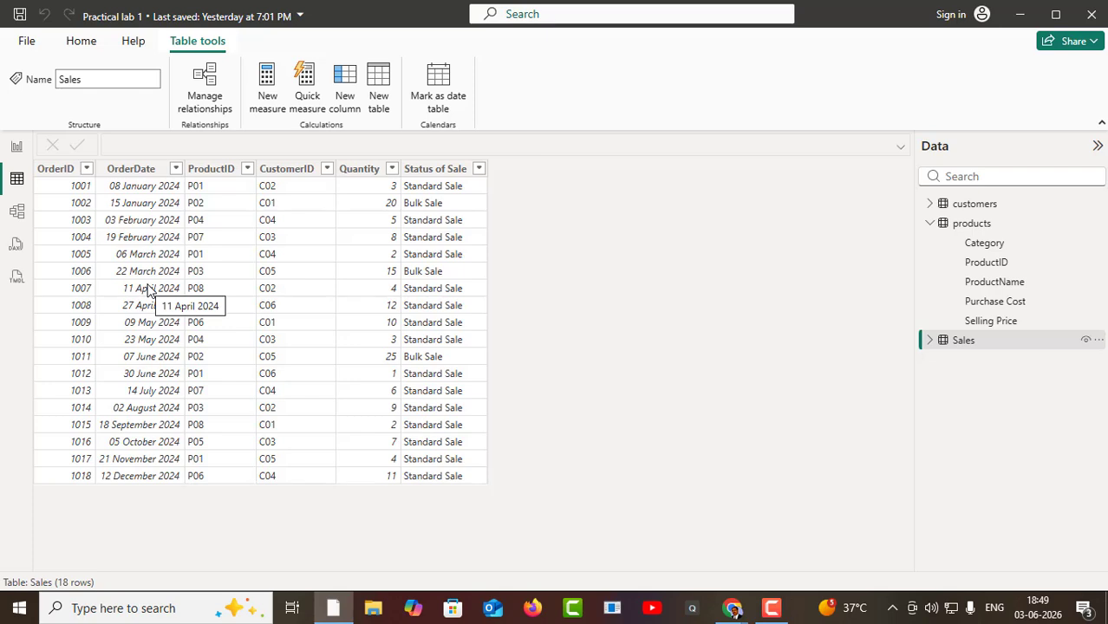
click(930, 223)
click(930, 206)
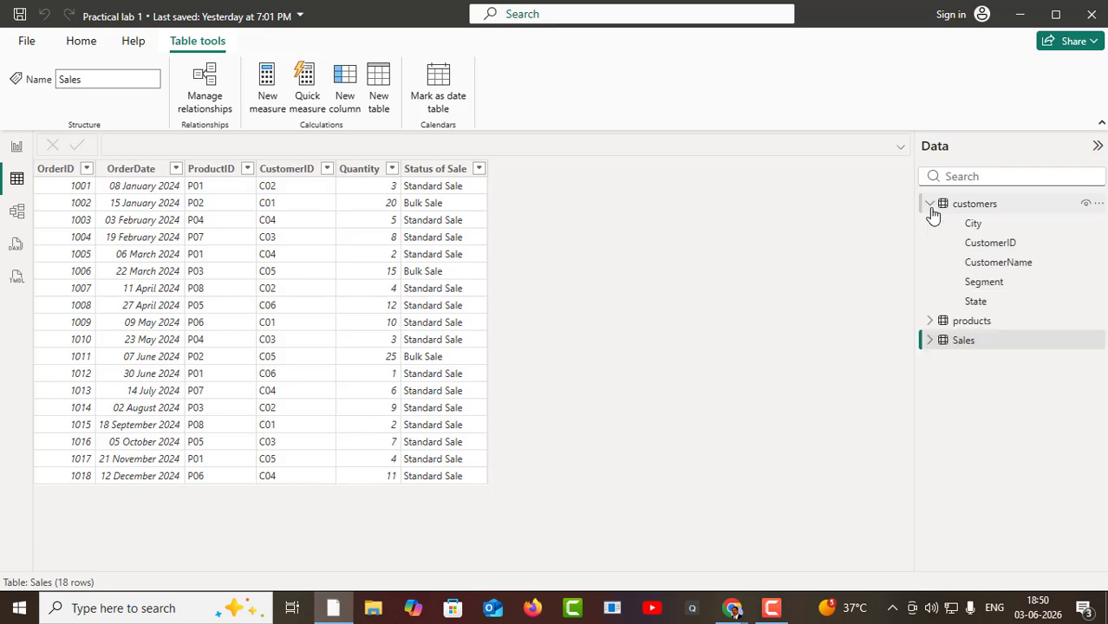
click(931, 208)
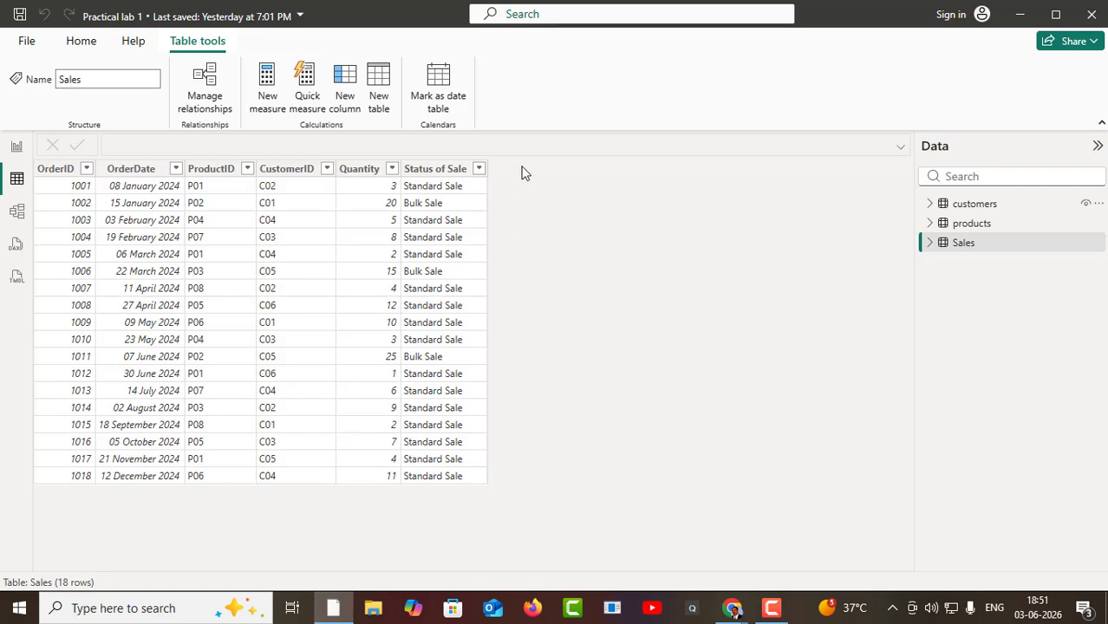
click(484, 172)
click(971, 224)
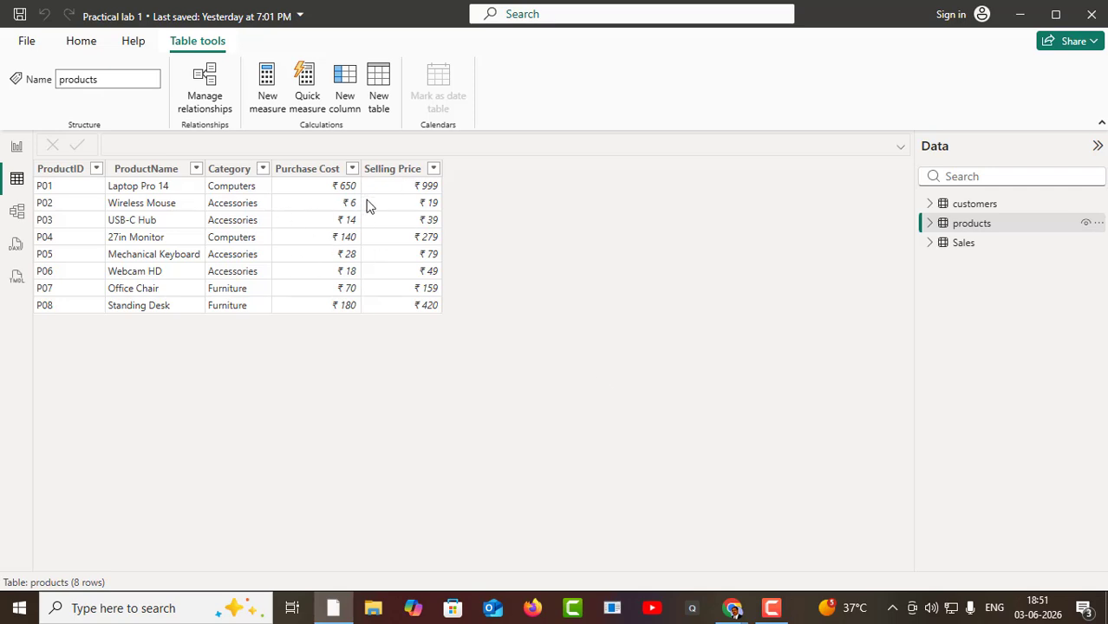
click(946, 249)
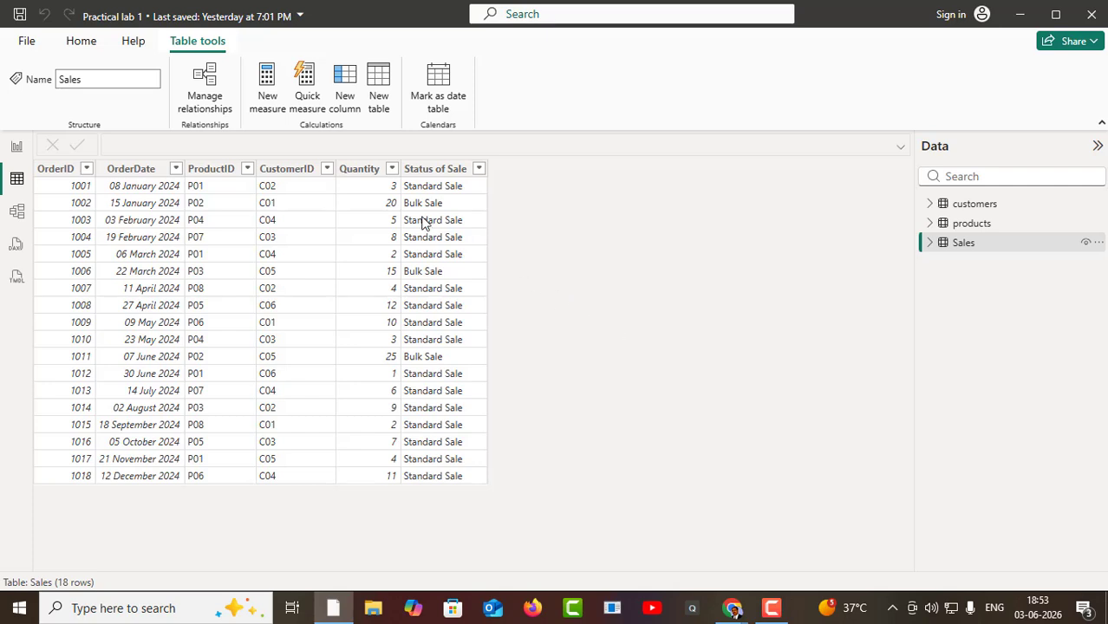
click(72, 42)
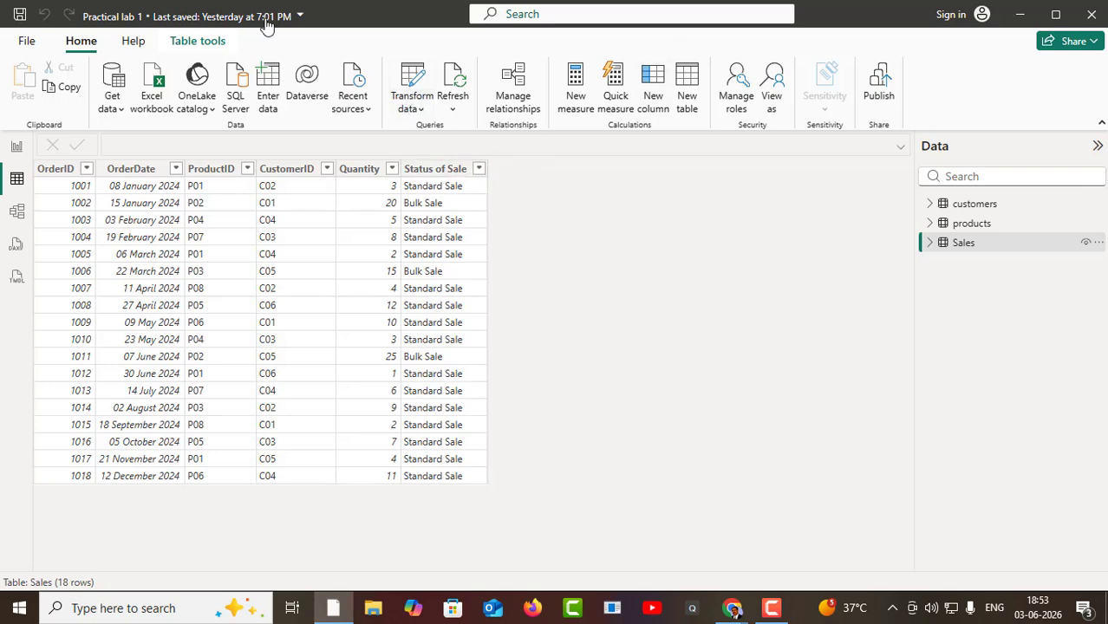
click(19, 220)
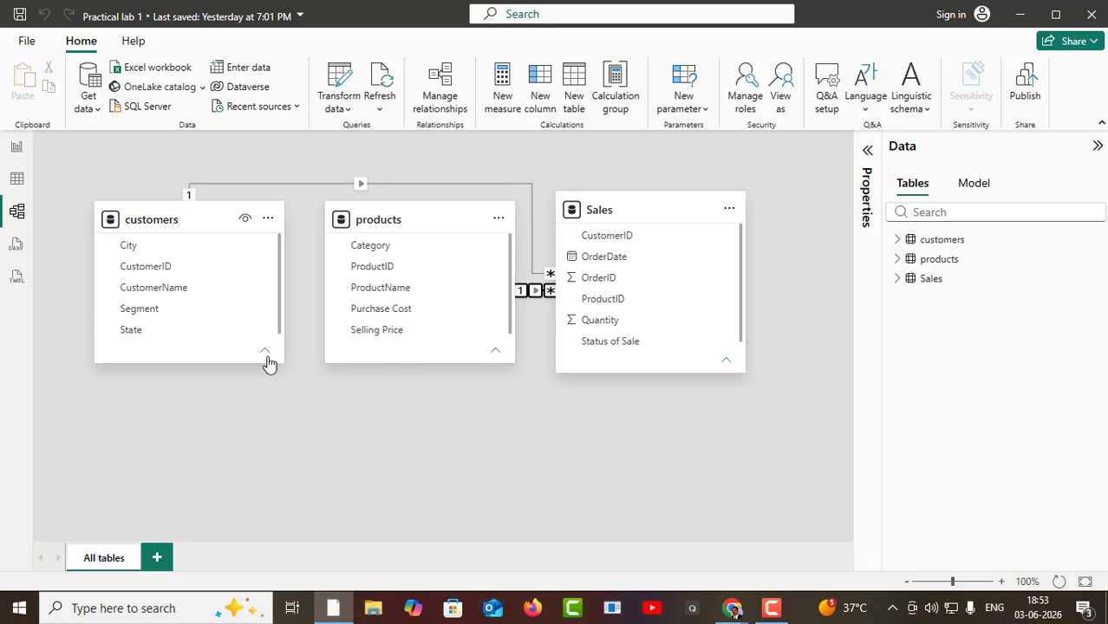
- Add a new calculated column named Cost Price to the Sales table, leaving its formula empty
click(17, 180)
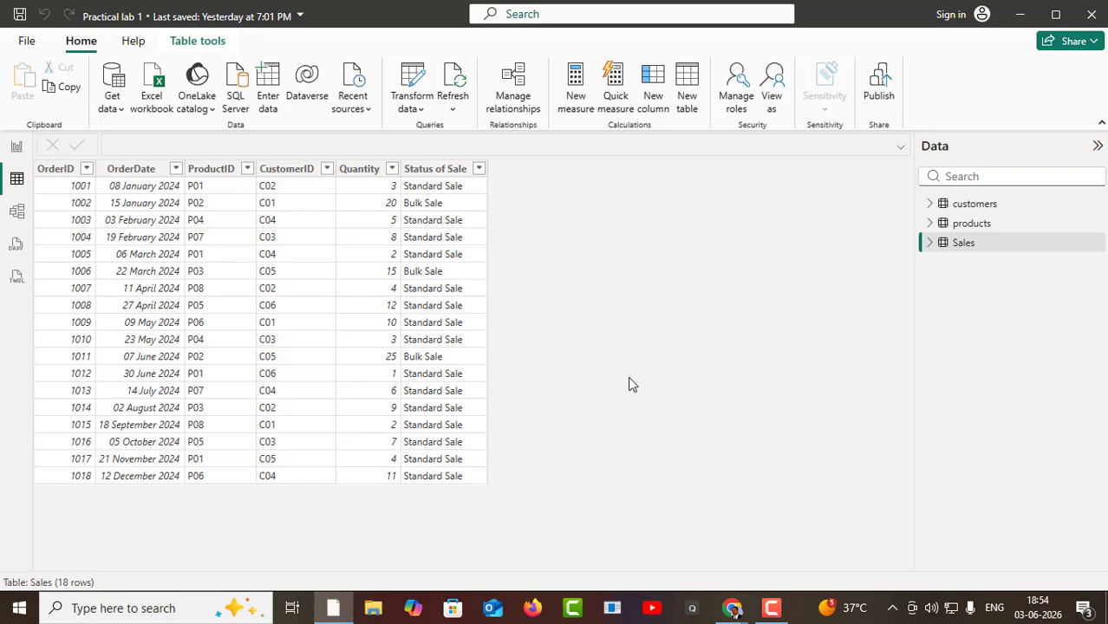
click(433, 173)
right_click(436, 176)
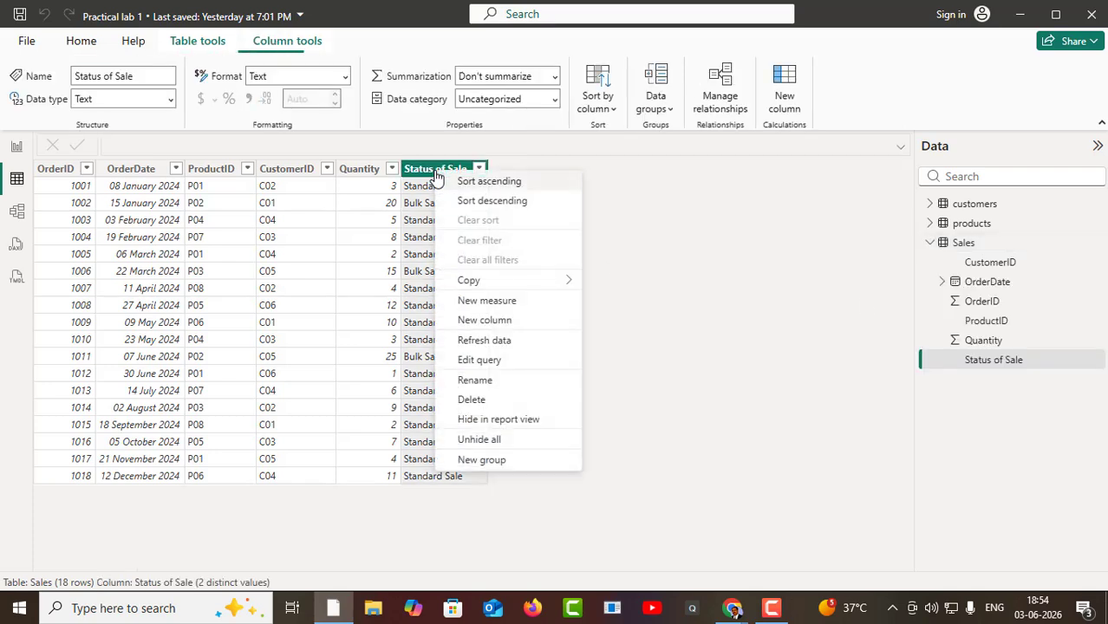
click(485, 320)
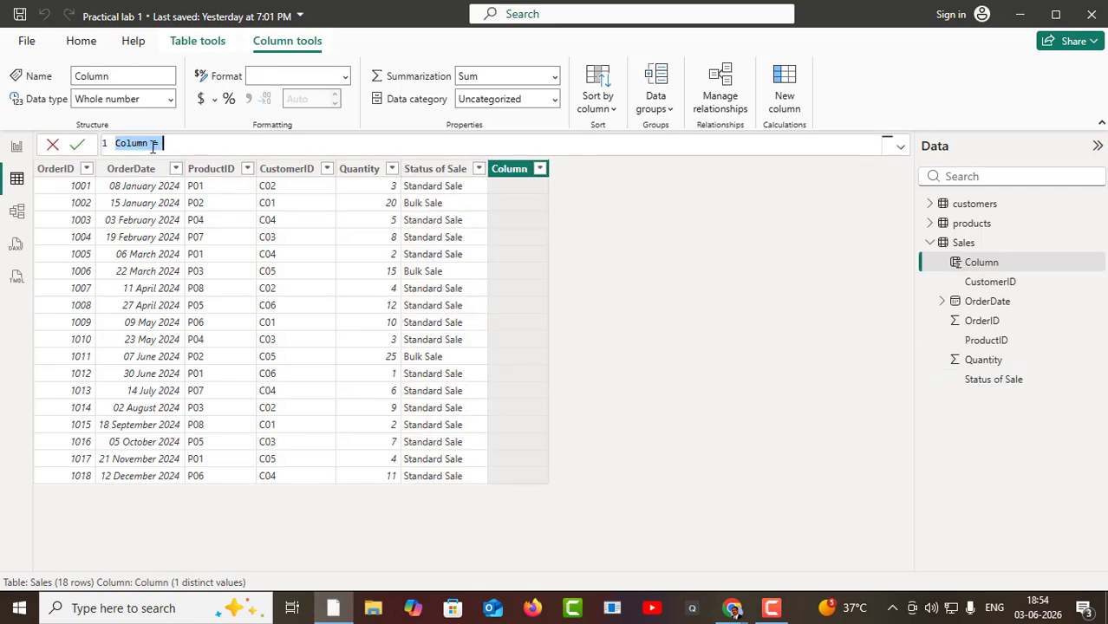
click(148, 143)
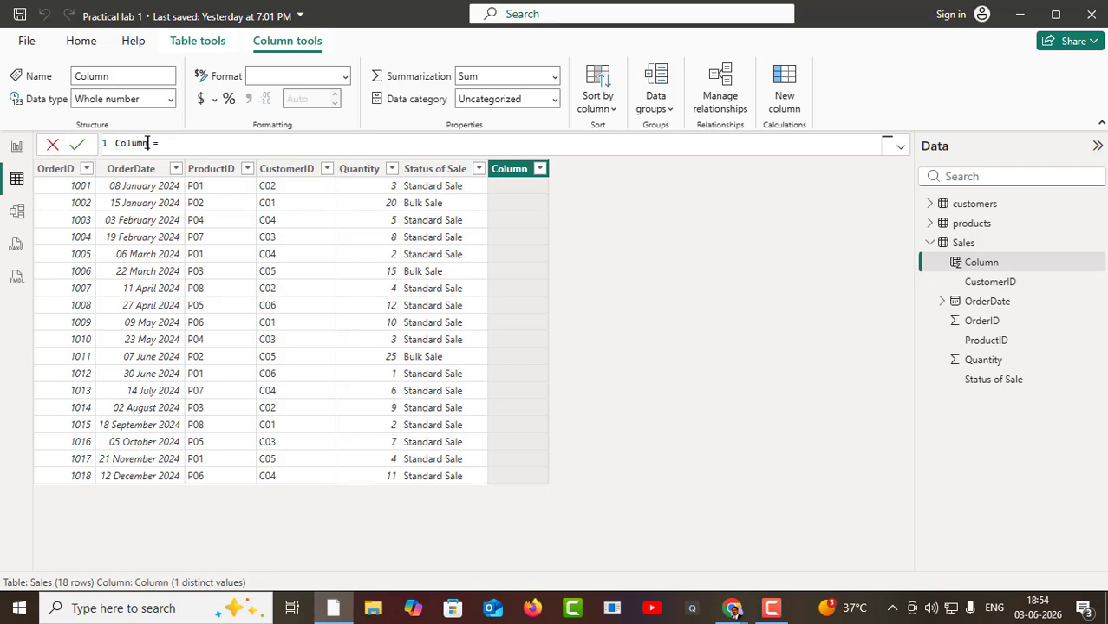
double_click(147, 143)
key(Right)
text(Cost)
key(BackSpace)
key(BackSpace)
key(BackSpace)
key(BackSpace)
key(BackSpace)
key(BackSpace)
key(BackSpace)
key(BackSpace)
key(BackSpace)
key(BackSpace)
text(Cop)
key(BackSpace)
text(st Price)
click(211, 143)
key(Return)
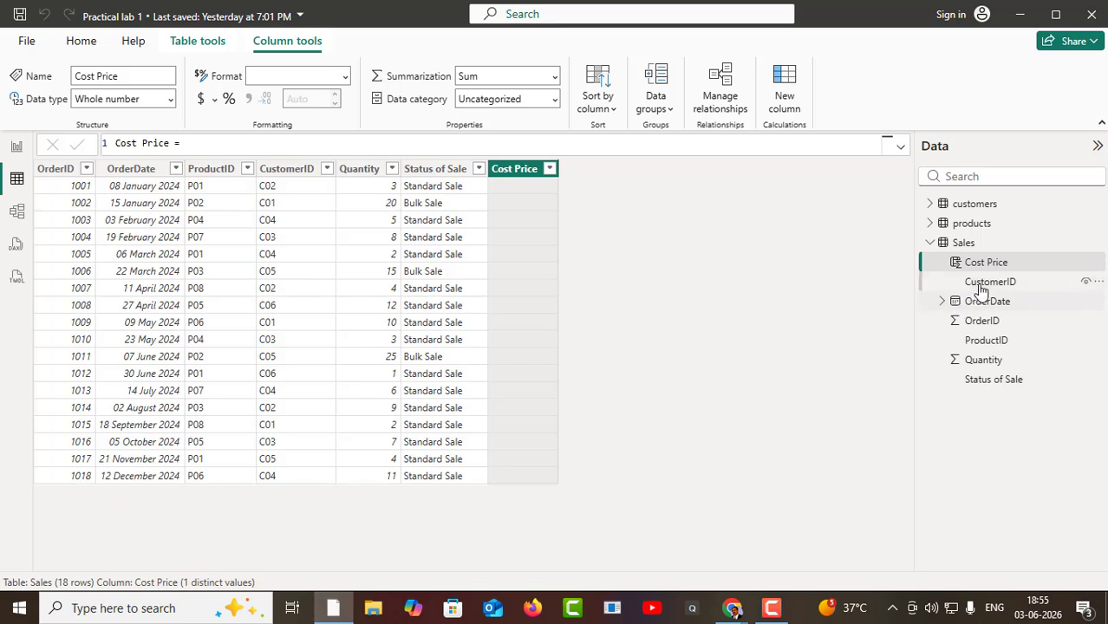
- Check the price columns in products, and define the Cost Price column of Sales as RELATED(products[Purchase Cost])
click(971, 224)
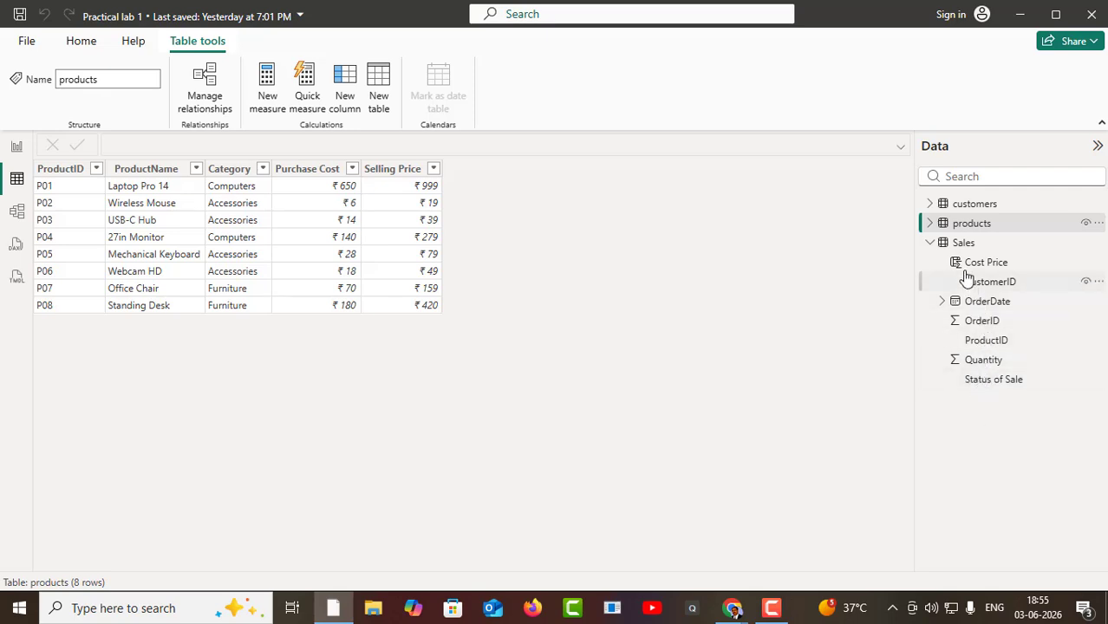
click(961, 247)
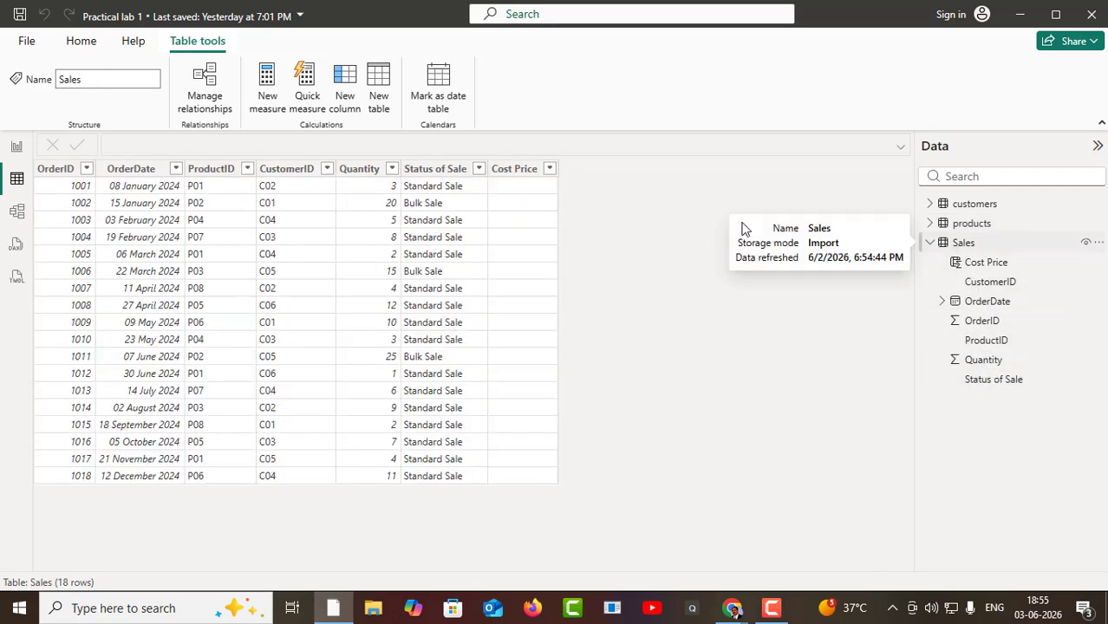
click(514, 176)
click(171, 143)
text(=)
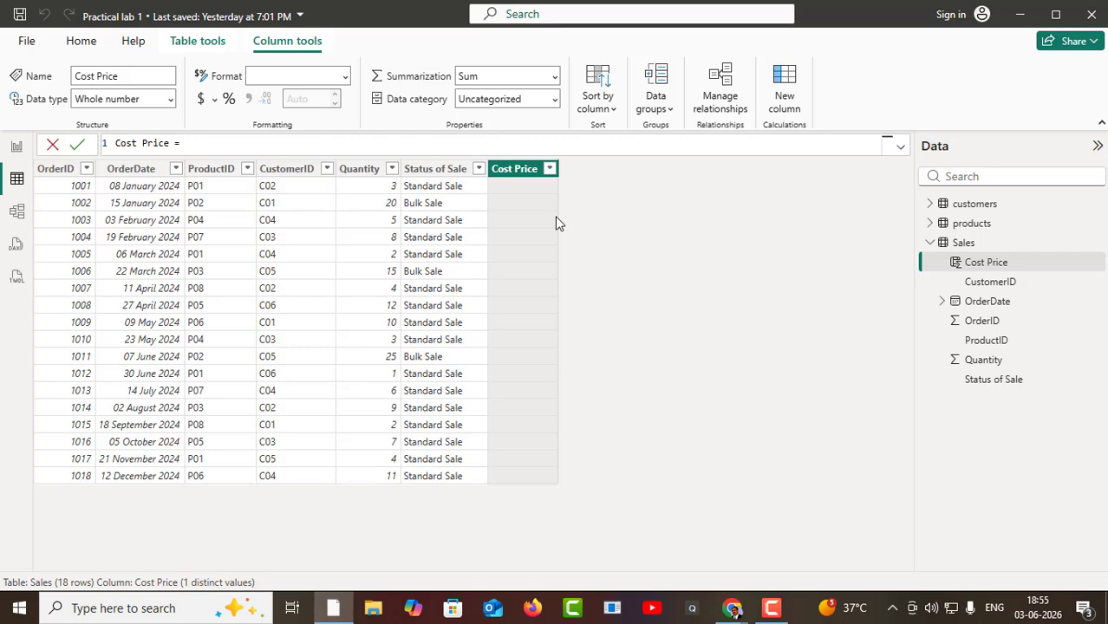
text(re)
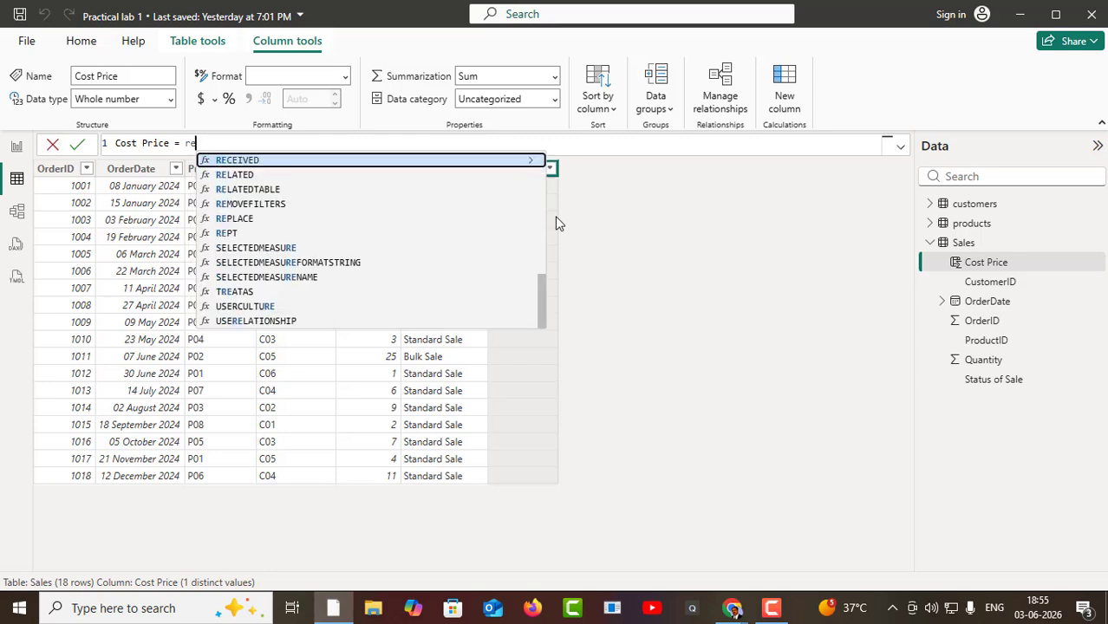
text(late)
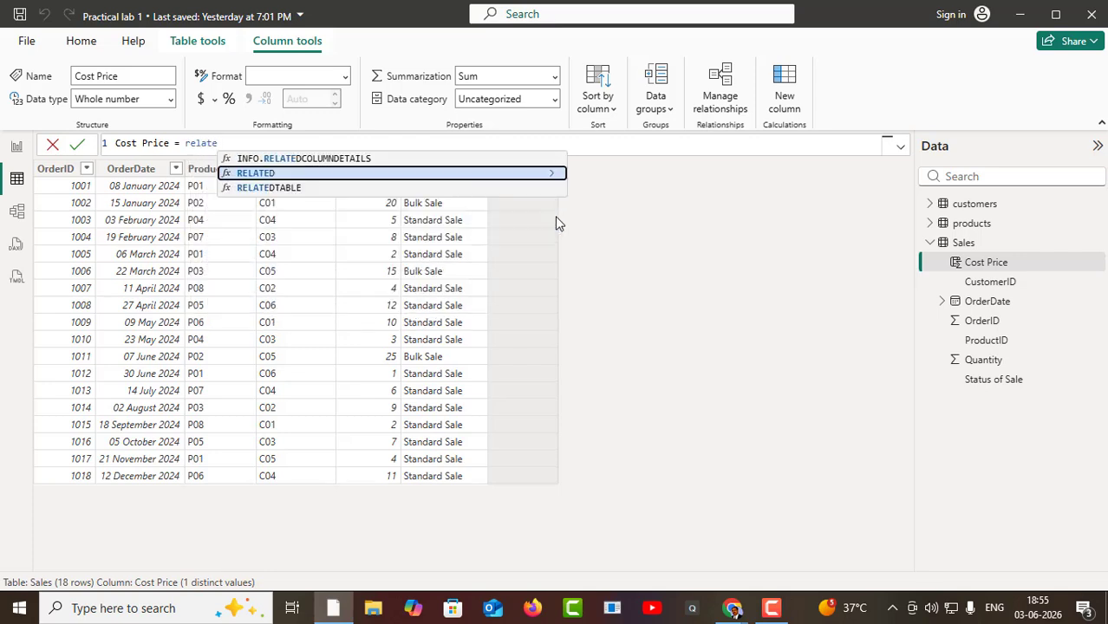
click(257, 173)
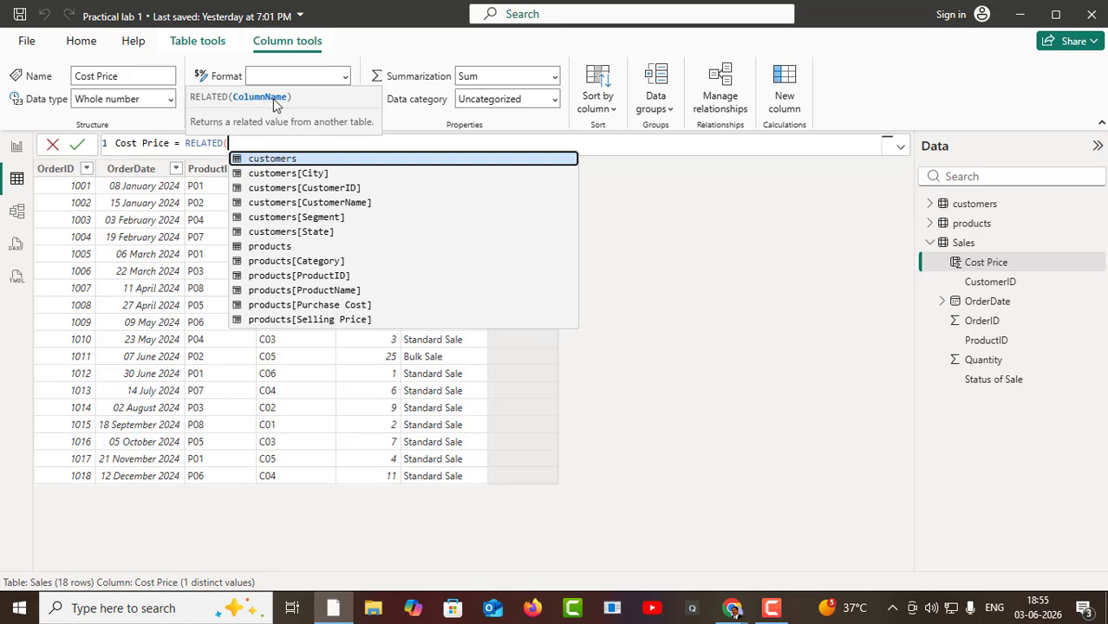
click(316, 305)
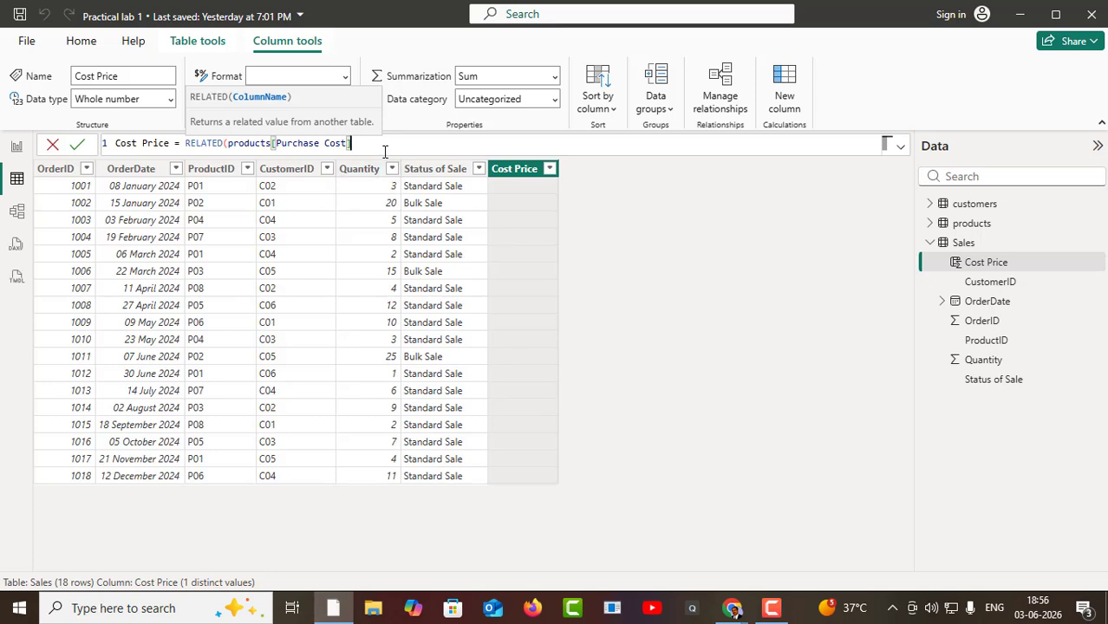
text())
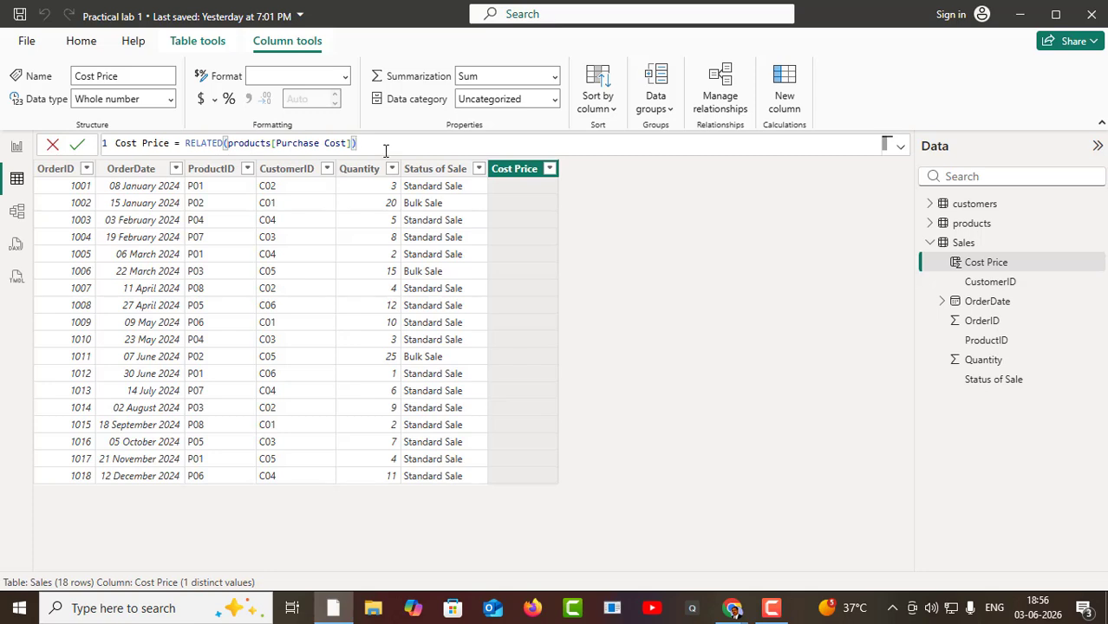
click(80, 146)
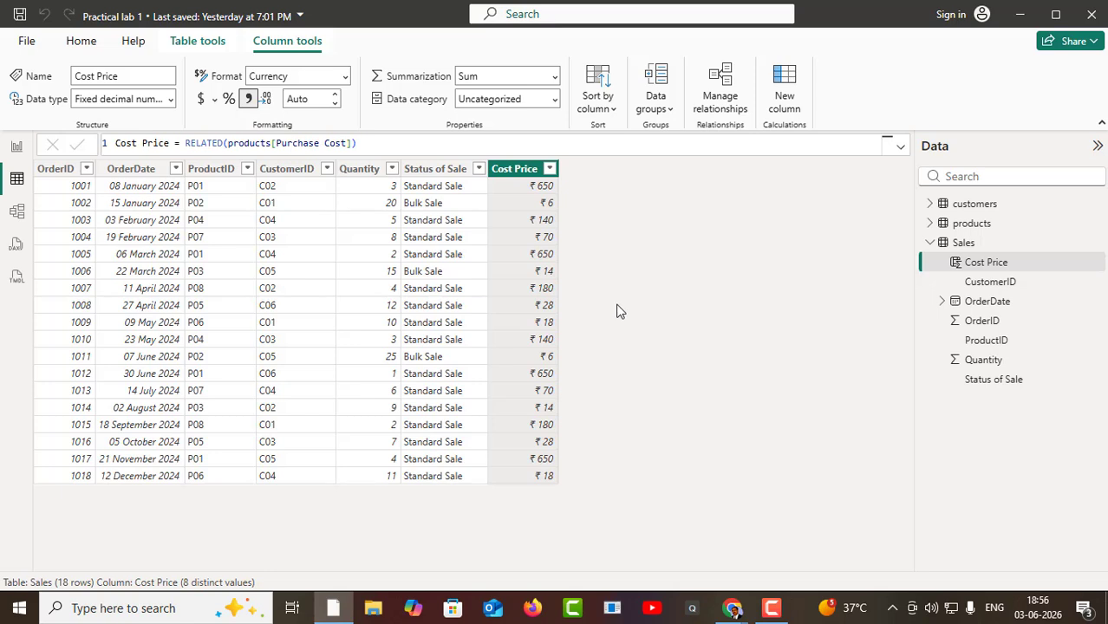
- Add another calculated column named Selling Price to the Sales table and begin its formula with the RELATED function
right_click(521, 176)
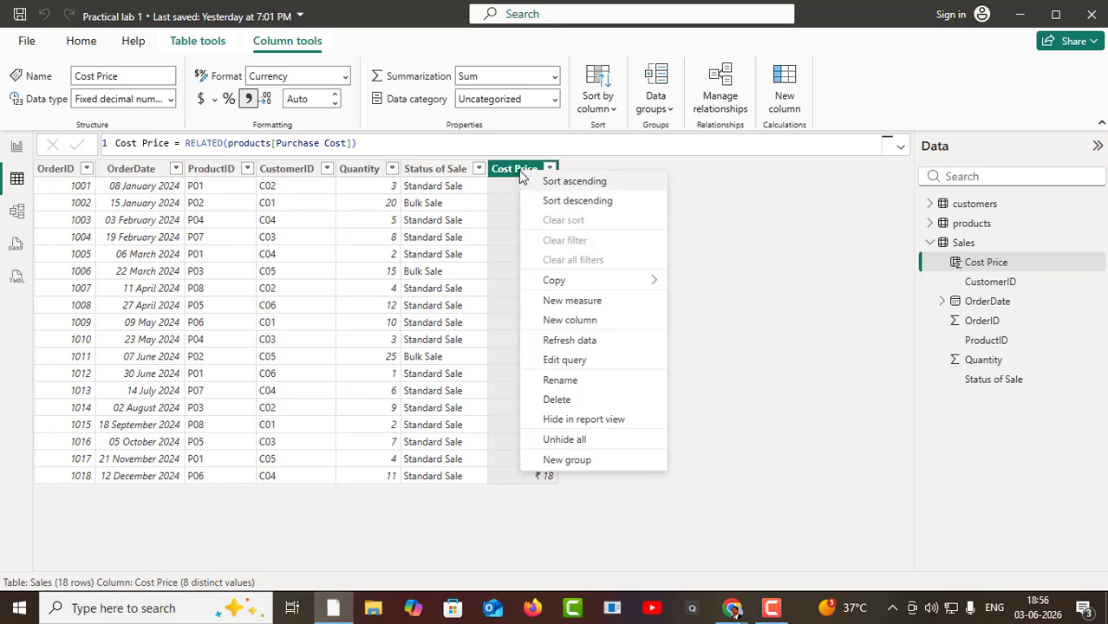
click(565, 324)
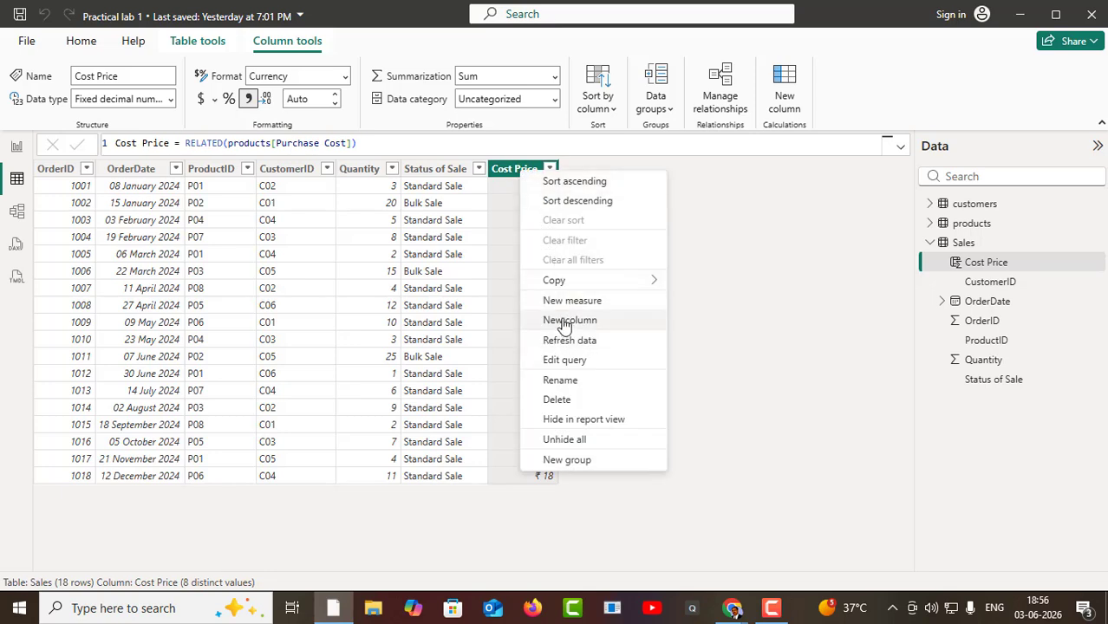
click(149, 145)
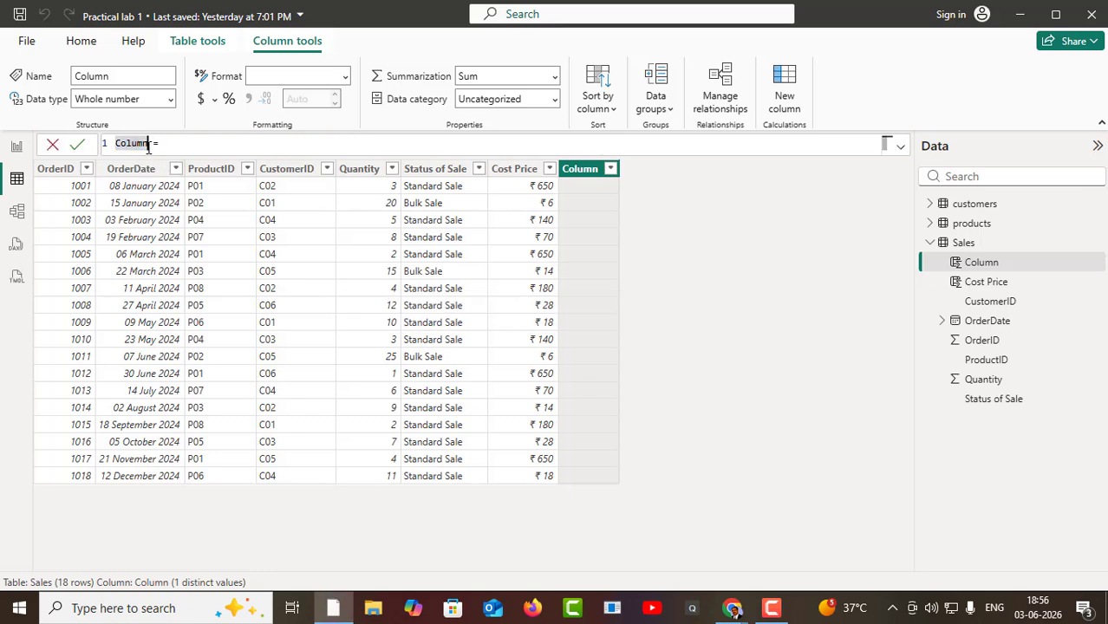
text(selling Price)
click(147, 144)
key(BackSpace)
key(BackSpace)
key(BackSpace)
key(BackSpace)
key(BackSpace)
key(BackSpace)
key(BackSpace)
click(216, 141)
text(relat)
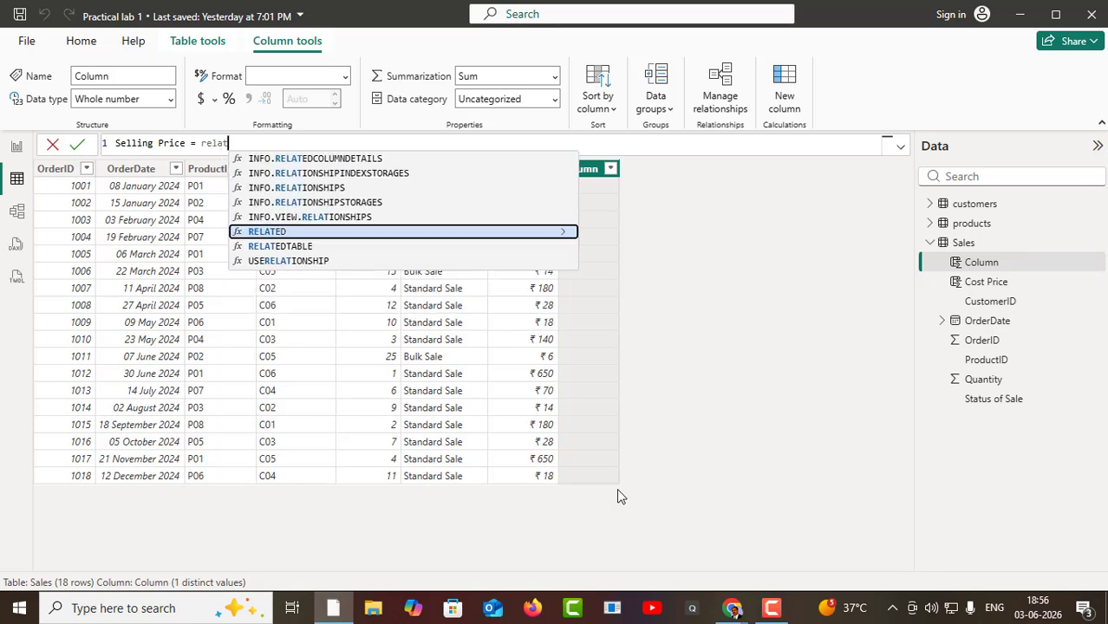
click(274, 233)
text(customers[State])
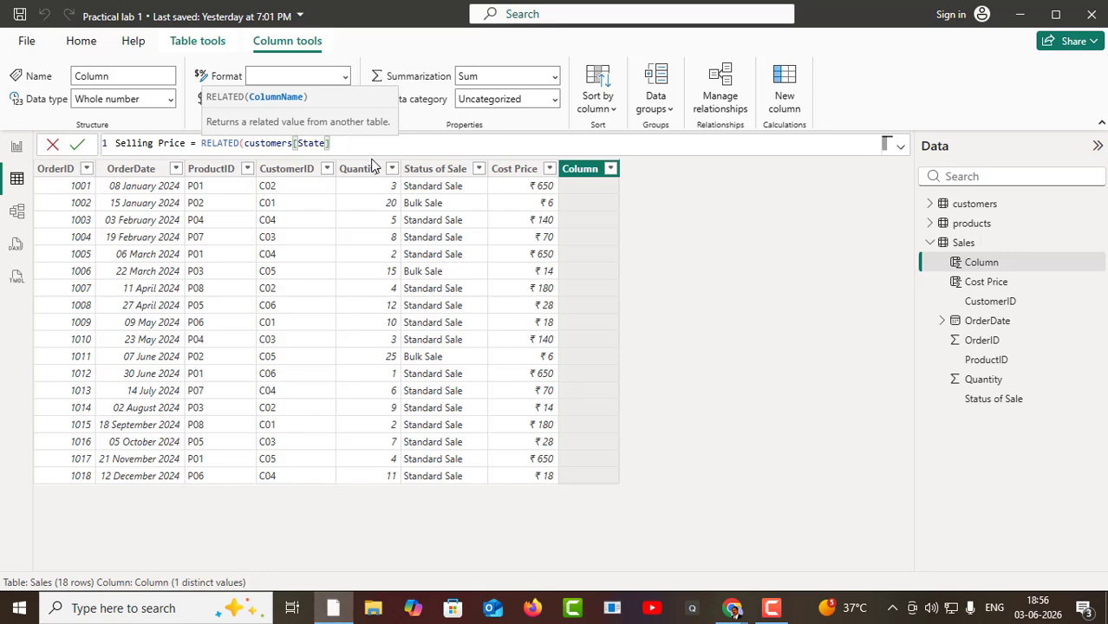
key(BackSpace)
key(BackSpace)
key(BackSpace)
key(BackSpace)
key(BackSpace)
key(BackSpace)
key(BackSpace)
key(BackSpace)
key(BackSpace)
key(BackSpace)
key(BackSpace)
key(BackSpace)
key(BackSpace)
key(BackSpace)
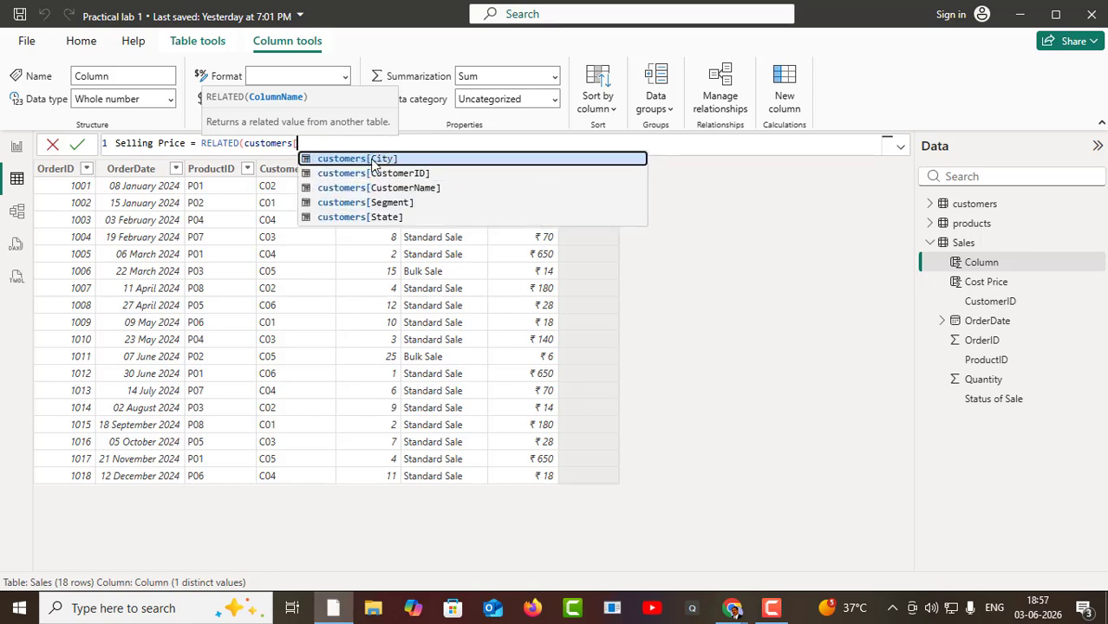
key(BackSpace)
key(BackSpace)
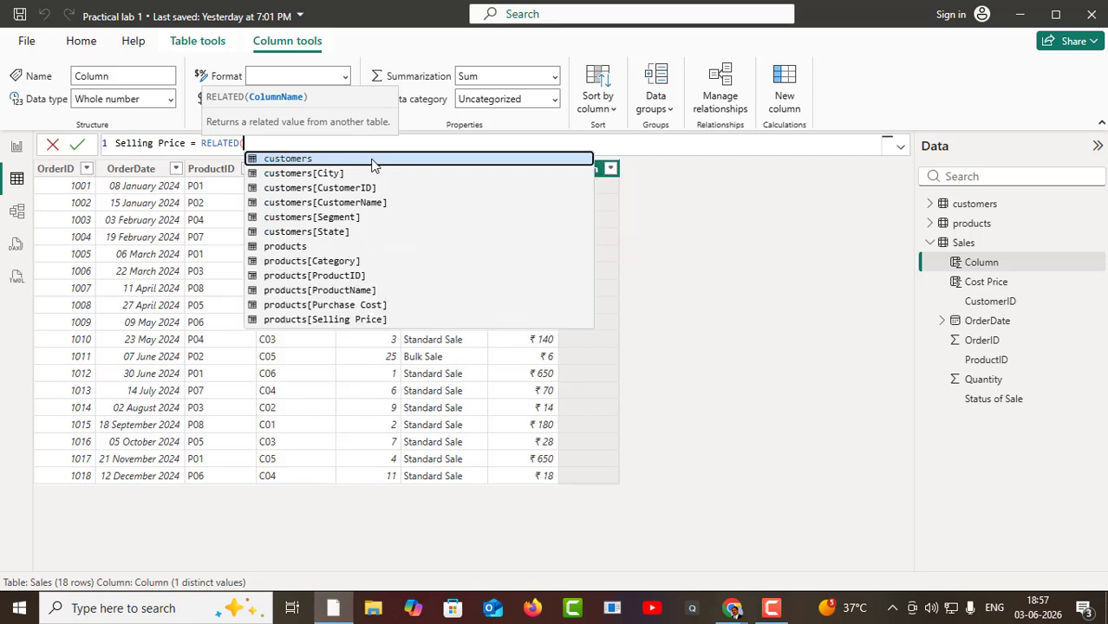
- Complete the Selling Price formula with products[Selling Price] as the argument of RELATED and commit it
click(344, 319)
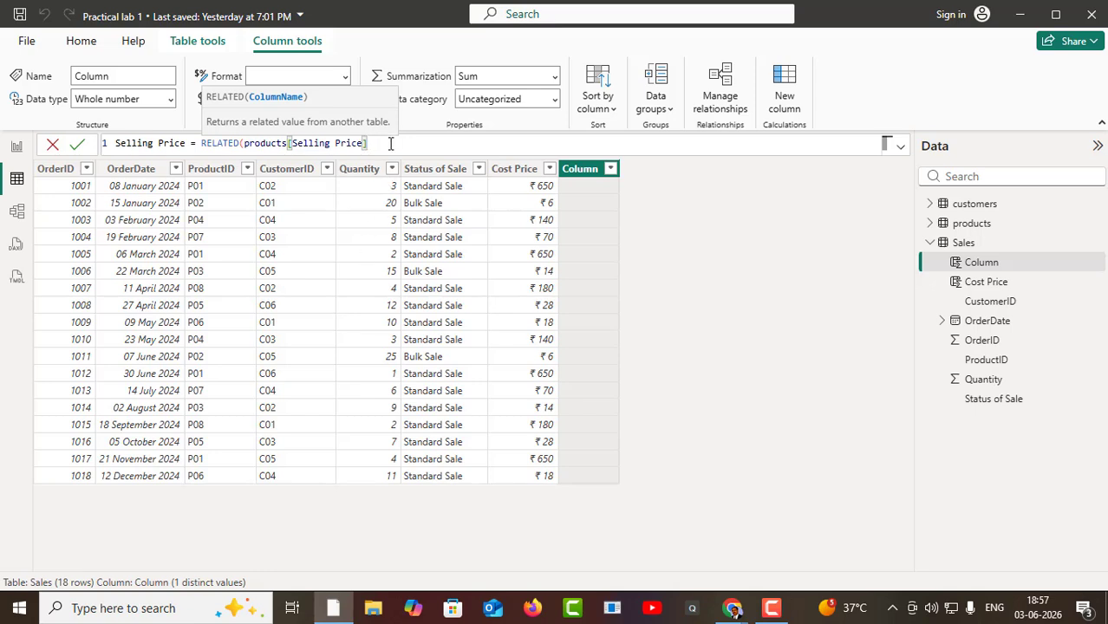
text())
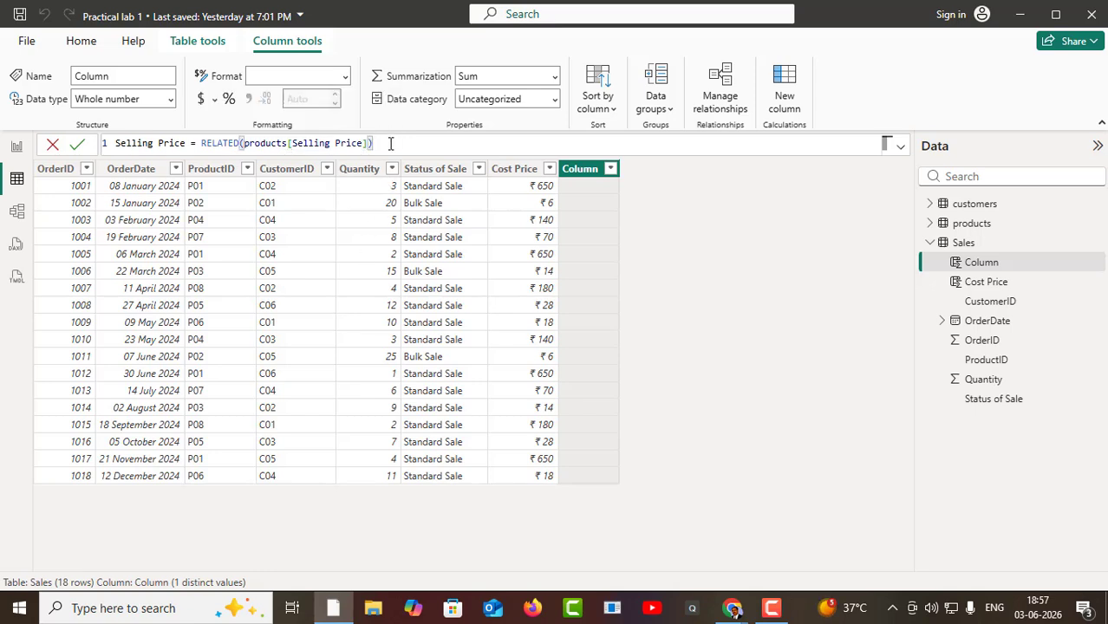
click(76, 144)
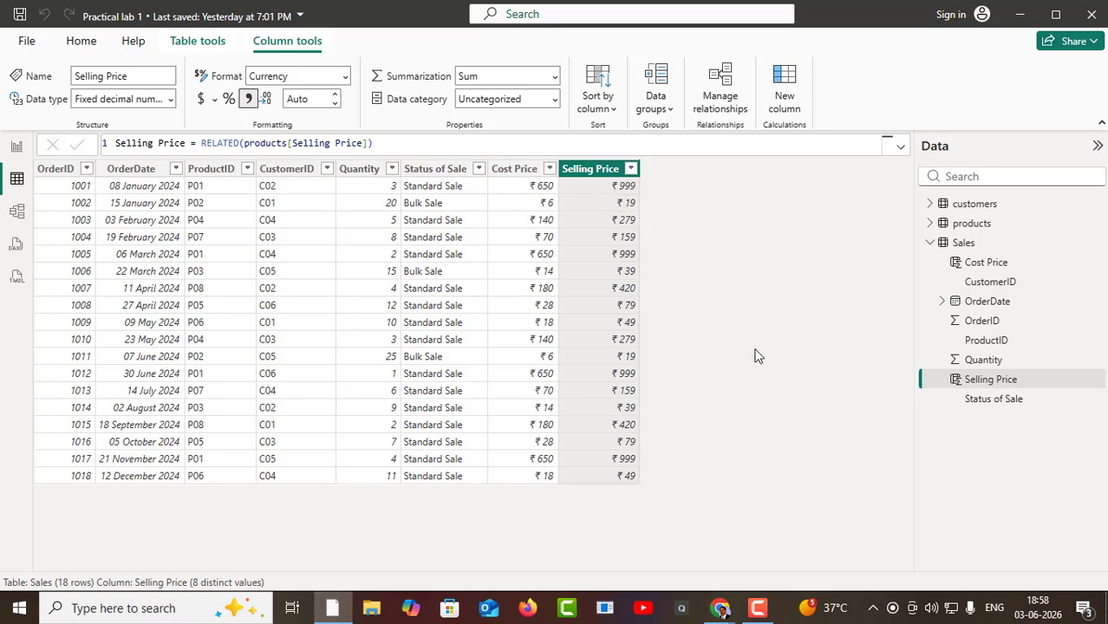
- Add a new calculated column to the Sales table and name it Revenue
right_click(605, 173)
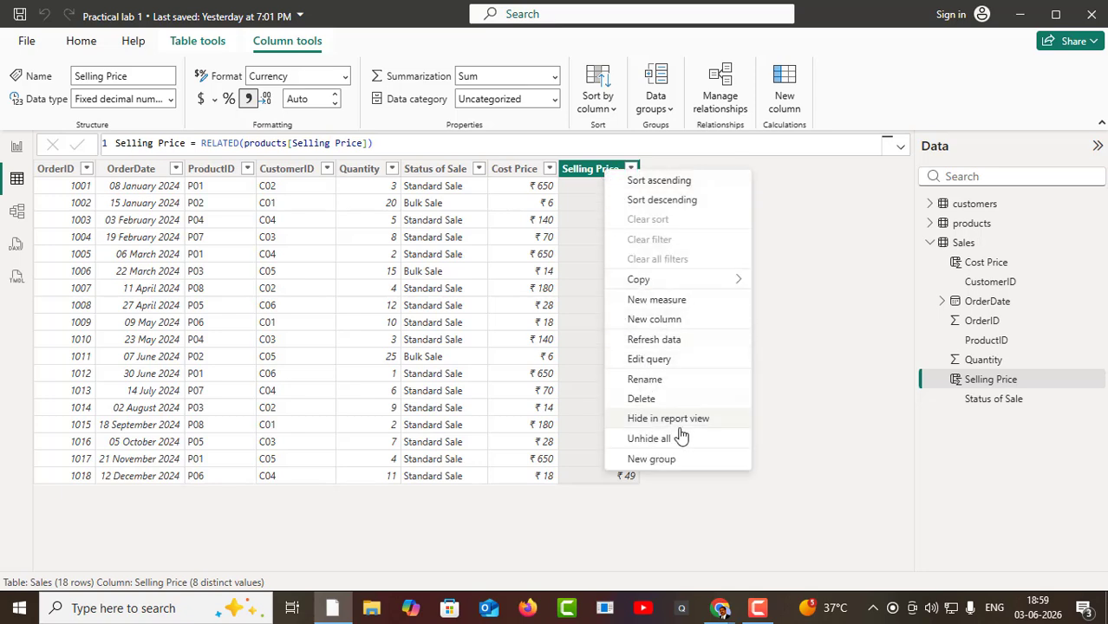
click(662, 325)
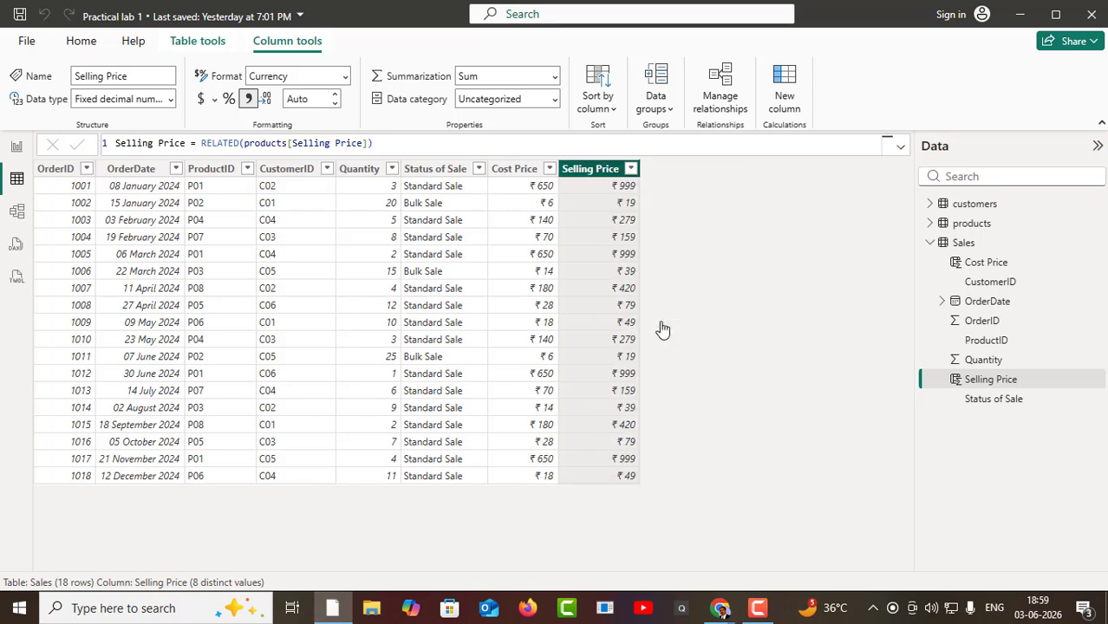
click(150, 142)
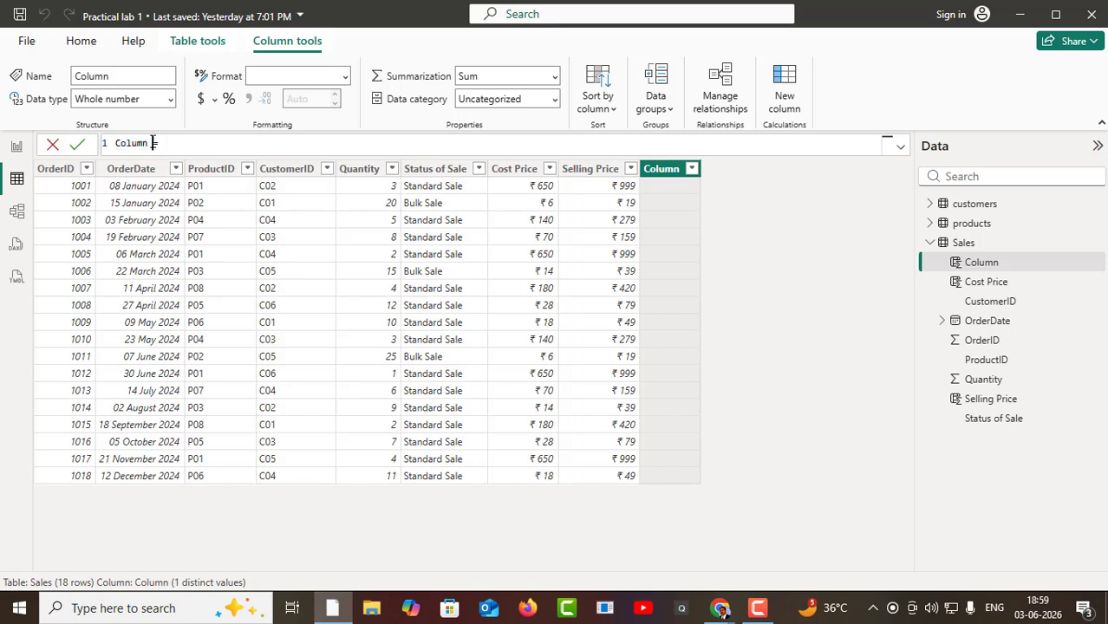
key(BackSpace)
key(BackSpace)
key(BackSpace)
key(BackSpace)
key(BackSpace)
key(BackSpace)
key(BackSpace)
key(BackSpace)
text(Revenue)
- Define the Revenue column as Sales[Quantity] * Sales[Selling Price] and commit the formula
text(quan)
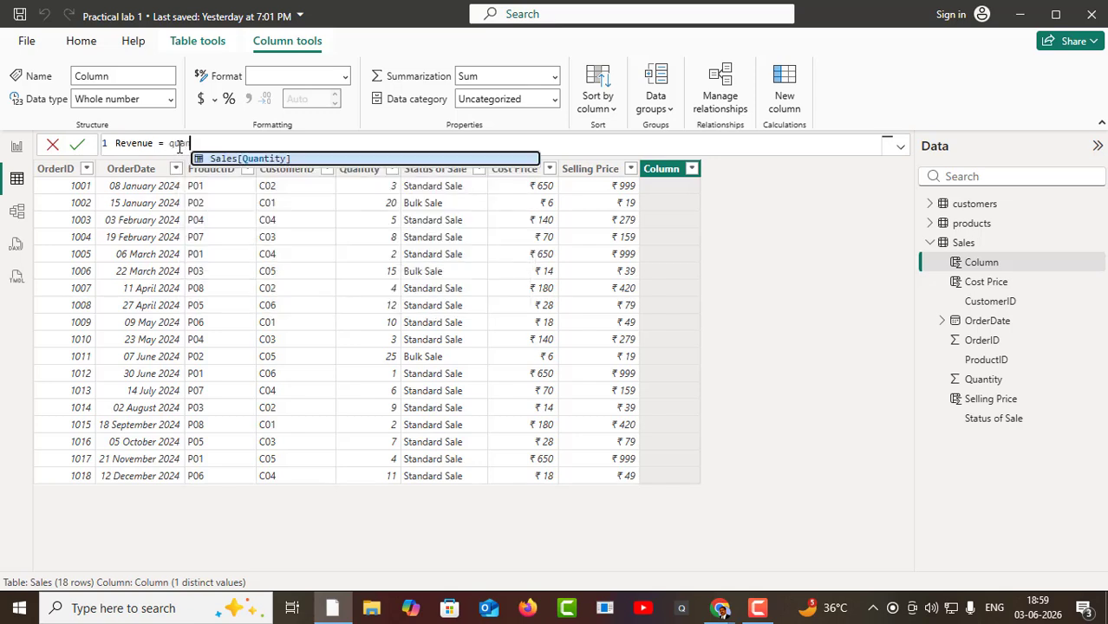
click(256, 162)
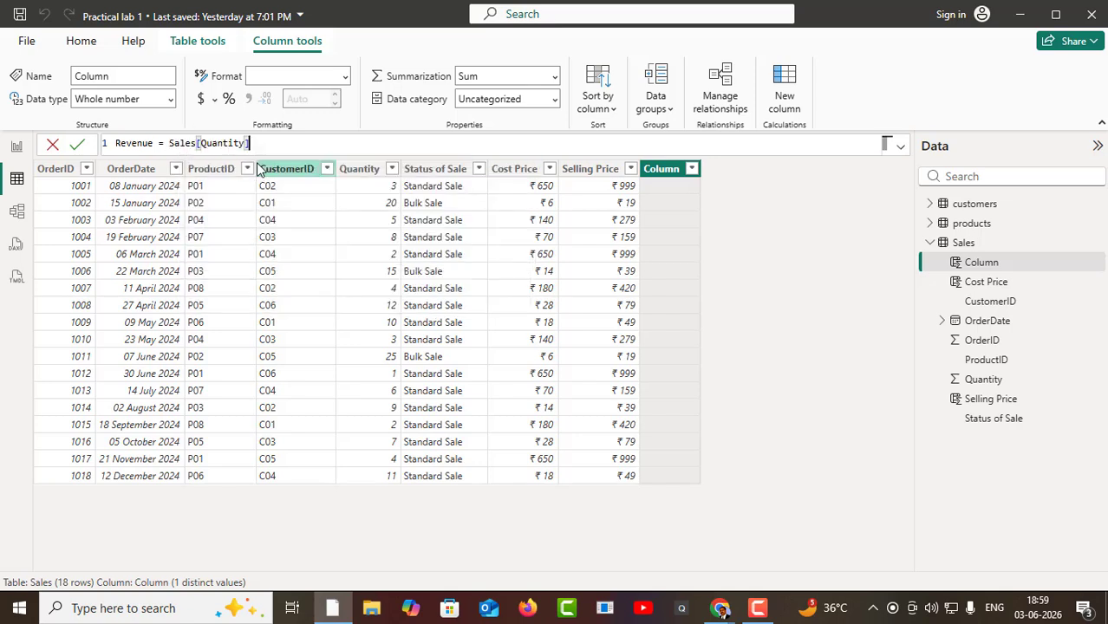
text(* s)
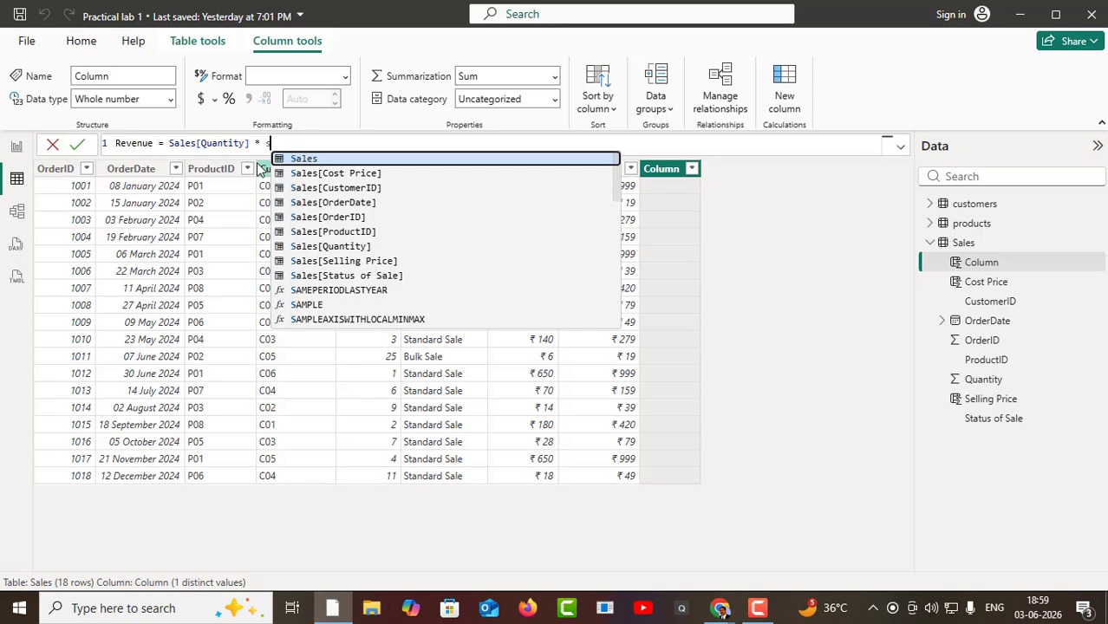
text(aling)
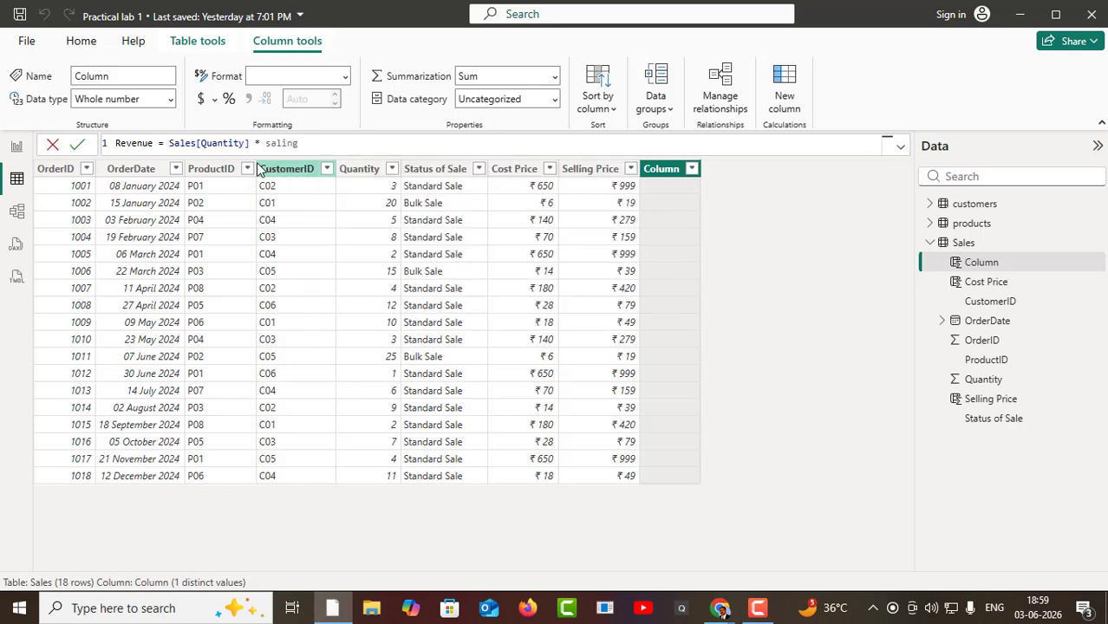
key(BackSpace)
key(BackSpace)
key(BackSpace)
key(BackSpace)
key(BackSpace)
key(BackSpace)
text(sell)
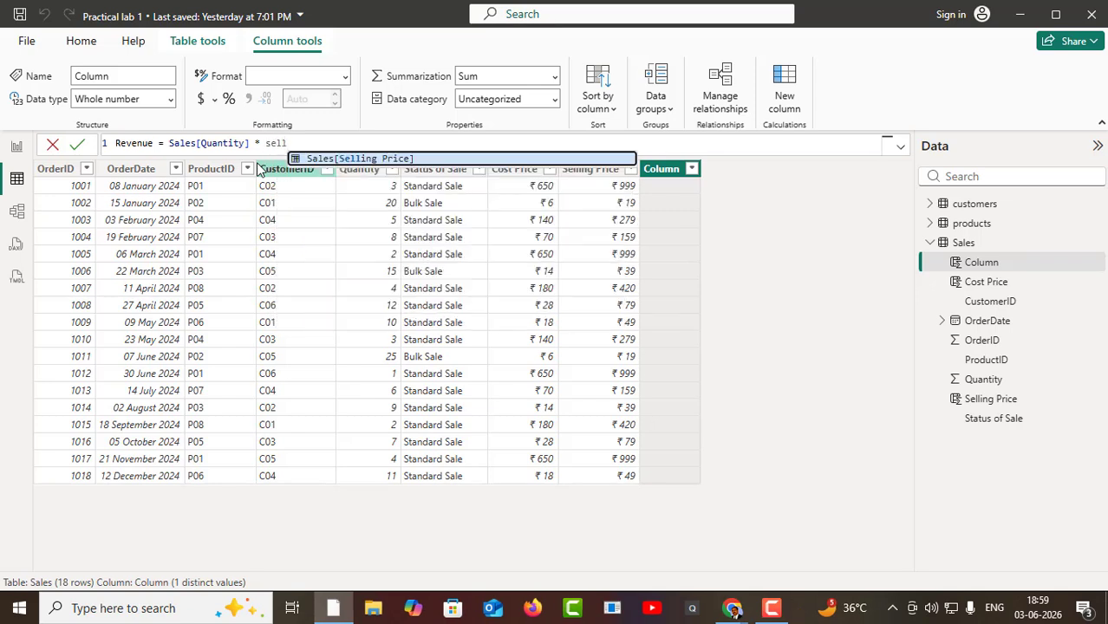
click(328, 161)
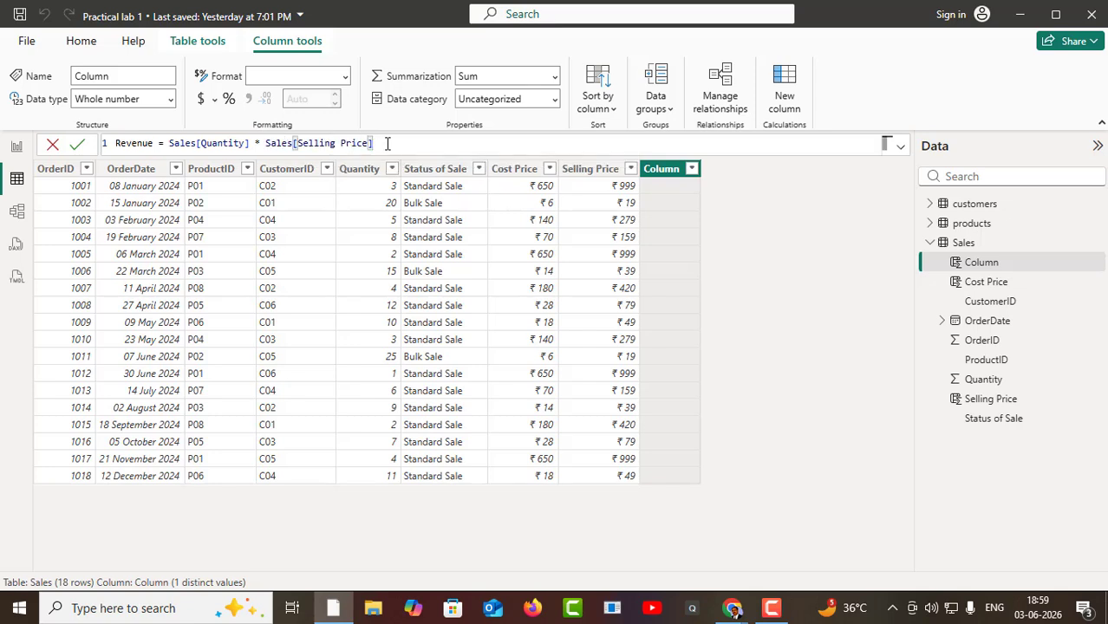
text())
key(BackSpace)
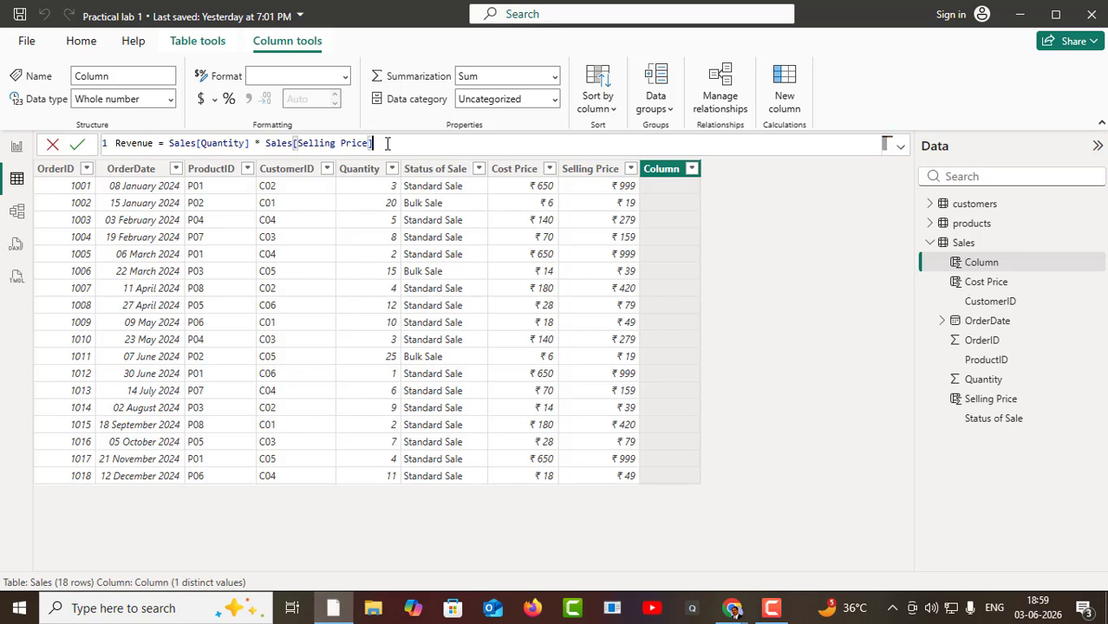
click(79, 145)
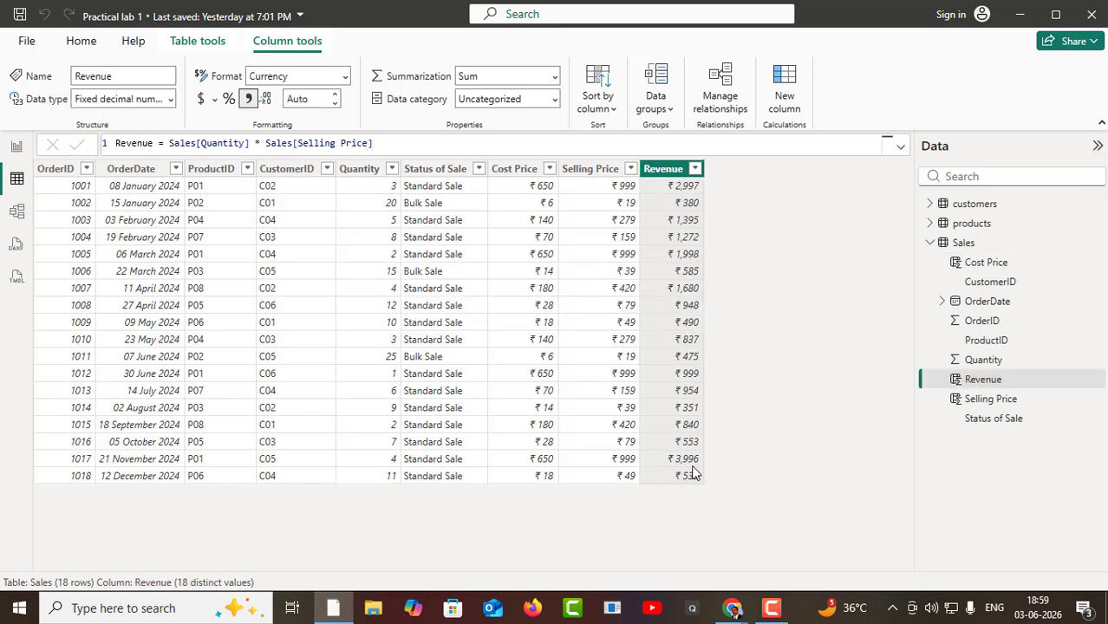
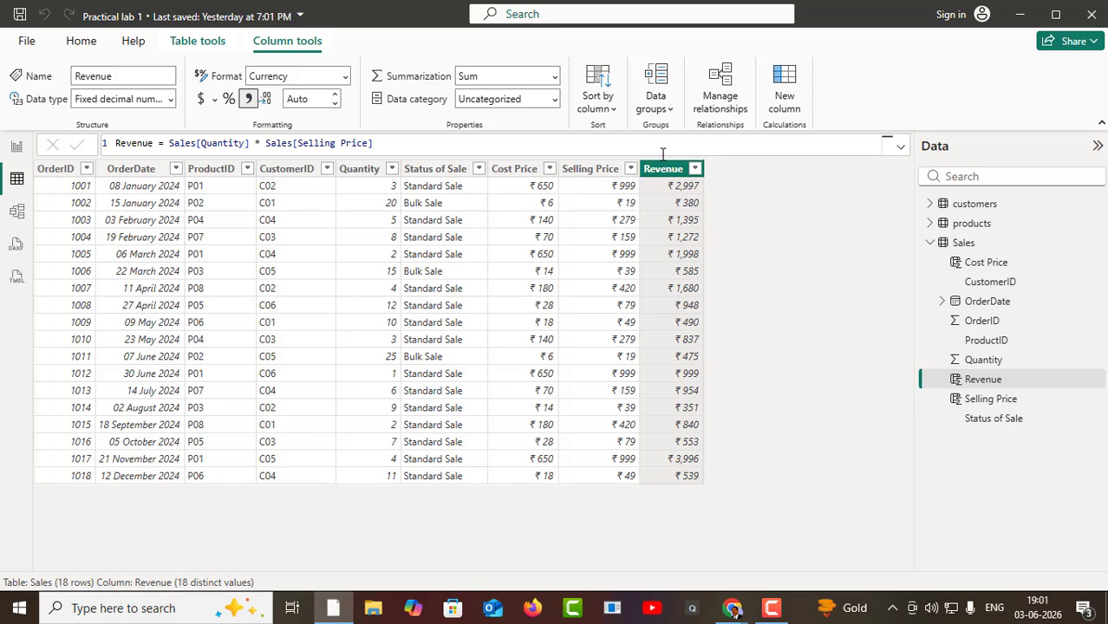
- Create a new measure in the Sales table and name it Total Ravenue
right_click(669, 173)
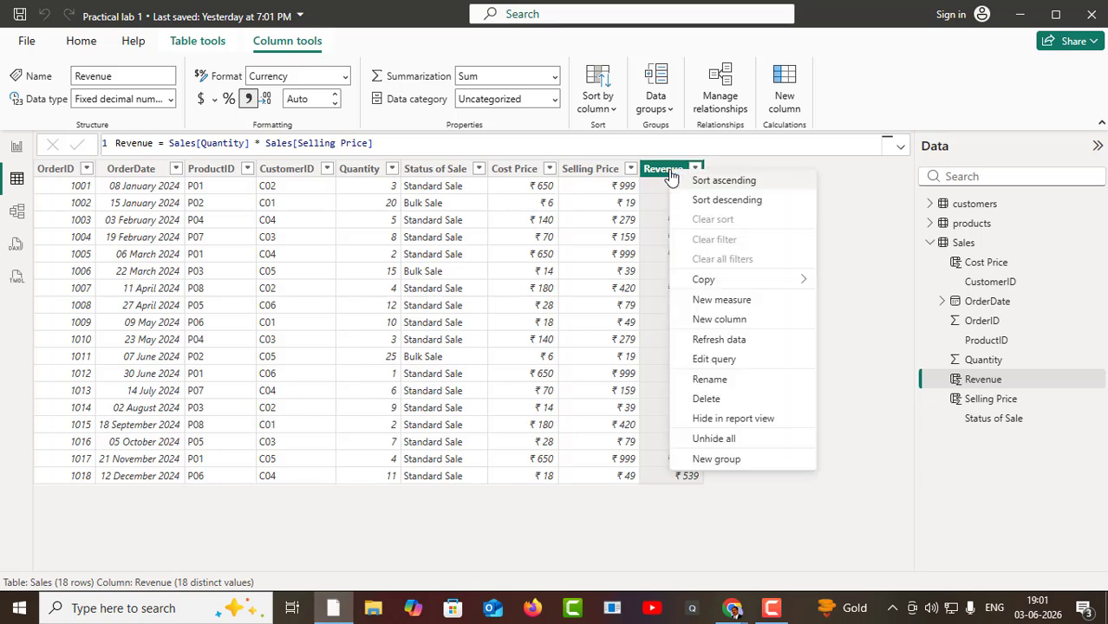
click(715, 307)
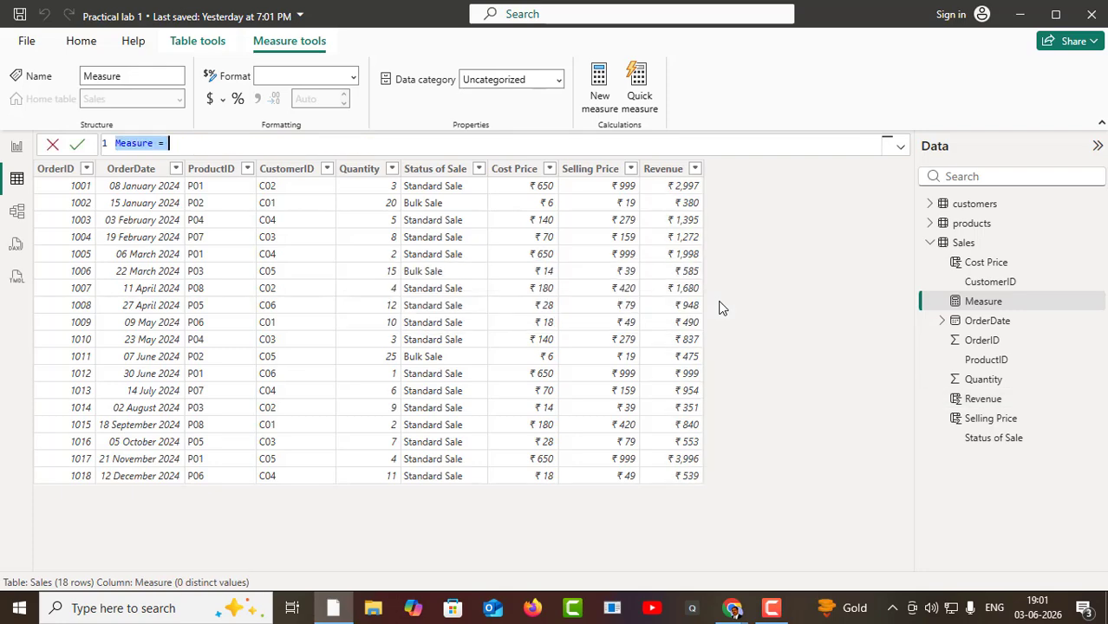
click(153, 144)
text(Tota)
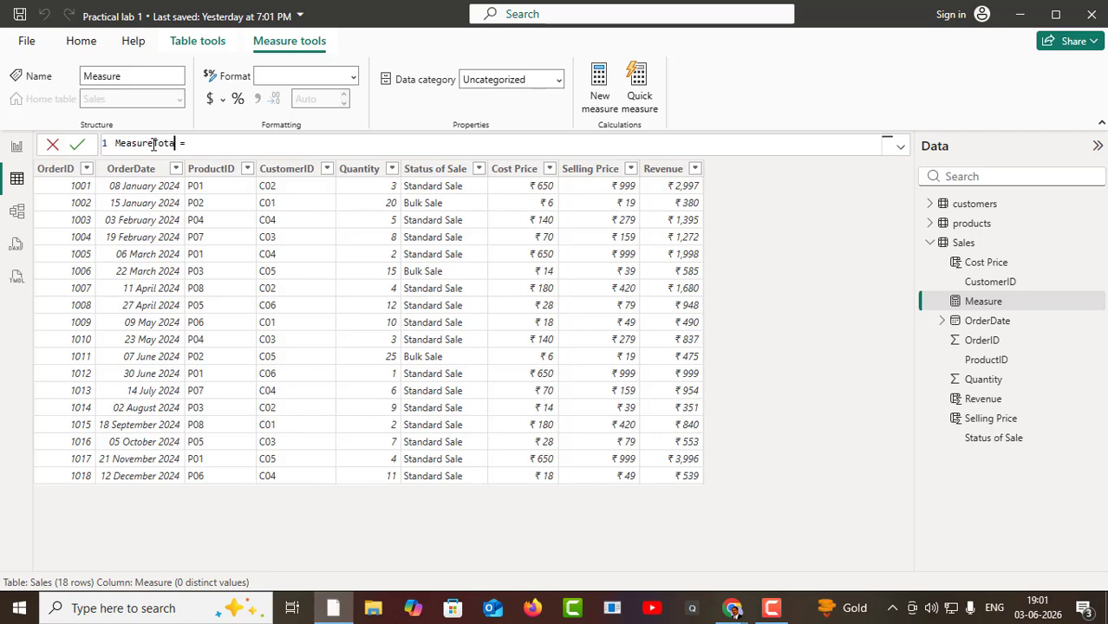
text(l)
key(BackSpace)
key(BackSpace)
key(BackSpace)
key(BackSpace)
key(BackSpace)
key(BackSpace)
key(BackSpace)
key(BackSpace)
key(BackSpace)
key(BackSpace)
key(BackSpace)
key(BackSpace)
text(Total )
text(R)
text(even)
text(ue)
- Define the Total Ravenue measure as SUM(Sales[Revenue]) and commit it
click(223, 142)
text(sum)
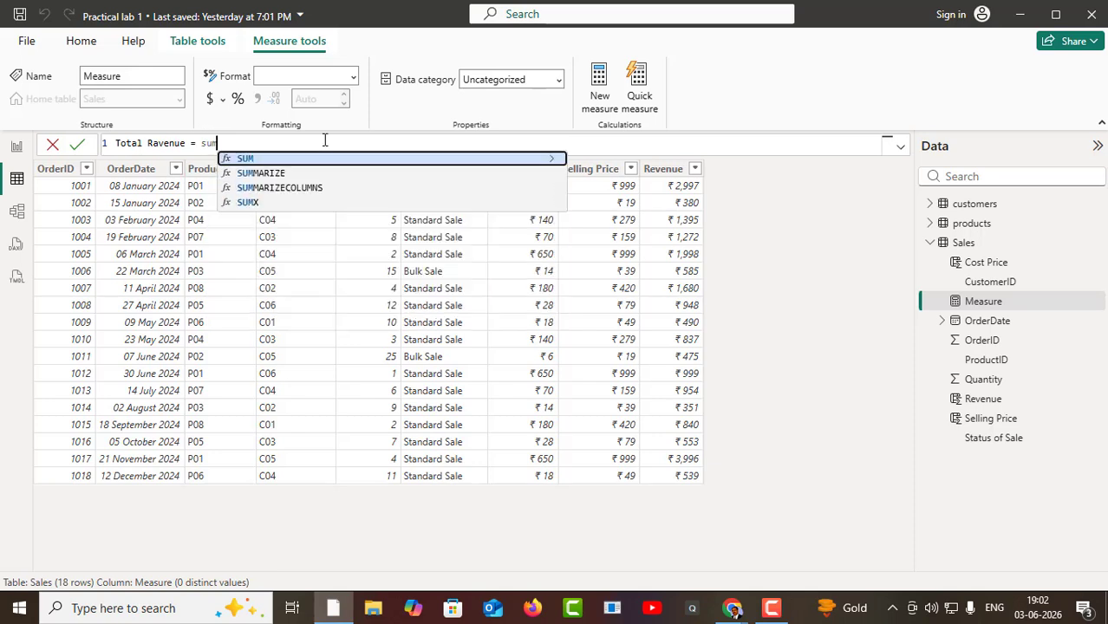
click(241, 161)
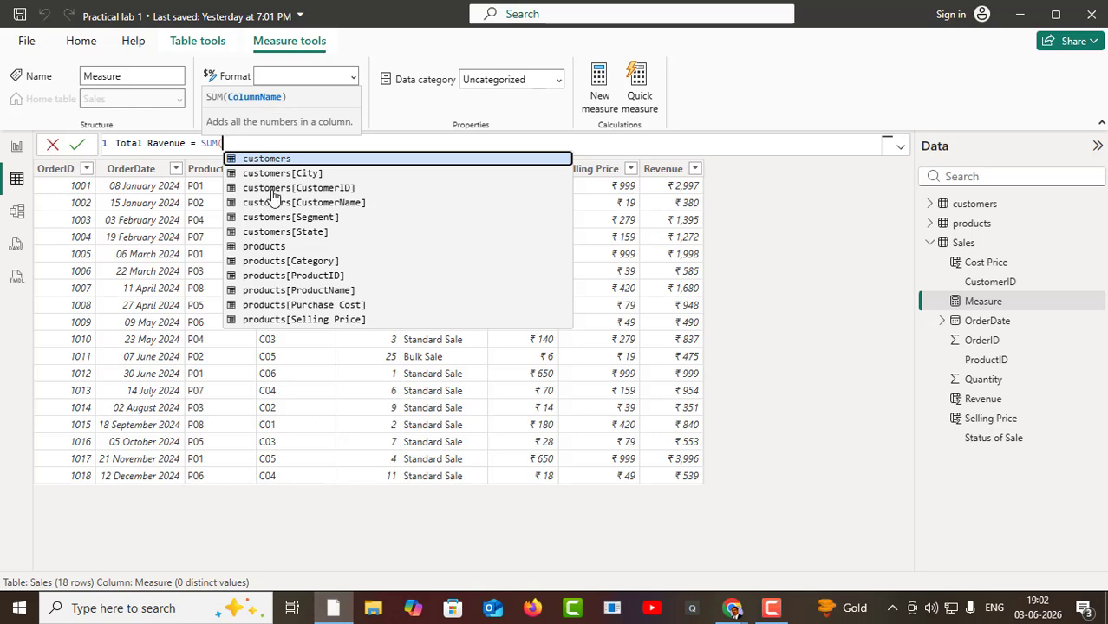
scroll(289, 276, down, 2)
scroll(288, 276, down, 1)
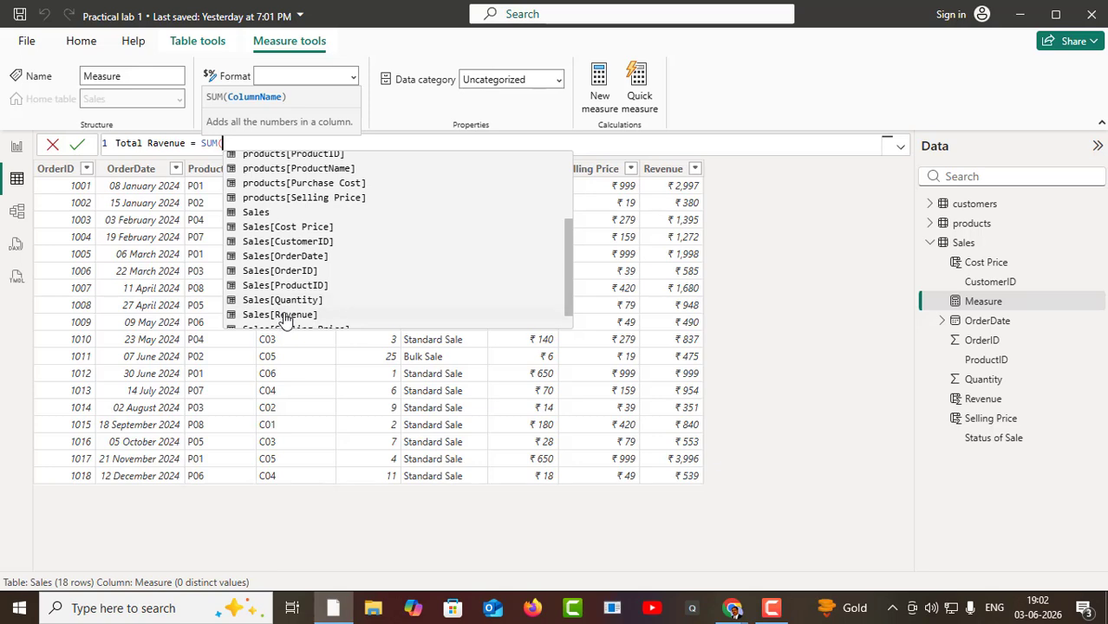
click(284, 315)
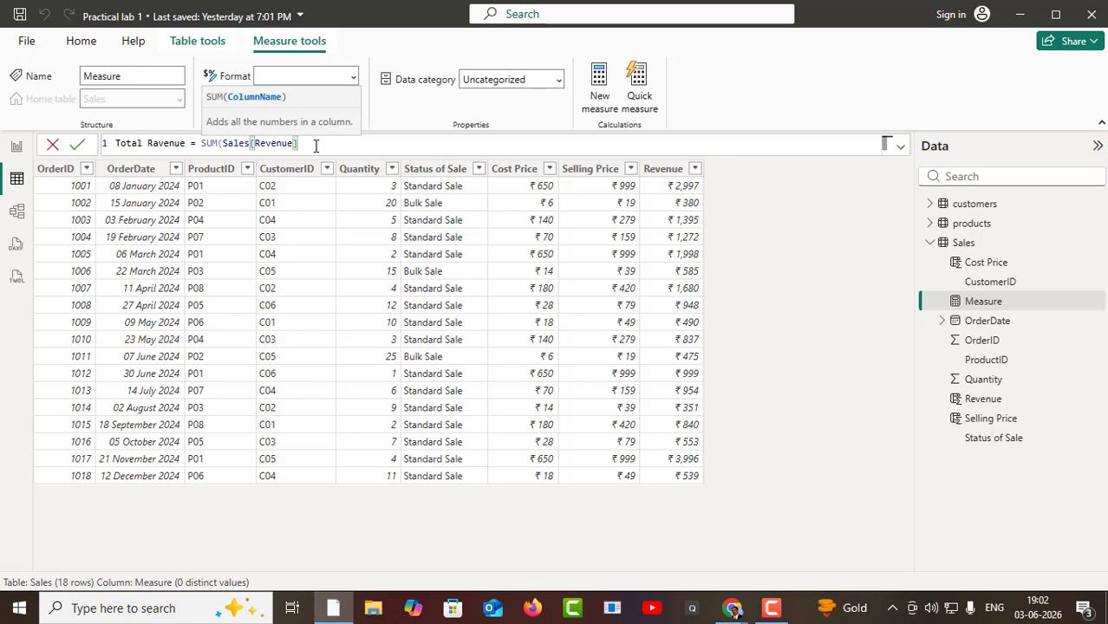
text())
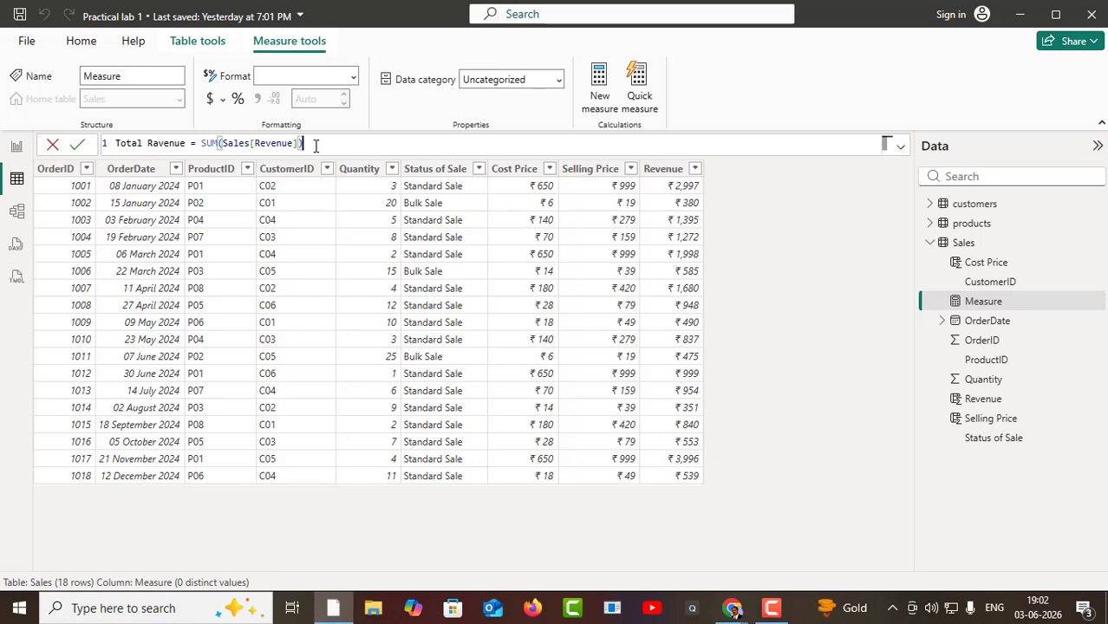
click(78, 149)
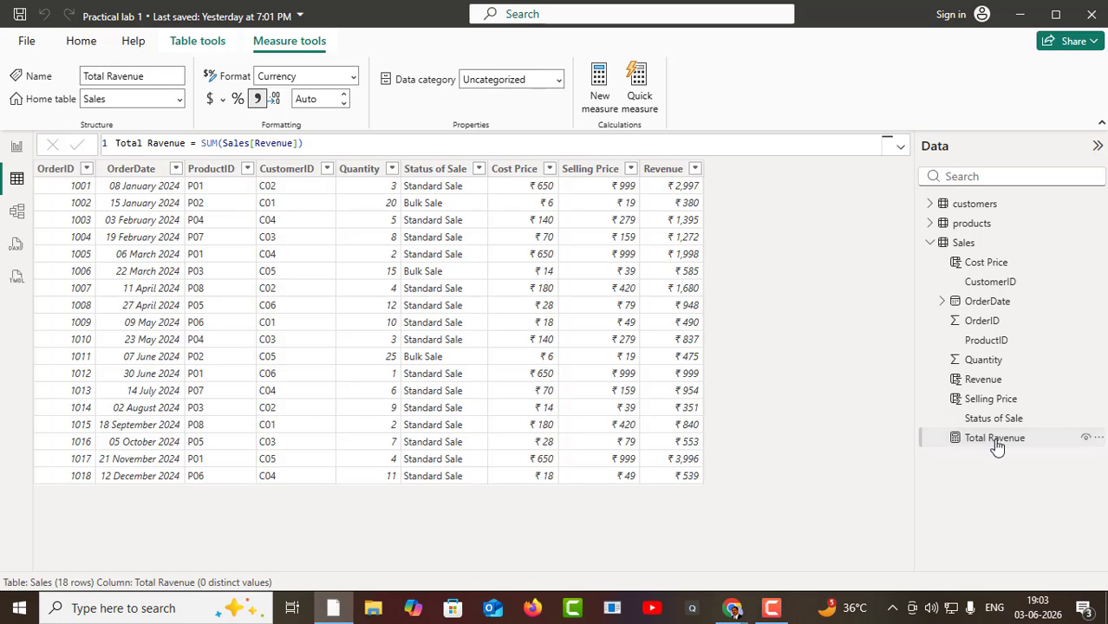
- Return to the full report page and move the quantity by customer chart into the page's upper-left corner
click(16, 151)
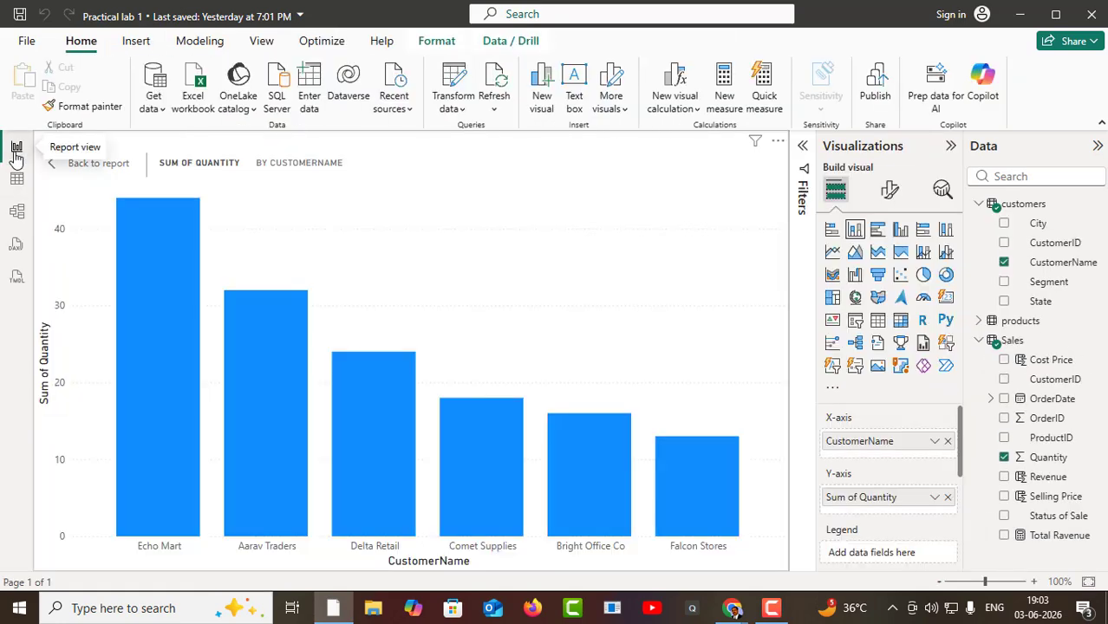
click(52, 165)
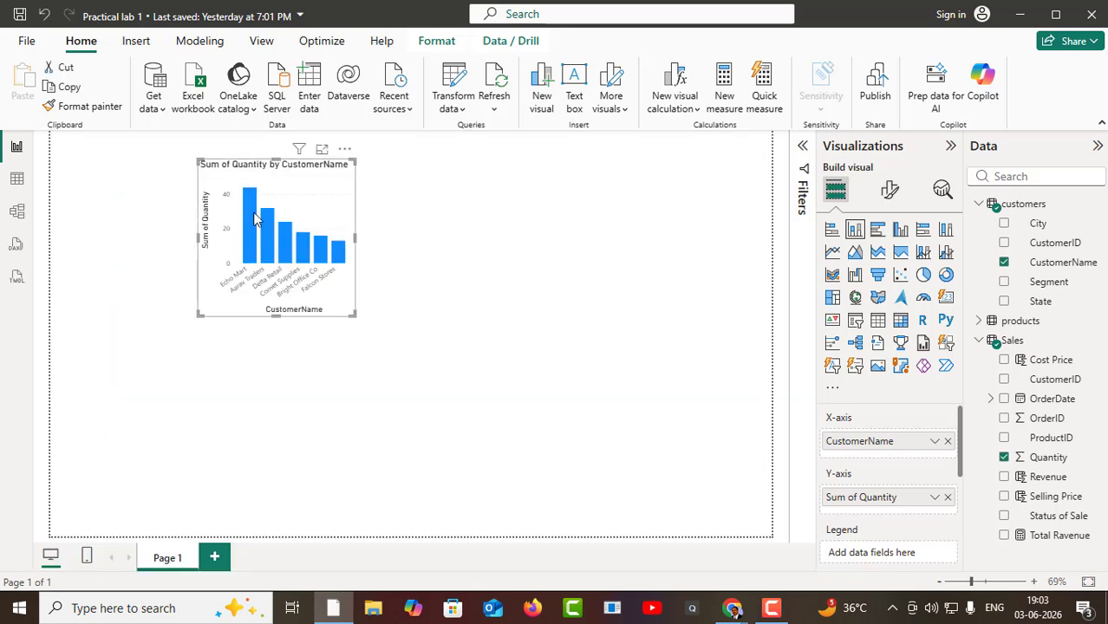
drag(254, 217, 131, 182)
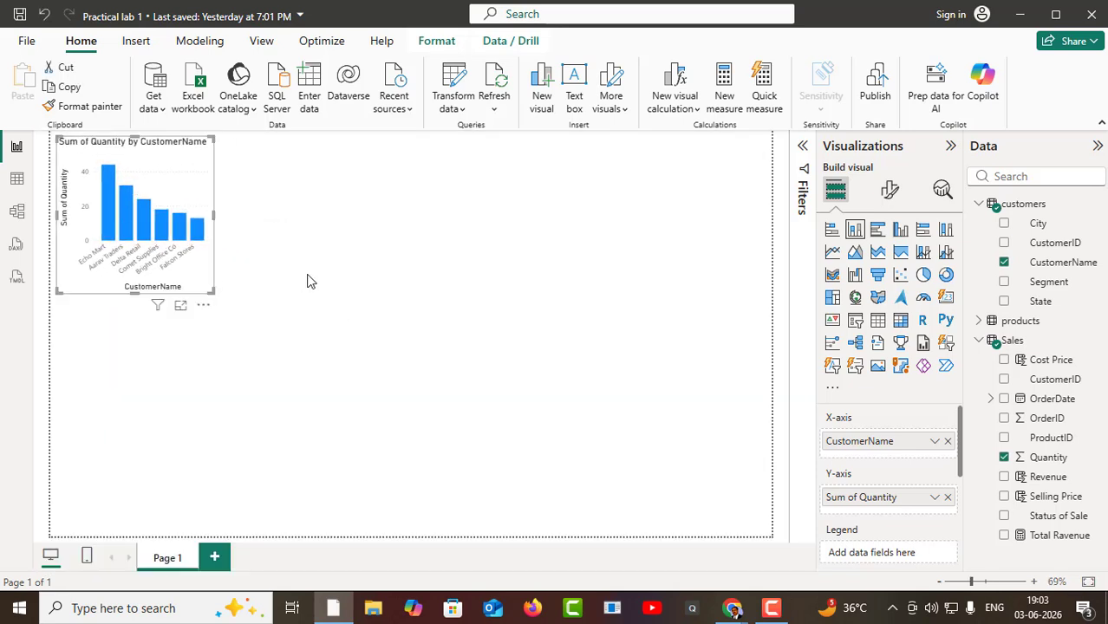
click(366, 265)
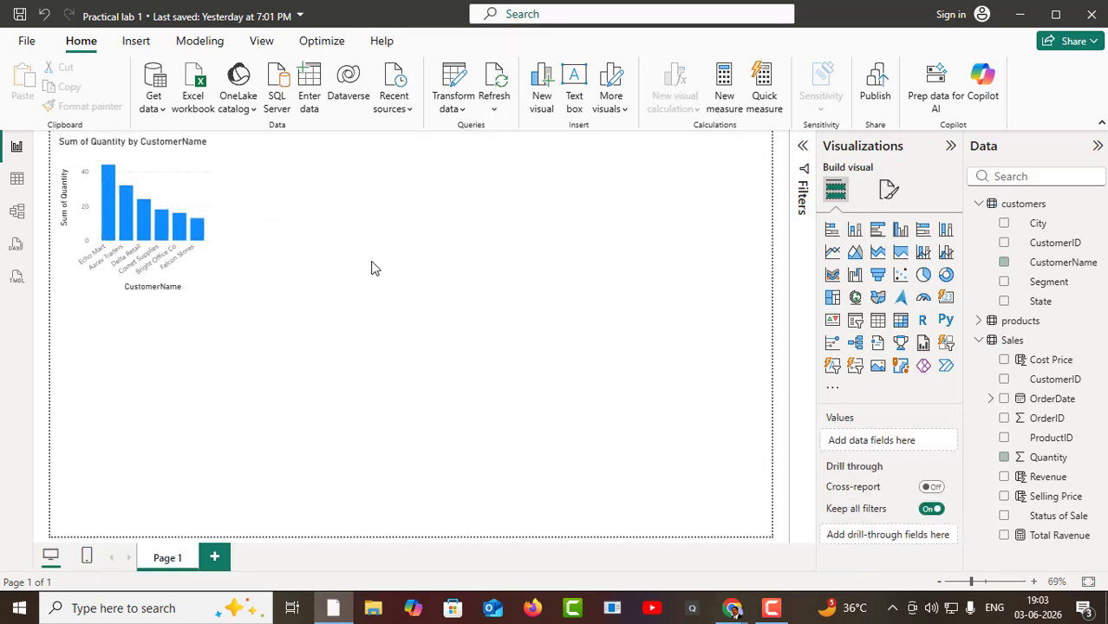
- Add a card visual beside the quantity chart and assign the Total Ravenue measure as its value
click(945, 298)
drag(168, 346, 272, 228)
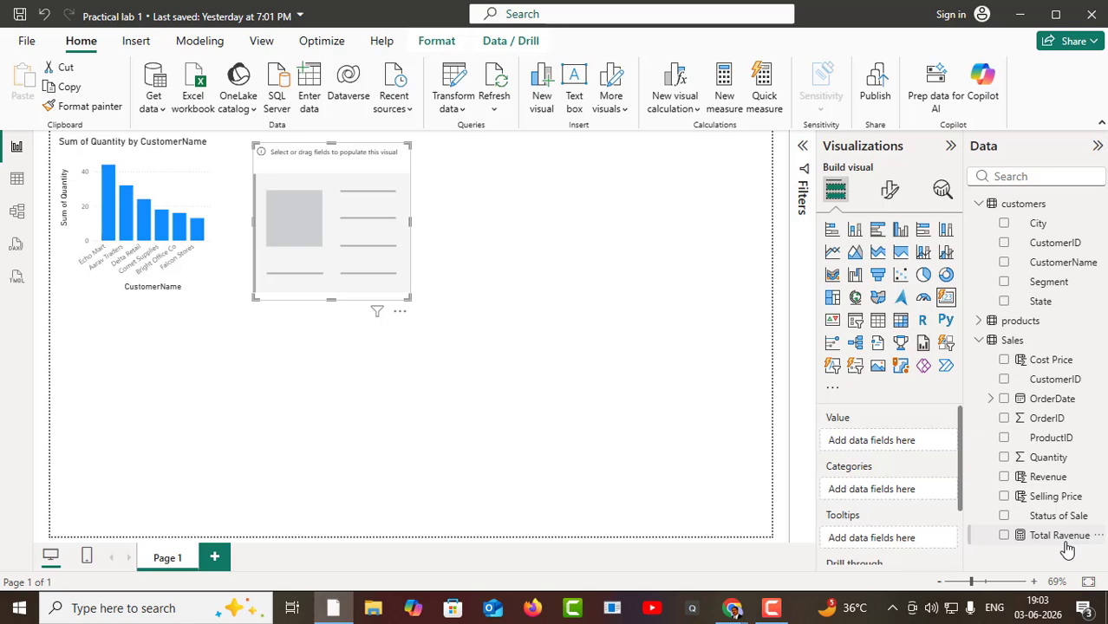
drag(1067, 549, 921, 450)
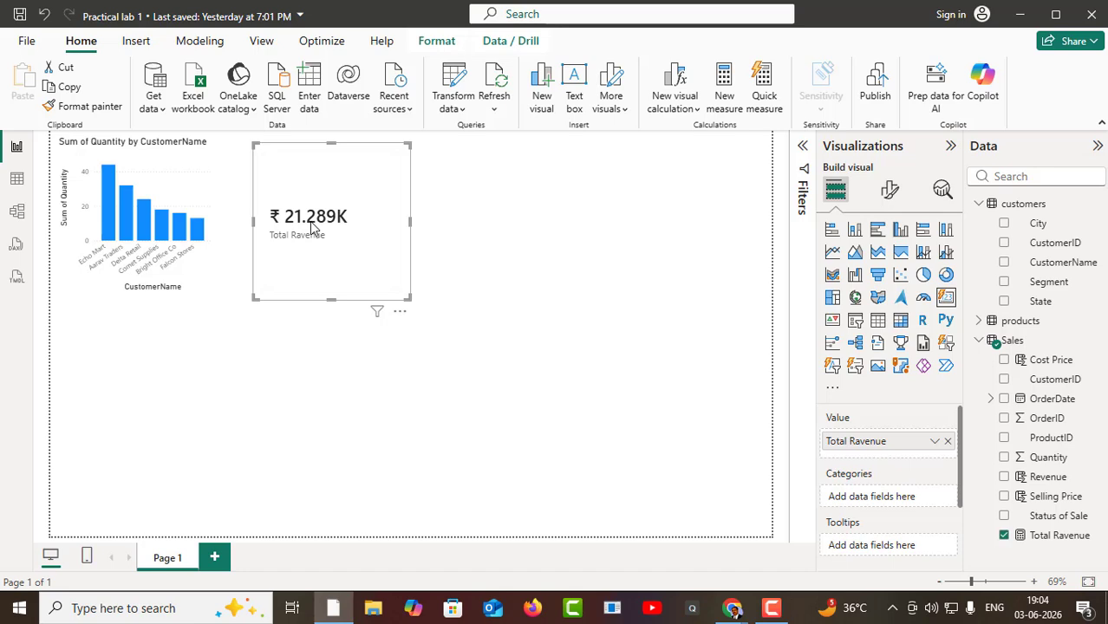
click(437, 45)
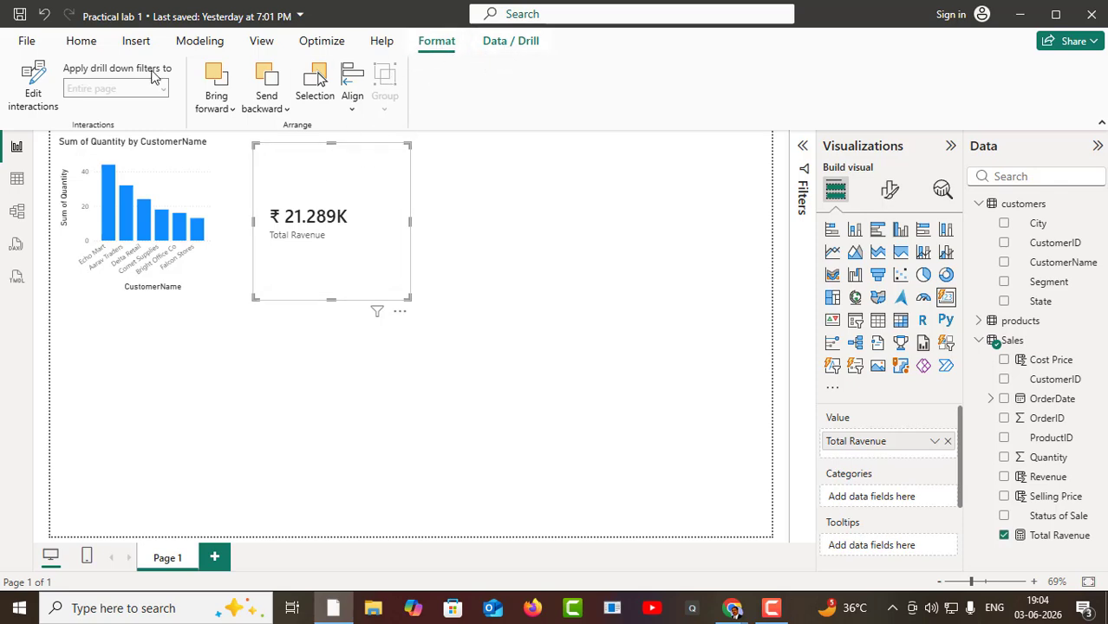
click(514, 266)
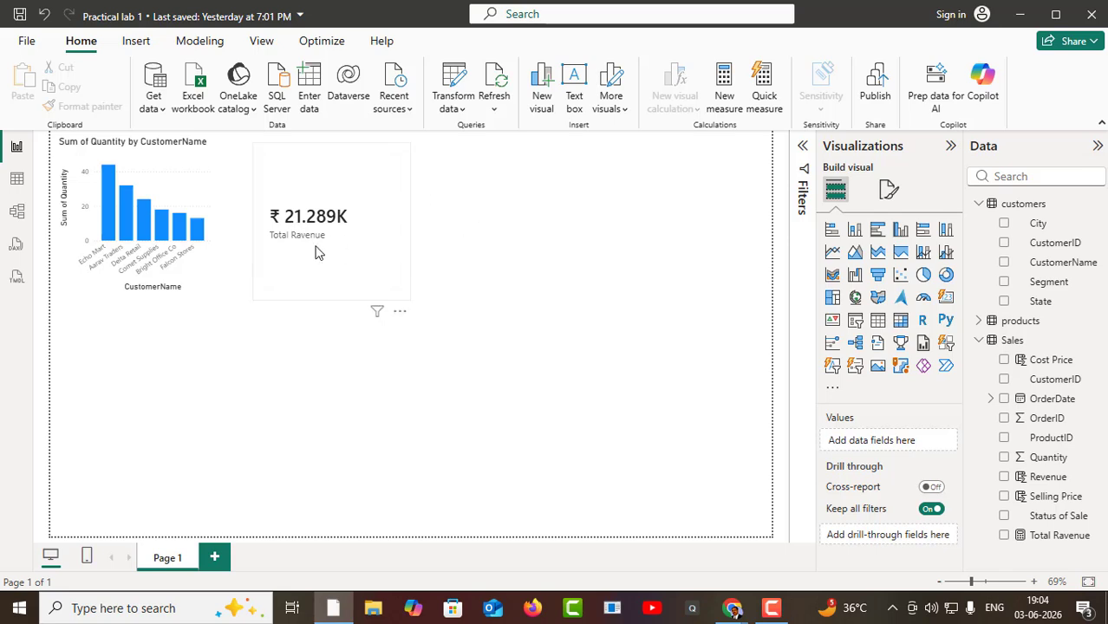
click(362, 258)
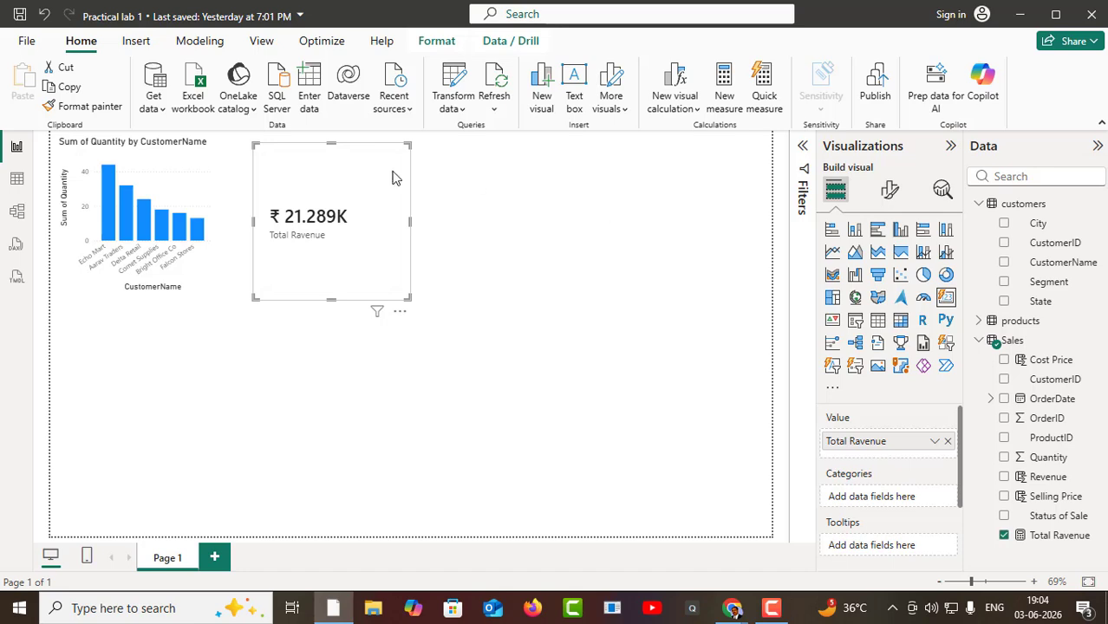
- Add a new calculated column to the Sales table in the table view and name it Total Expenditure
click(17, 178)
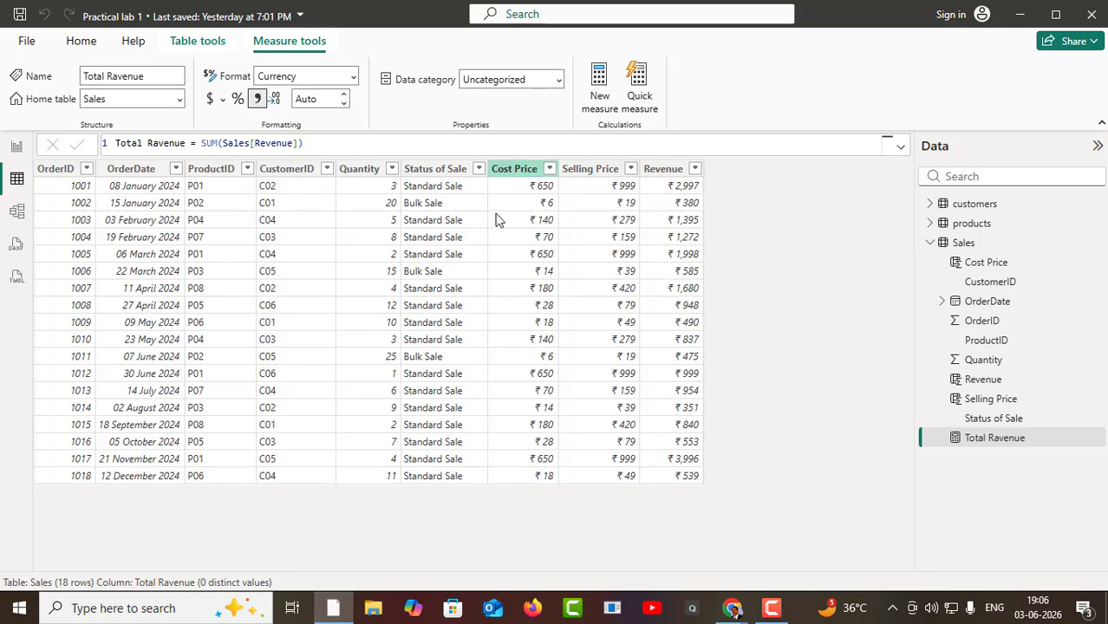
right_click(652, 176)
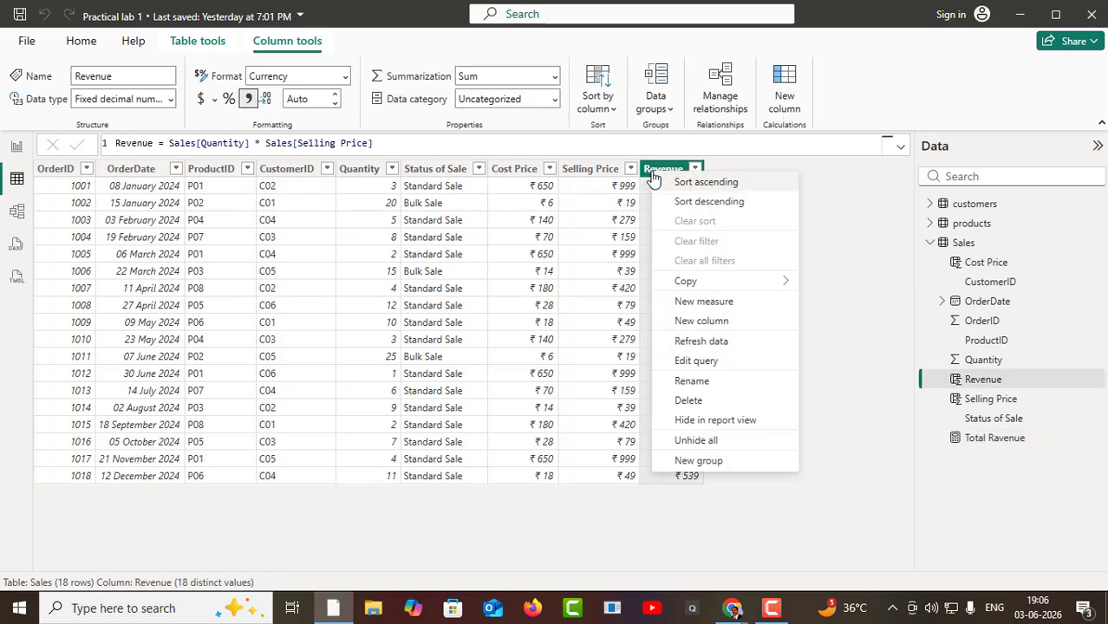
click(706, 322)
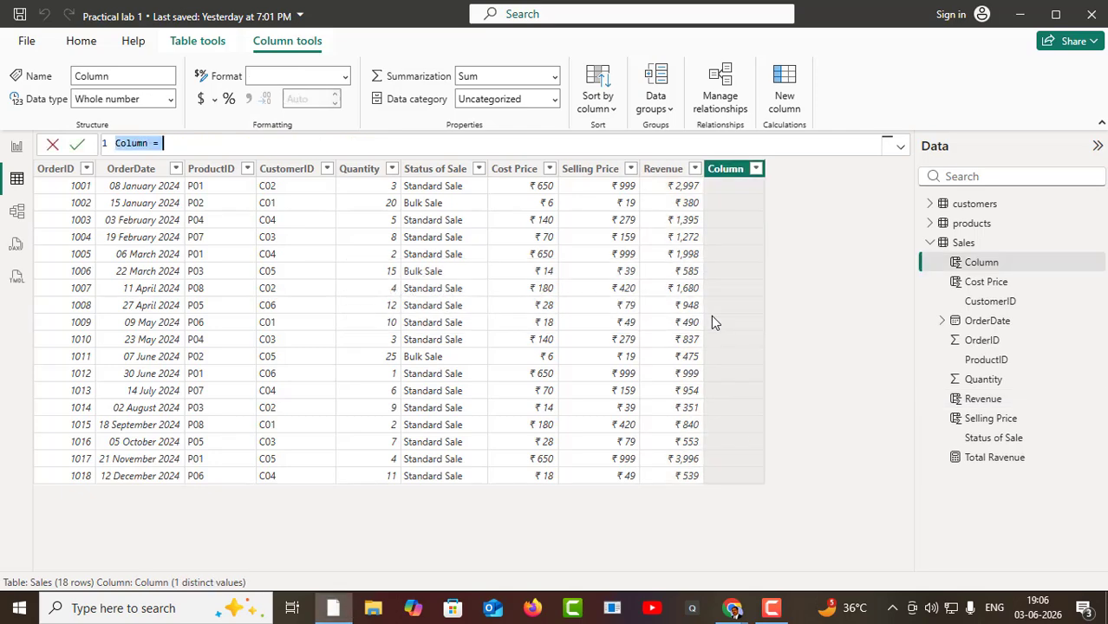
click(149, 144)
key(BackSpace)
key(BackSpace)
key(BackSpace)
key(BackSpace)
key(BackSpace)
key(BackSpace)
text(To)
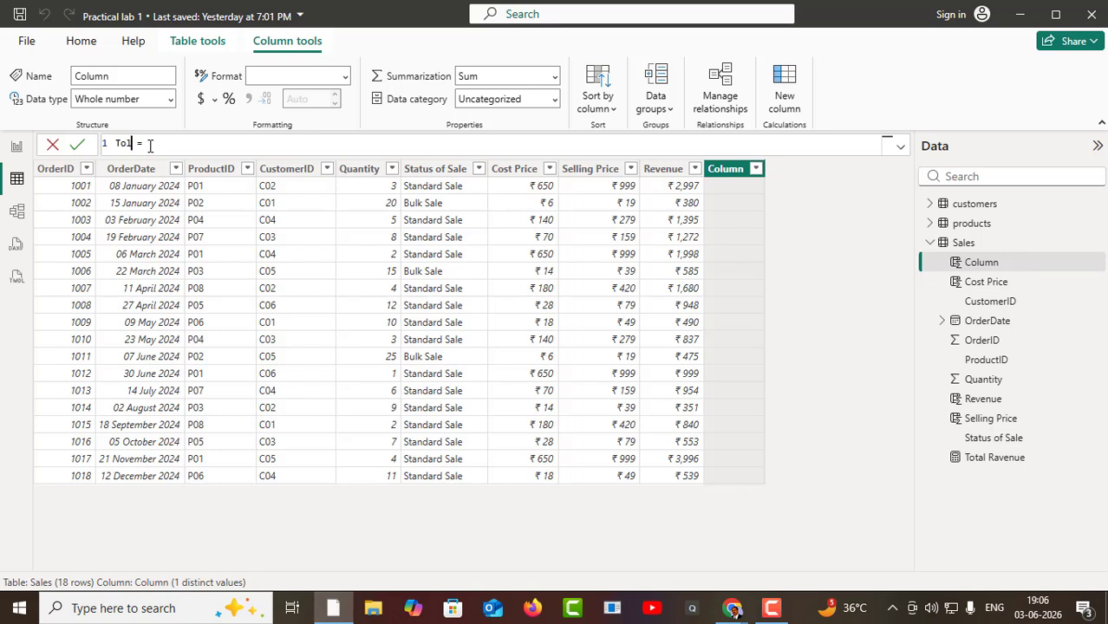
text(tal Expenditure)
- Define the Total Expenditure column as Sales[Quantity] * Sales[Cost Price] and commit it
click(248, 145)
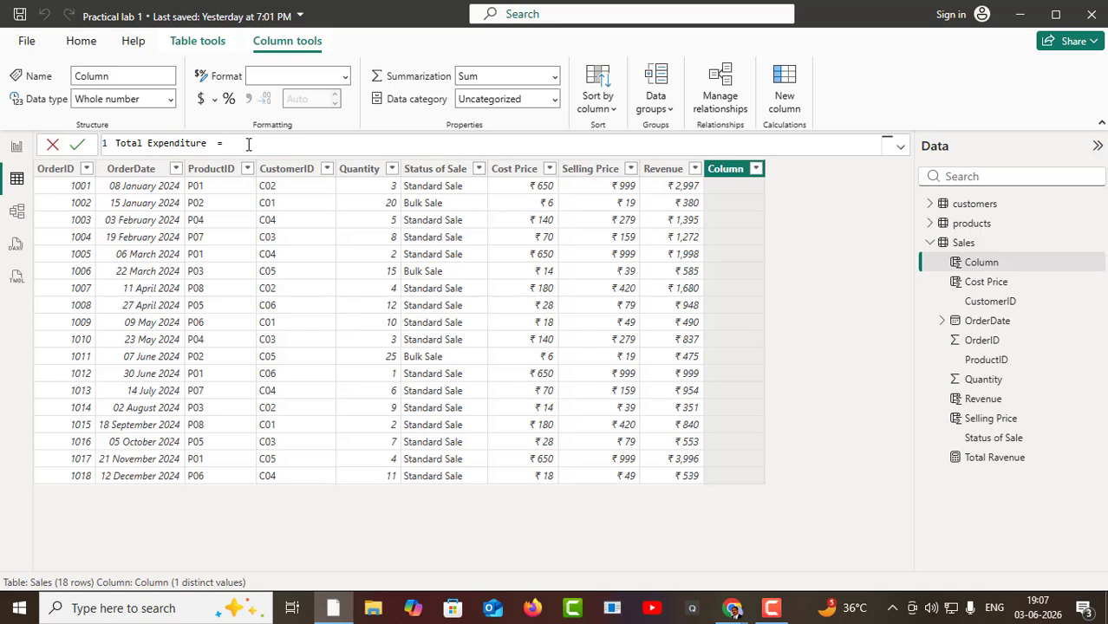
text(quant)
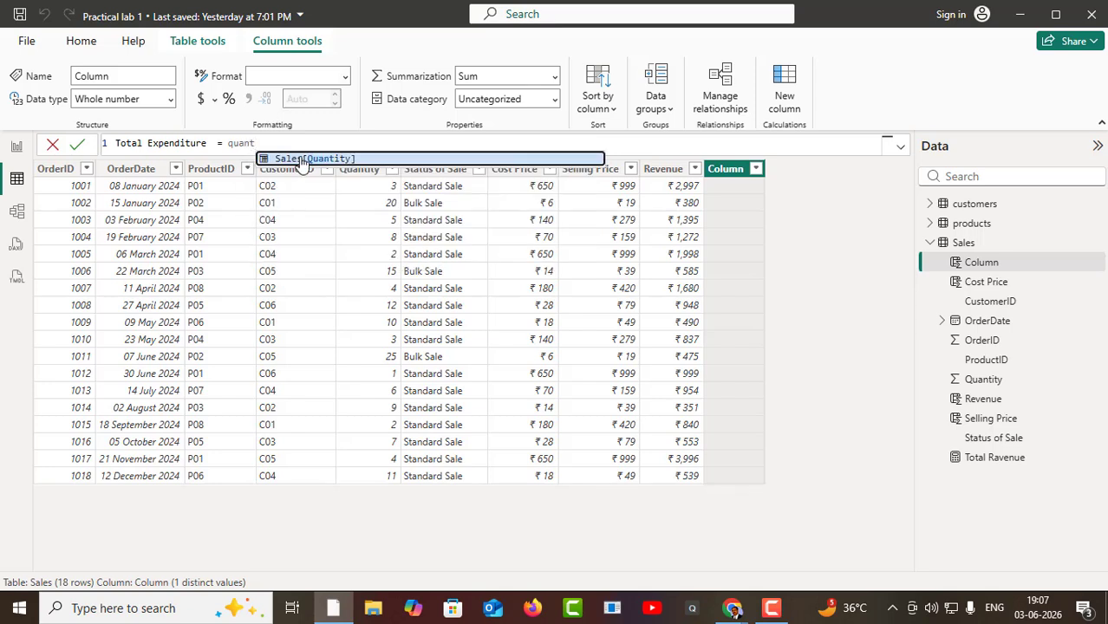
click(304, 158)
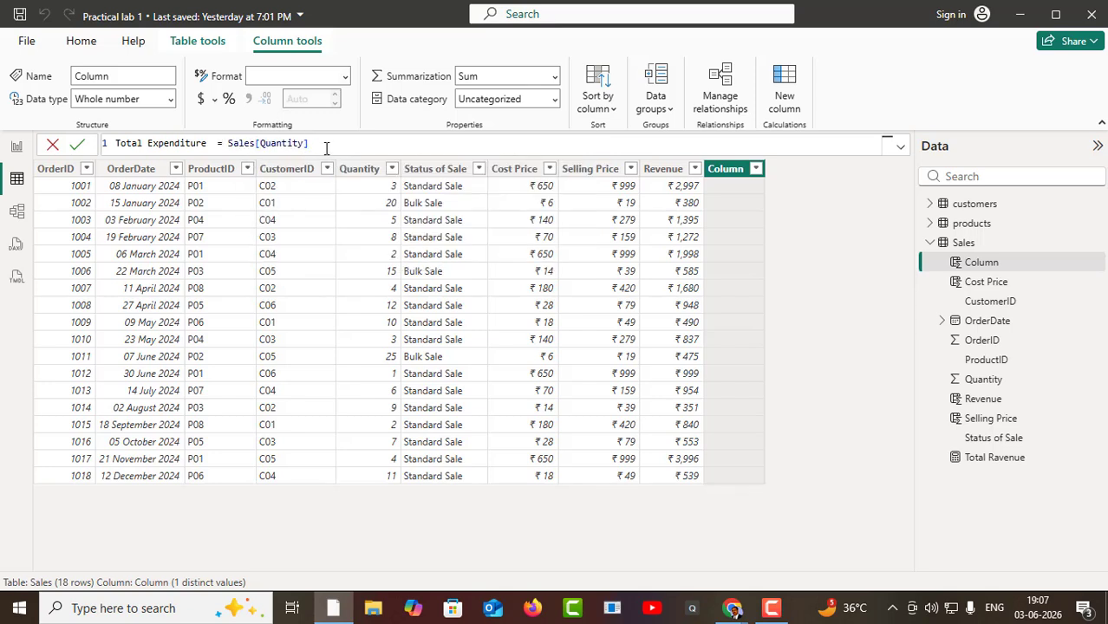
text(* co)
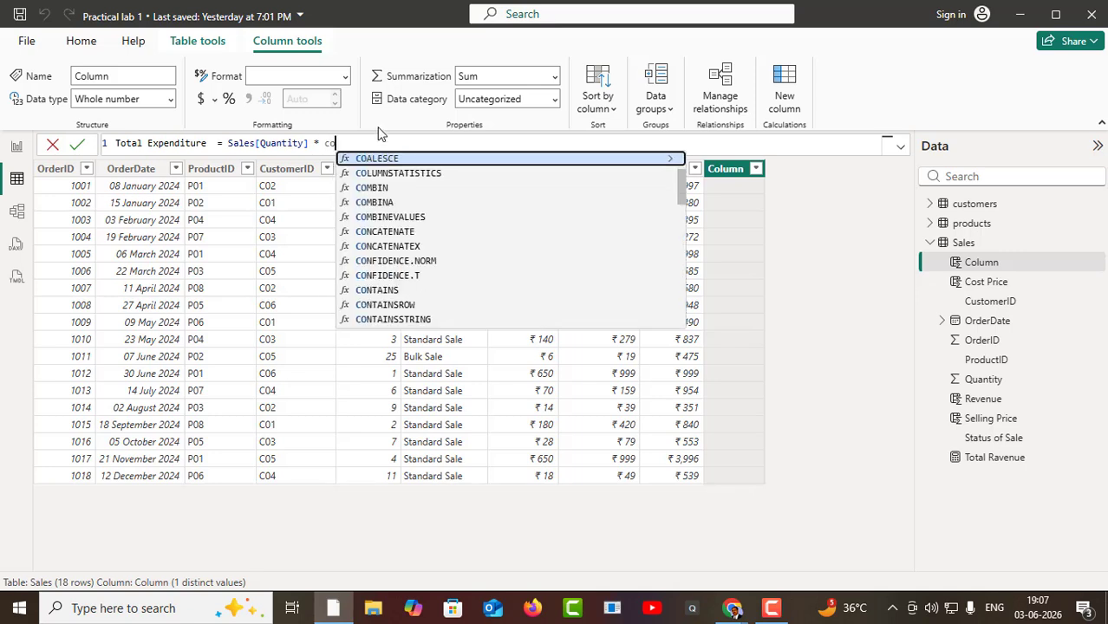
text(st)
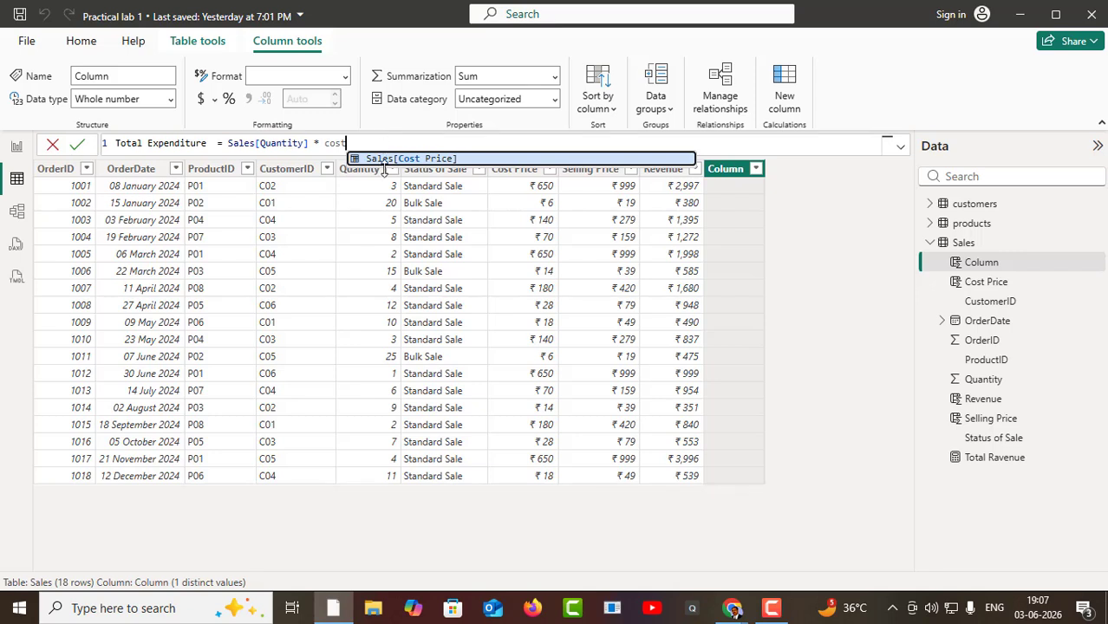
click(390, 162)
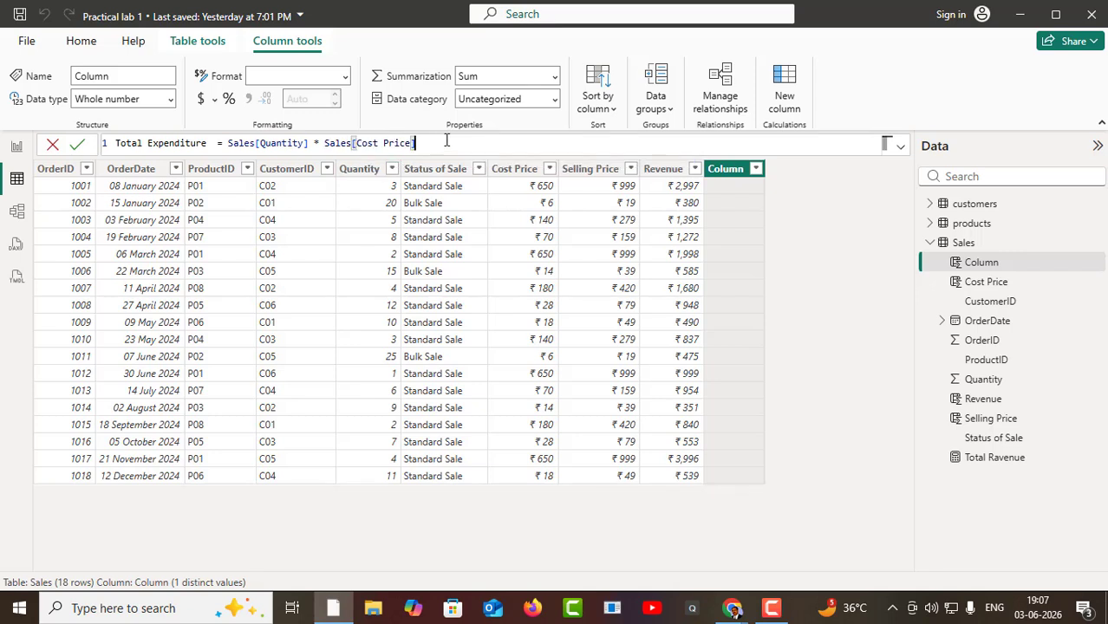
click(79, 147)
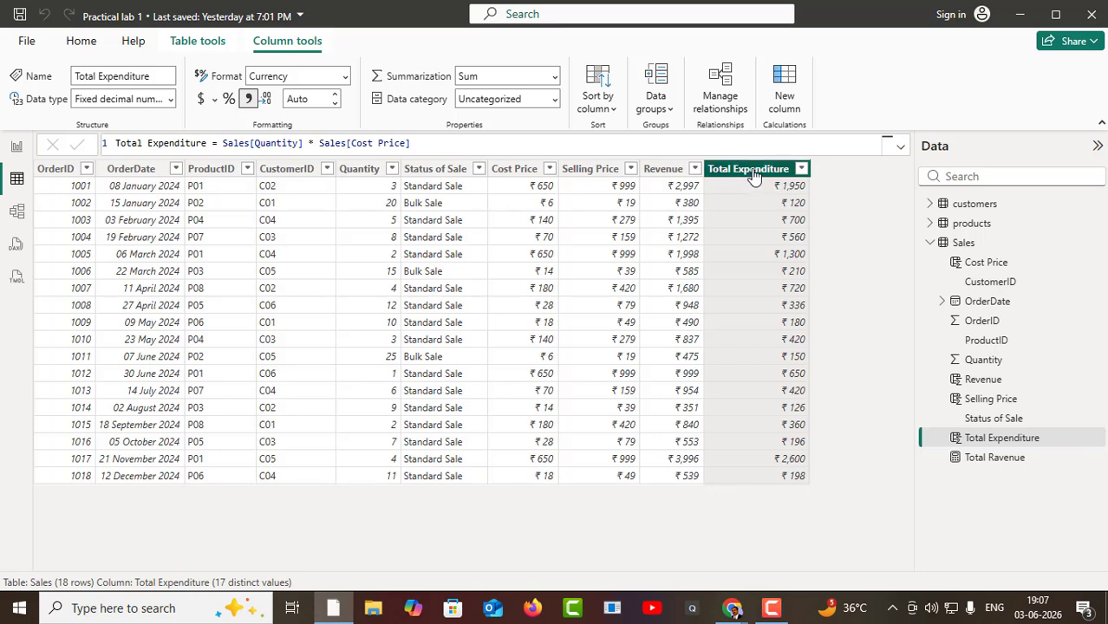
- Rename the Total Expenditure column to Expenditure in its formula and commit the change
click(149, 143)
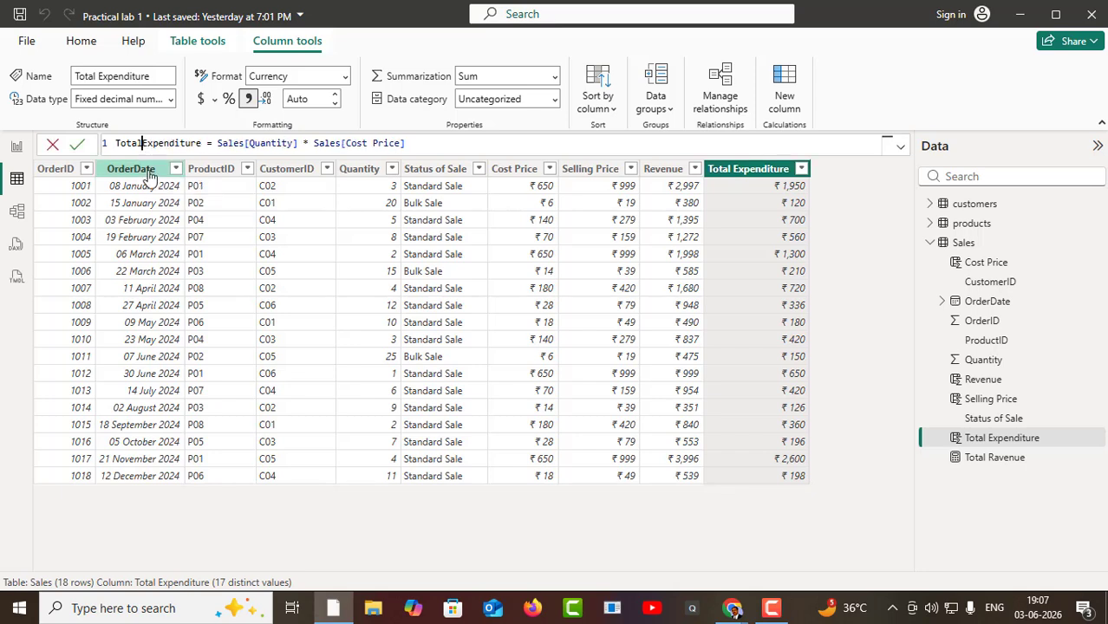
key(BackSpace)
key(BackSpace)
key(BackSpace)
key(BackSpace)
key(BackSpace)
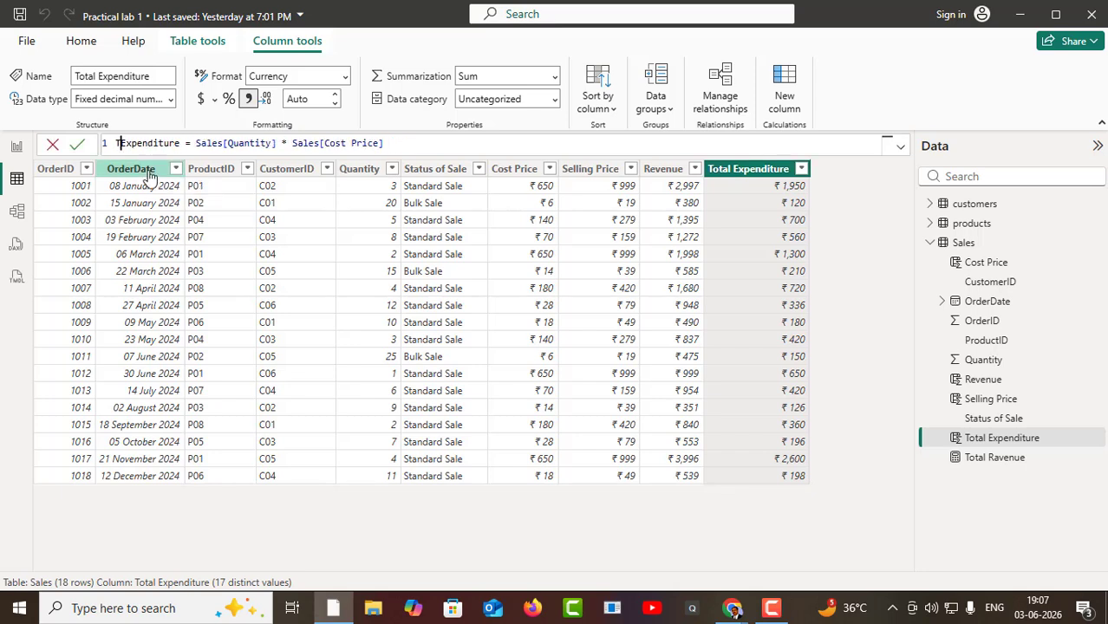
key(BackSpace)
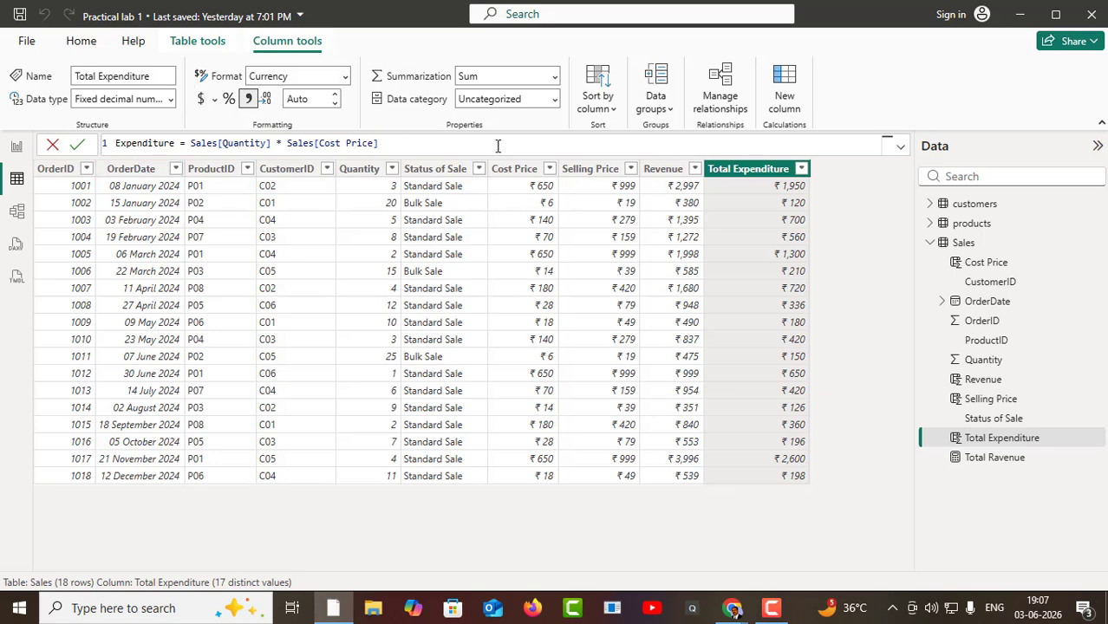
click(77, 146)
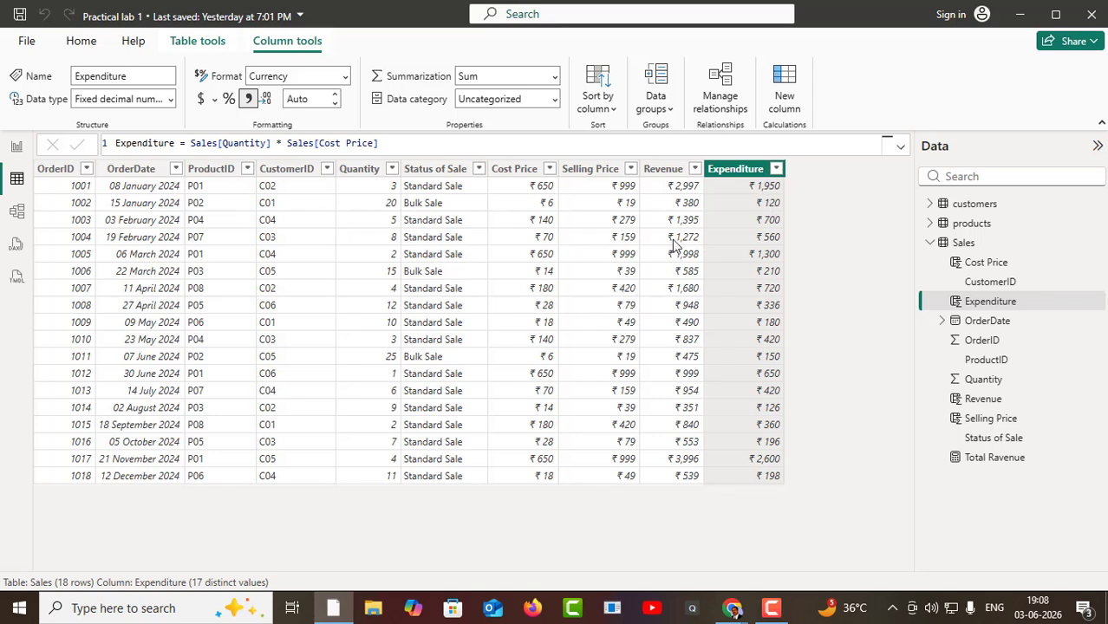
- Create a new measure in the Sales table and name it Total Investment
right_click(737, 172)
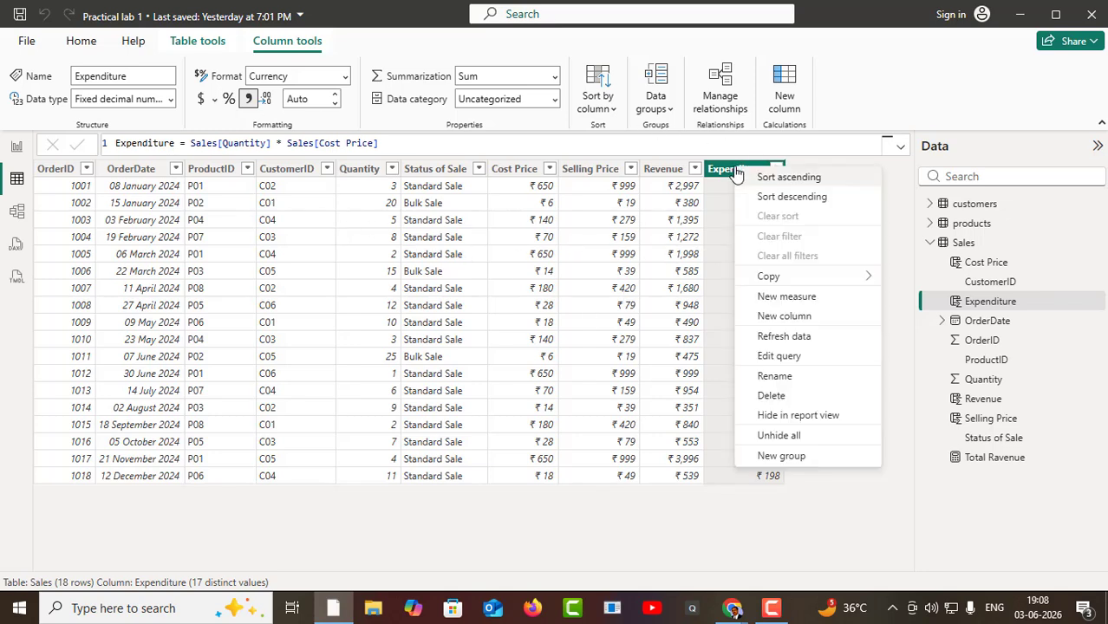
click(763, 295)
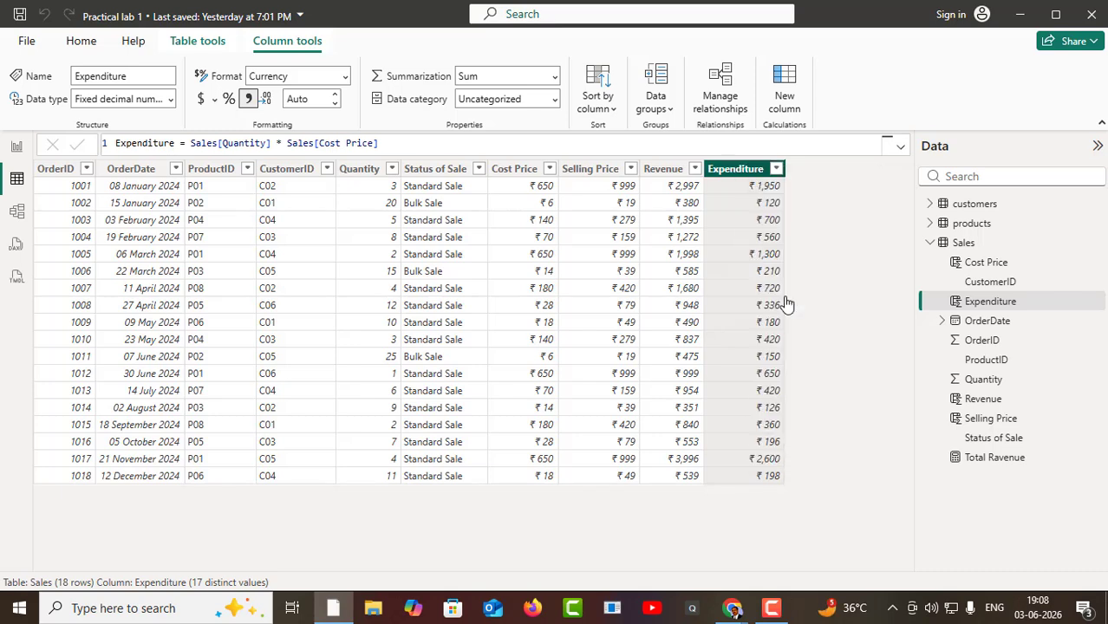
click(155, 145)
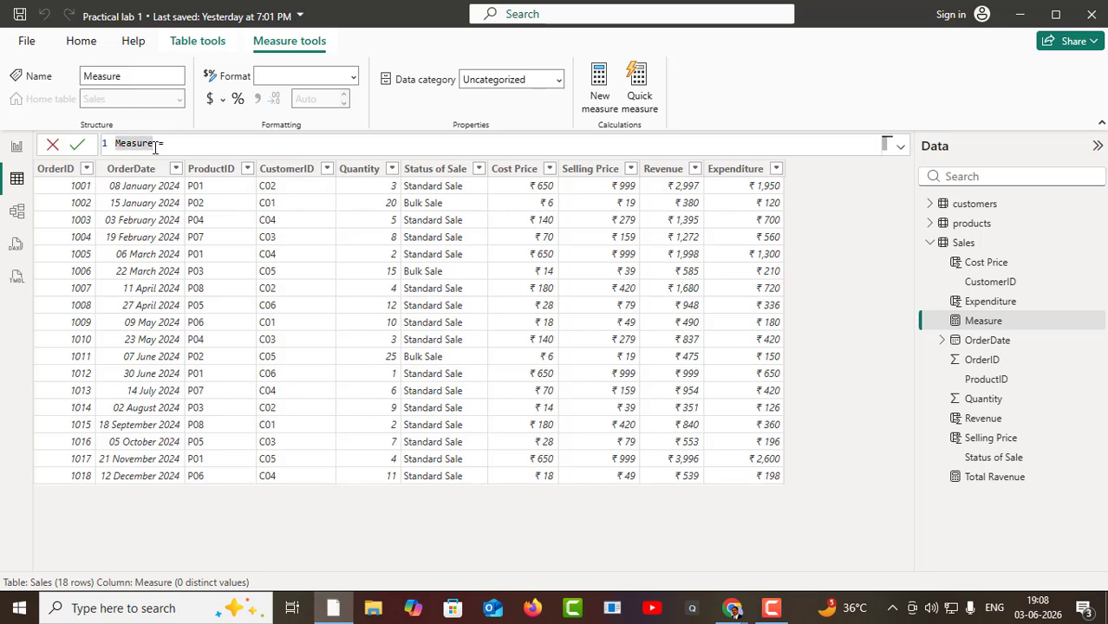
text(Total)
key(BackSpace)
key(BackSpace)
key(BackSpace)
key(BackSpace)
key(BackSpace)
key(BackSpace)
key(BackSpace)
key(BackSpace)
key(BackSpace)
key(BackSpace)
key(BackSpace)
key(BackSpace)
text(Total Investment)
- Define the Total Investment measure as SUM(Sales[Expenditure]) and commit it
text(su)
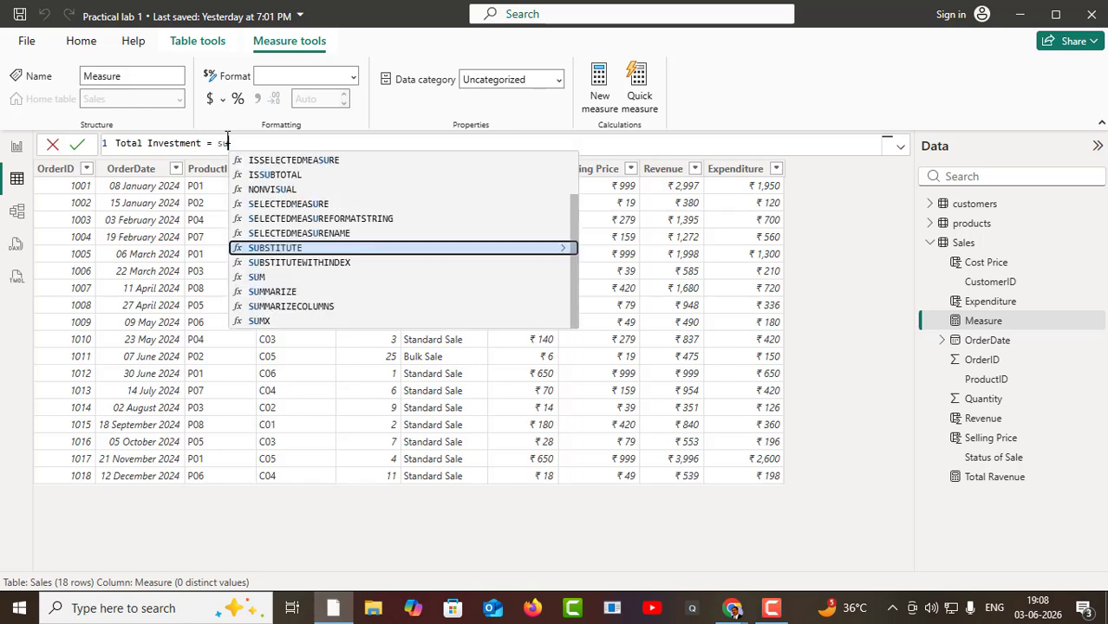
text(m)
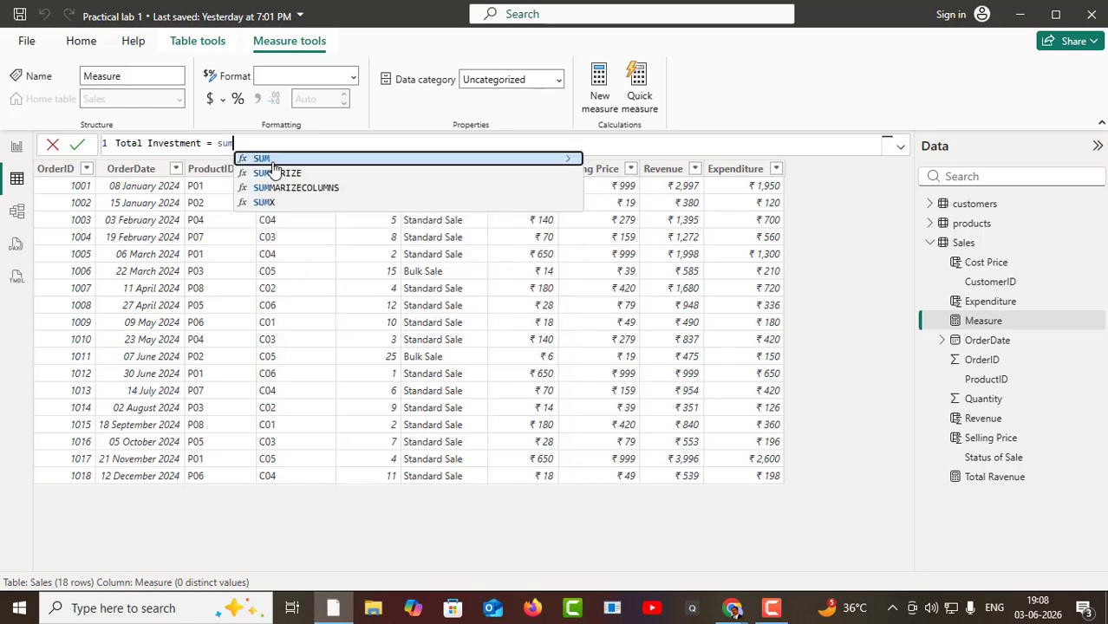
key(Tab)
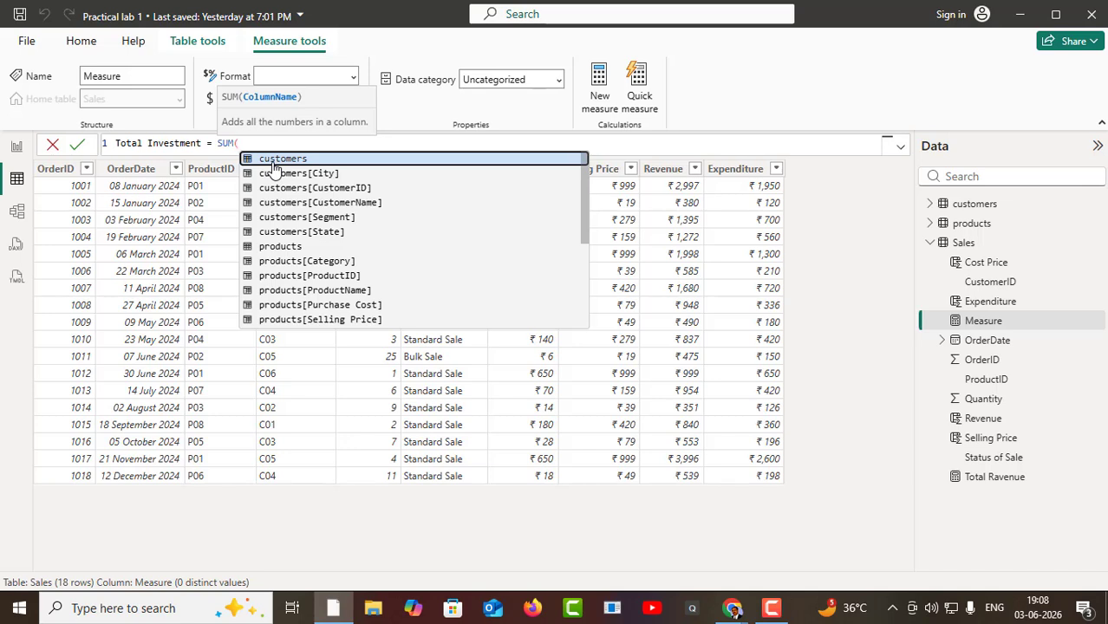
scroll(321, 275, down, 1)
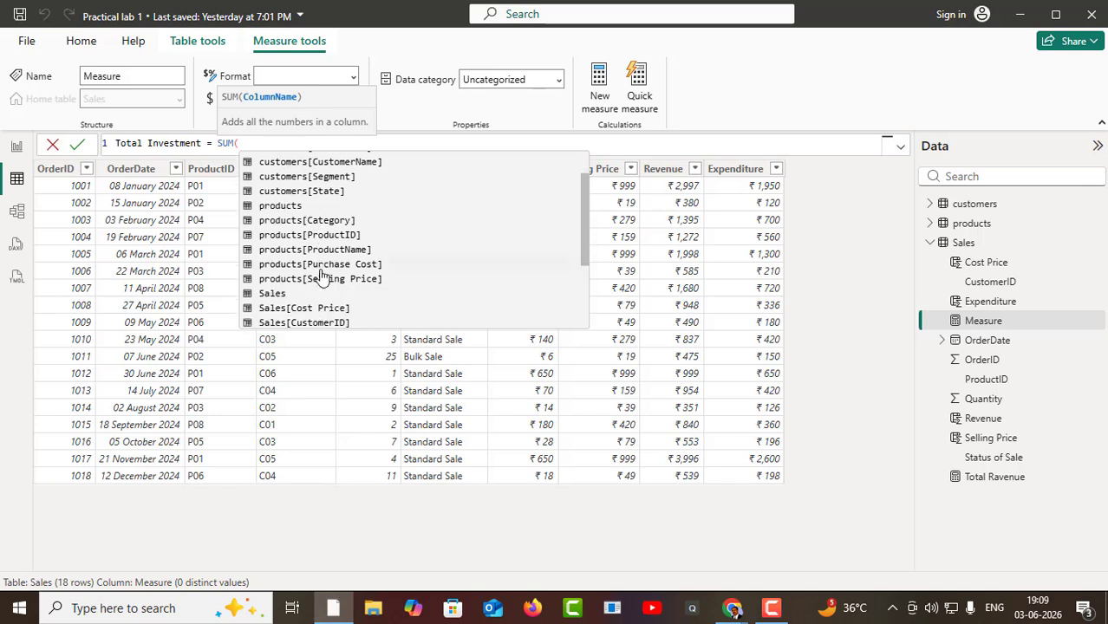
scroll(321, 276, down, 1)
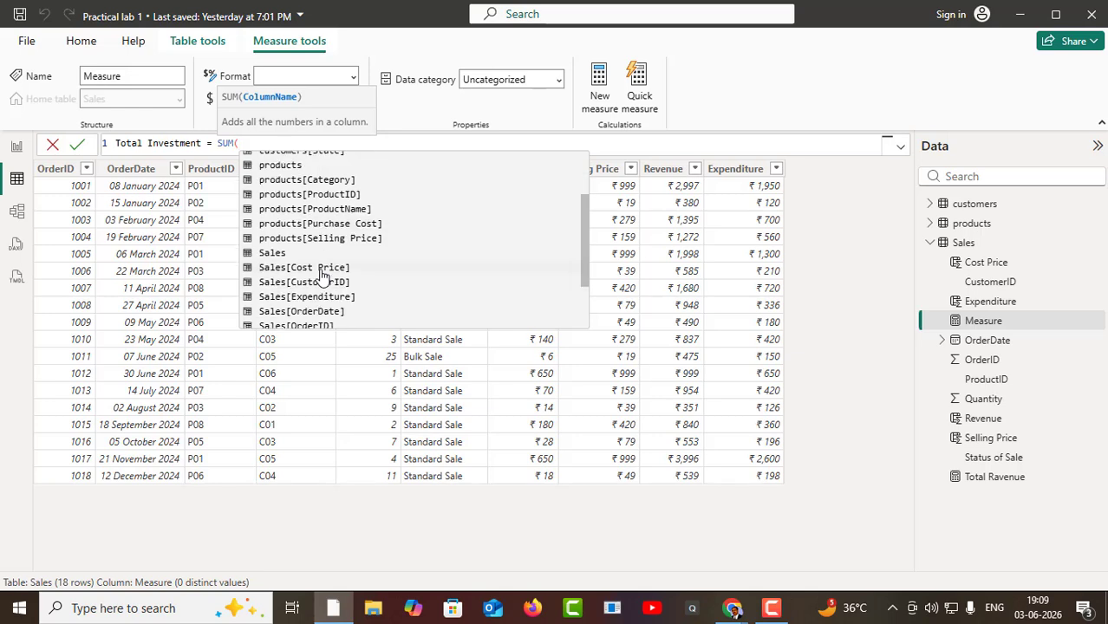
scroll(321, 276, down, 1)
click(328, 264)
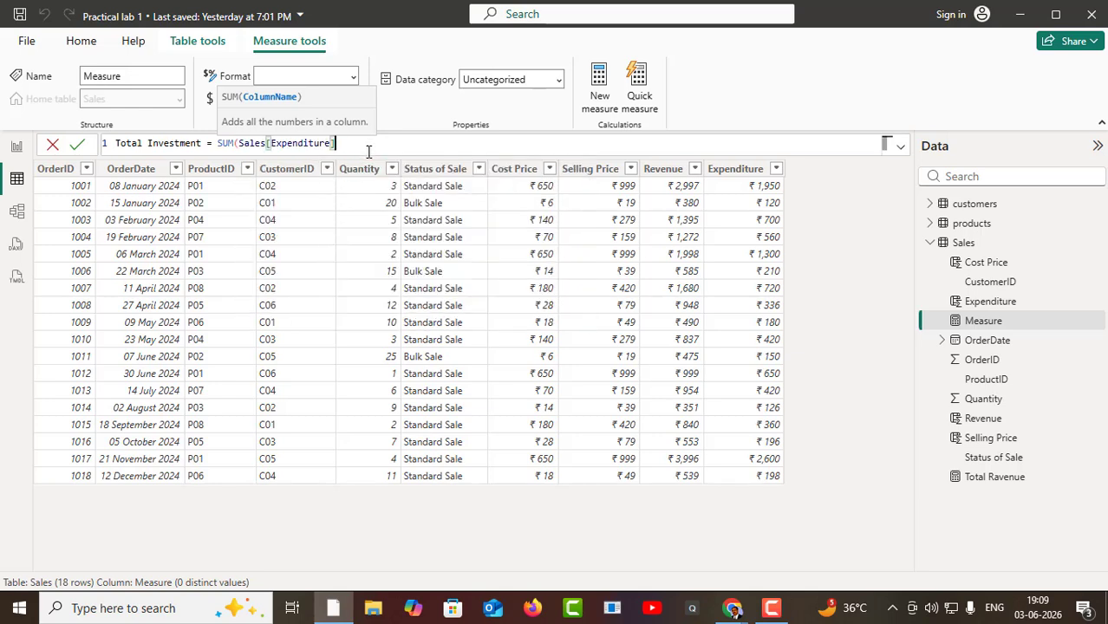
text())
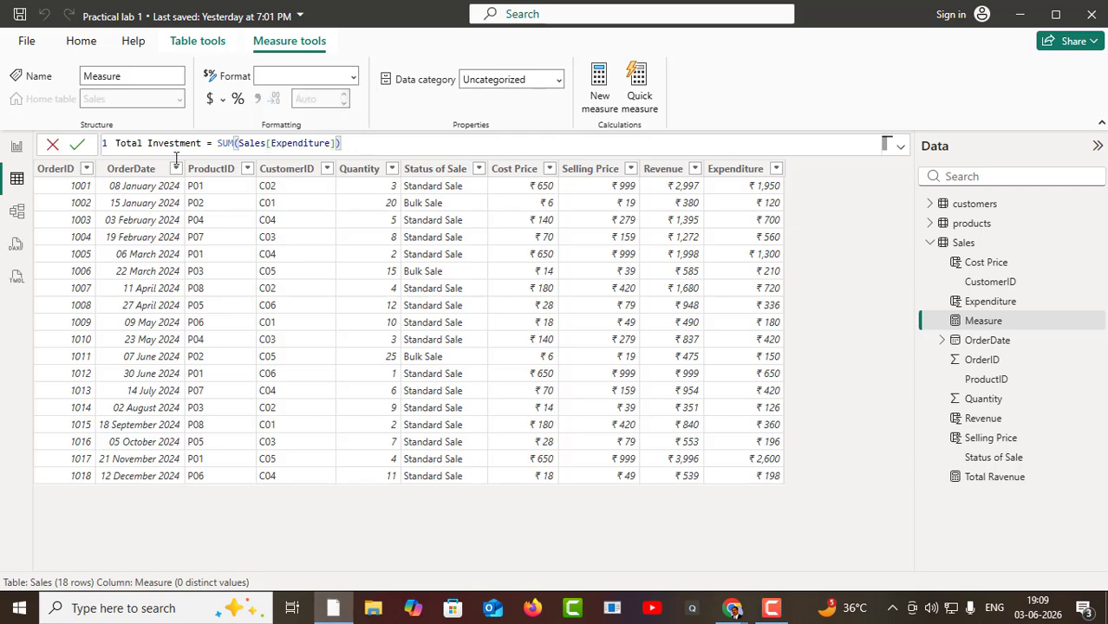
click(77, 145)
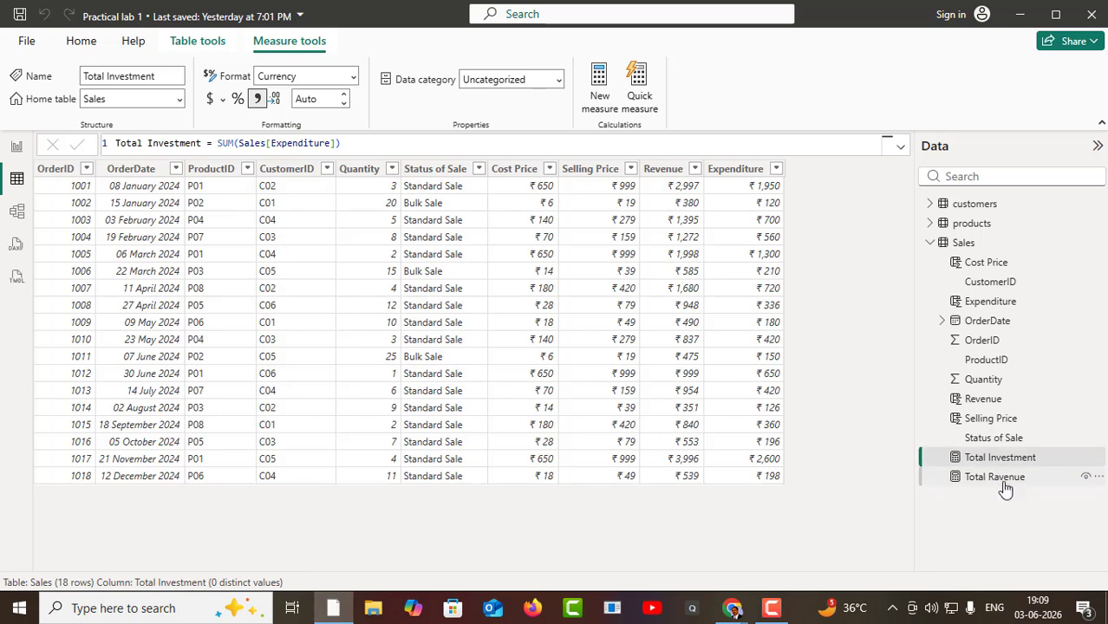
- Create another measure in the Sales table and name it Total Profit
right_click(726, 172)
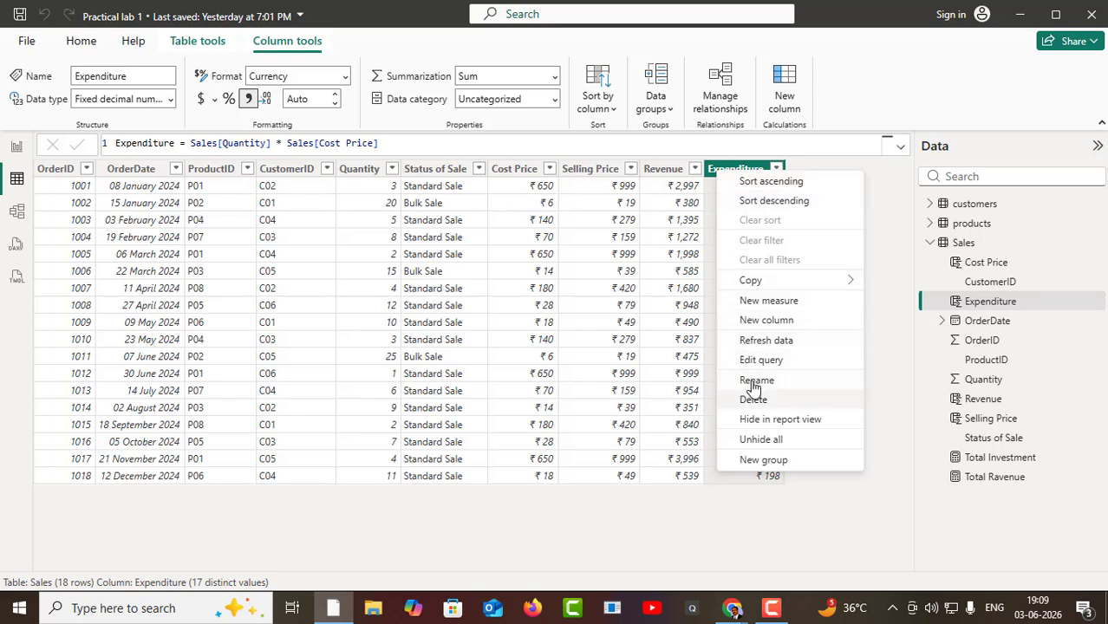
click(769, 301)
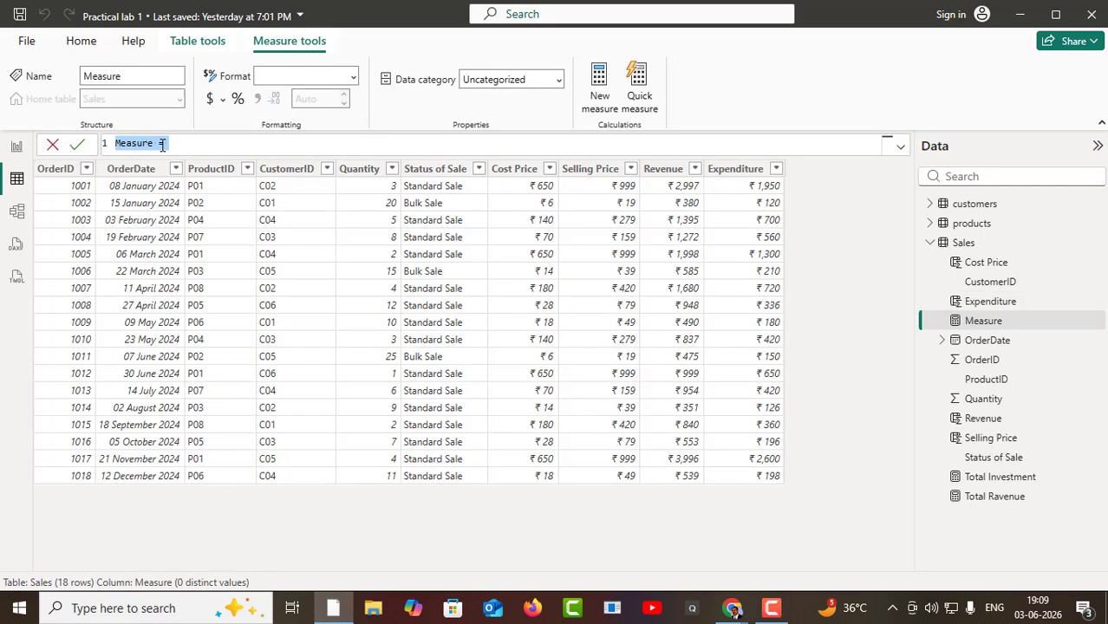
click(157, 144)
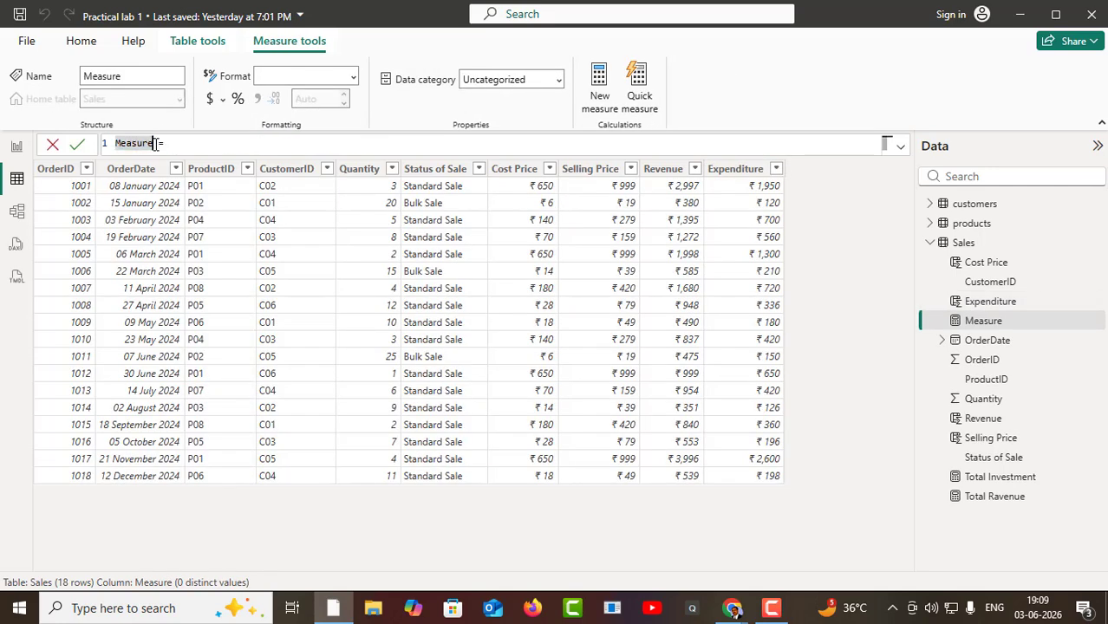
text(Tota)
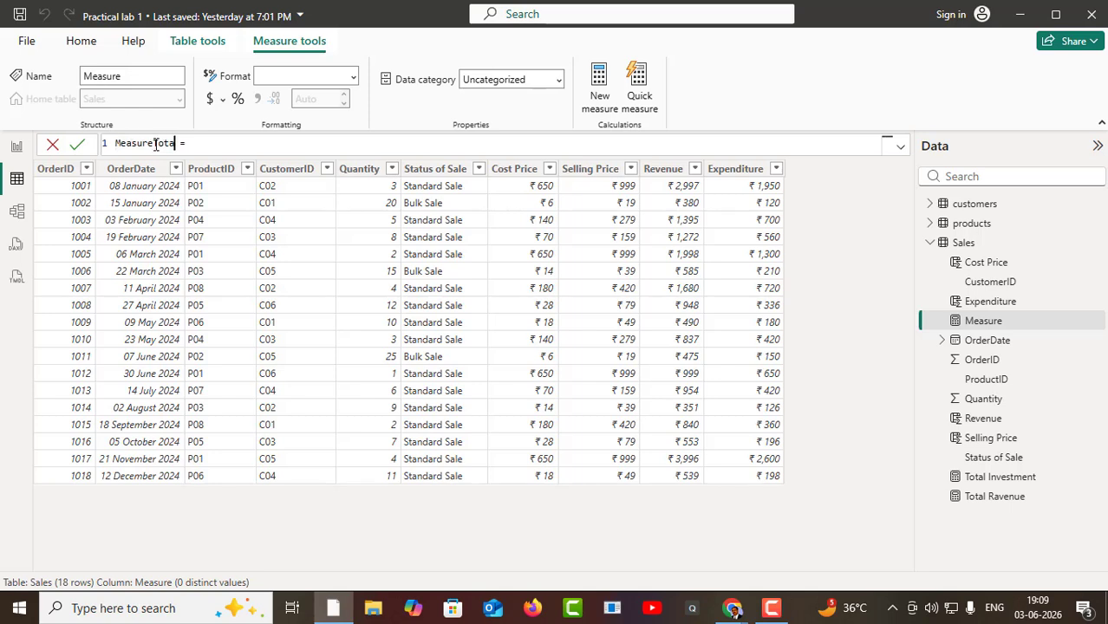
text(l Profit)
double_click(172, 146)
key(BackSpace)
key(BackSpace)
key(BackSpace)
key(BackSpace)
key(BackSpace)
key(BackSpace)
key(BackSpace)
- Define the Total Profit measure as [Total Ravenue] - [Total Investment], commit it, and return to the report page
click(223, 147)
text(total)
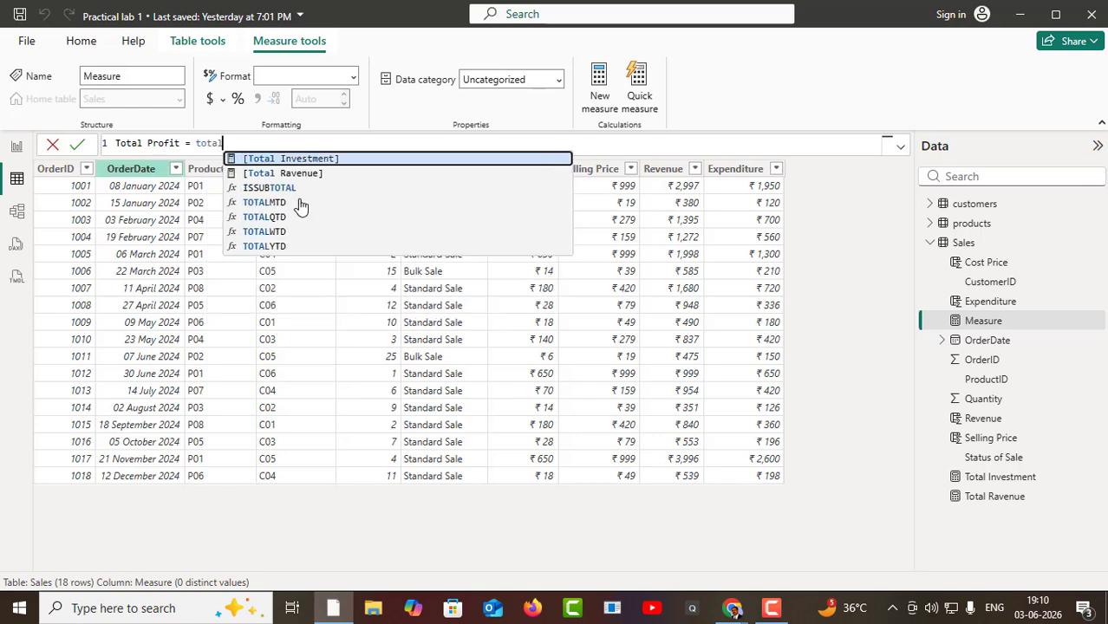
click(293, 174)
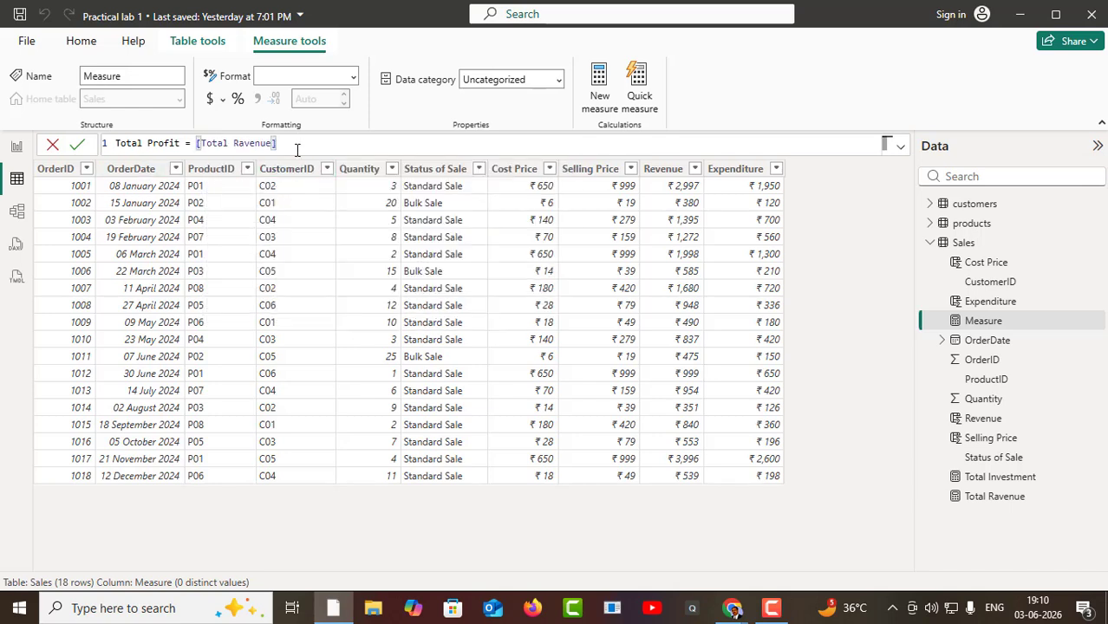
text(- Total)
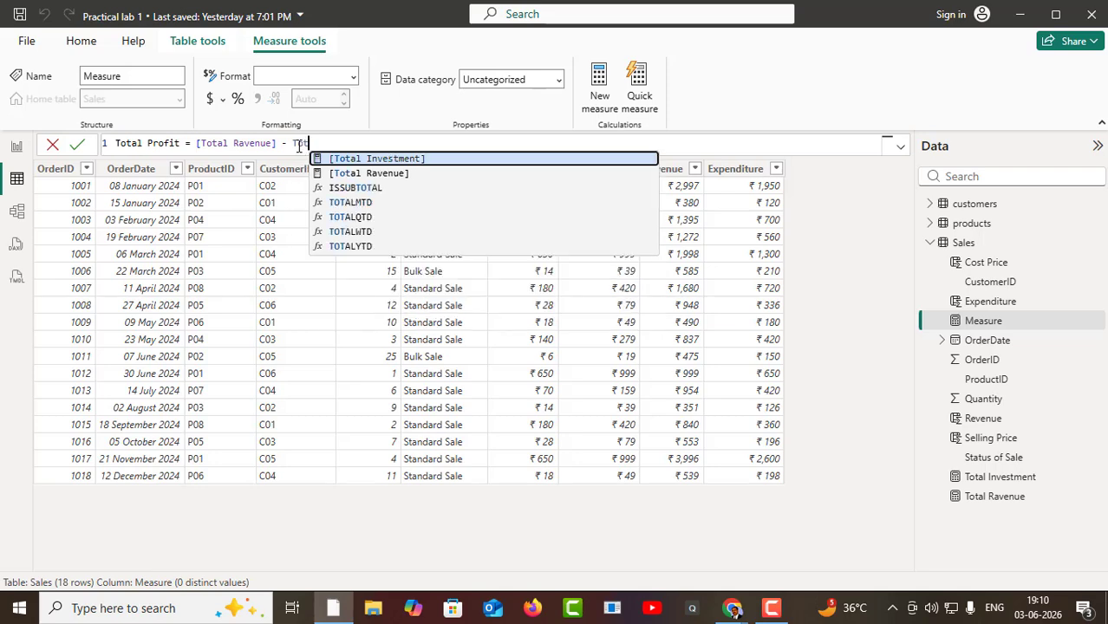
click(378, 160)
key(Return)
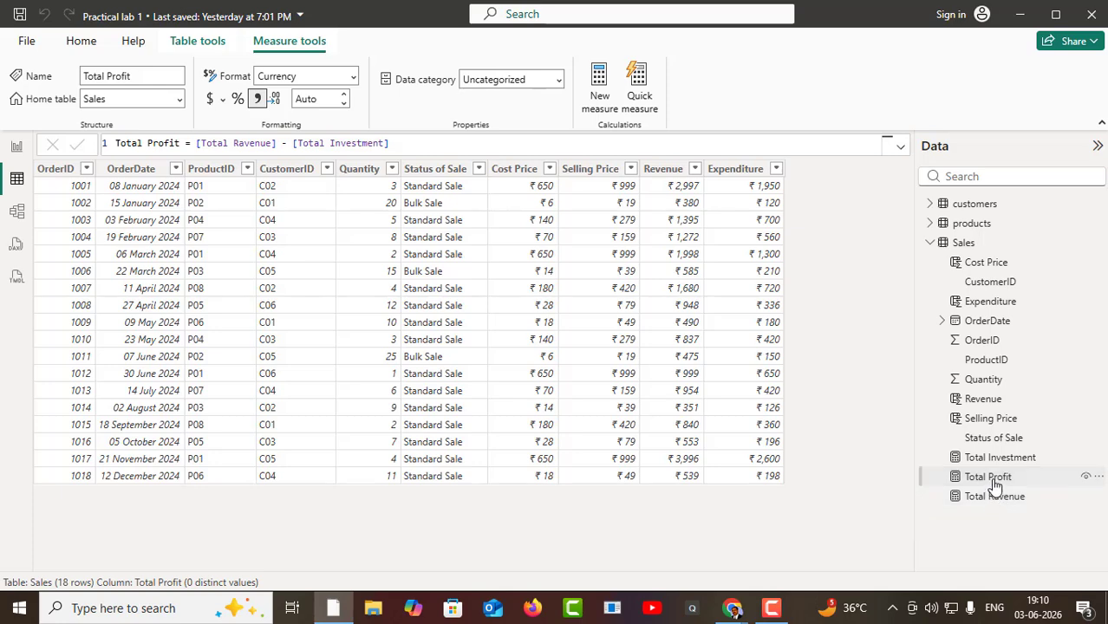
click(17, 147)
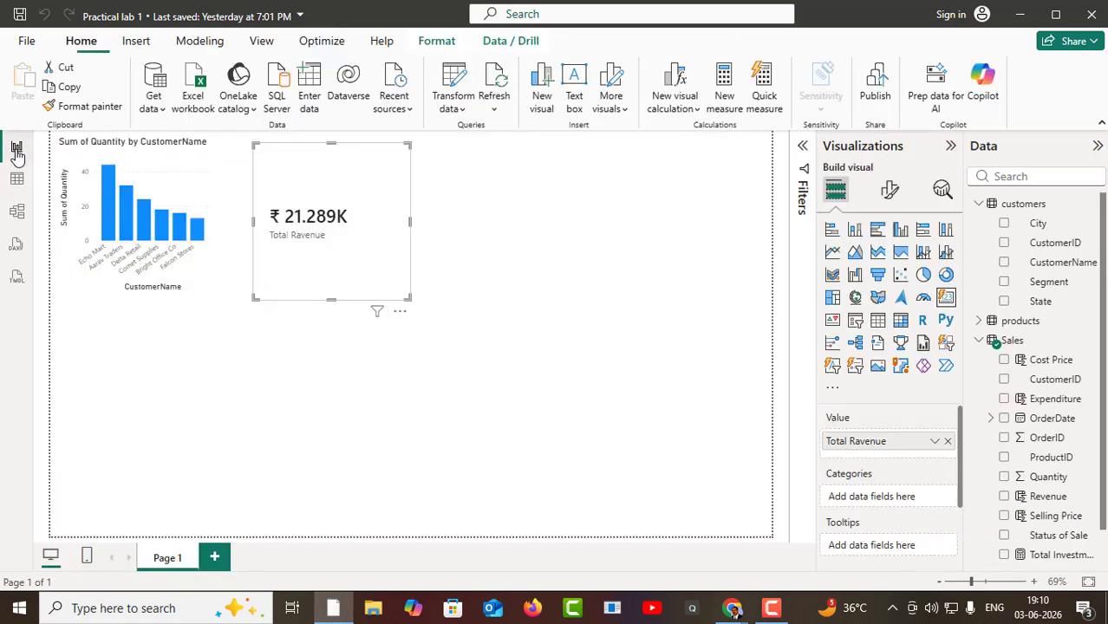
- Add a new card beside the Total Ravenue card and assign the Total Profit measure as its value
click(512, 248)
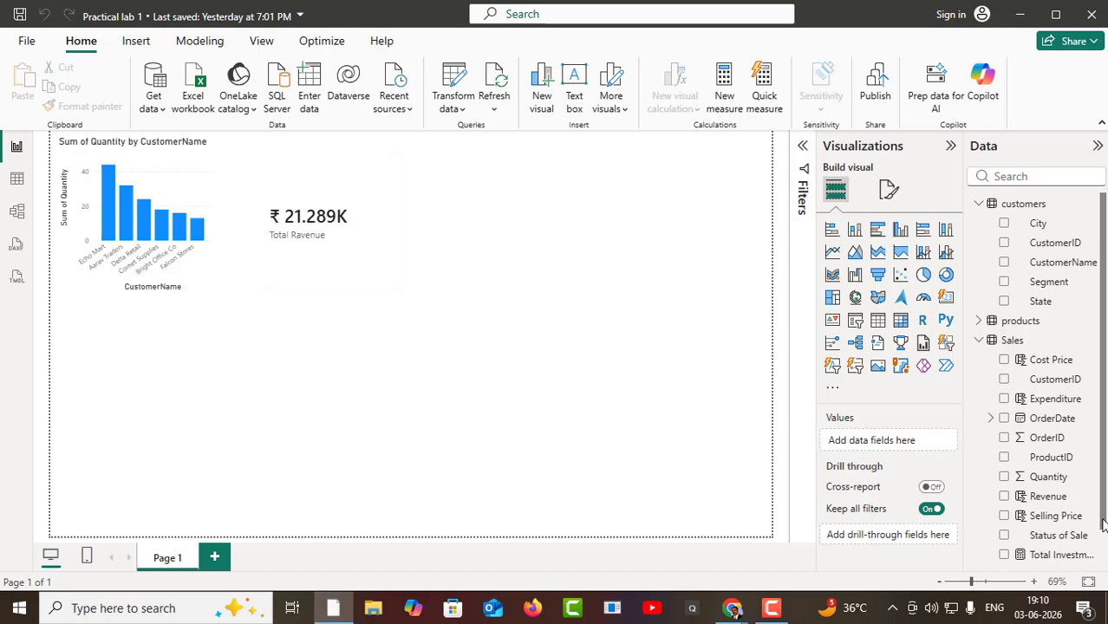
click(945, 297)
drag(108, 367, 435, 218)
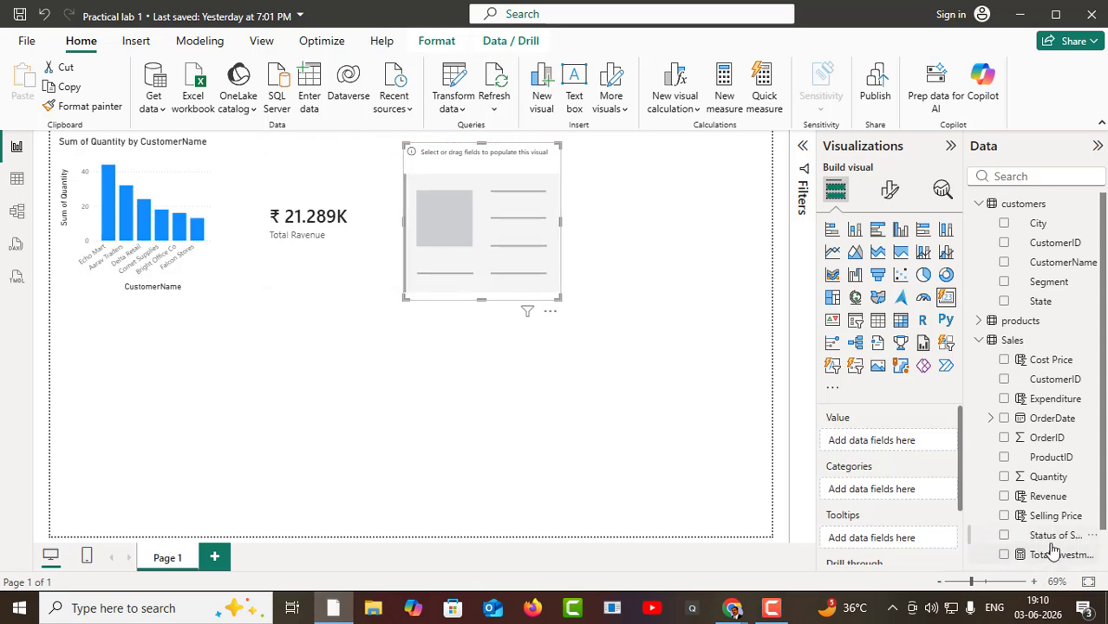
scroll(1046, 552, down, 1)
drag(1051, 535, 910, 448)
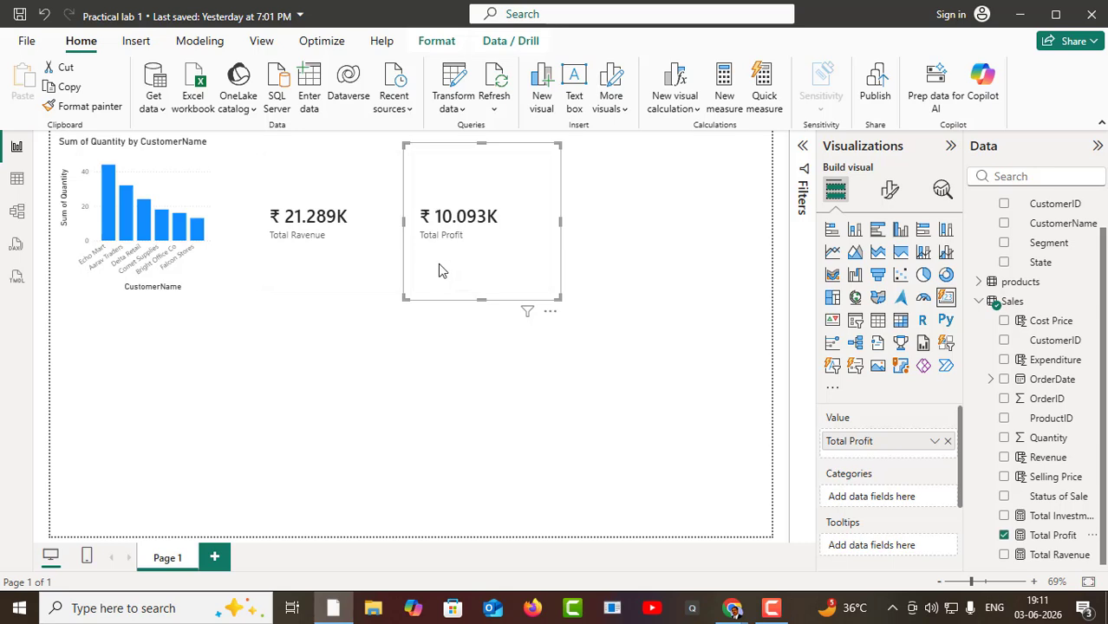
click(442, 44)
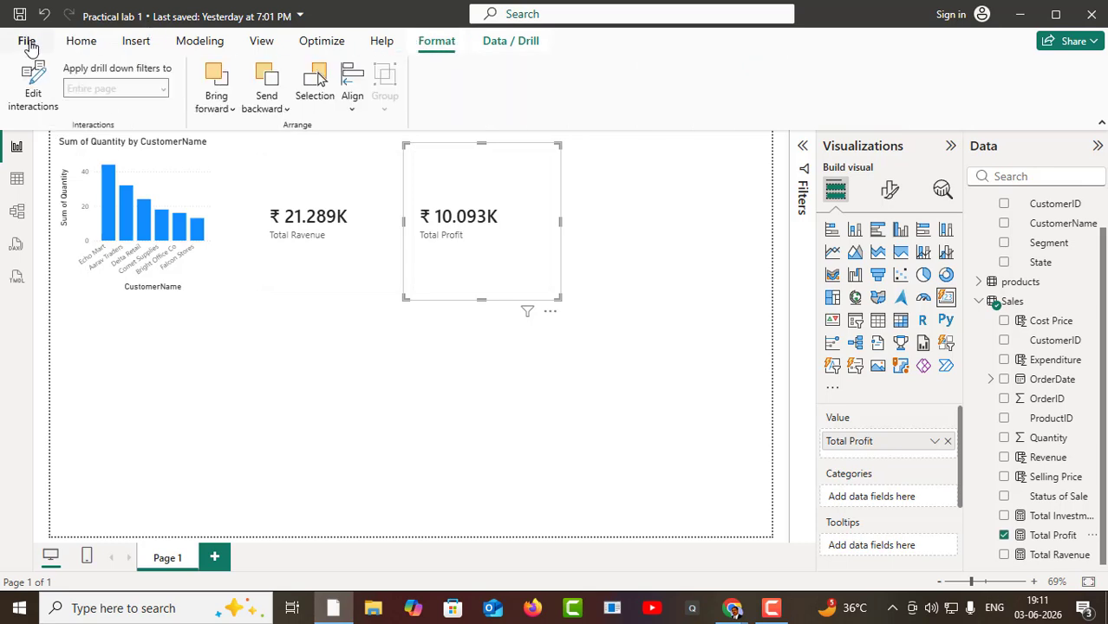
click(283, 347)
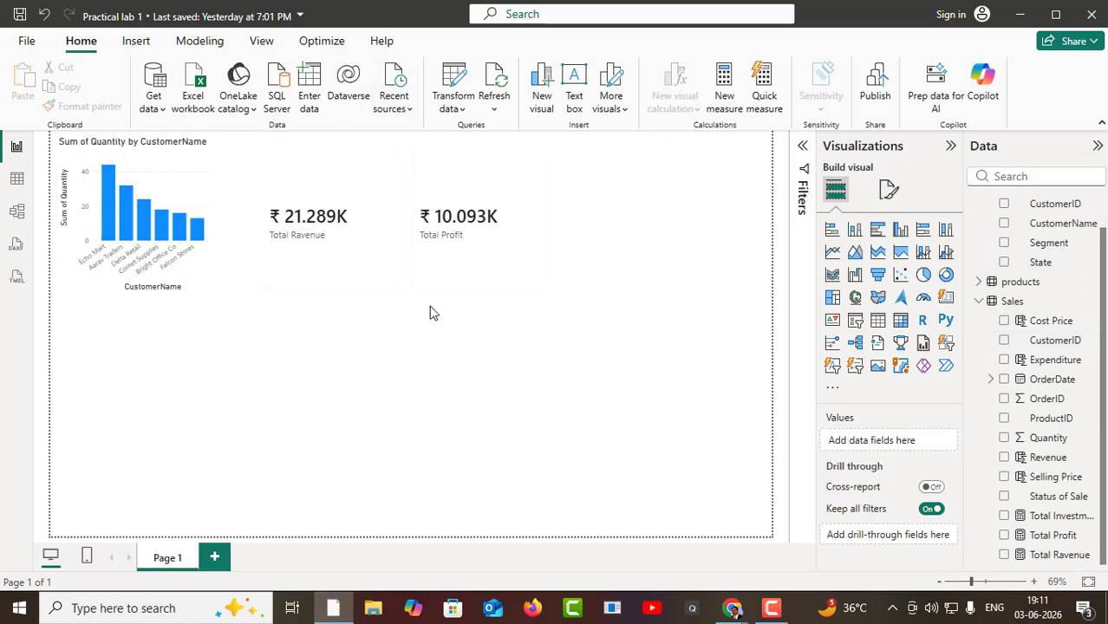
click(286, 224)
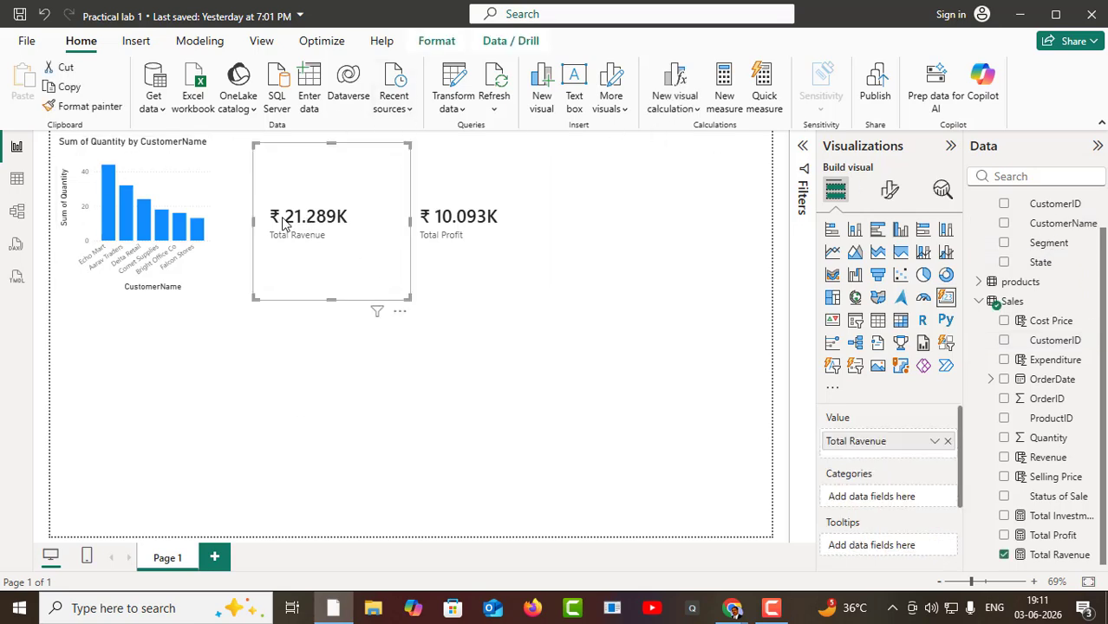
click(450, 231)
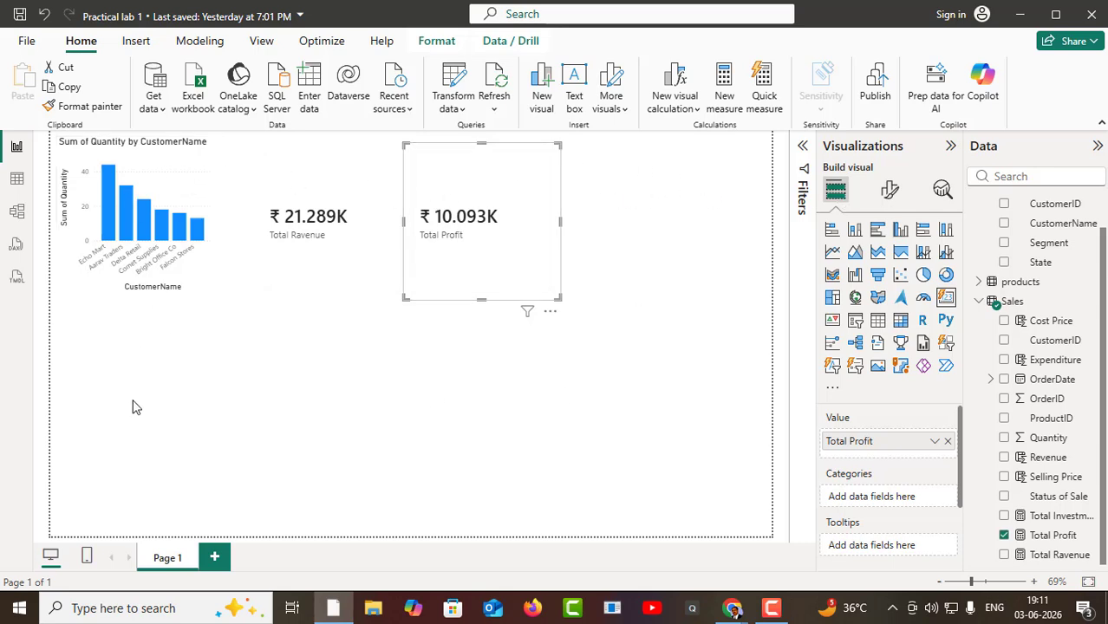
click(215, 558)
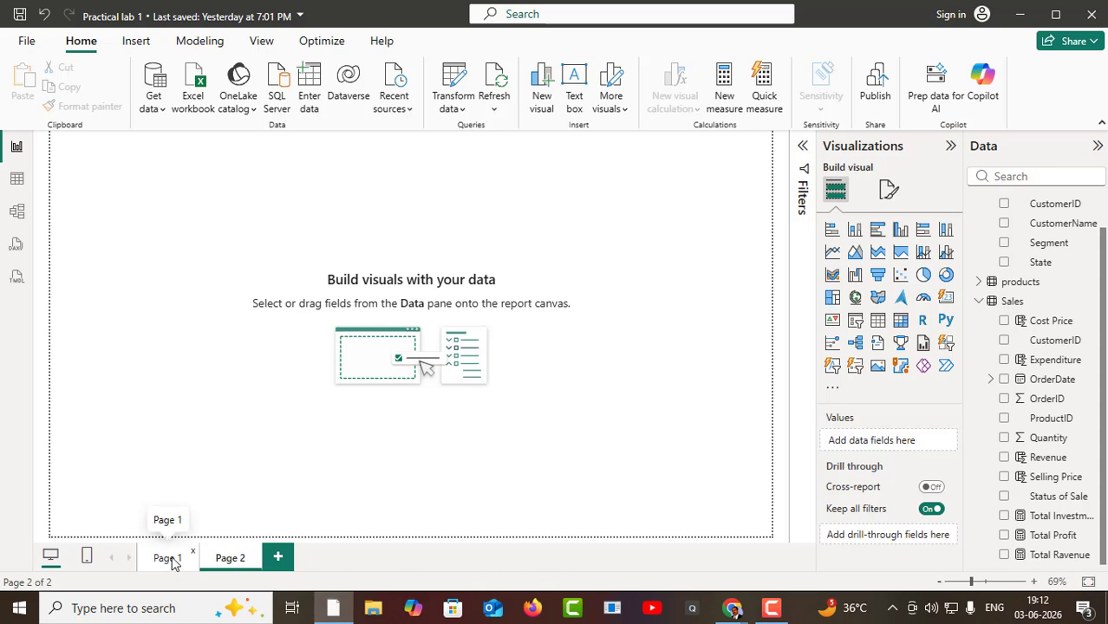
click(258, 553)
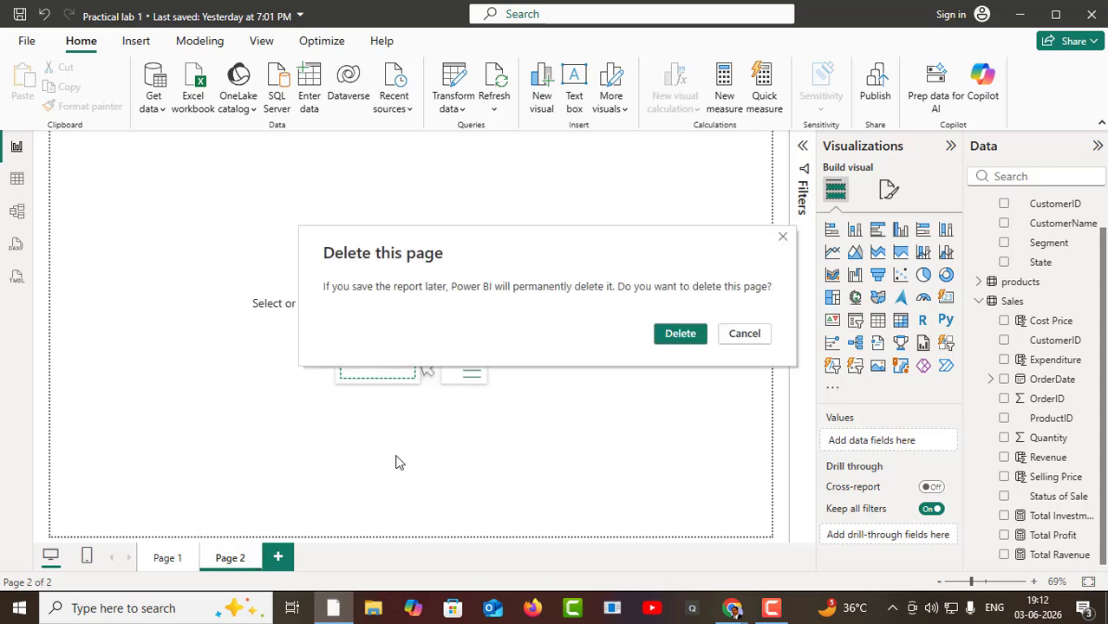
click(673, 337)
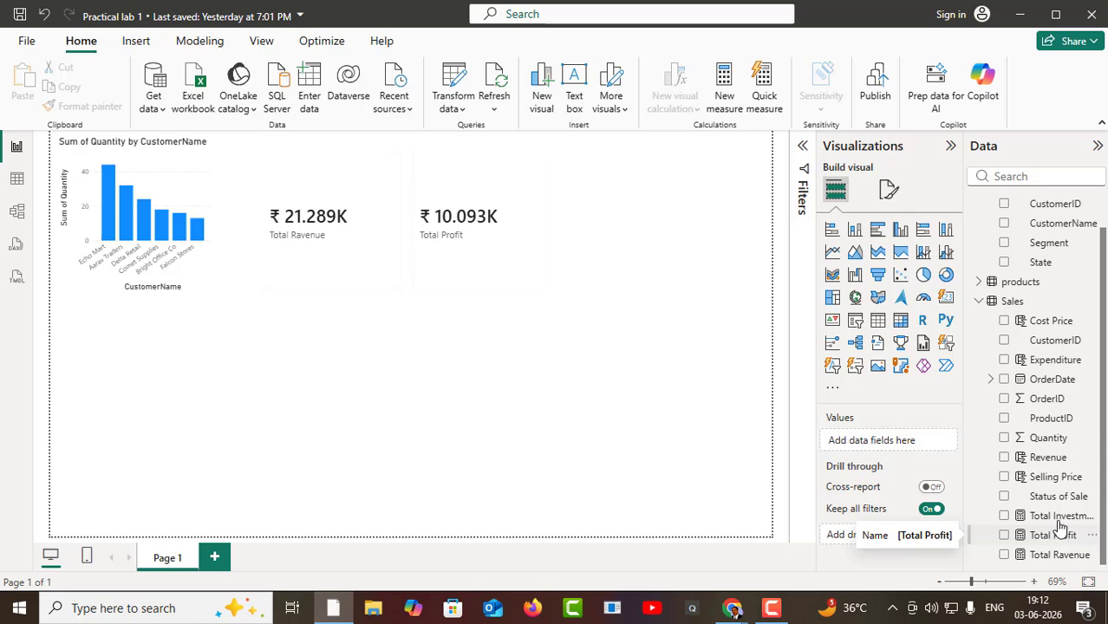
- Collapse the customers and Sales tables in the report's field list
scroll(991, 268, up, 2)
click(980, 205)
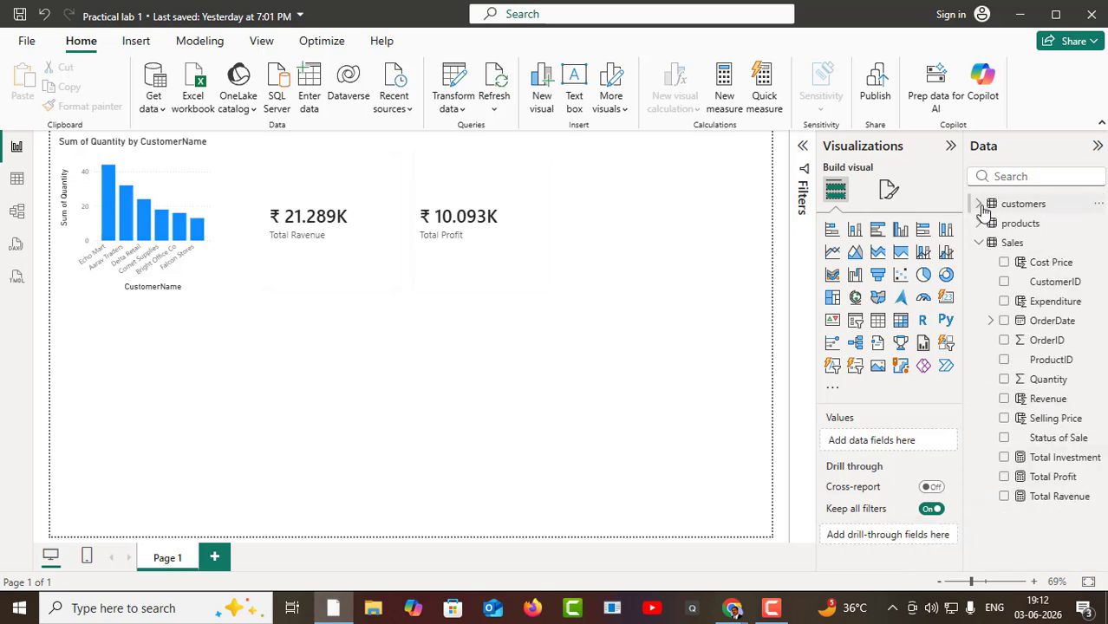
click(980, 244)
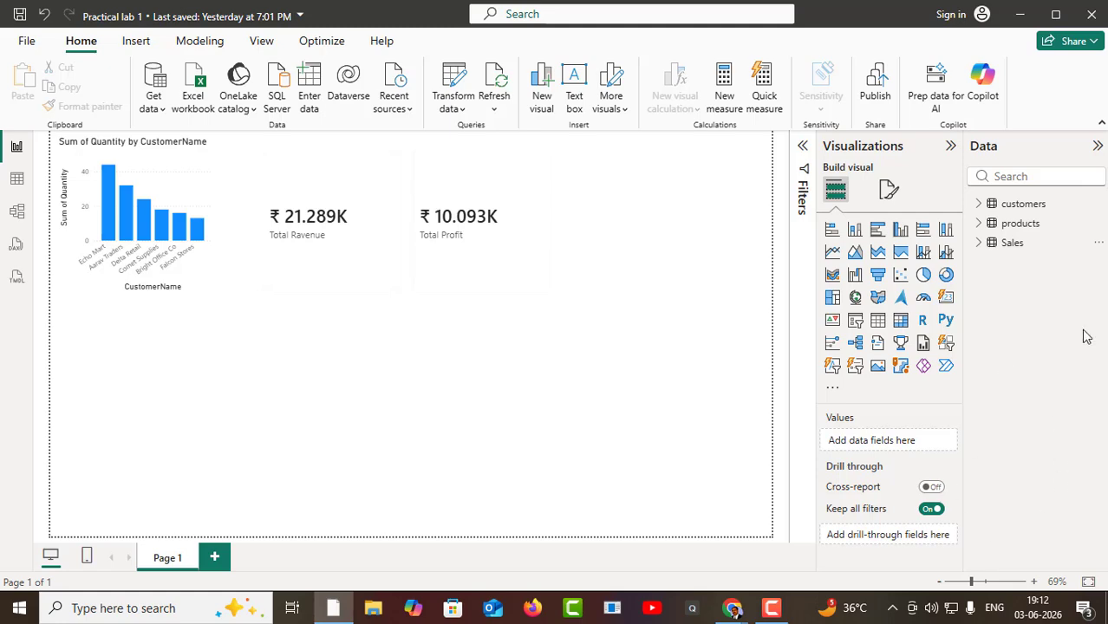
- Examine the products and Sales tables in the data grid, comparing product IDs, names, quantities and prices between them
click(16, 177)
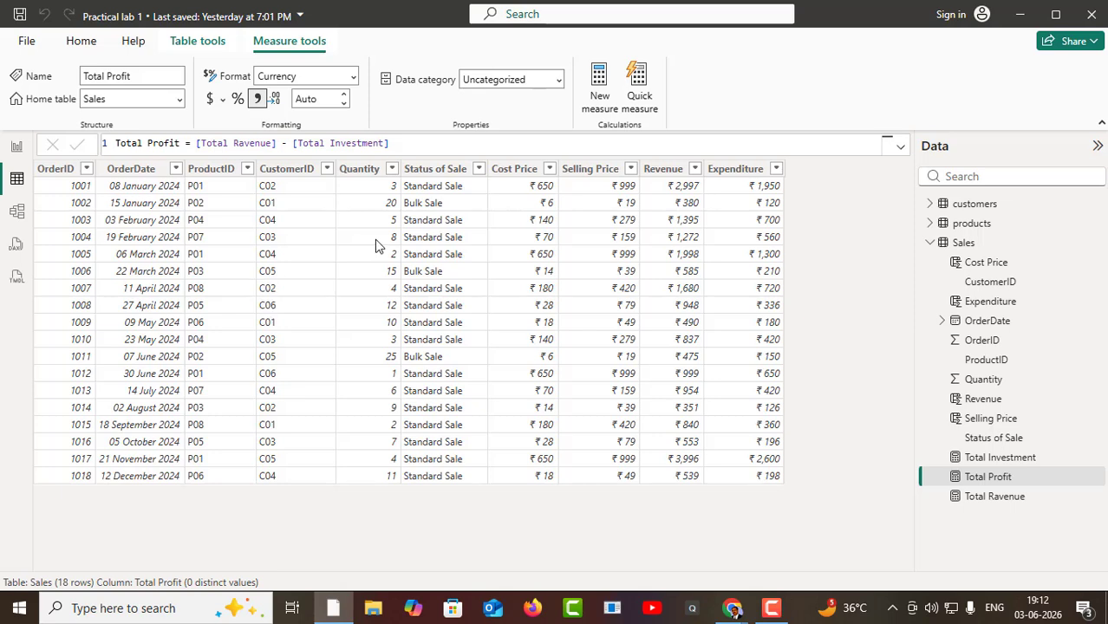
click(930, 223)
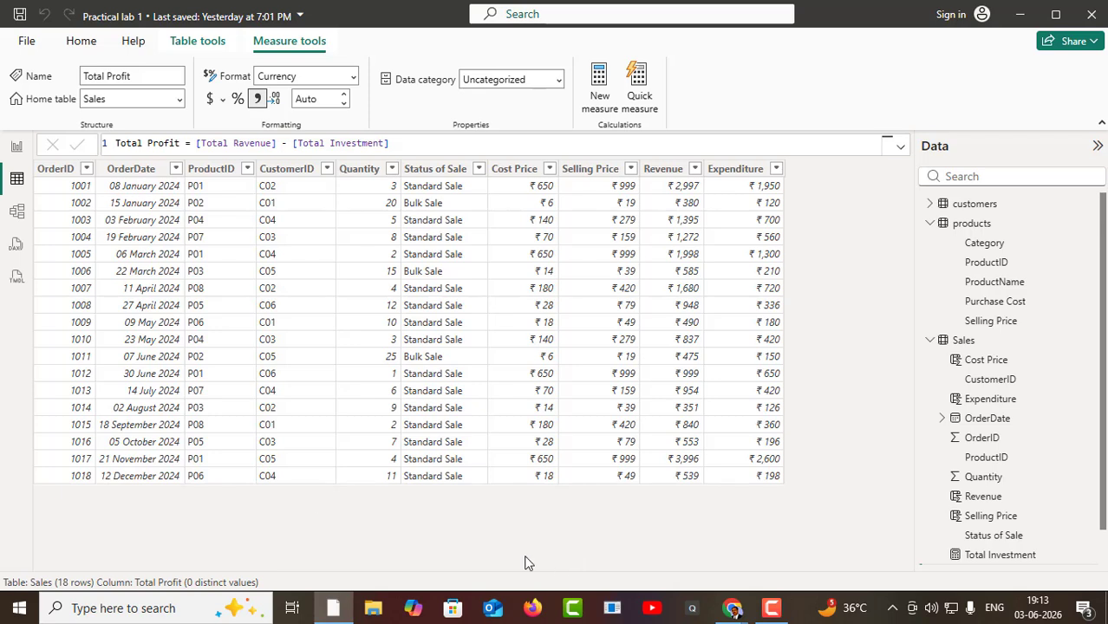
click(963, 229)
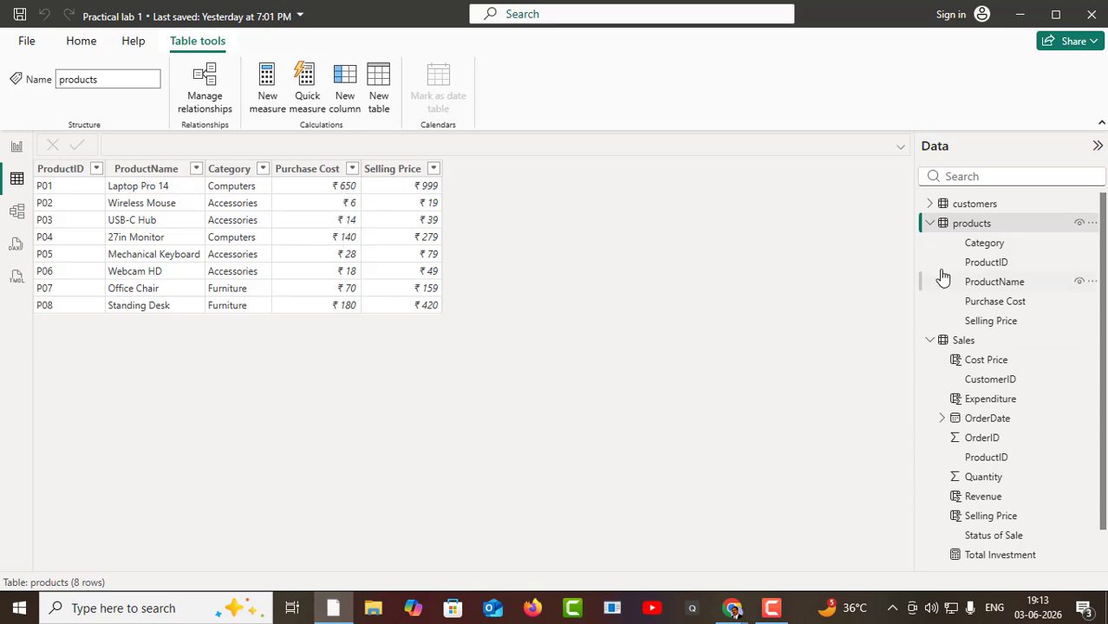
click(935, 226)
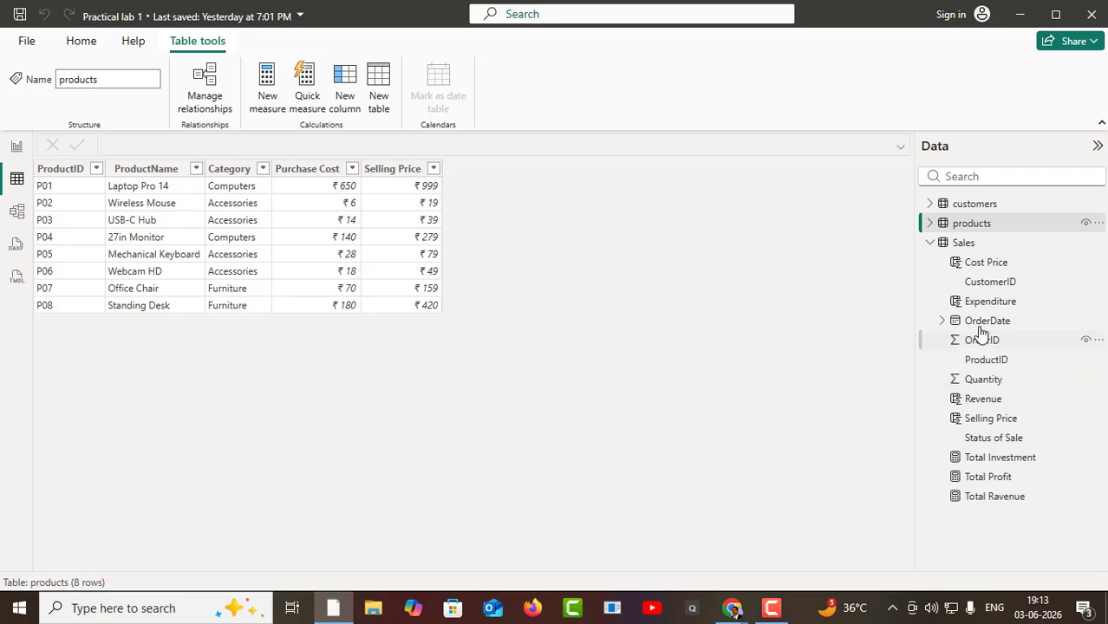
click(959, 243)
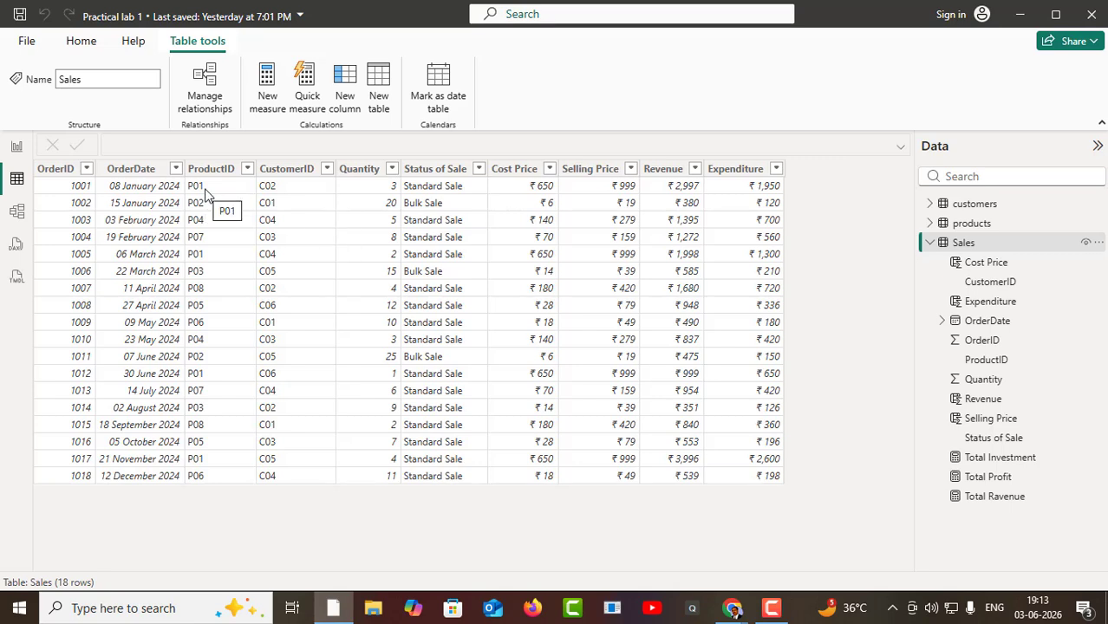
click(971, 224)
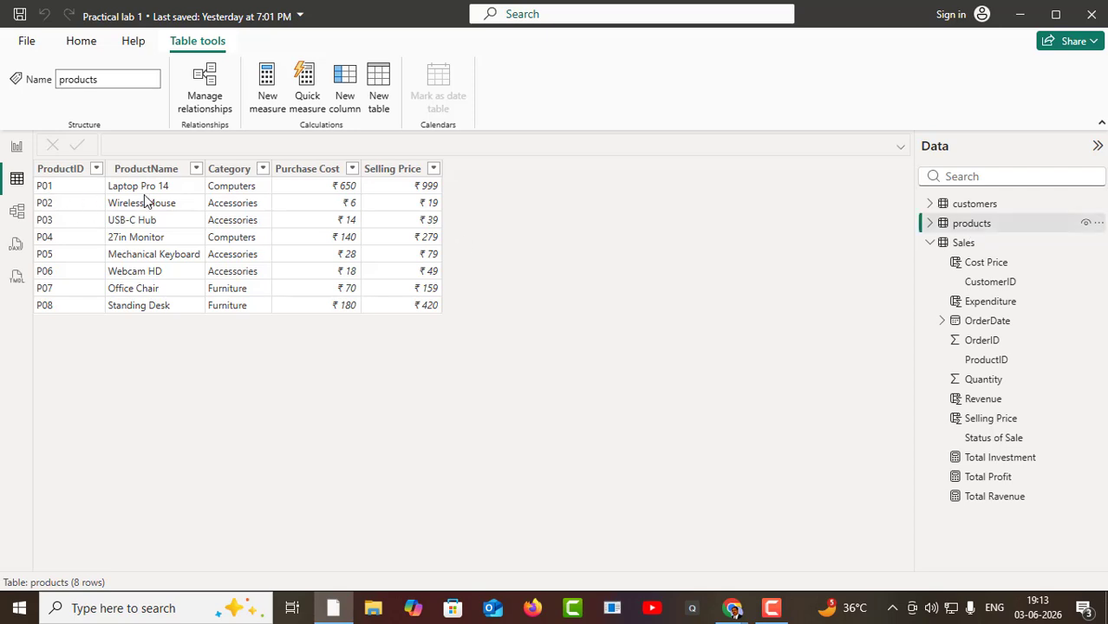
click(970, 245)
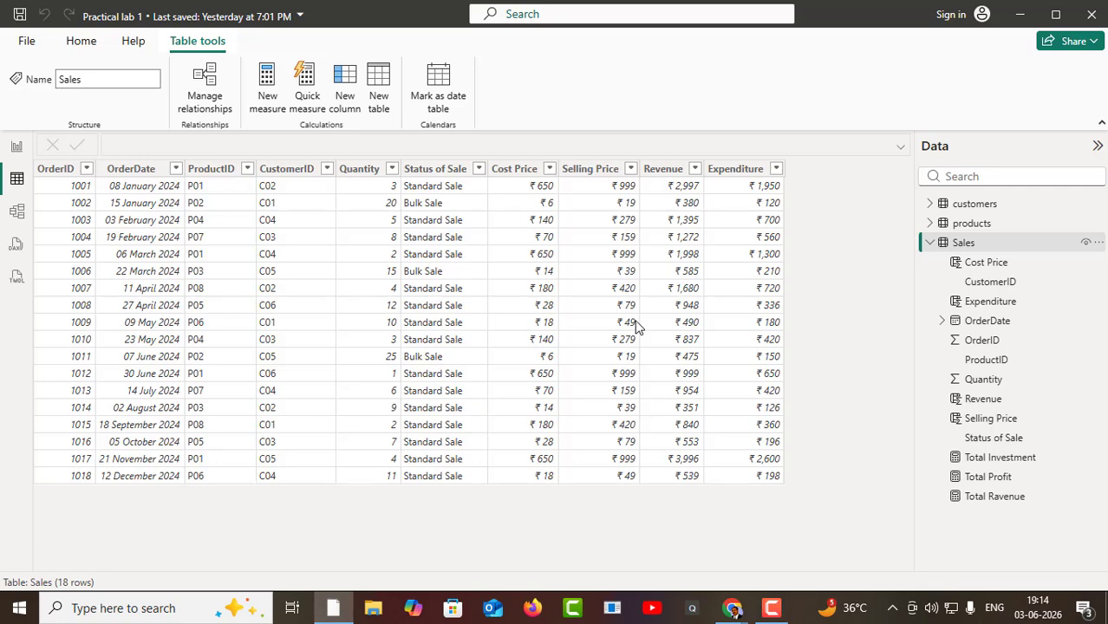
- Return to the report page, add a stacked column chart, and place it beside the Total Profit card
click(17, 149)
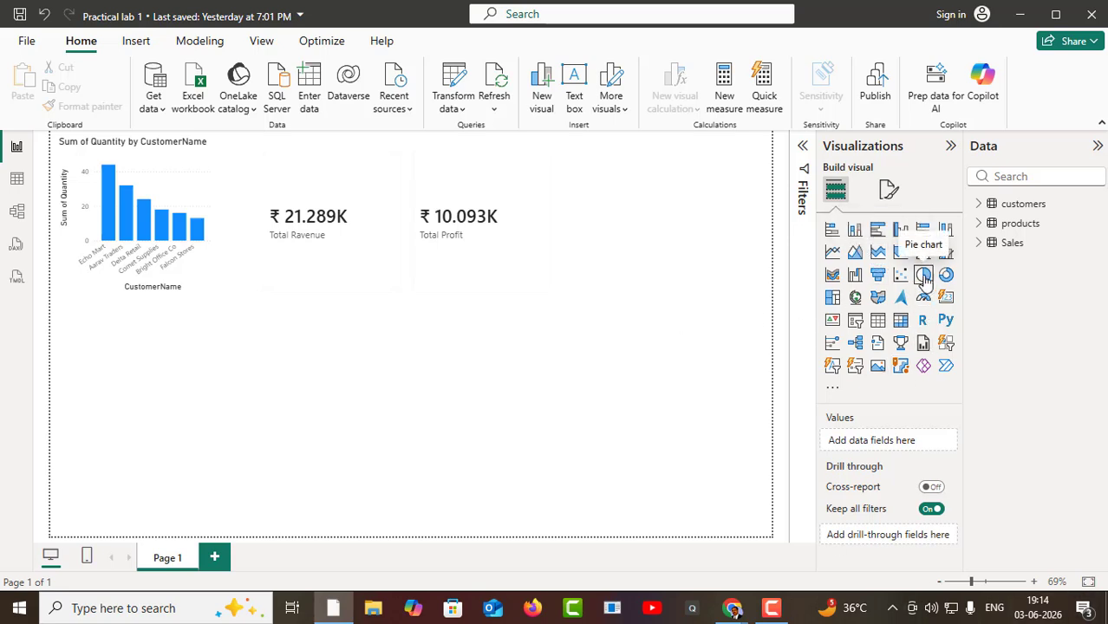
click(855, 234)
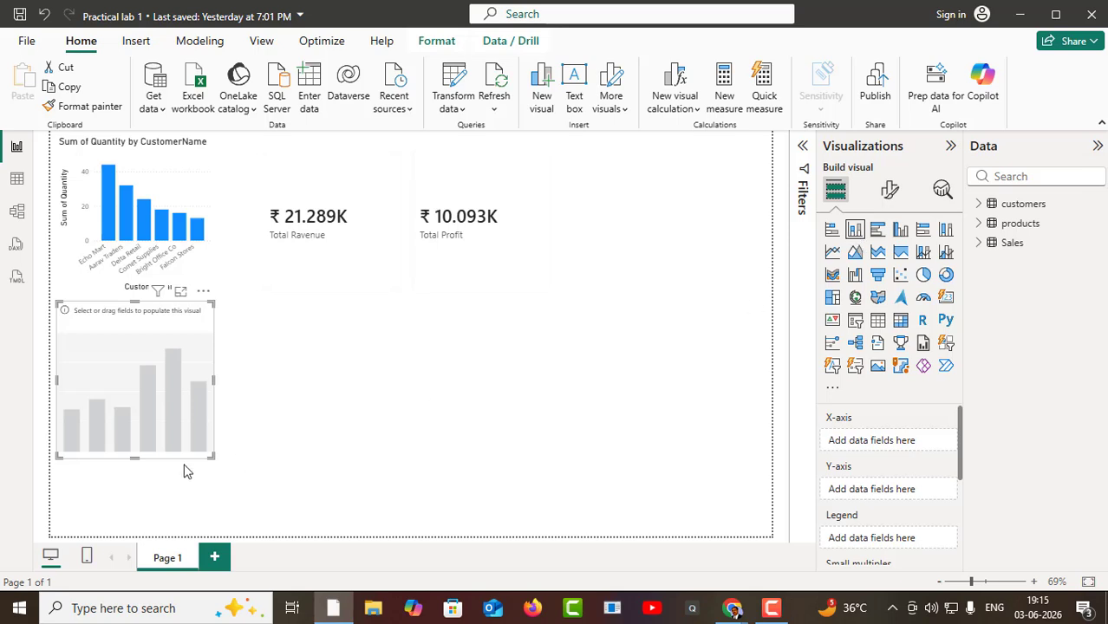
drag(183, 460, 648, 255)
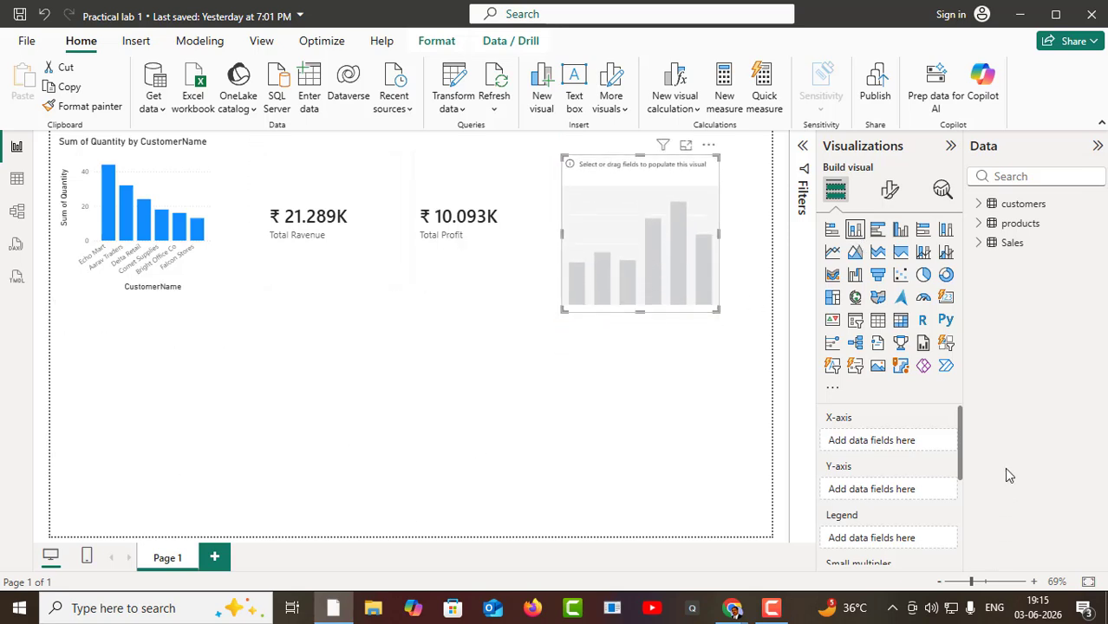
- Plot the new column chart with ProductName on the X-axis and the Total Ravenue measure on the Y-axis
click(988, 223)
drag(1059, 283, 922, 447)
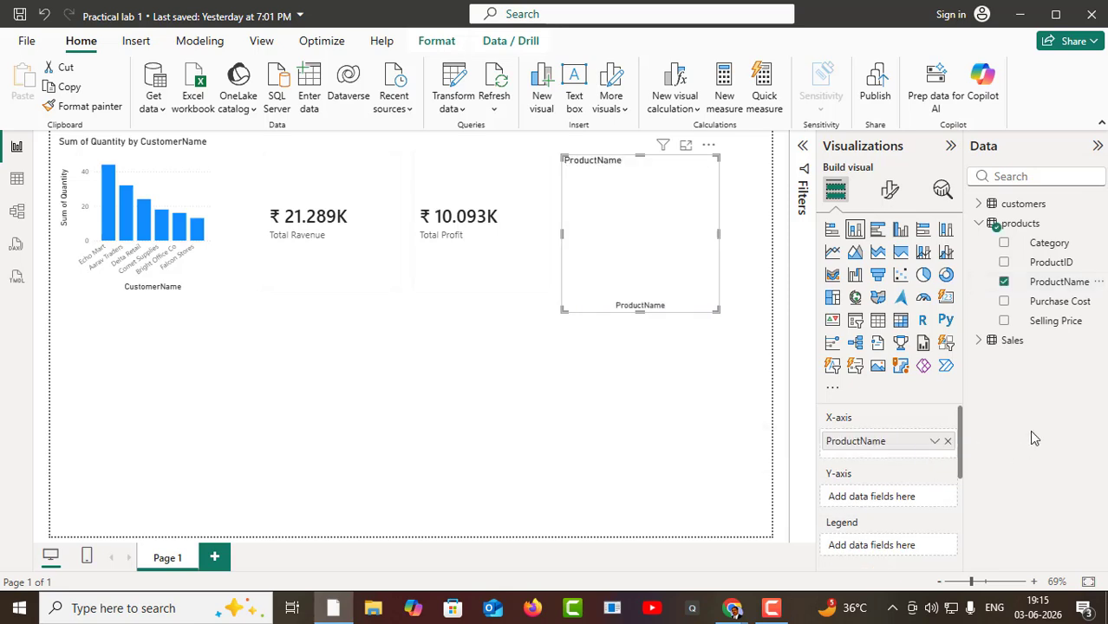
click(979, 343)
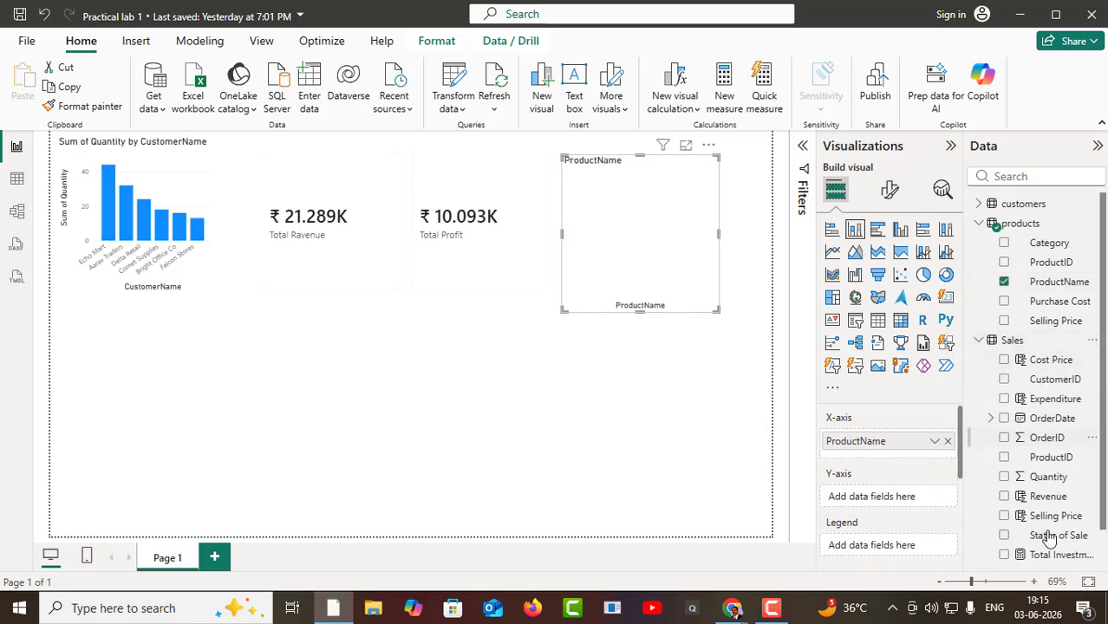
scroll(1047, 550, down, 1)
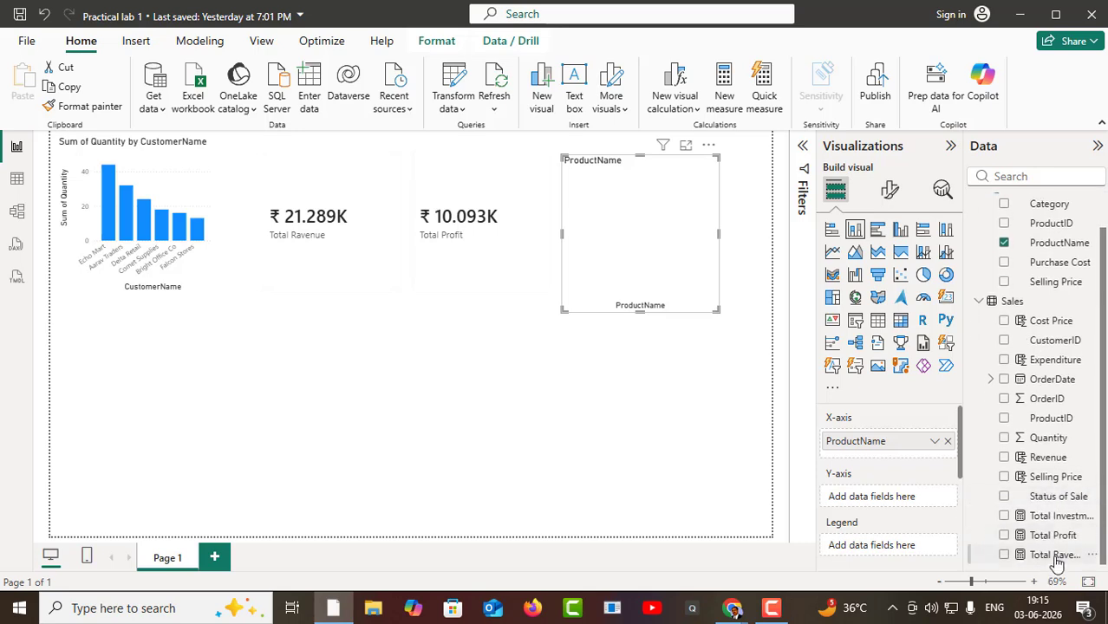
drag(1056, 556, 907, 501)
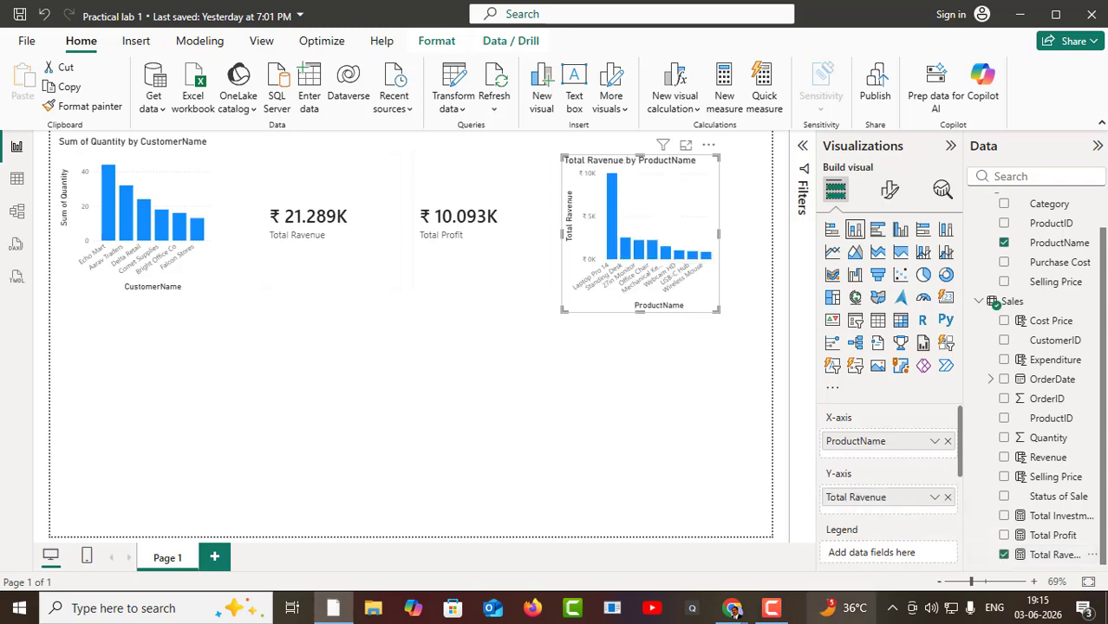
- Enlarge the revenue by product chart in focus mode and examine the Laptop Pro 14 column
mouse_move(828, 607)
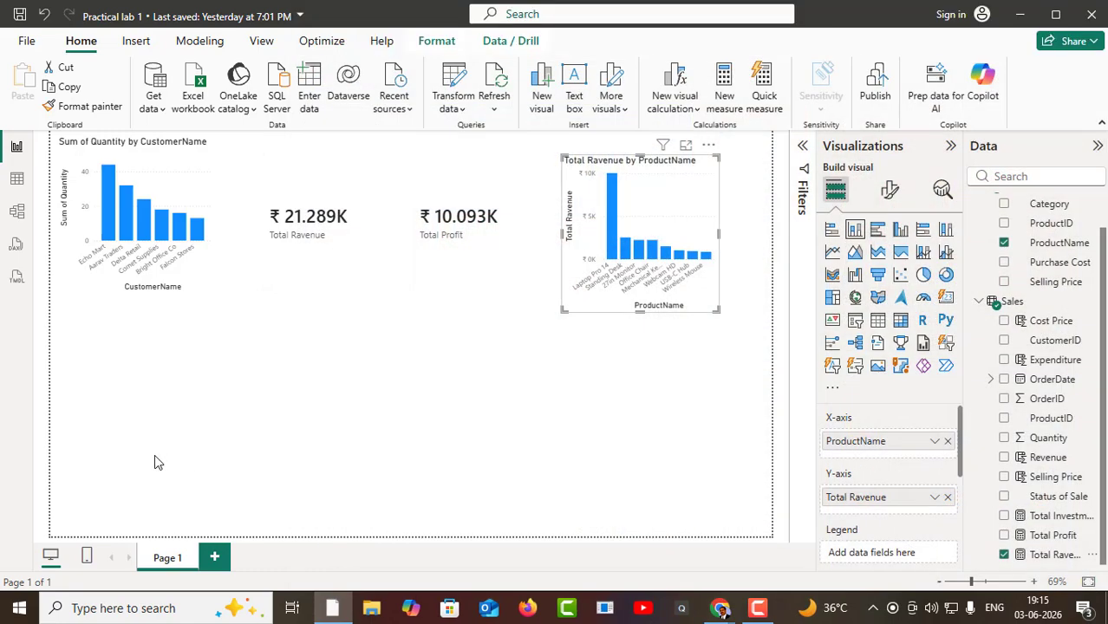
click(686, 145)
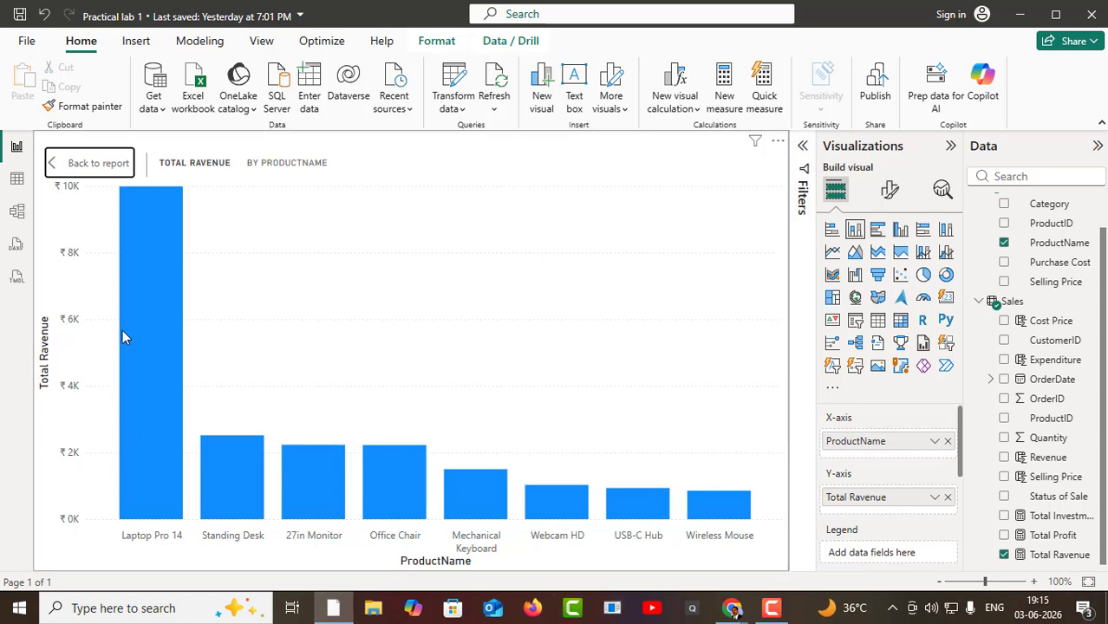
mouse_move(145, 220)
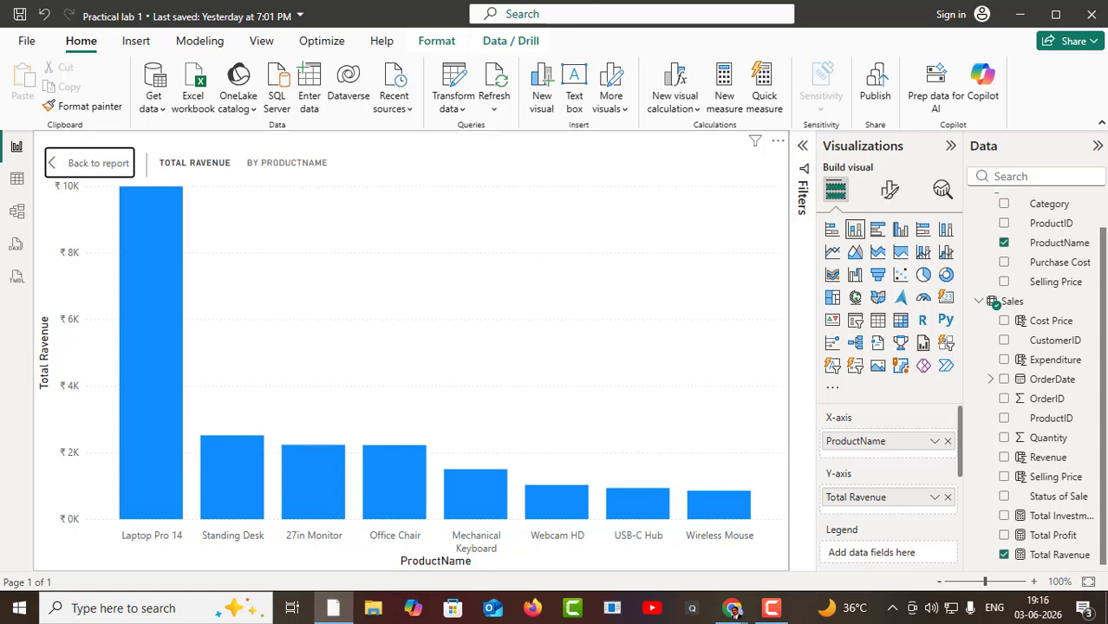
mouse_move(174, 286)
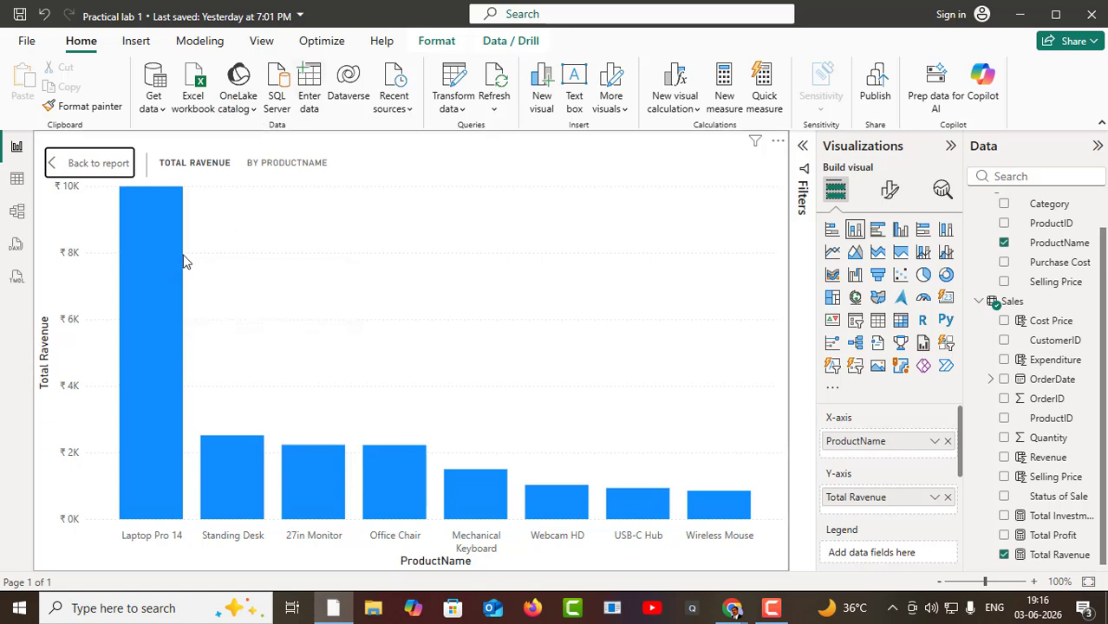
mouse_move(179, 260)
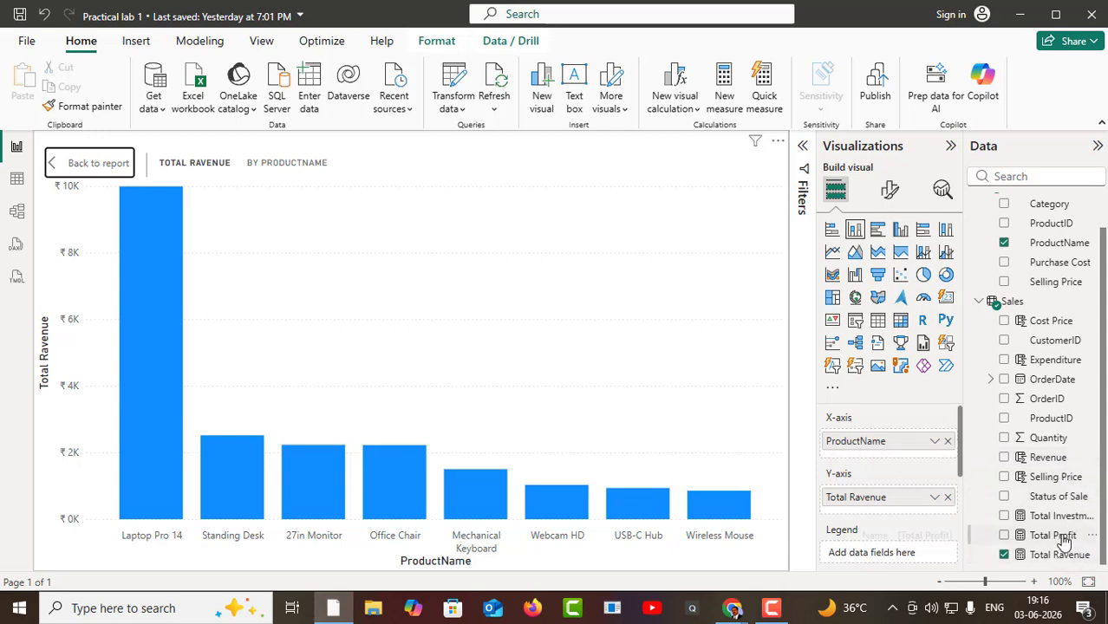
- Try to add the Total Profit measure to the chart's legend and look through its remaining field slots
drag(1065, 537, 919, 538)
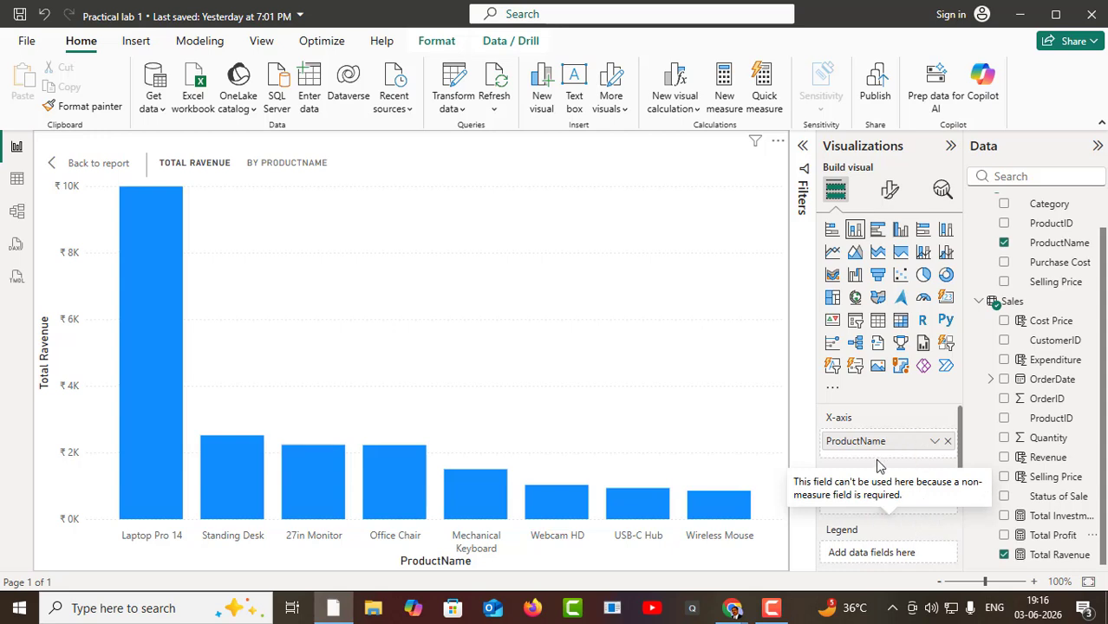
scroll(878, 466, down, 3)
scroll(837, 451, up, 3)
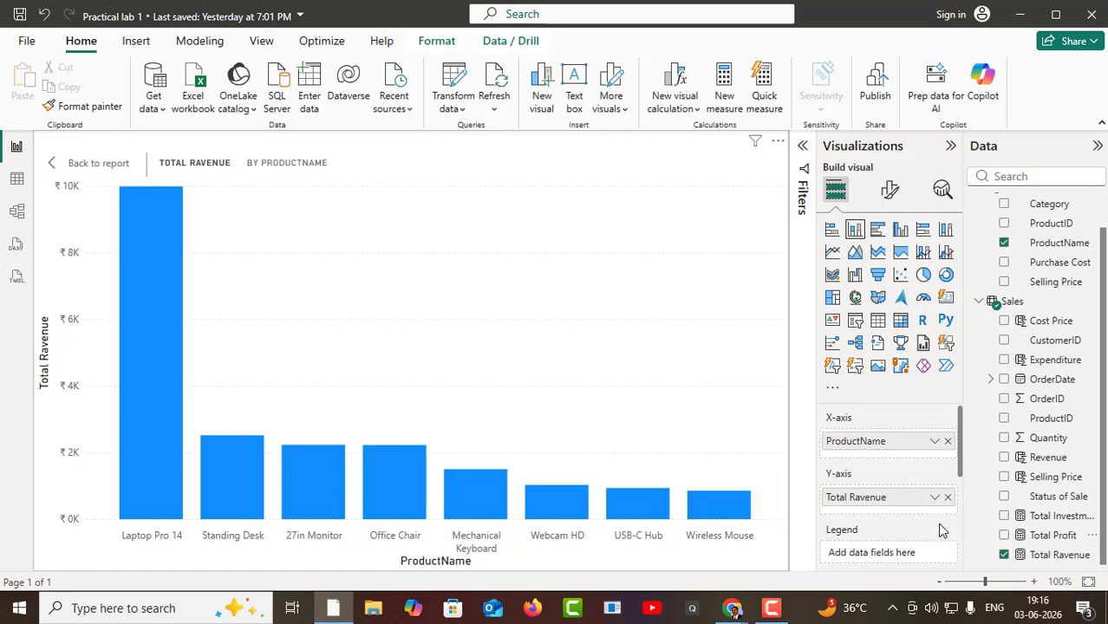
scroll(941, 525, down, 2)
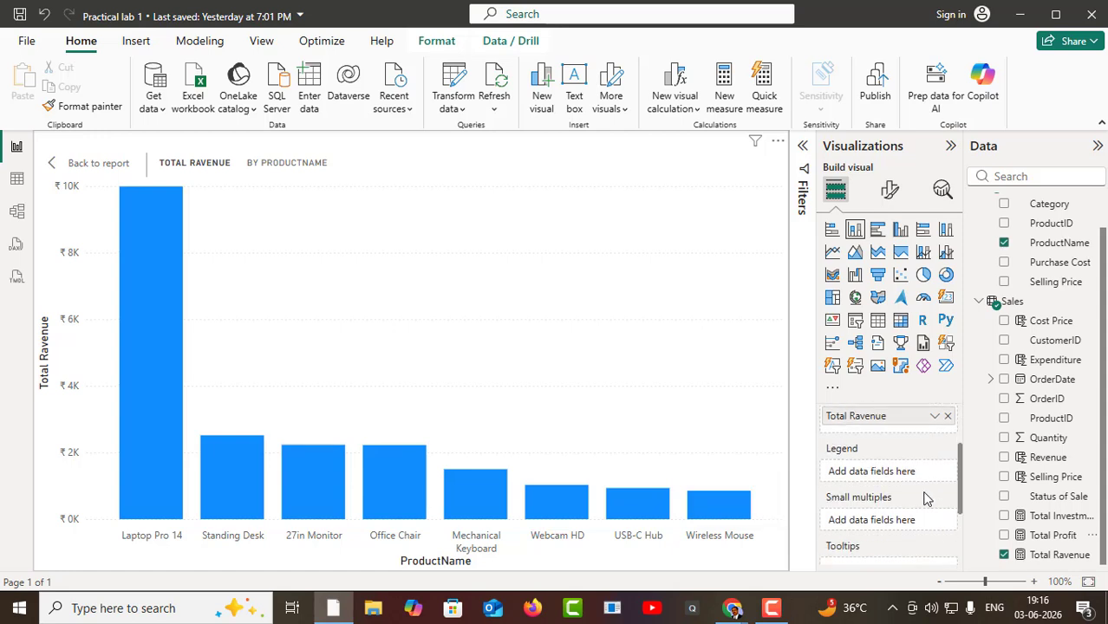
scroll(924, 499, down, 2)
scroll(925, 499, up, 2)
scroll(924, 498, up, 2)
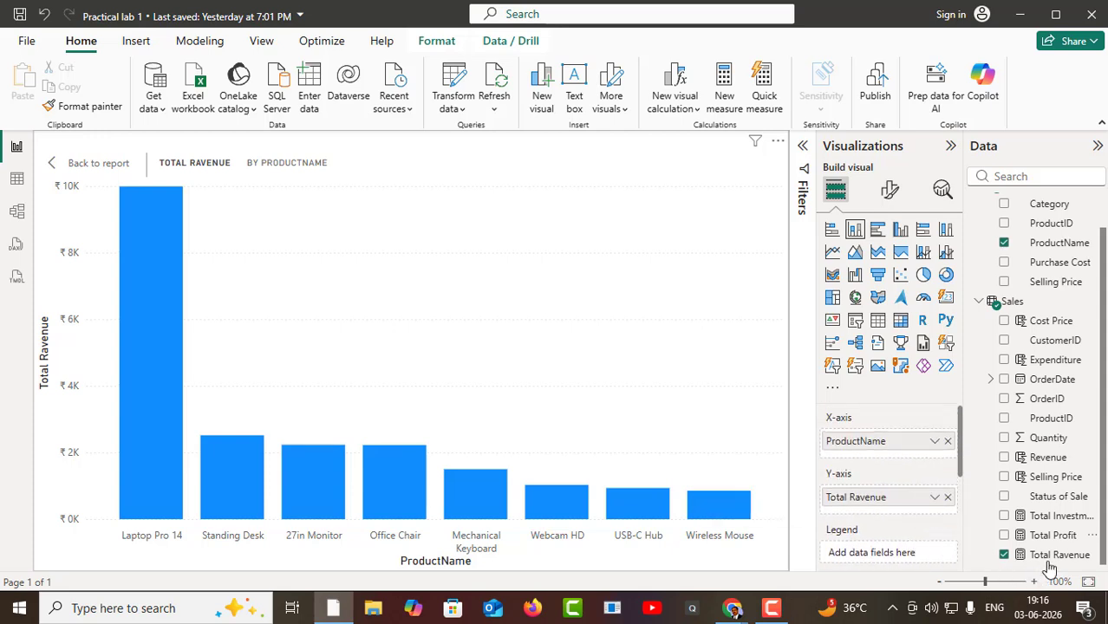
- Add the Total Profit measure to the chart's Y-axis and examine the Standing Desk column's profit and revenue segments
drag(1051, 533, 911, 517)
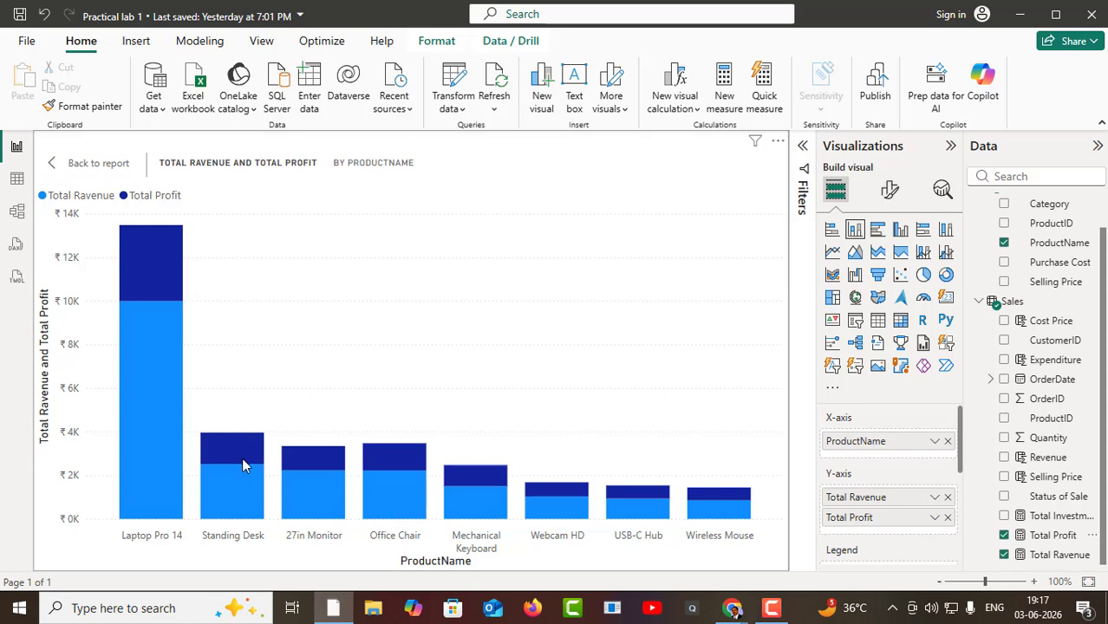
mouse_move(243, 458)
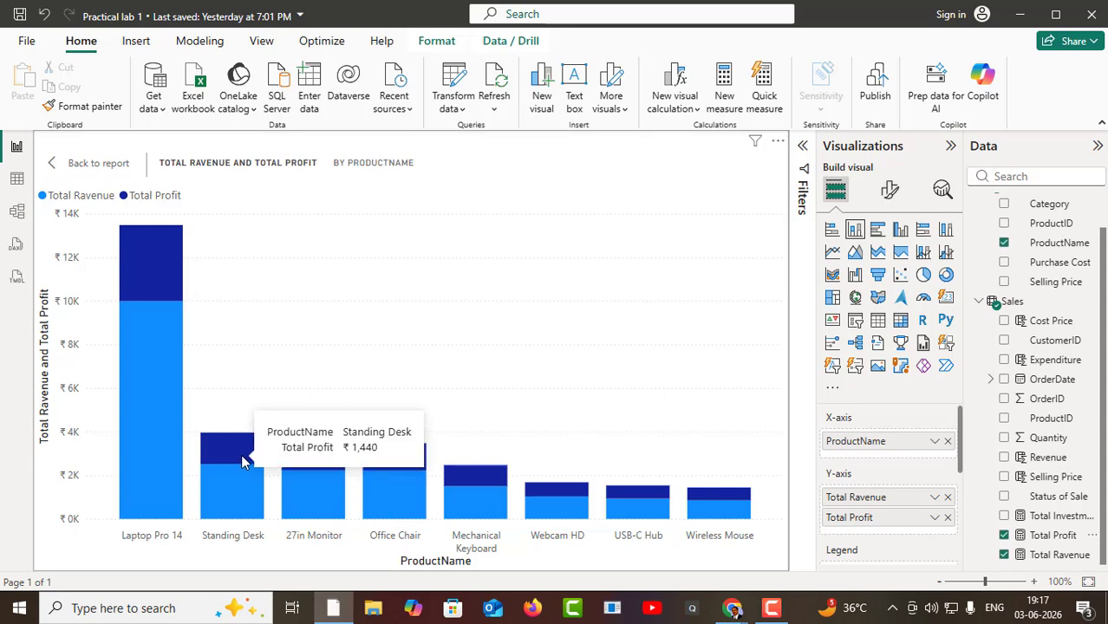
mouse_move(233, 484)
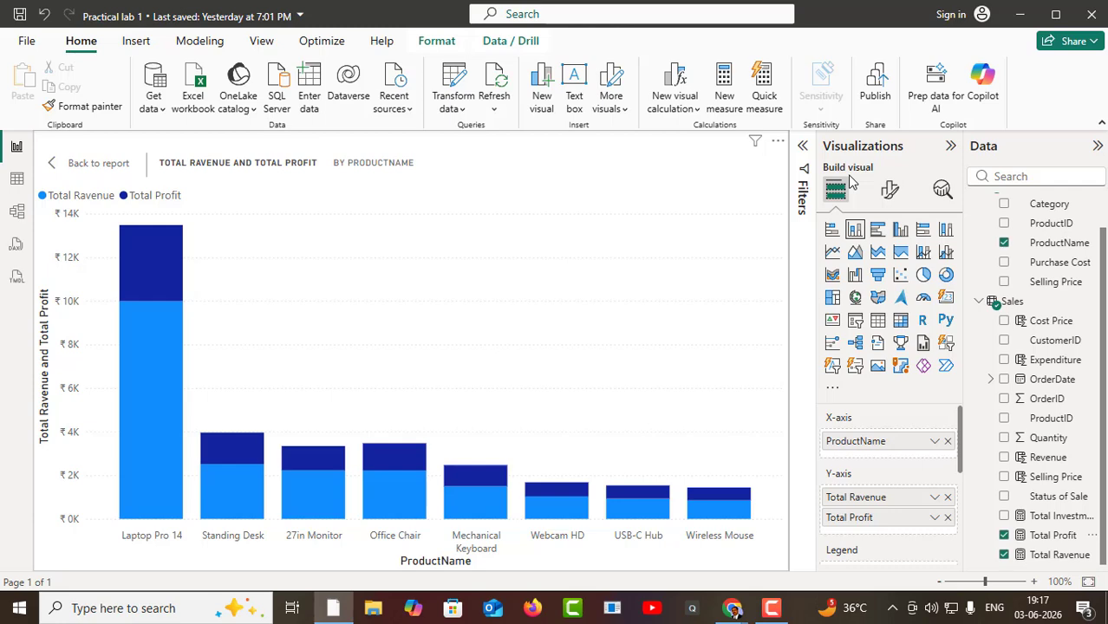
- Try the chart as a pie chart, examining the product slices, and as a stacked bar chart
click(922, 275)
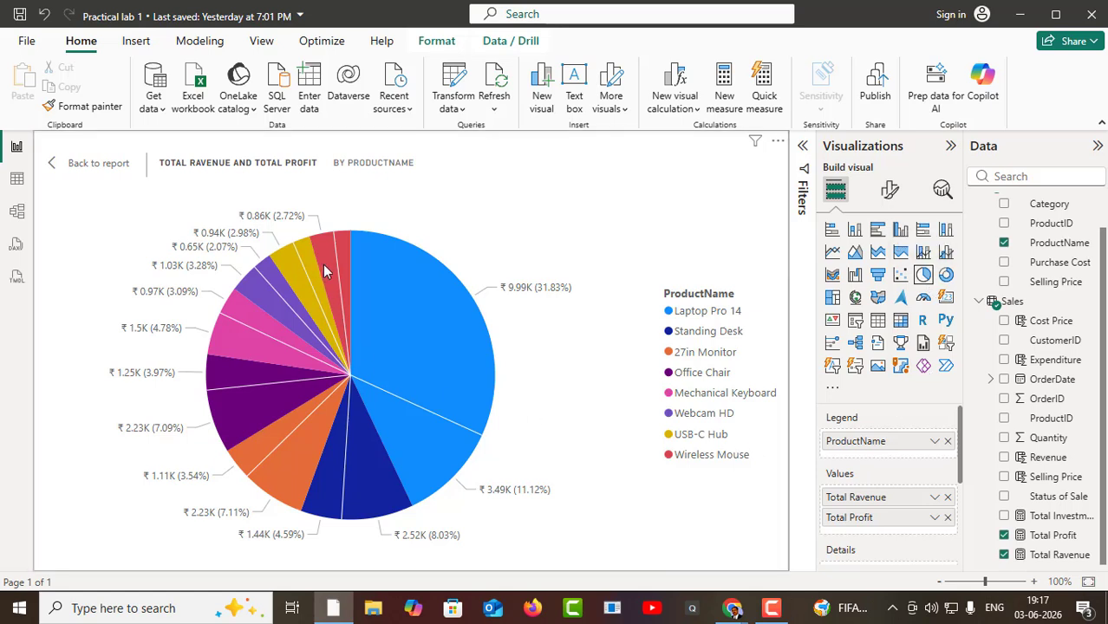
mouse_move(389, 315)
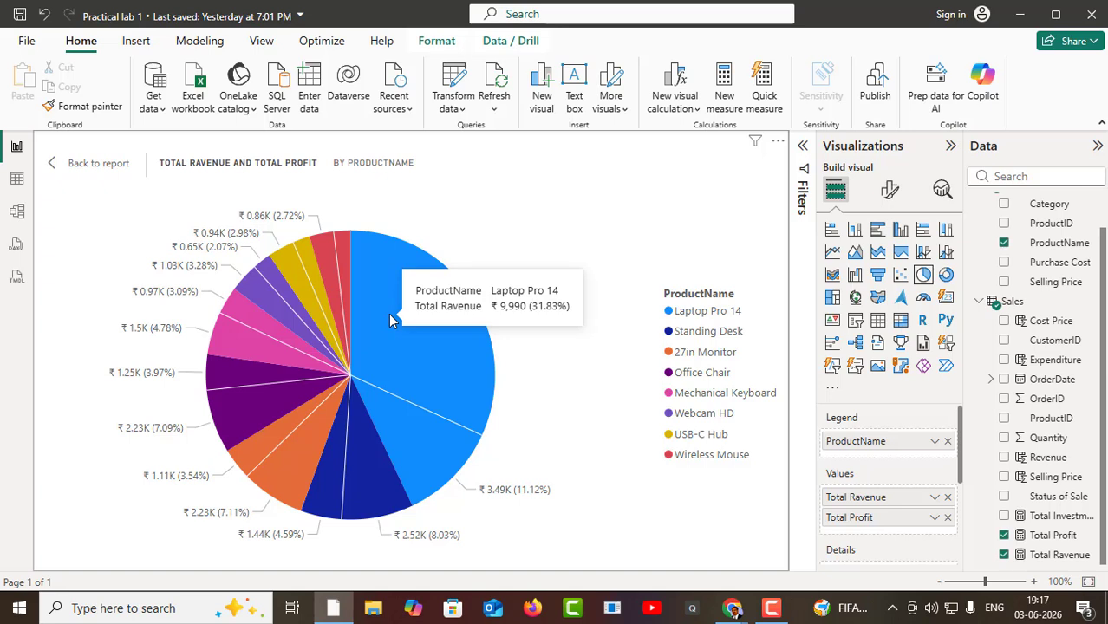
mouse_move(389, 414)
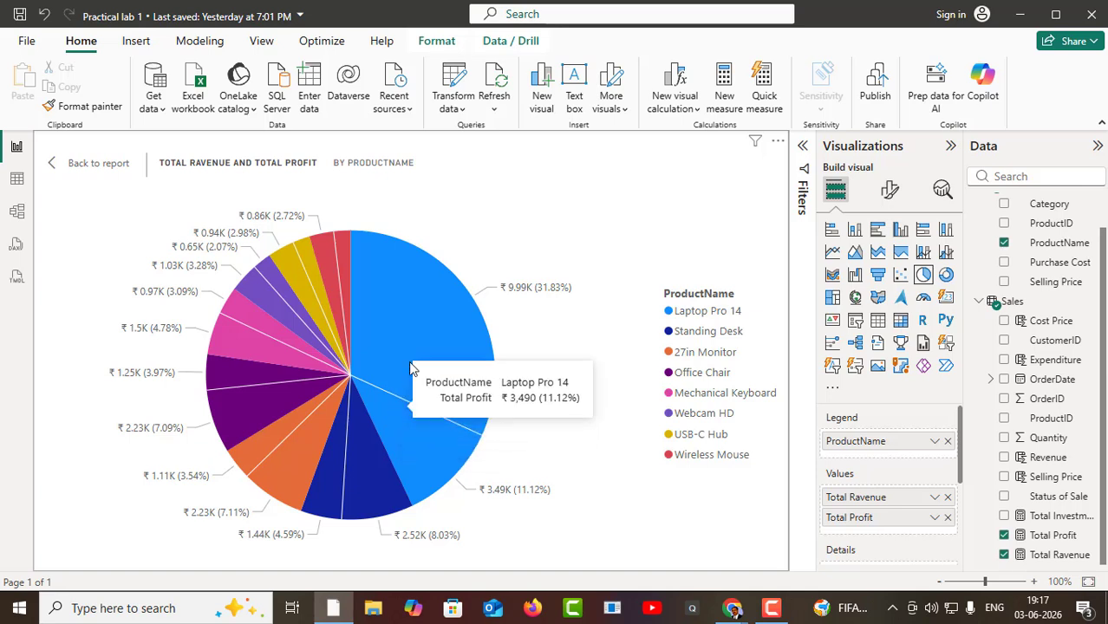
mouse_move(409, 333)
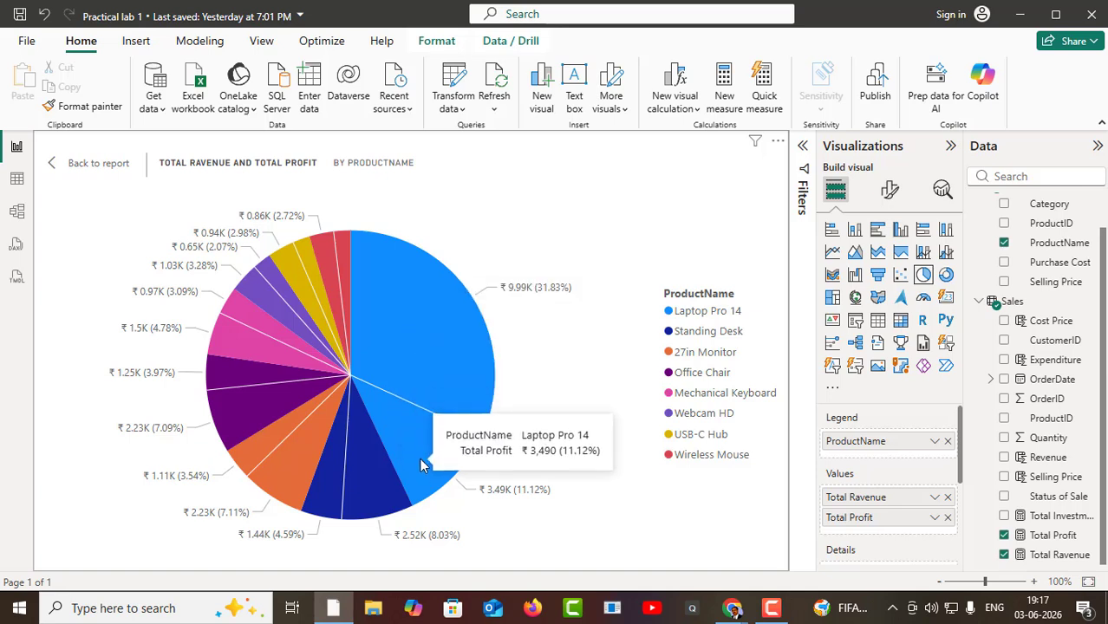
mouse_move(330, 491)
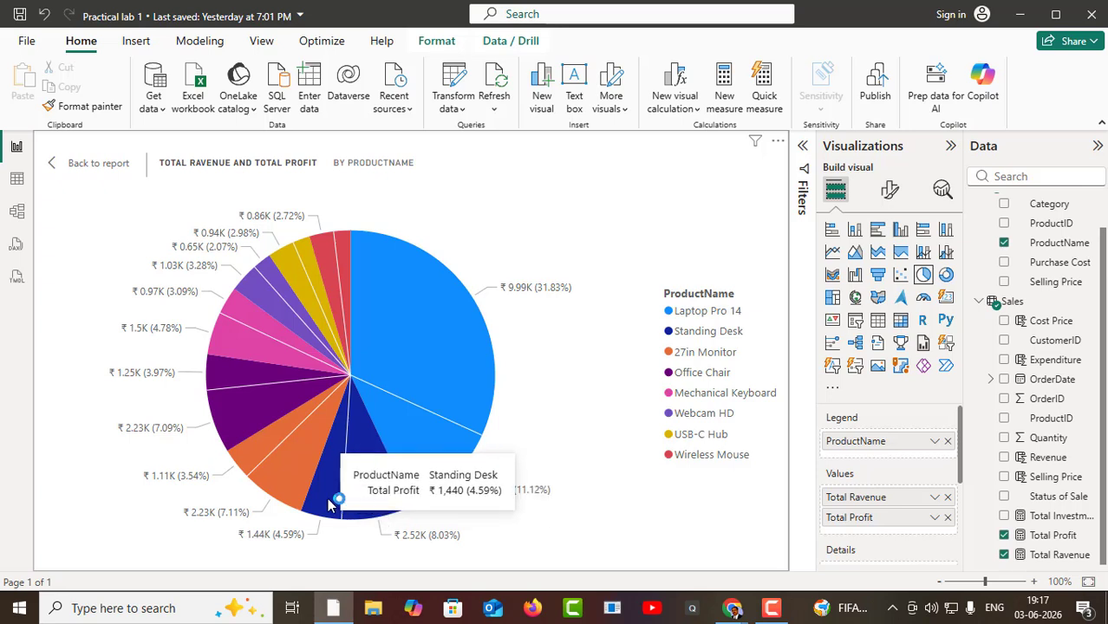
mouse_move(303, 442)
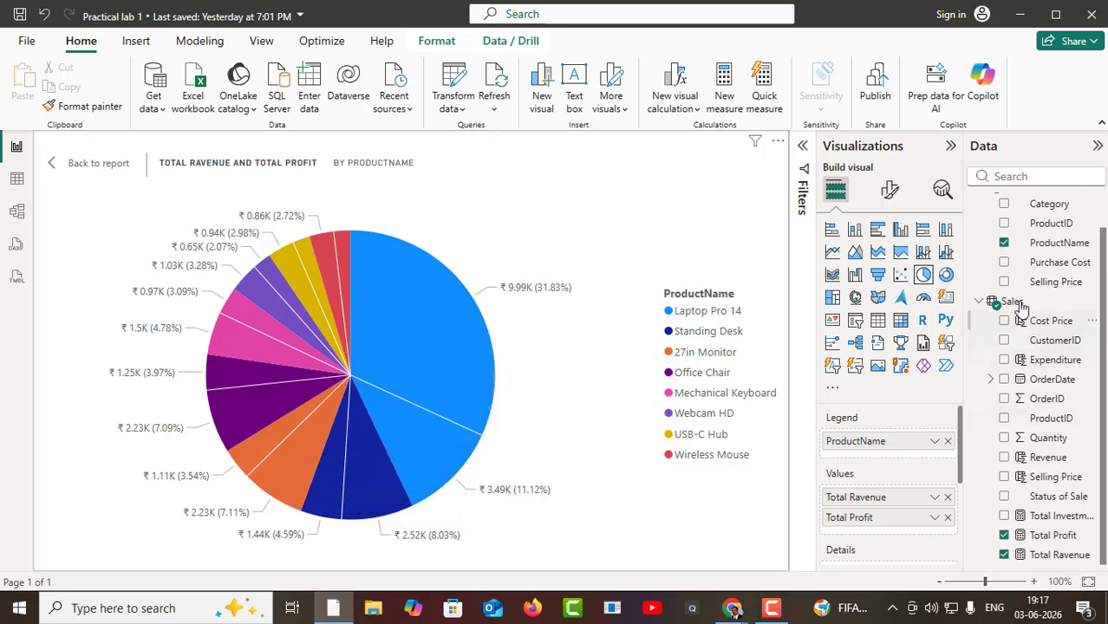
click(832, 230)
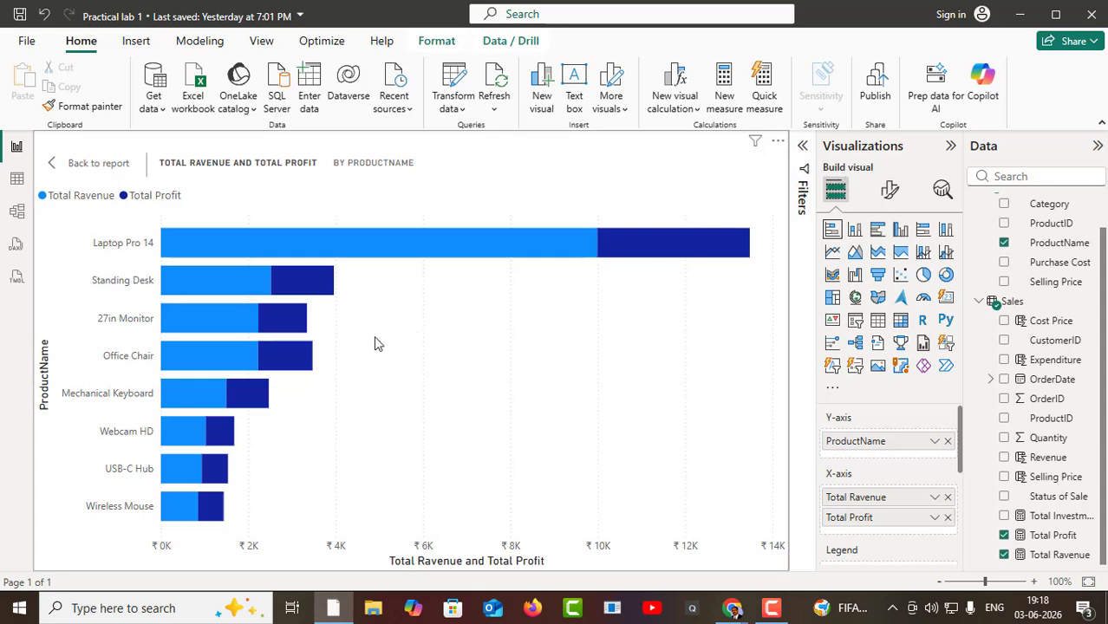
mouse_move(171, 442)
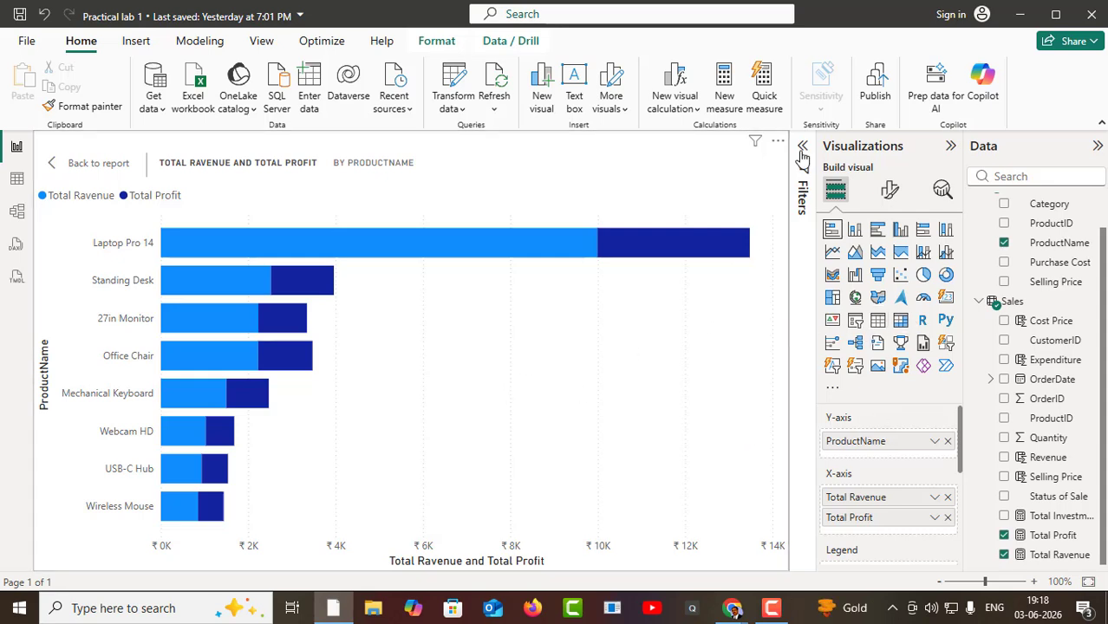
- Filter the chart's ProductName field with Top N to show the top 3 items by Total Profit
click(804, 200)
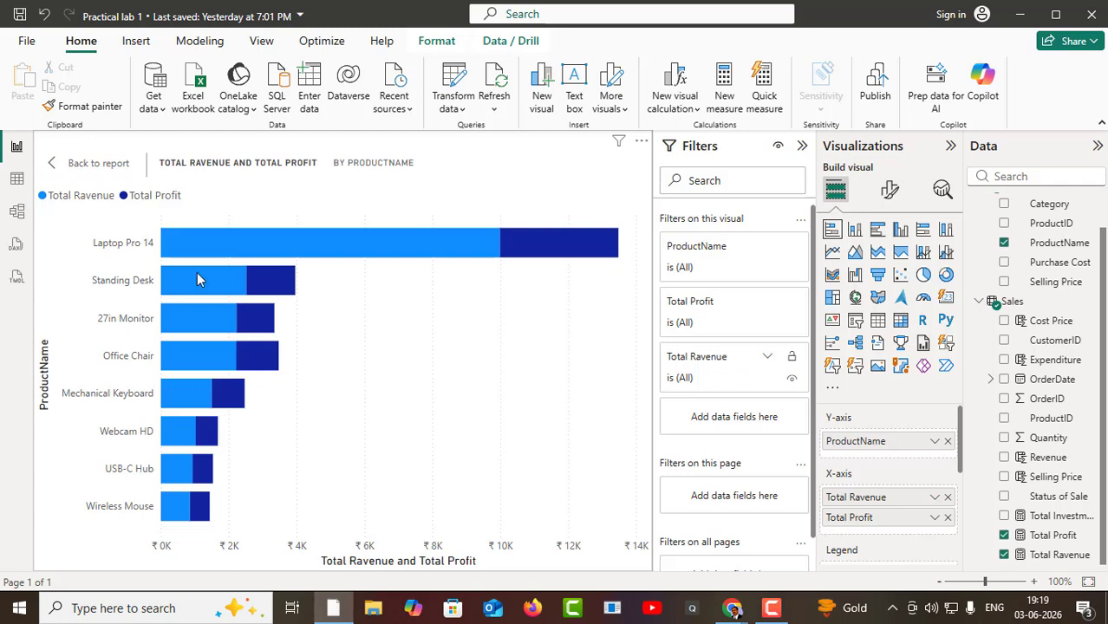
click(767, 250)
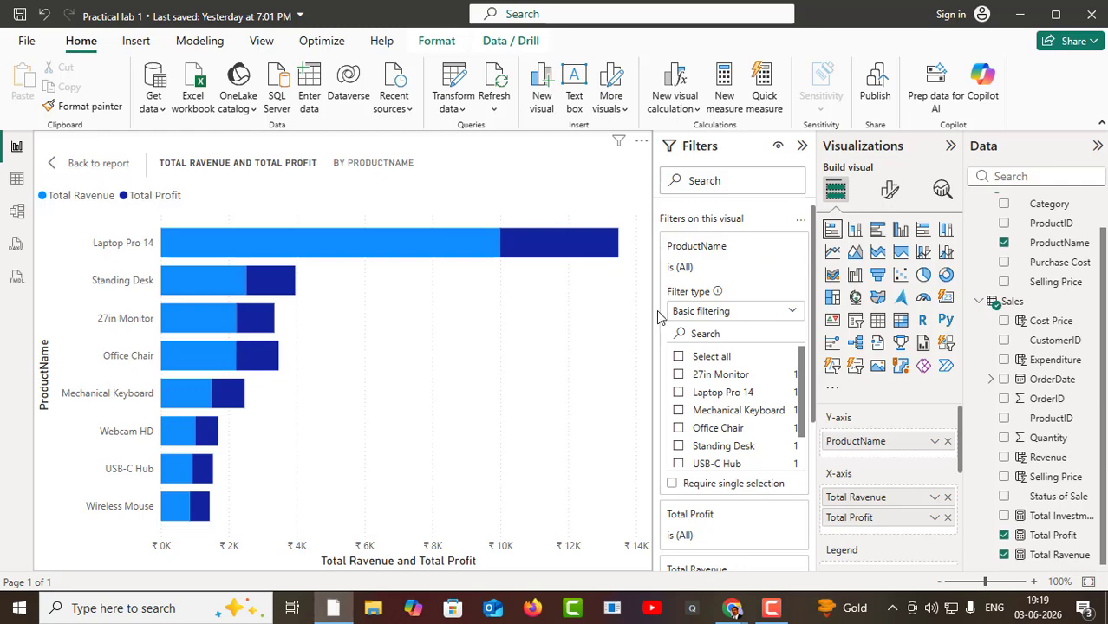
click(791, 313)
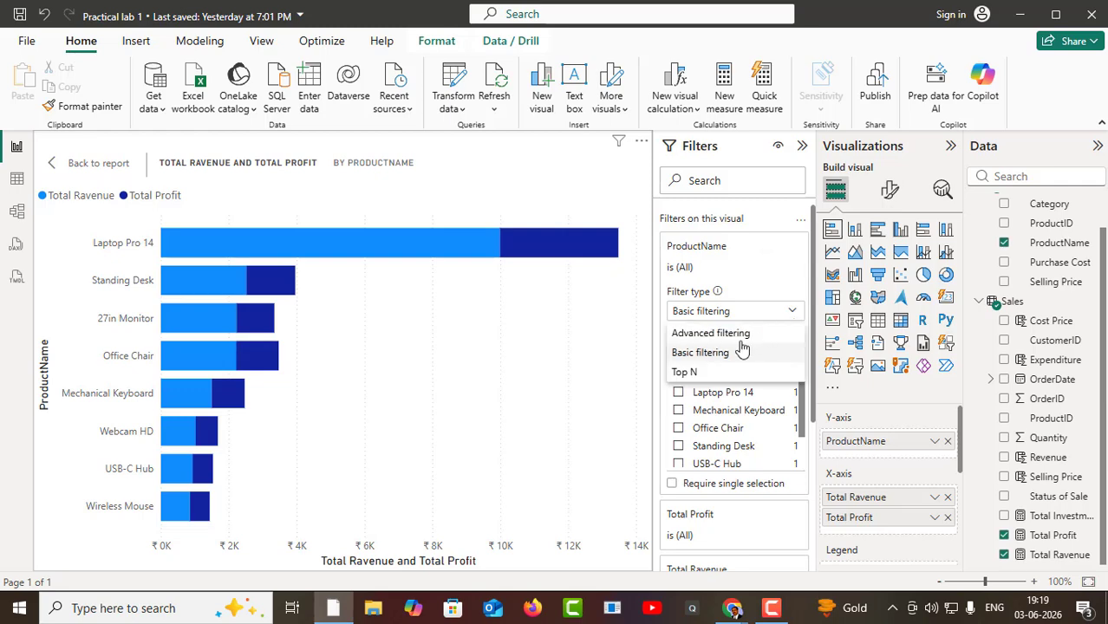
click(690, 374)
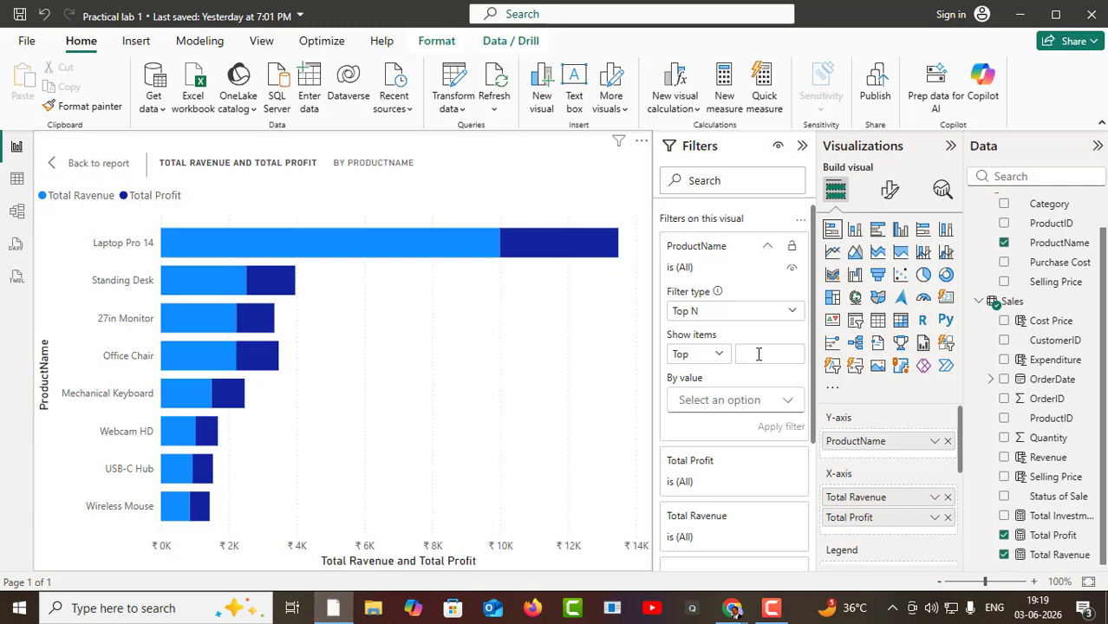
text(3)
click(718, 355)
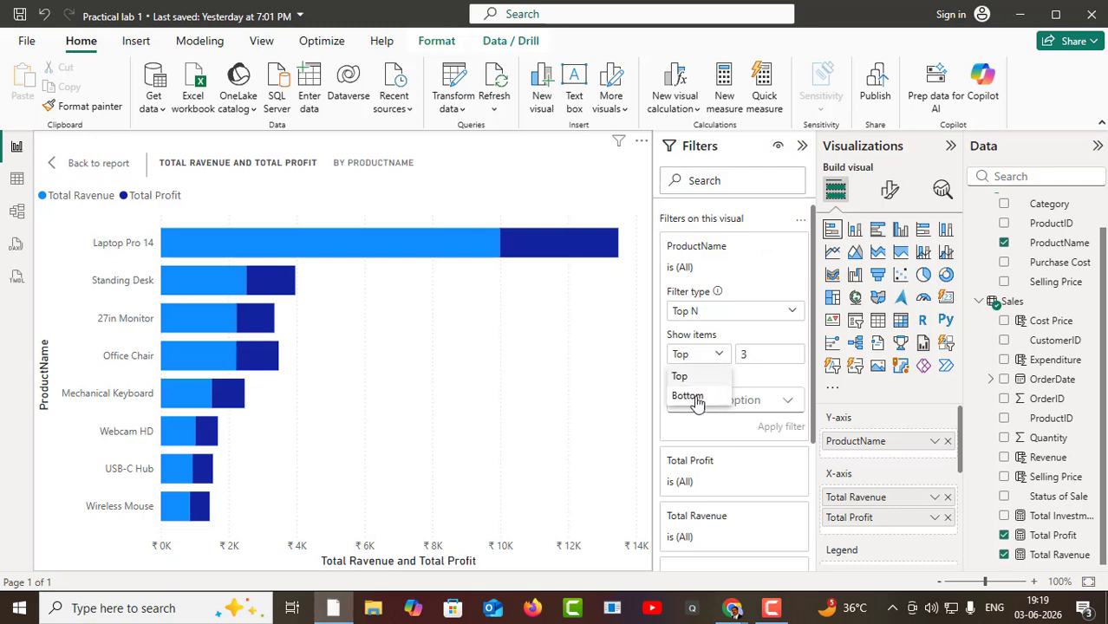
click(720, 355)
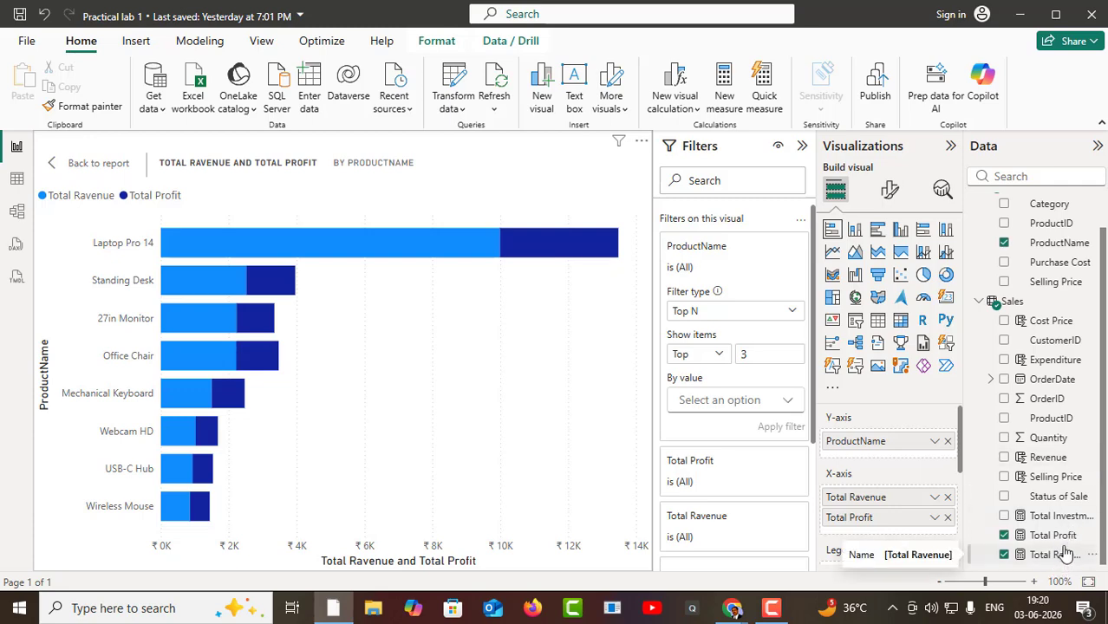
drag(1063, 540, 762, 410)
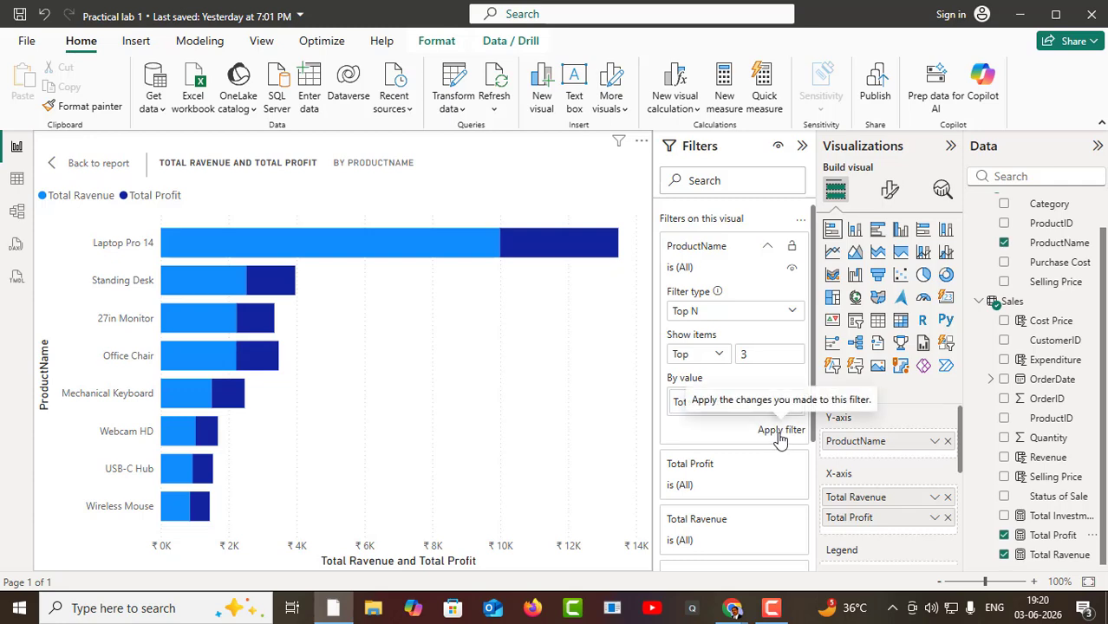
click(779, 437)
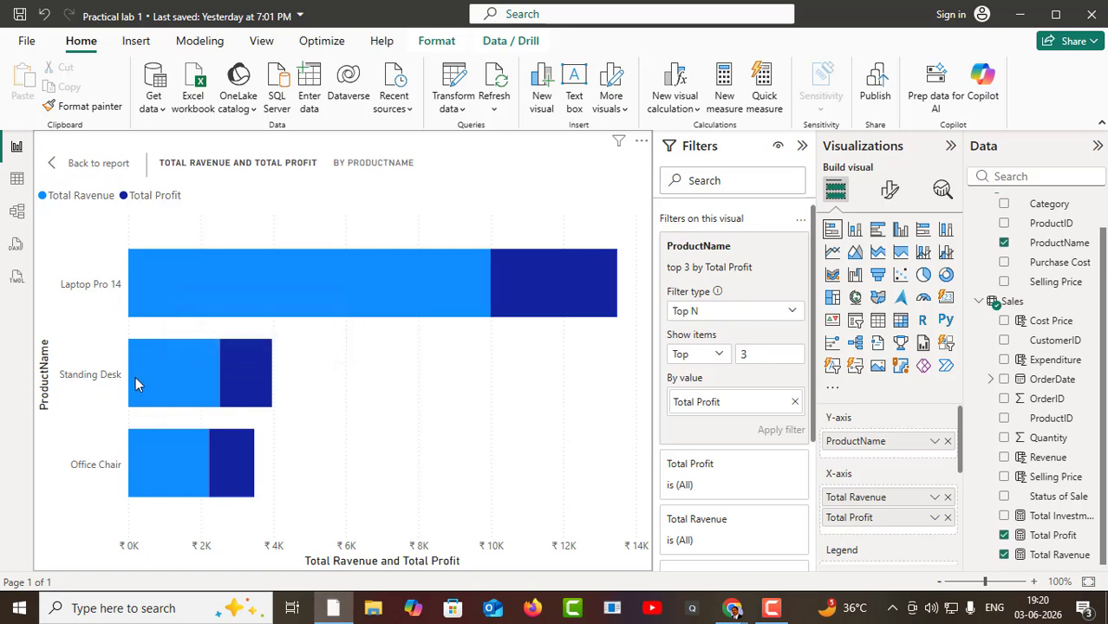
- Convert the chart to a stacked column chart and examine the Laptop Pro 14 and Standing Desk profit segments
click(855, 229)
mouse_move(255, 262)
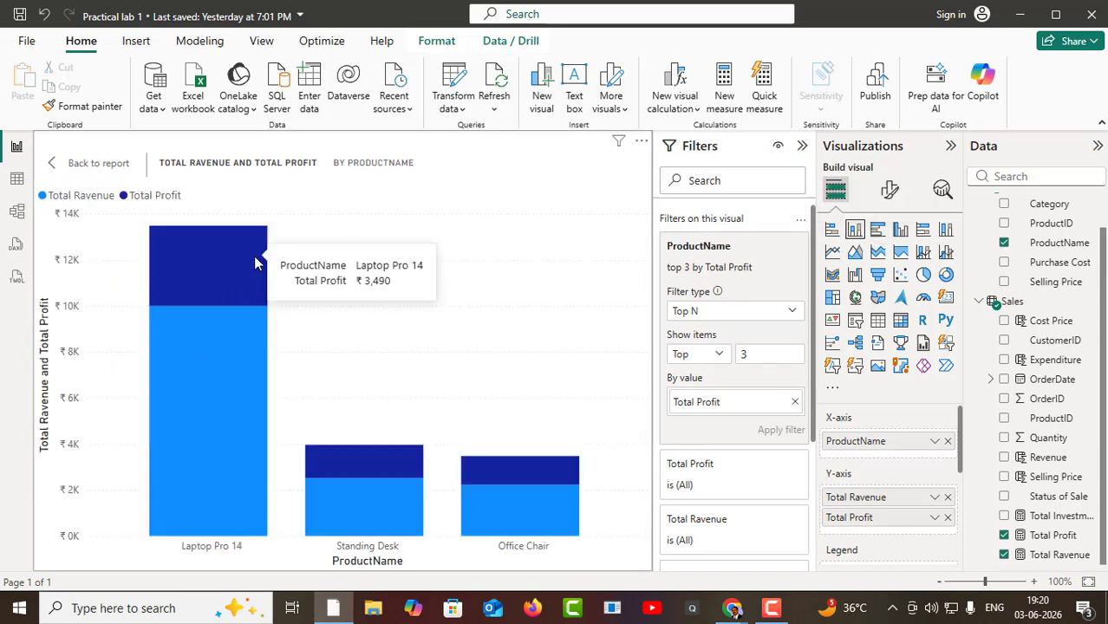
mouse_move(336, 448)
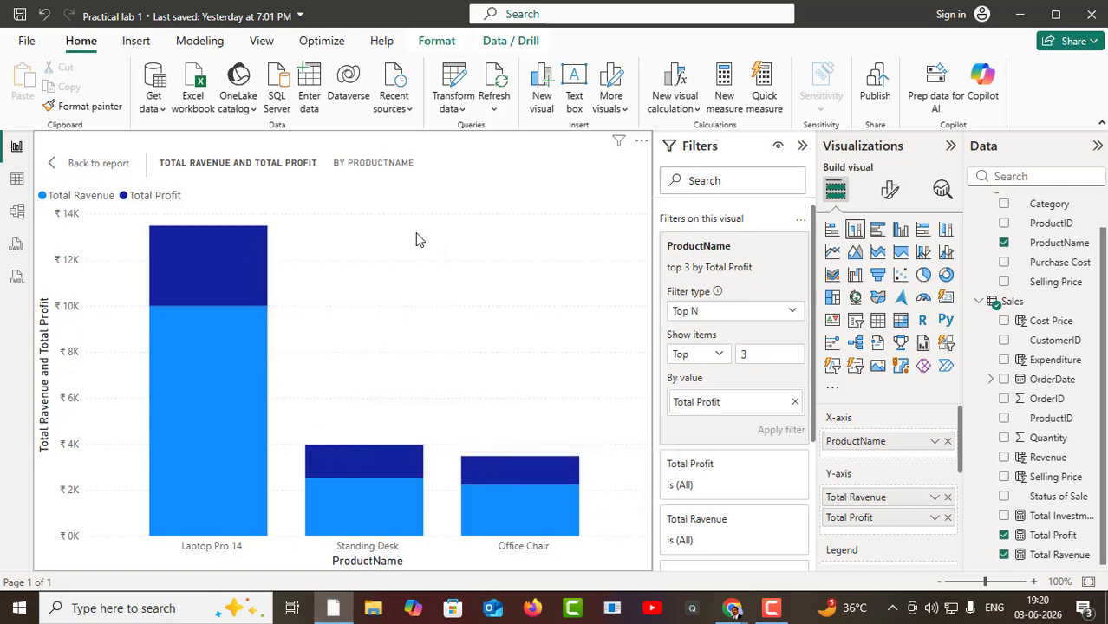
- Change the chart's ProductName filter to show the bottom 3 items by Total Profit
click(718, 356)
click(697, 396)
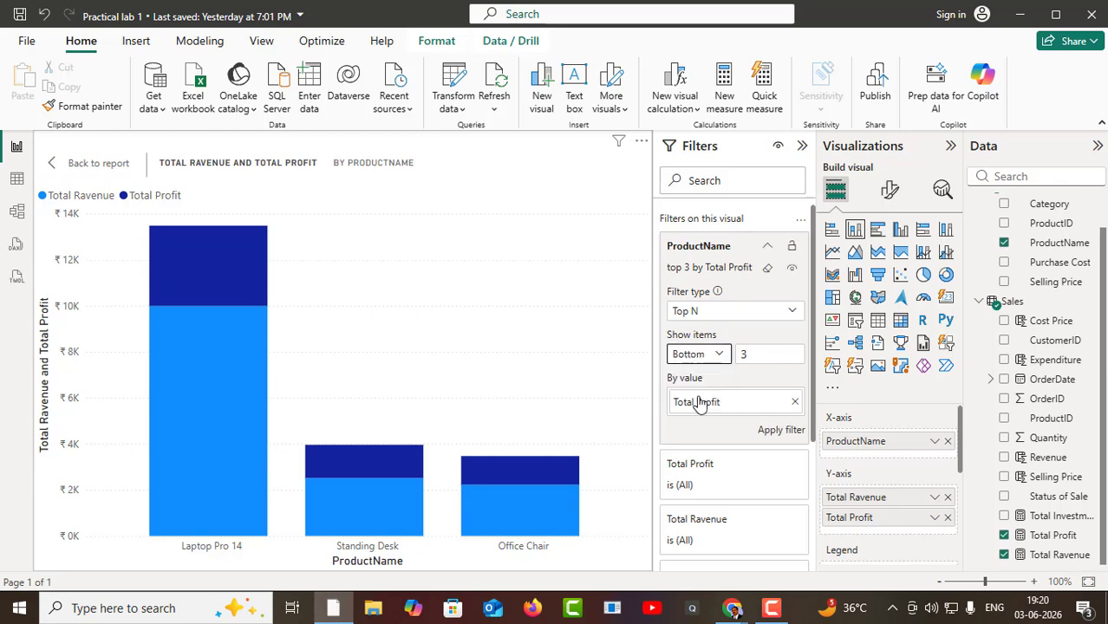
click(776, 440)
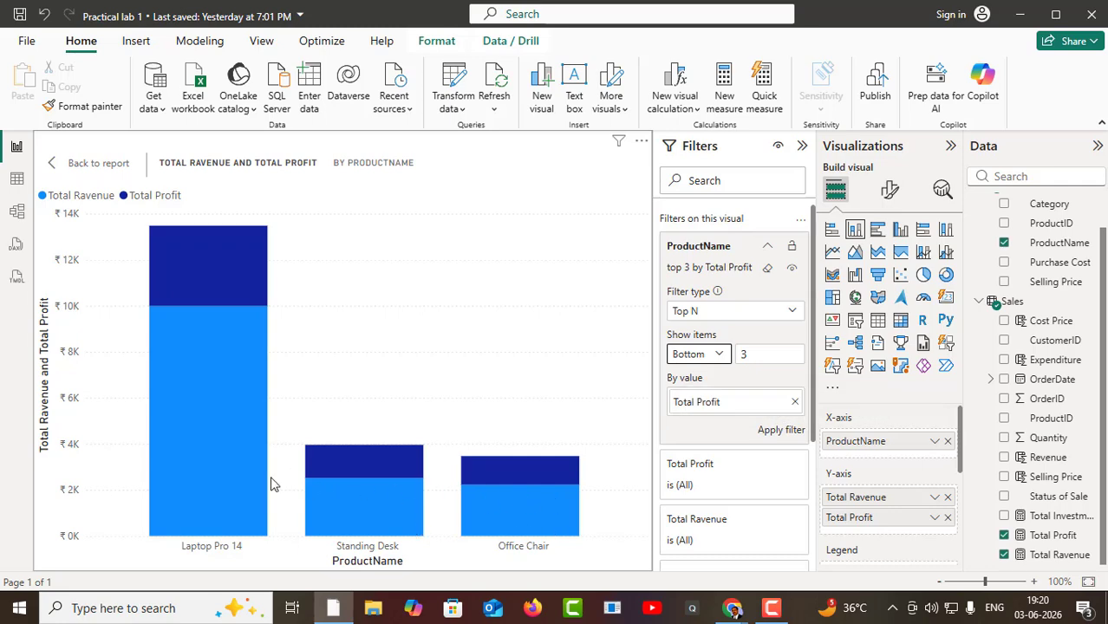
click(780, 434)
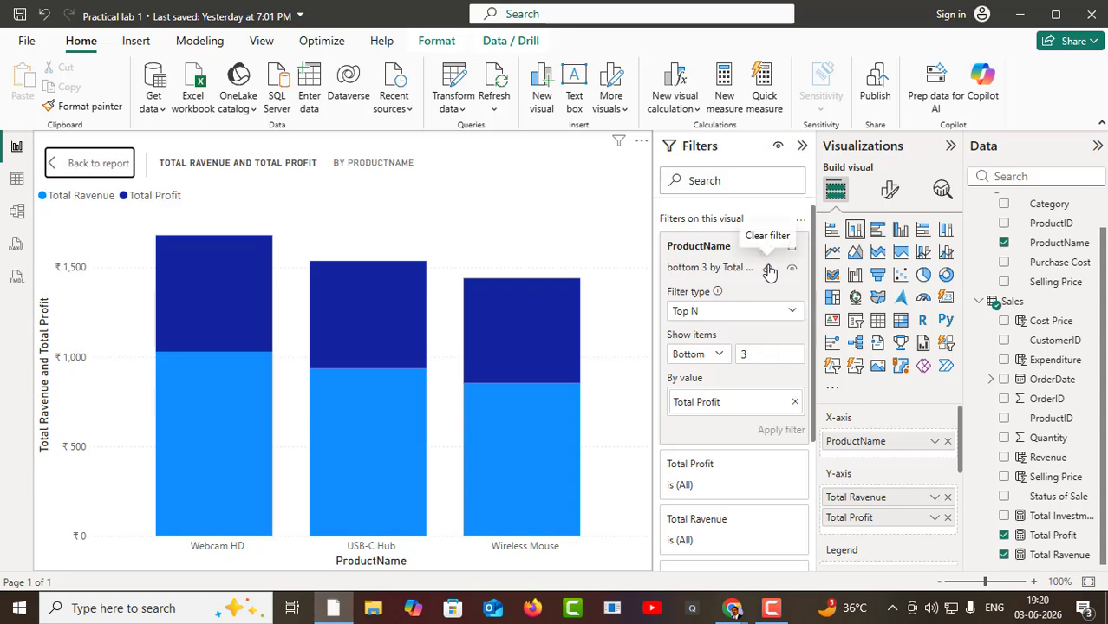
- Clear the ProductName filter and apply a new one showing the top 1 item by Total Ravenue
click(767, 268)
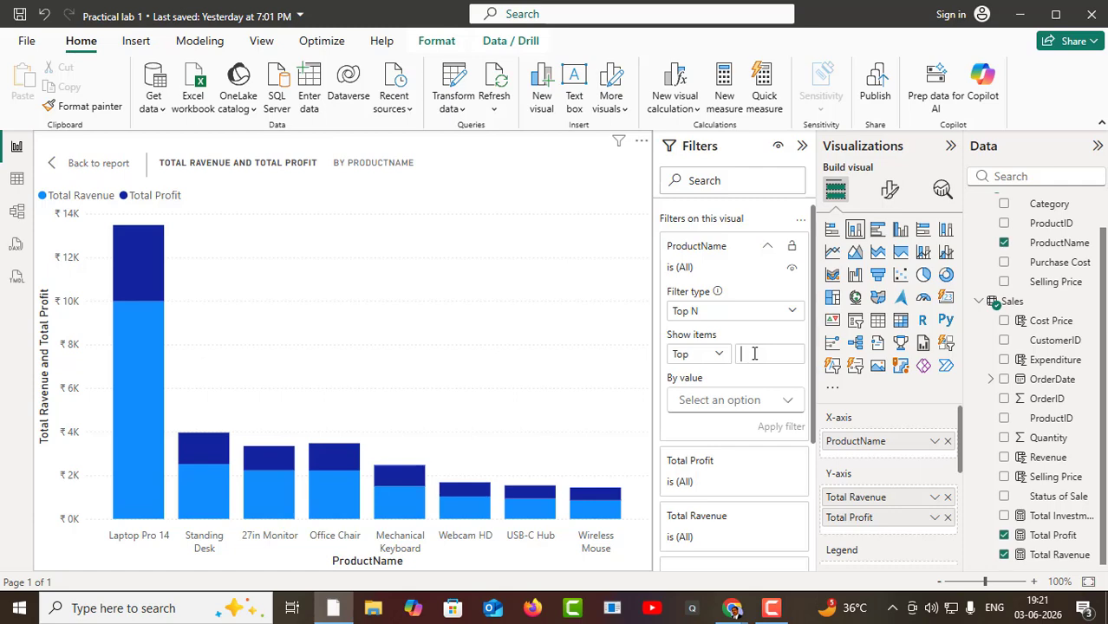
text(9)
drag(1040, 559, 746, 406)
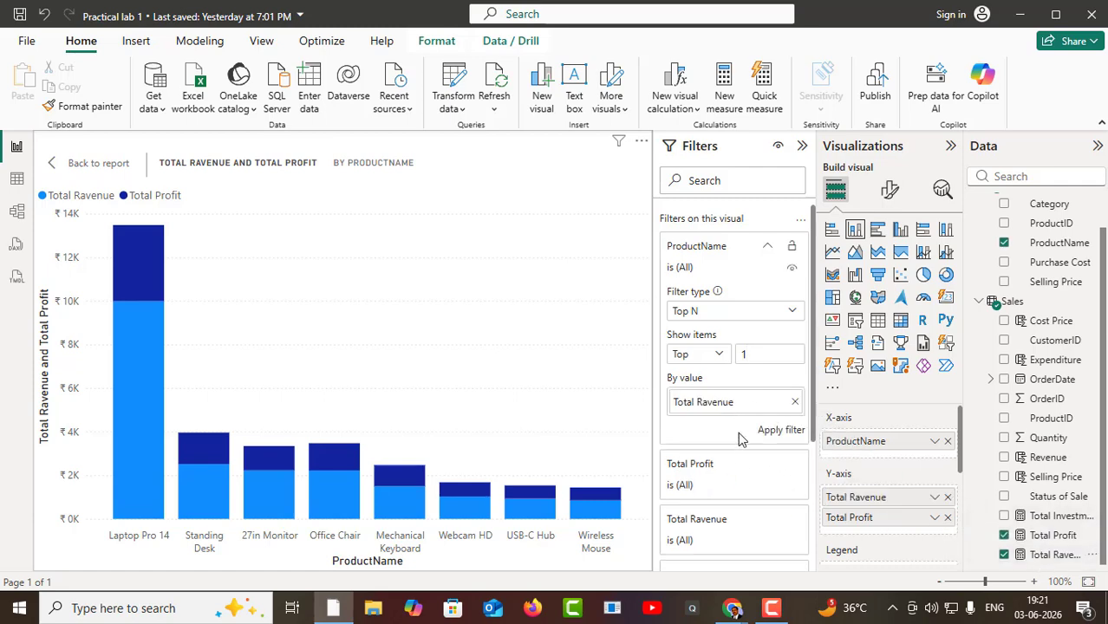
click(779, 434)
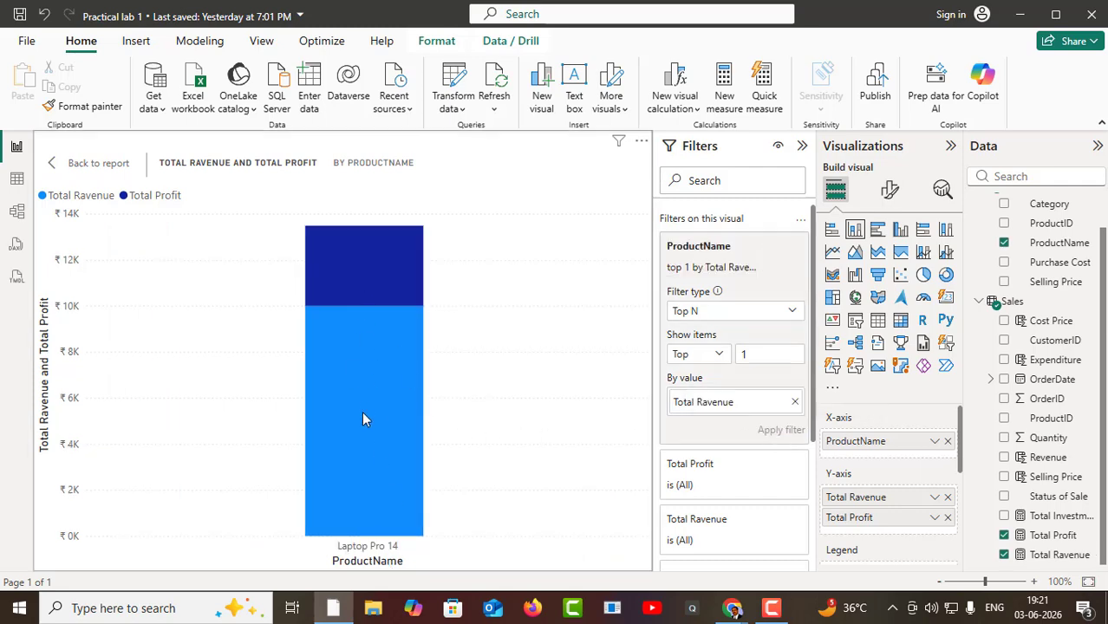
- Switch the ProductName filter to the bottom 1 item by Total Ravenue, and clear it after viewing the chart
click(716, 356)
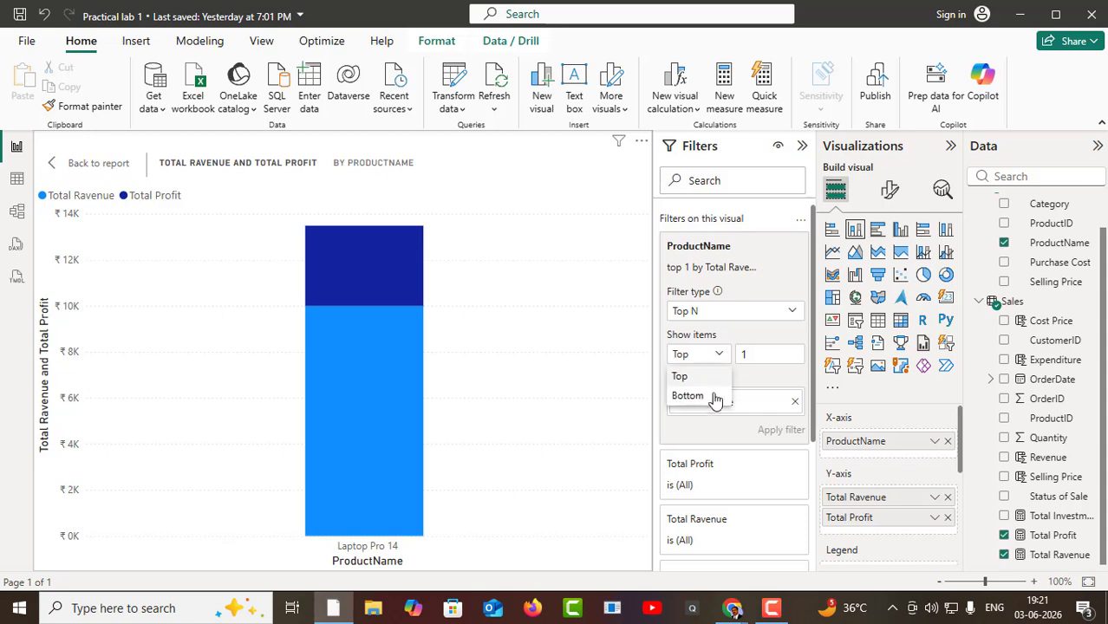
click(706, 397)
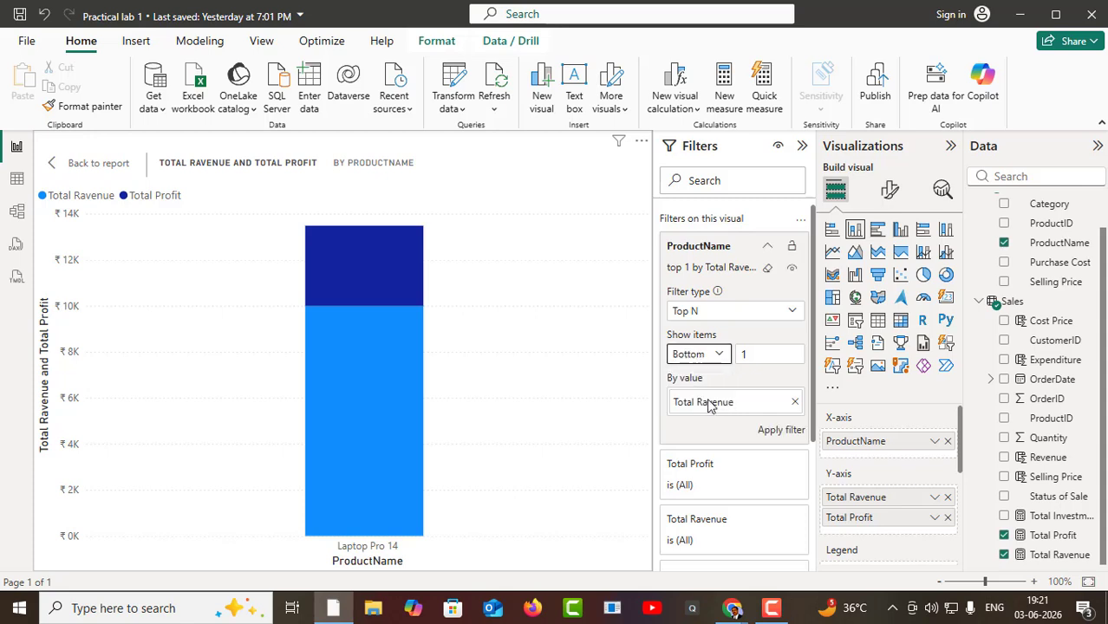
click(781, 431)
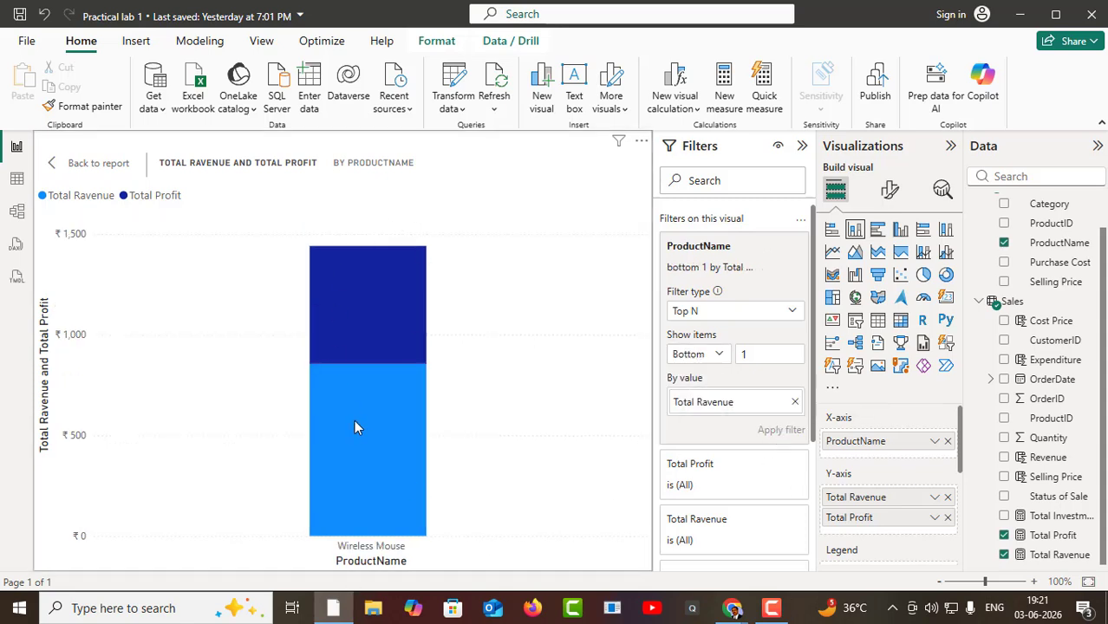
mouse_move(414, 356)
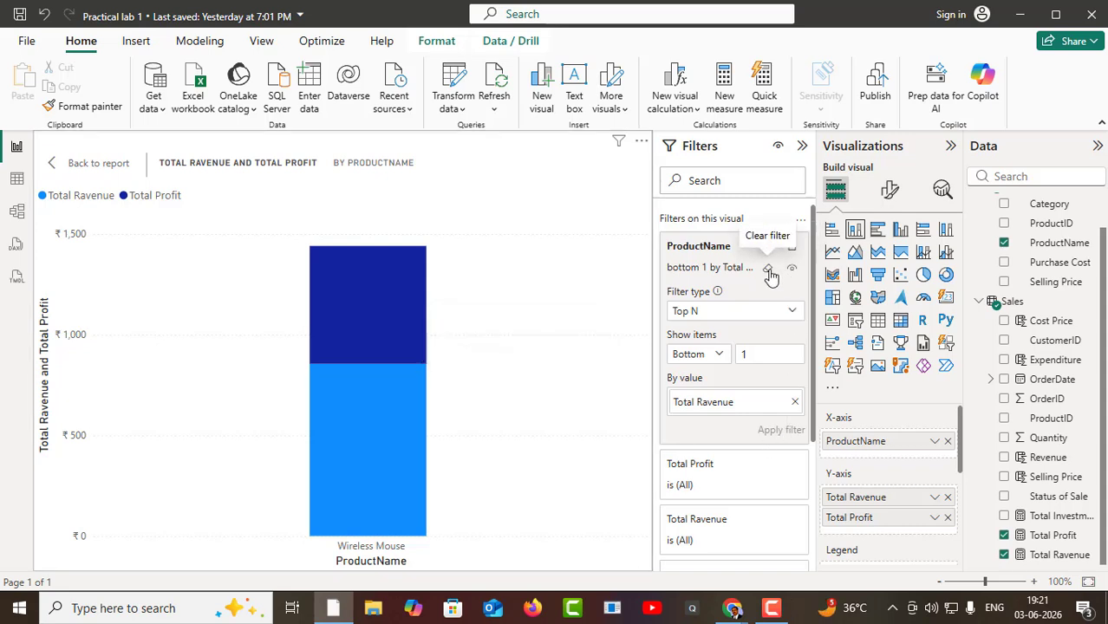
click(768, 271)
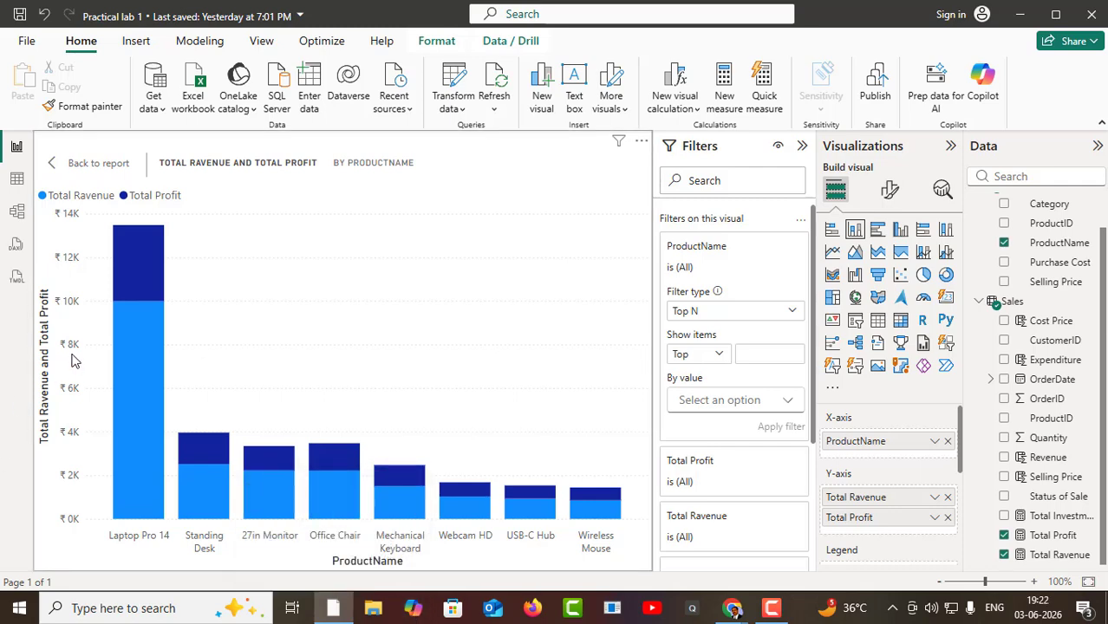
- Open the table view and examine the Category column of the products table
click(19, 180)
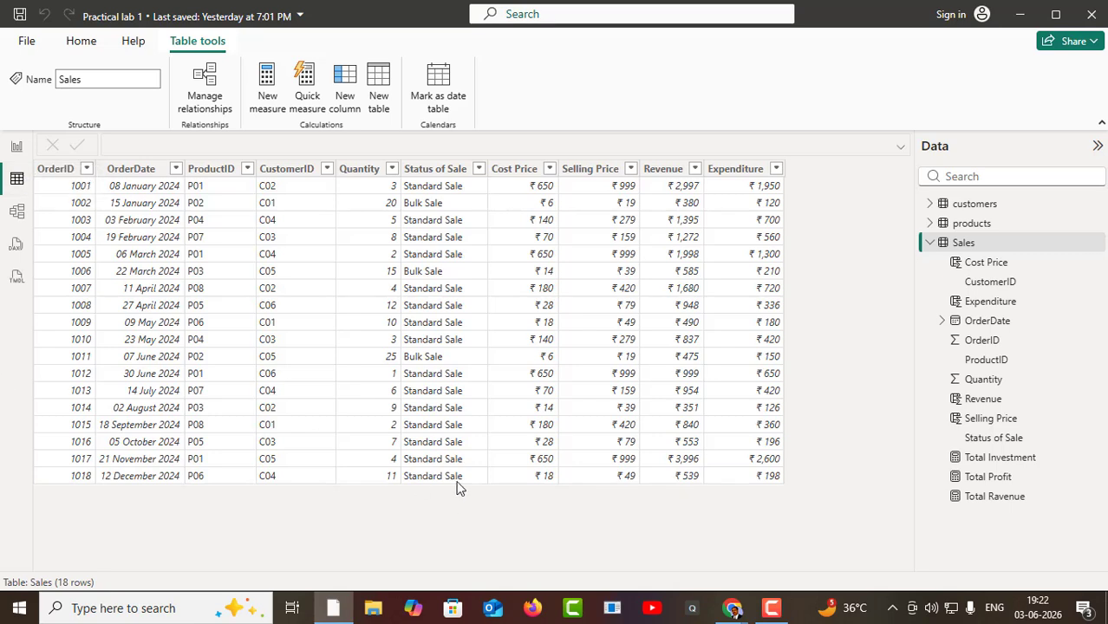
click(930, 223)
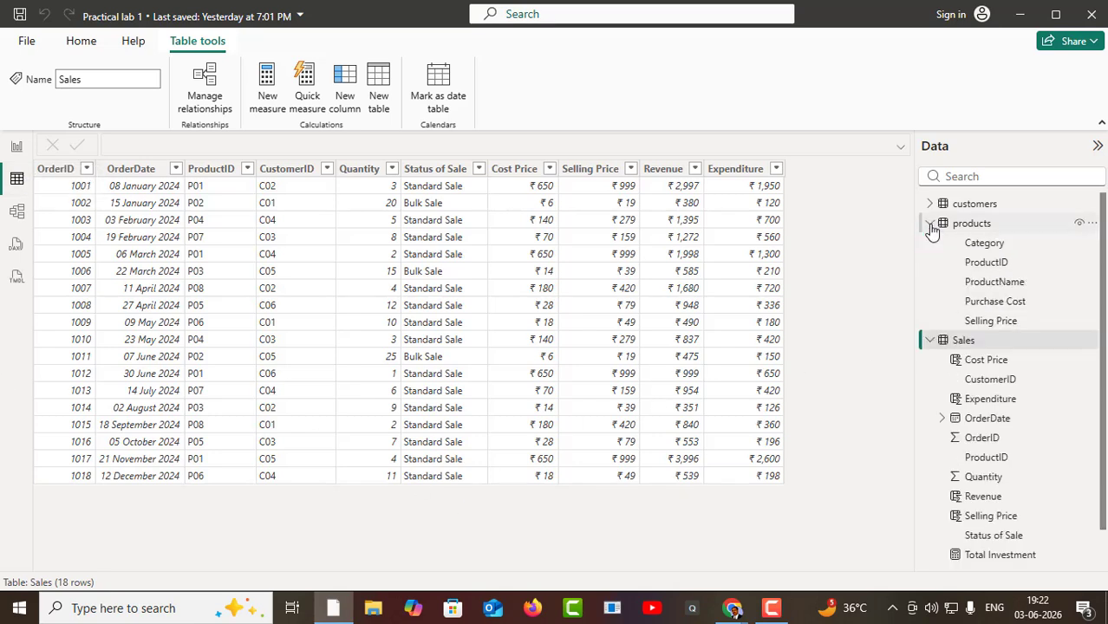
click(998, 246)
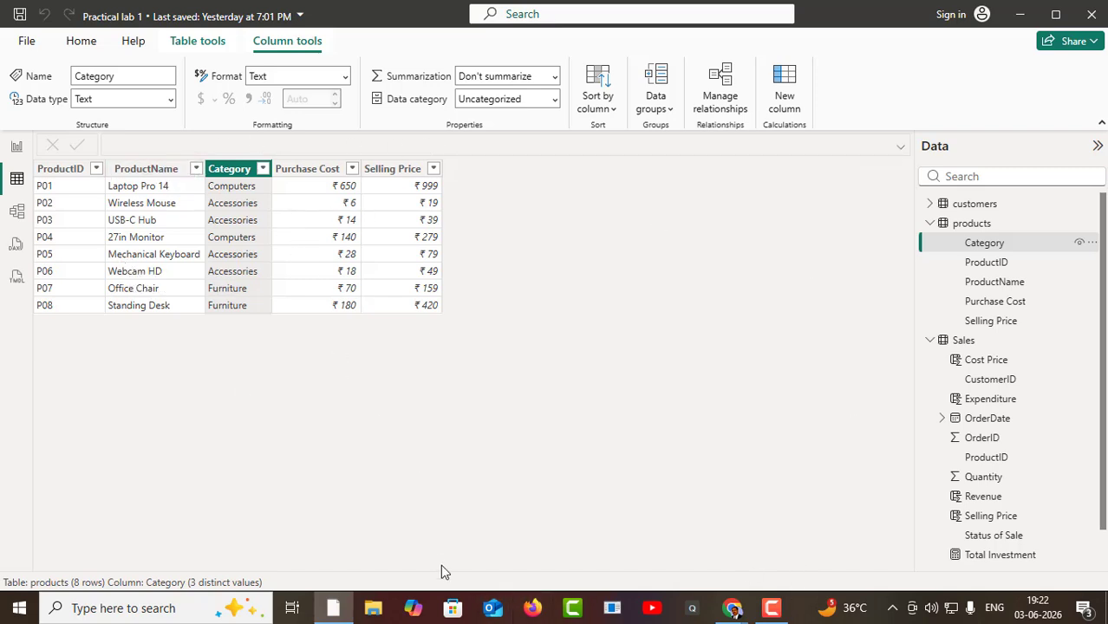
- Return to the report view and replace ProductName with Category on the X-axis of the revenue and profit chart
click(16, 146)
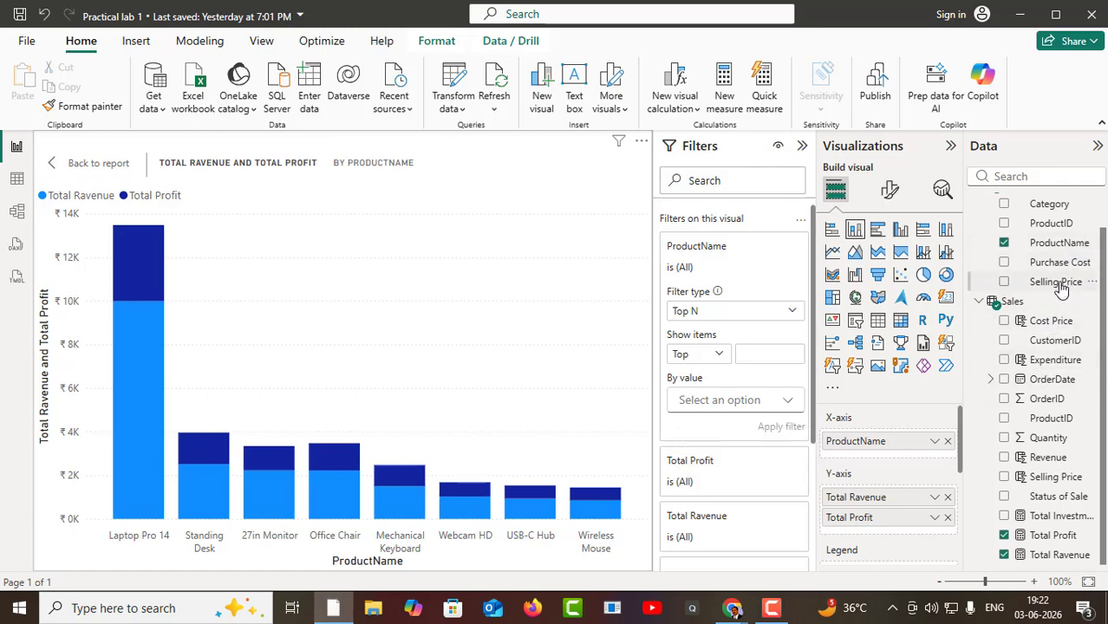
drag(1050, 211, 896, 447)
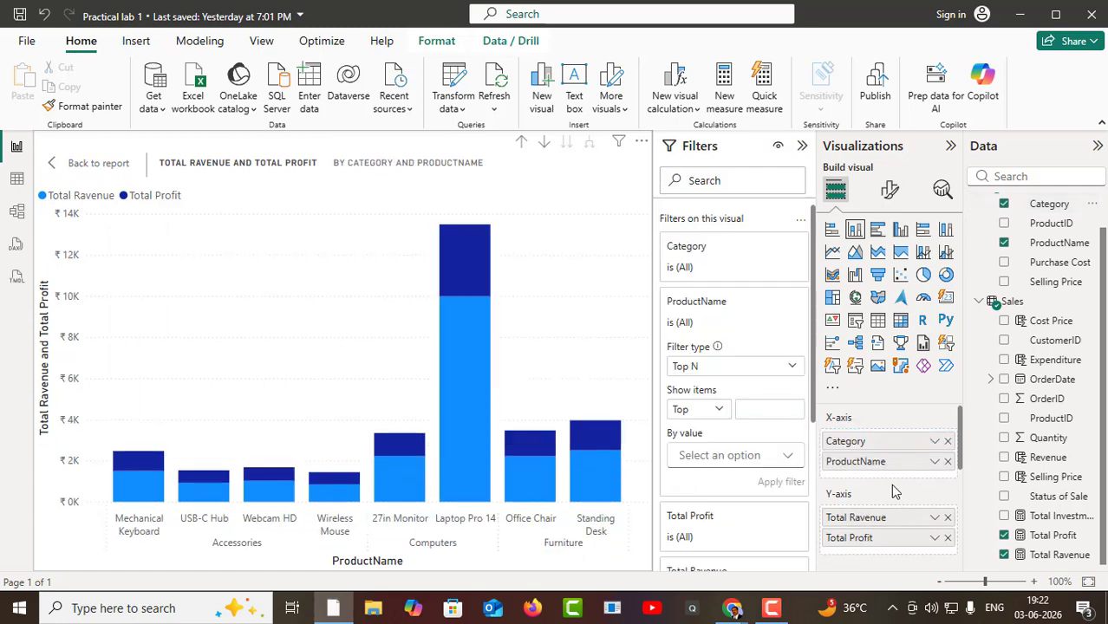
click(947, 462)
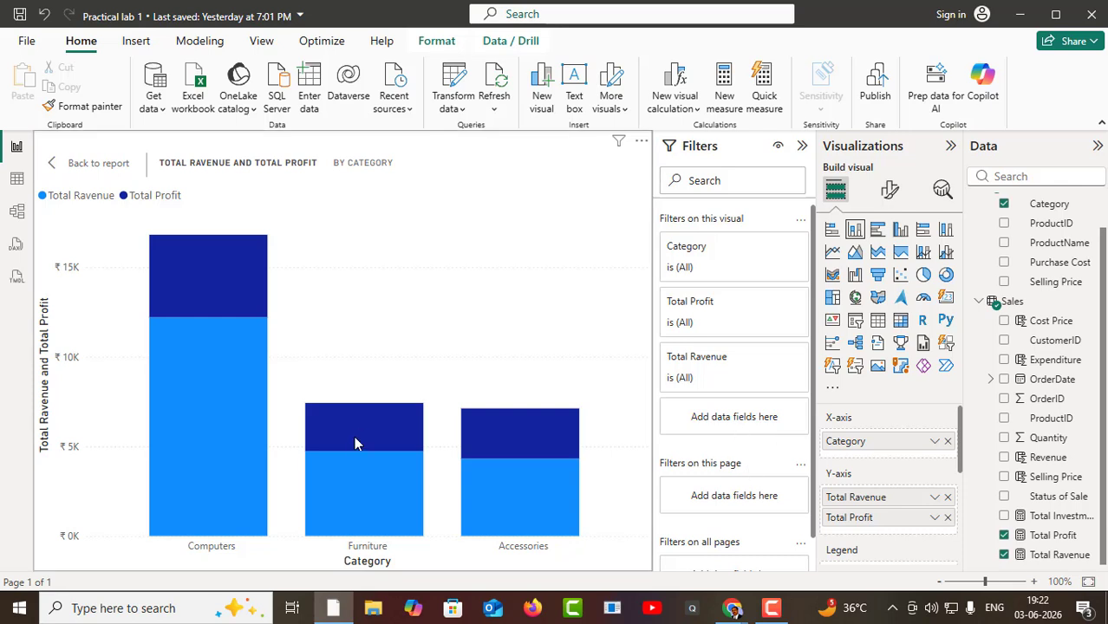
- Inspect the Total Ravenue and Total Profit values of the category columns in the stacked chart
mouse_move(215, 309)
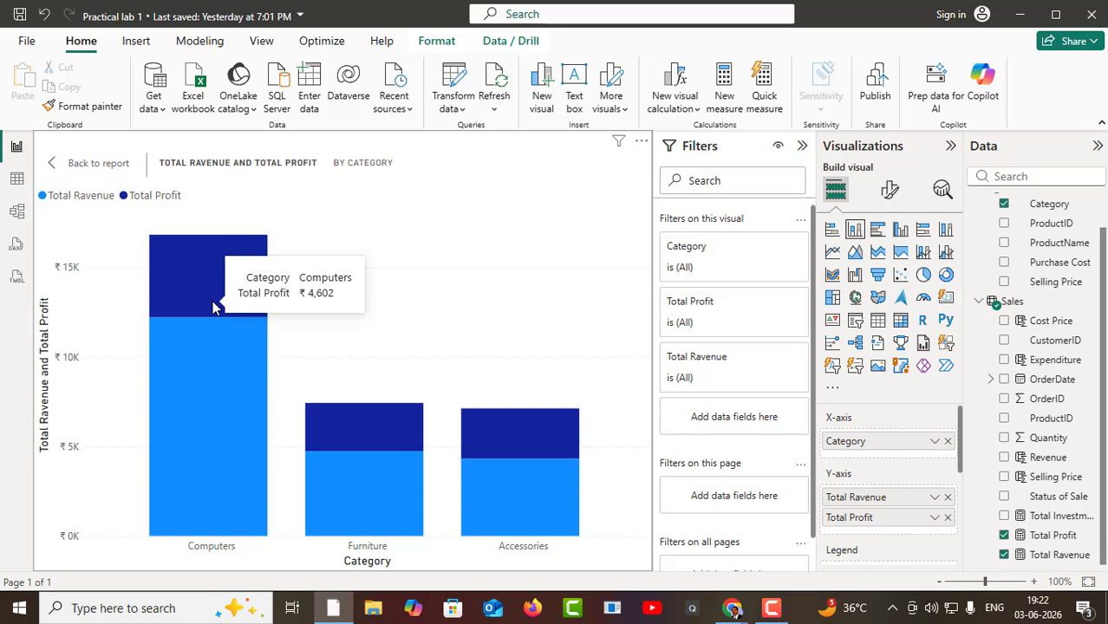
mouse_move(196, 379)
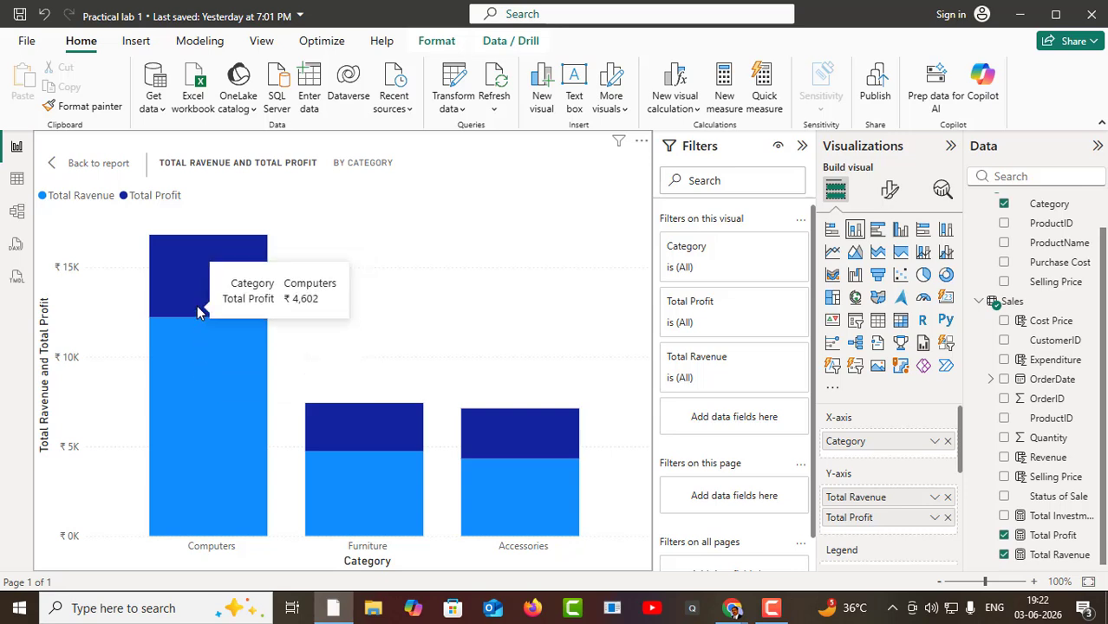
mouse_move(378, 442)
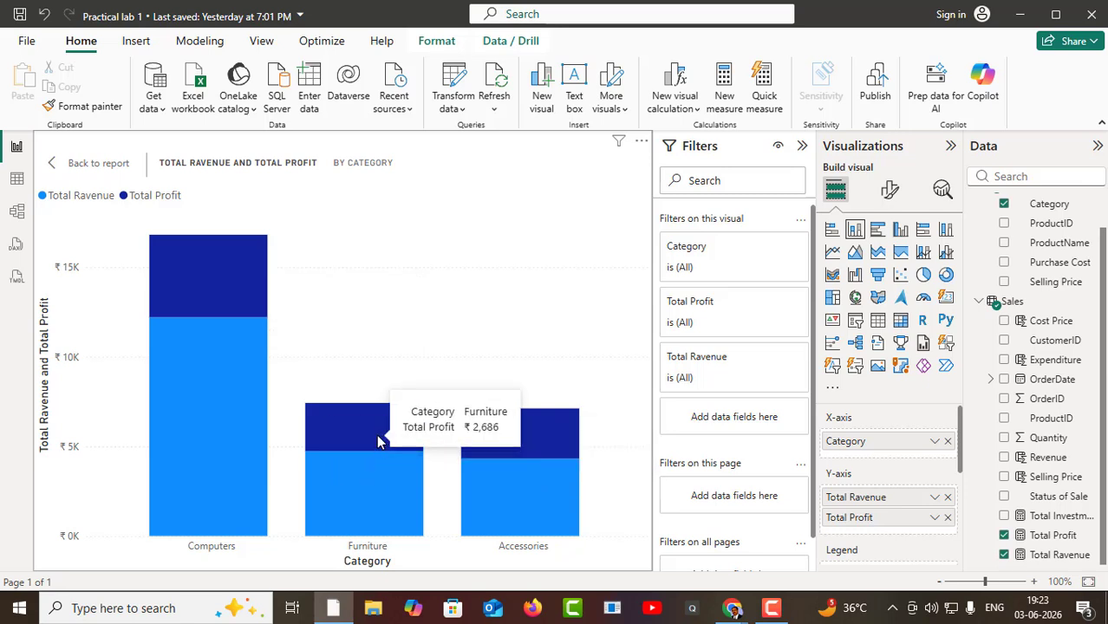
mouse_move(357, 500)
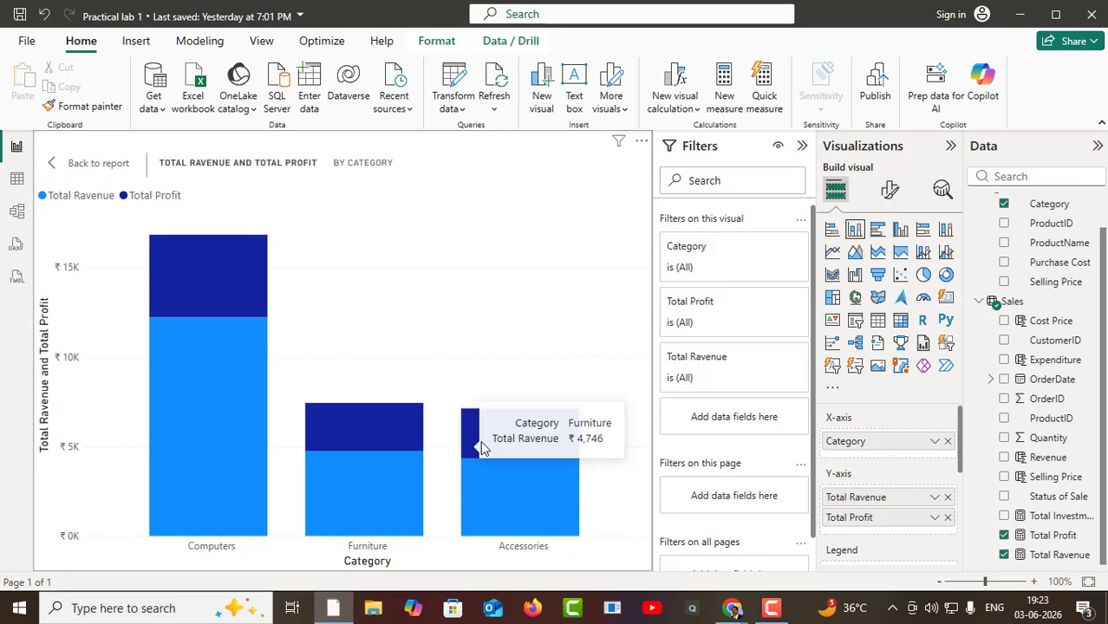
mouse_move(501, 445)
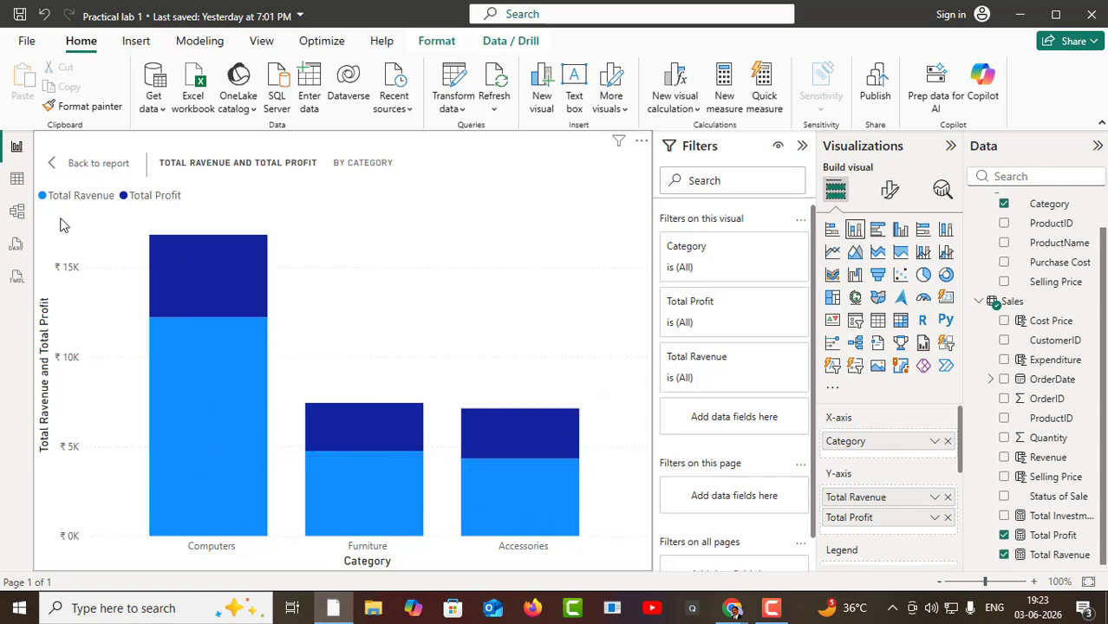
- Check the products table briefly, and leave the chart's focus mode to show the full report page
click(16, 179)
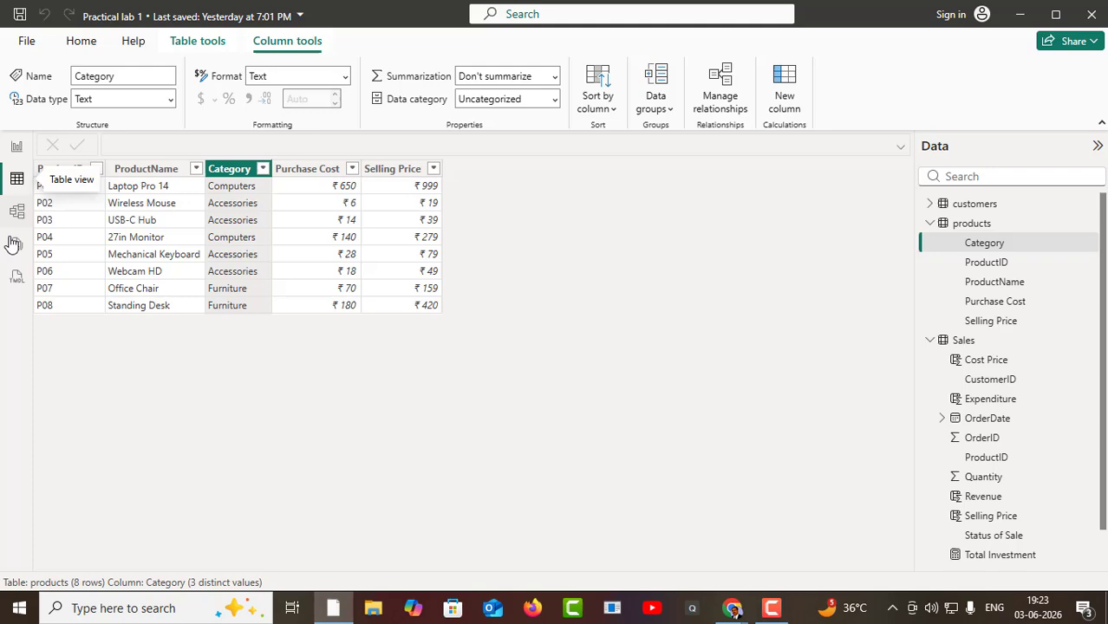
click(16, 149)
click(52, 163)
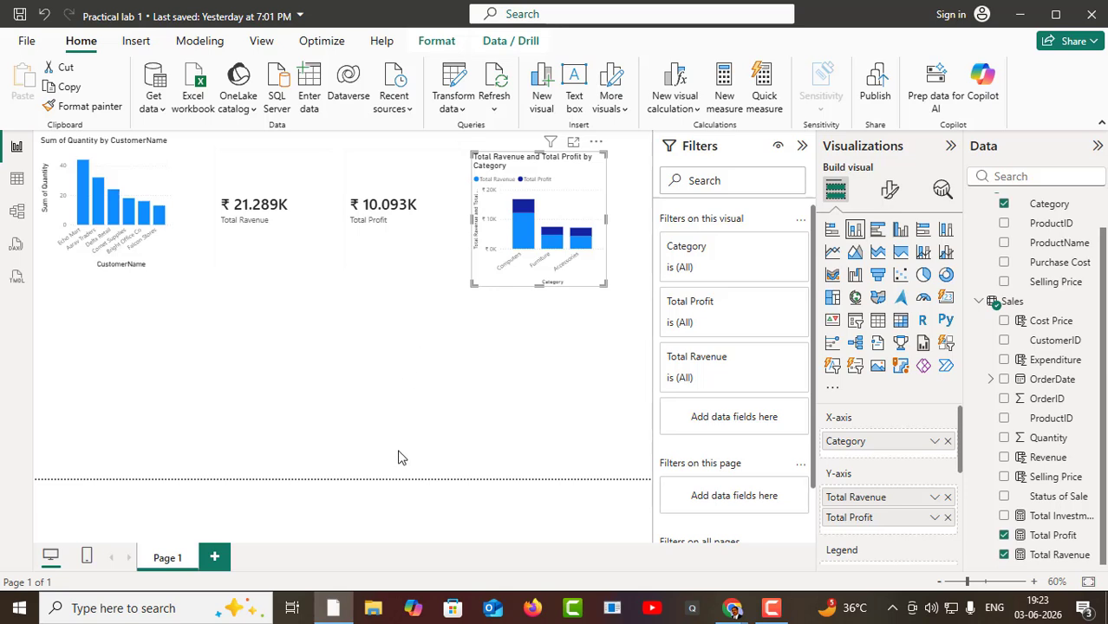
- Try converting the category chart into a matrix, and undo the conversion
click(902, 323)
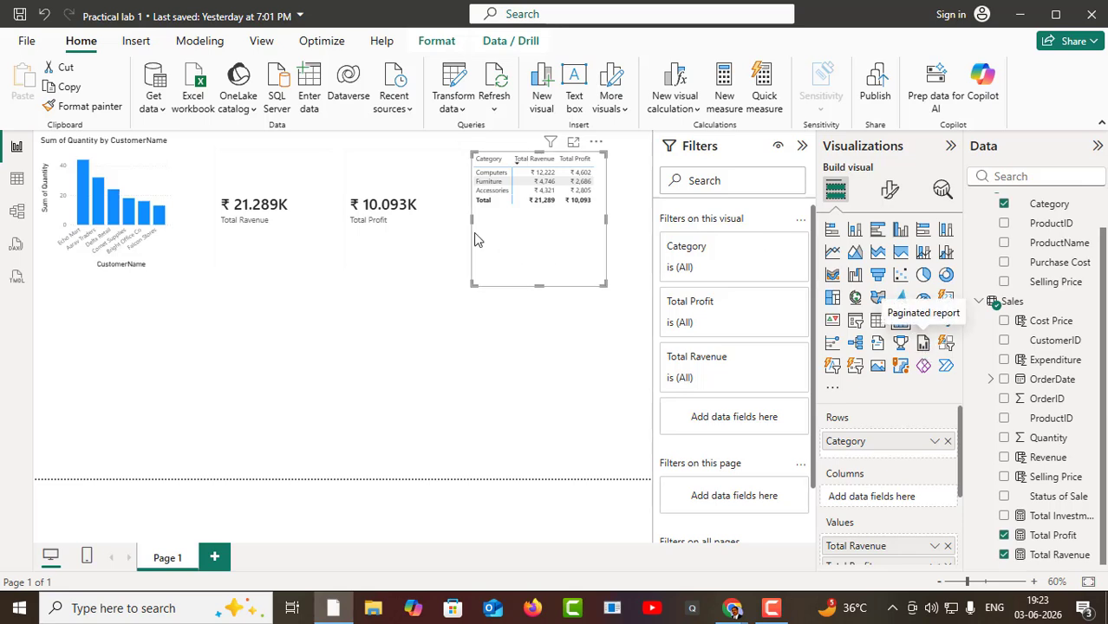
click(45, 15)
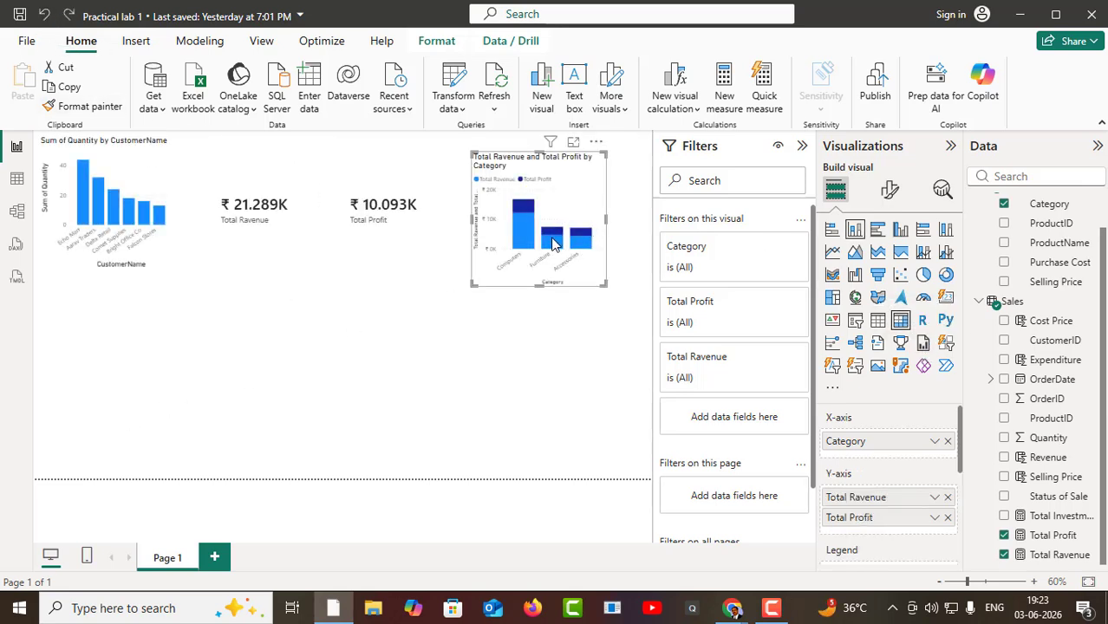
- Add a separate matrix visual below the customer quantity chart, with the products table's Category field as its rows
click(488, 314)
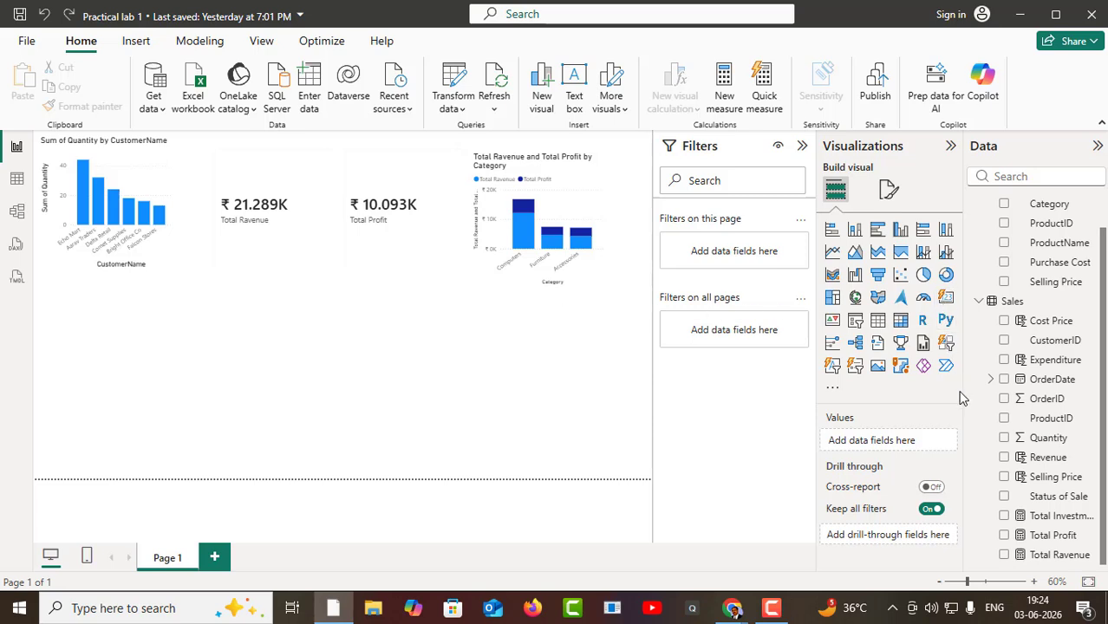
click(901, 322)
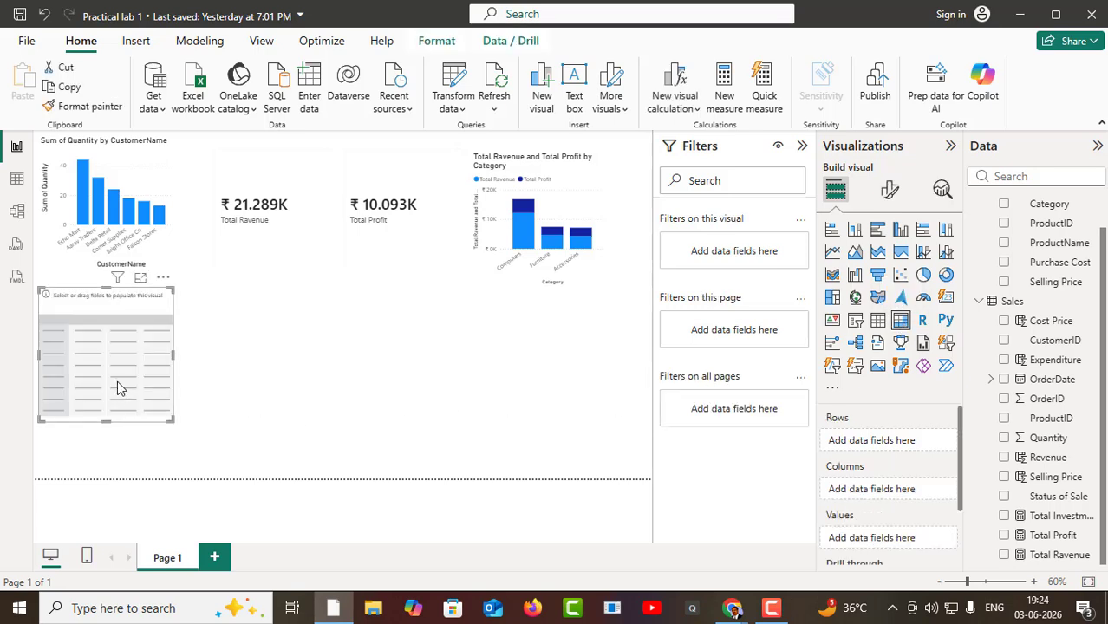
mouse_move(119, 388)
mouse_down()
mouse_move(163, 385)
mouse_move(123, 396)
mouse_up()
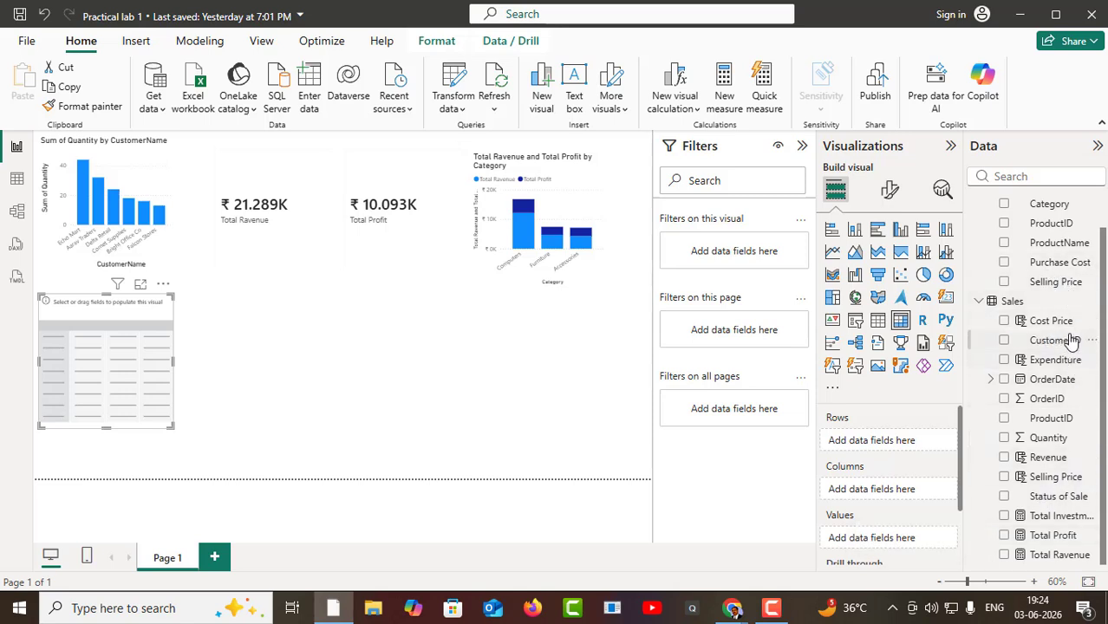
scroll(1049, 315, up, 1)
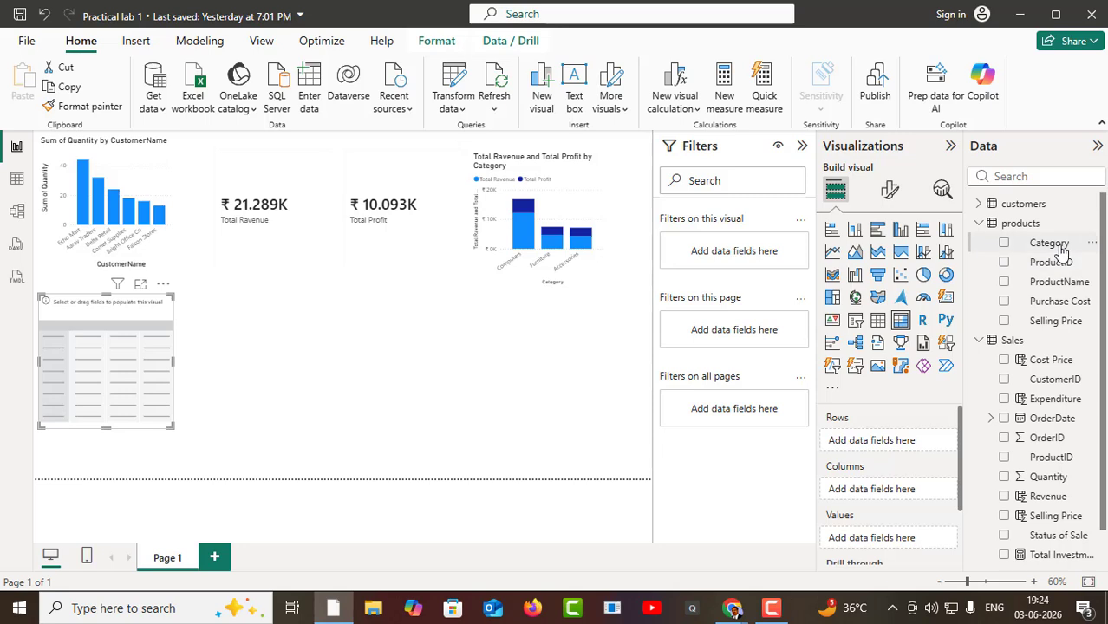
drag(1062, 246, 919, 447)
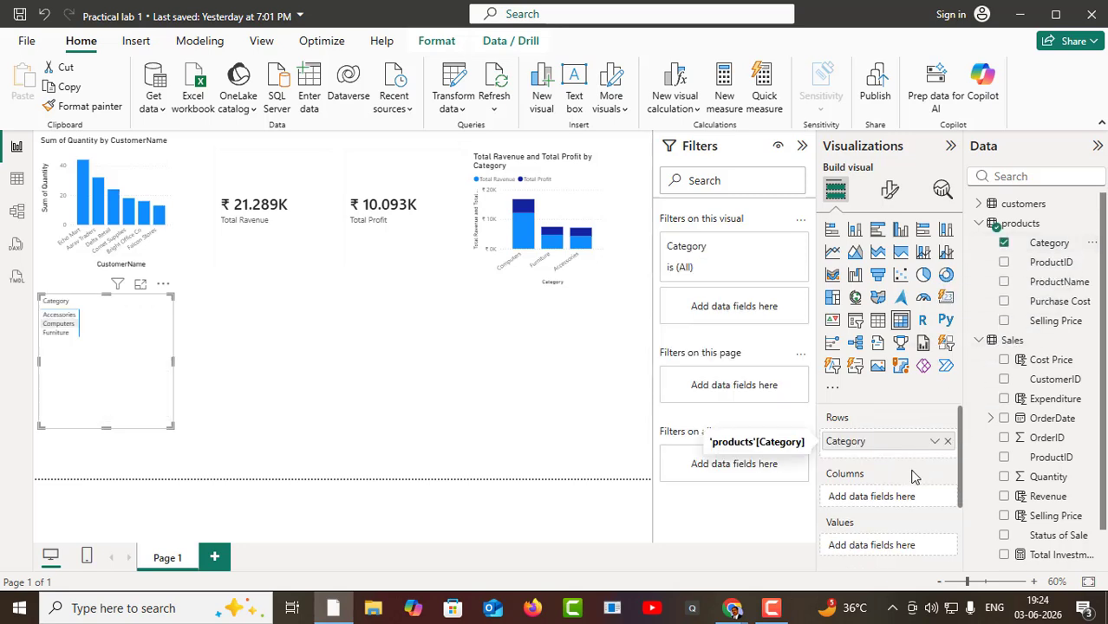
- Add Total Ravenue to the matrix's values and ProductName below Category in its rows
scroll(914, 503, down, 2)
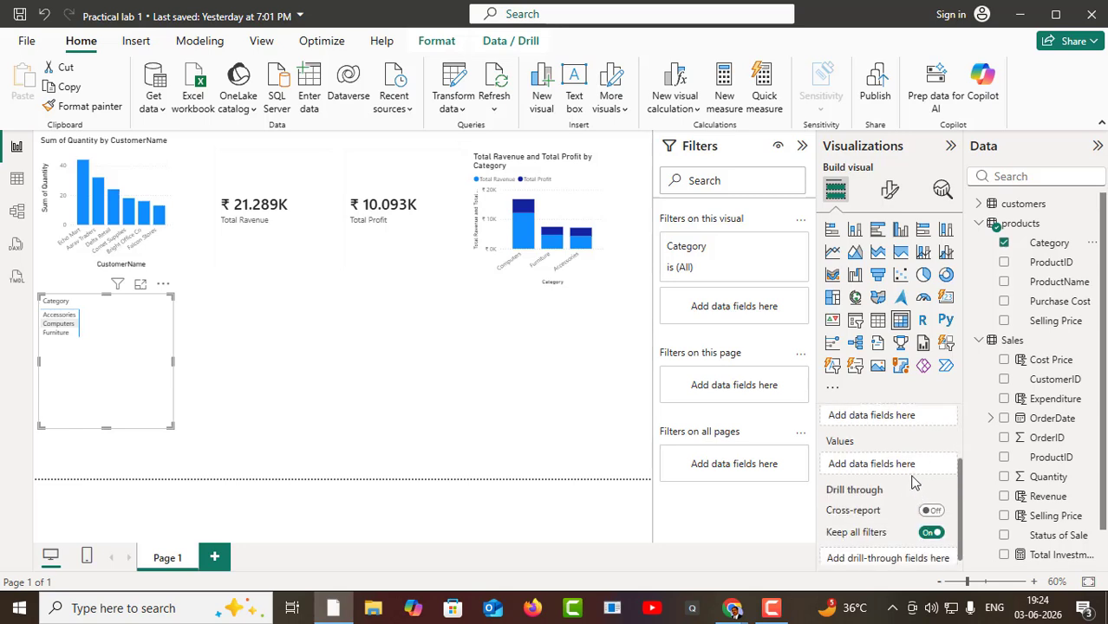
scroll(1049, 547, down, 1)
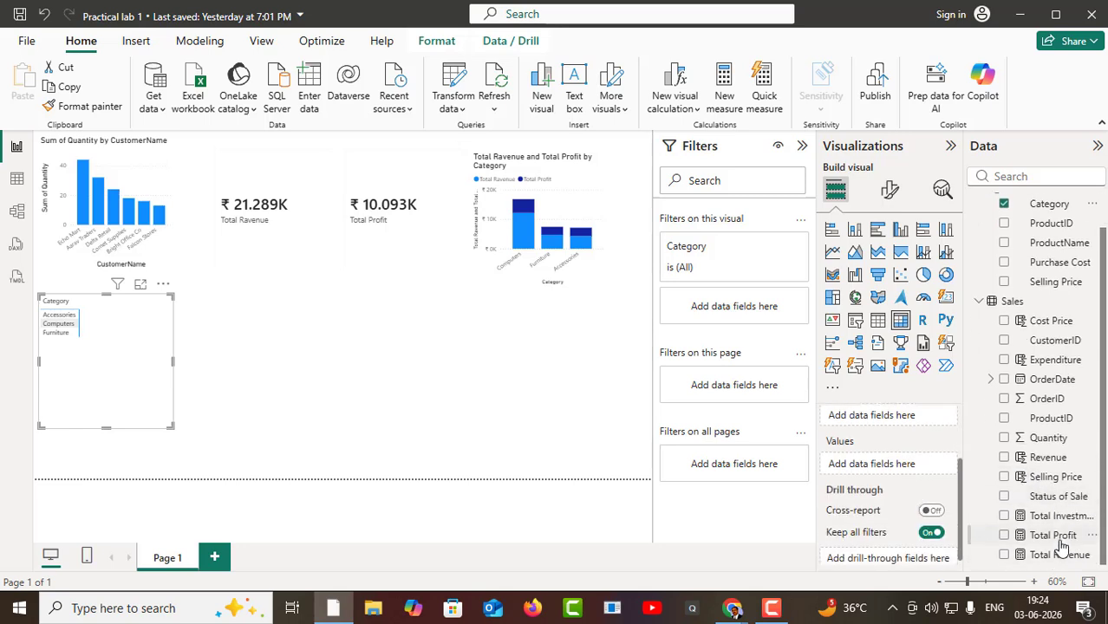
drag(1059, 560, 906, 468)
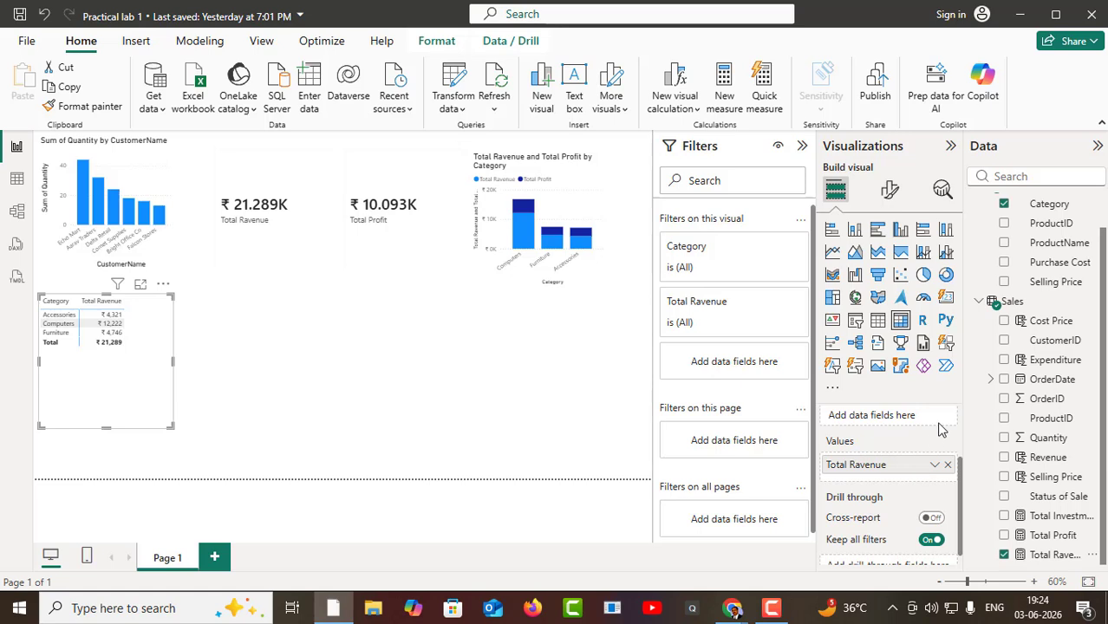
scroll(942, 427, up, 3)
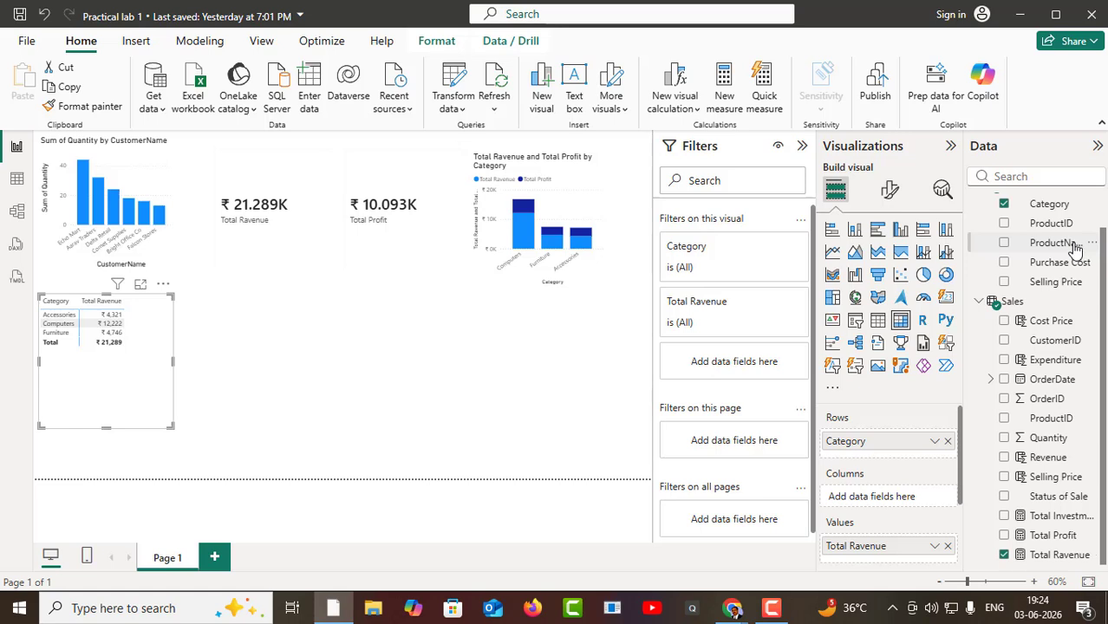
drag(1068, 245, 930, 457)
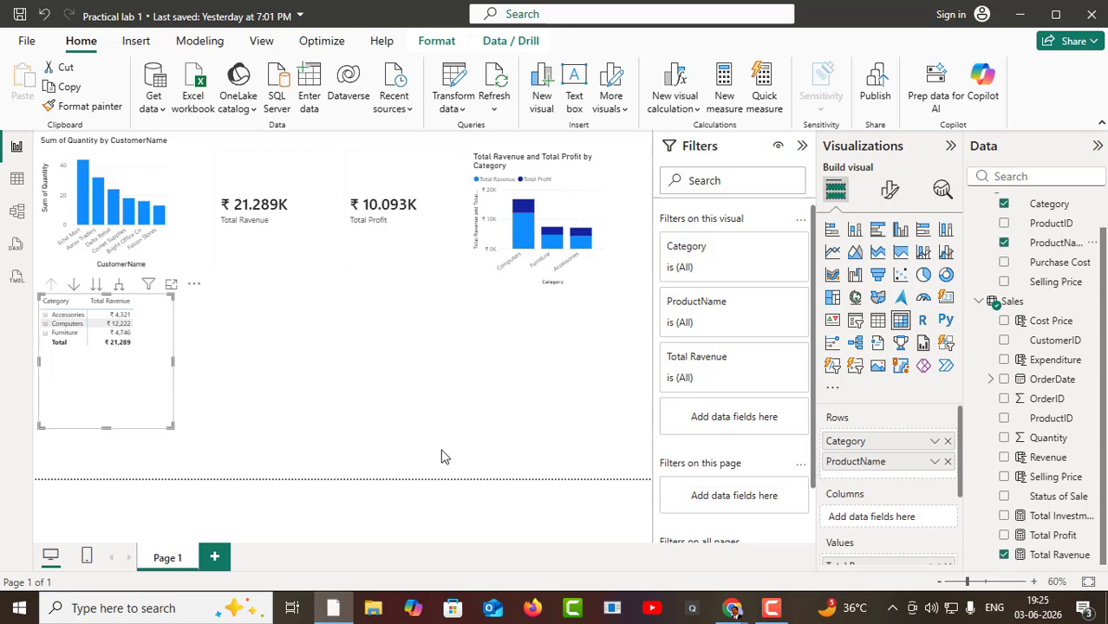
- Open the matrix in focus mode, enlarge the view to 164%, and add Total Profit to its values
click(171, 284)
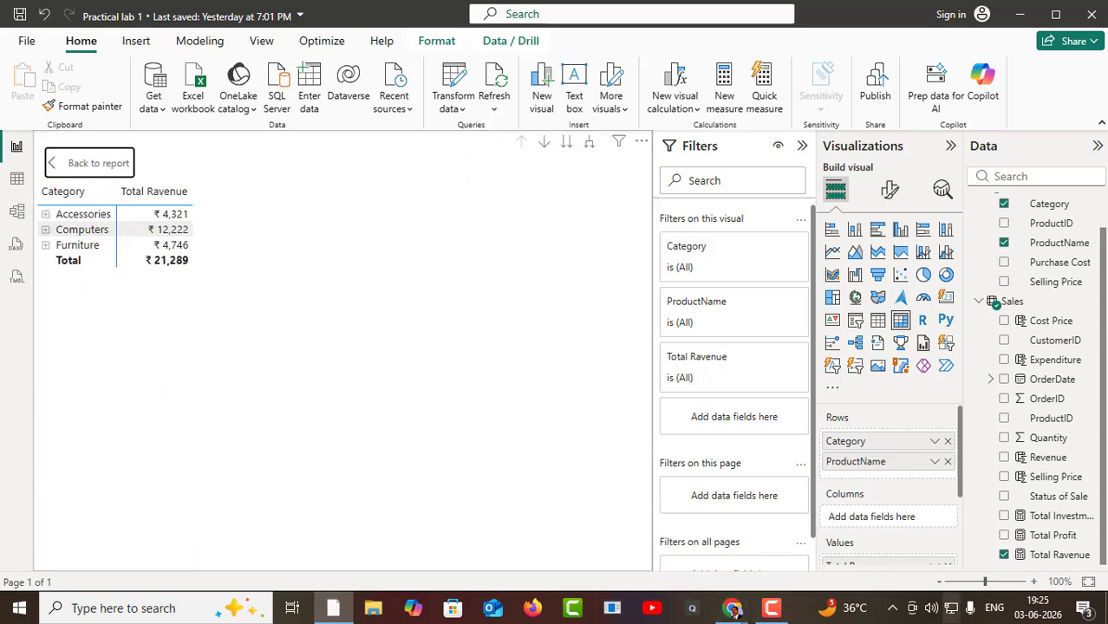
drag(988, 586, 994, 585)
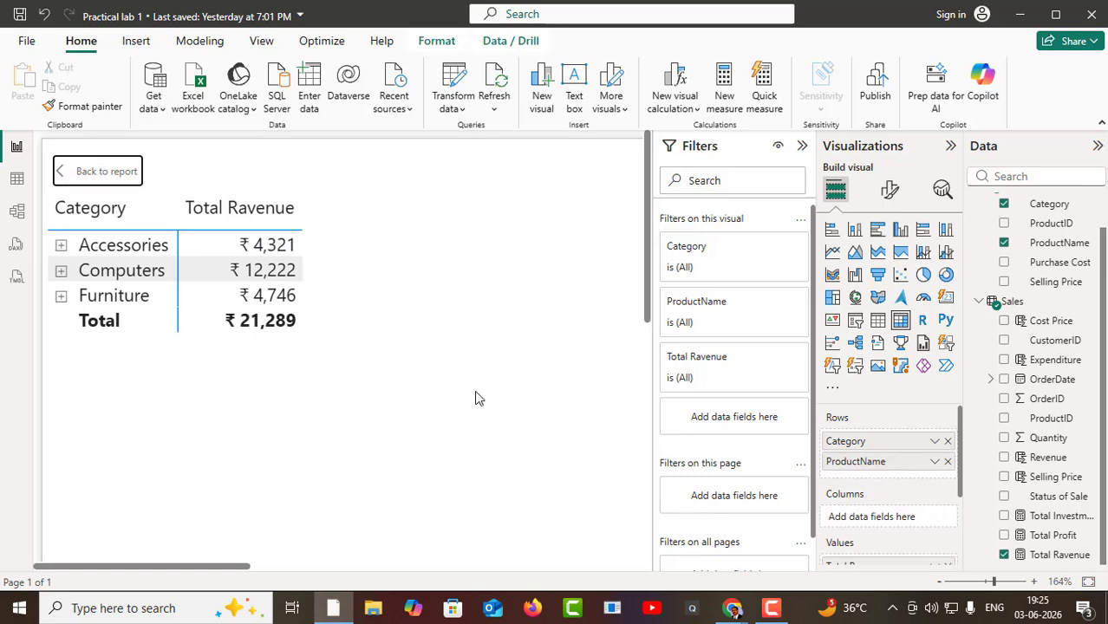
scroll(887, 501, down, 2)
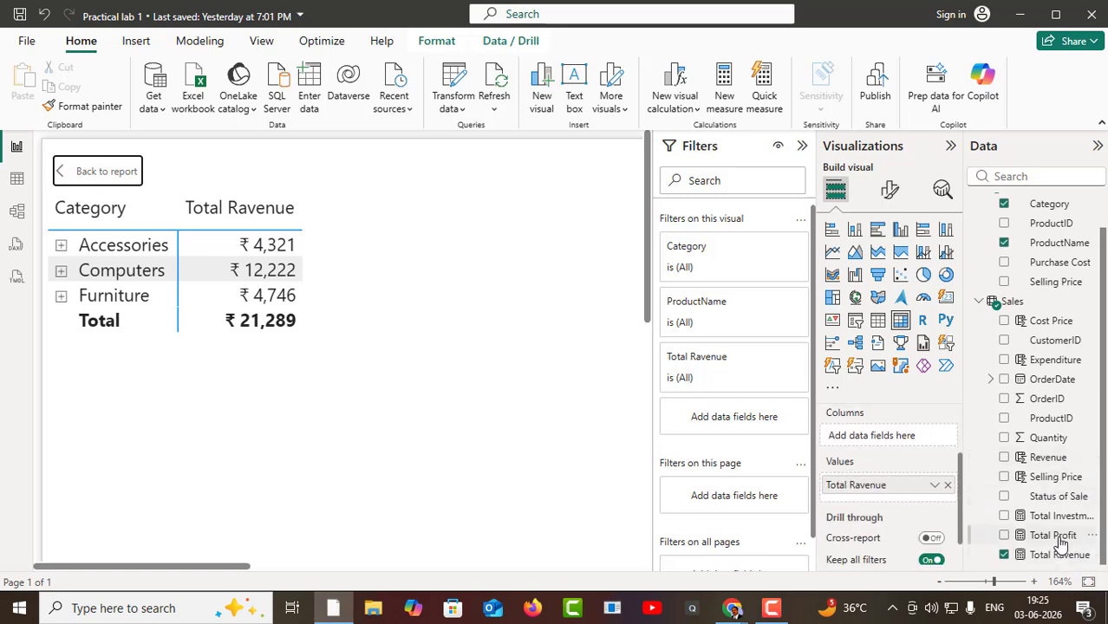
drag(1060, 539, 913, 503)
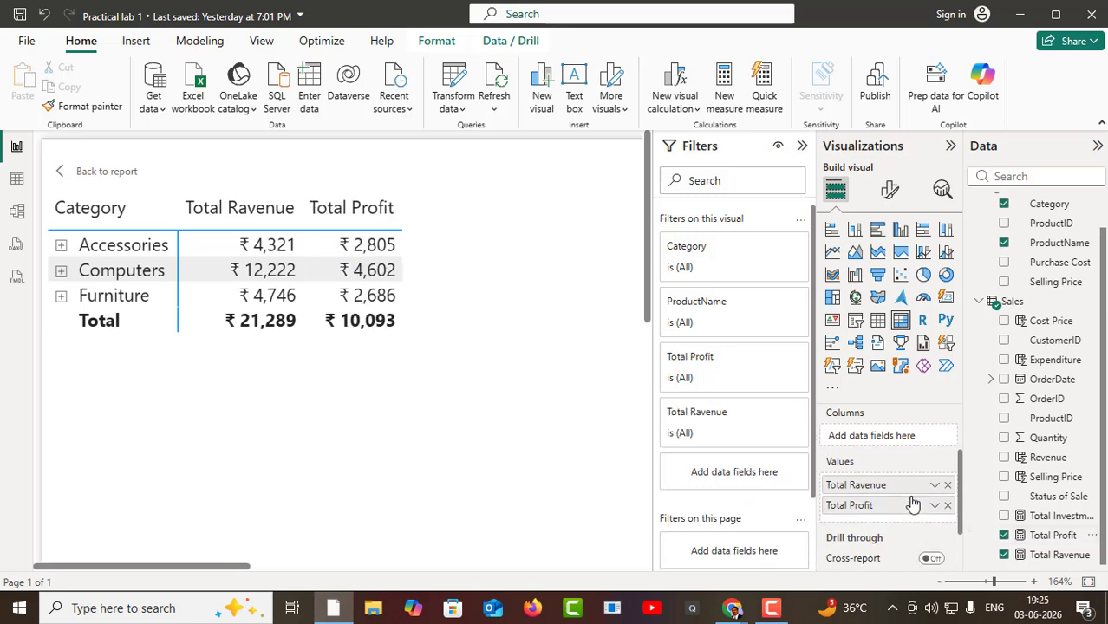
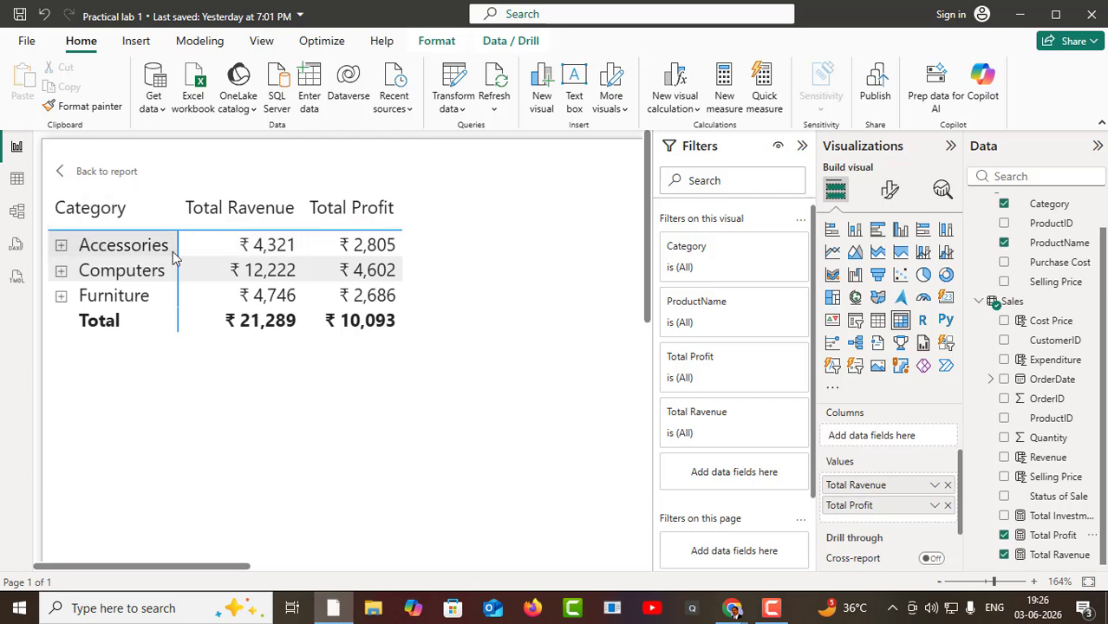
- Expand the Accessories, Computers and Furniture rows of the matrix and review revenue and profit for each product
click(62, 247)
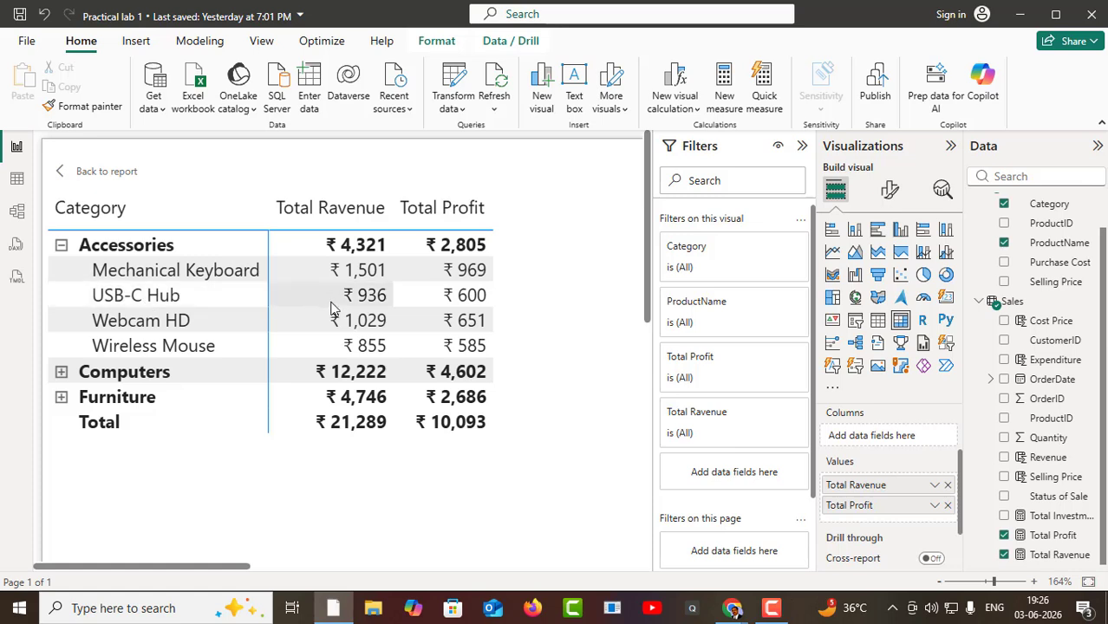
click(62, 372)
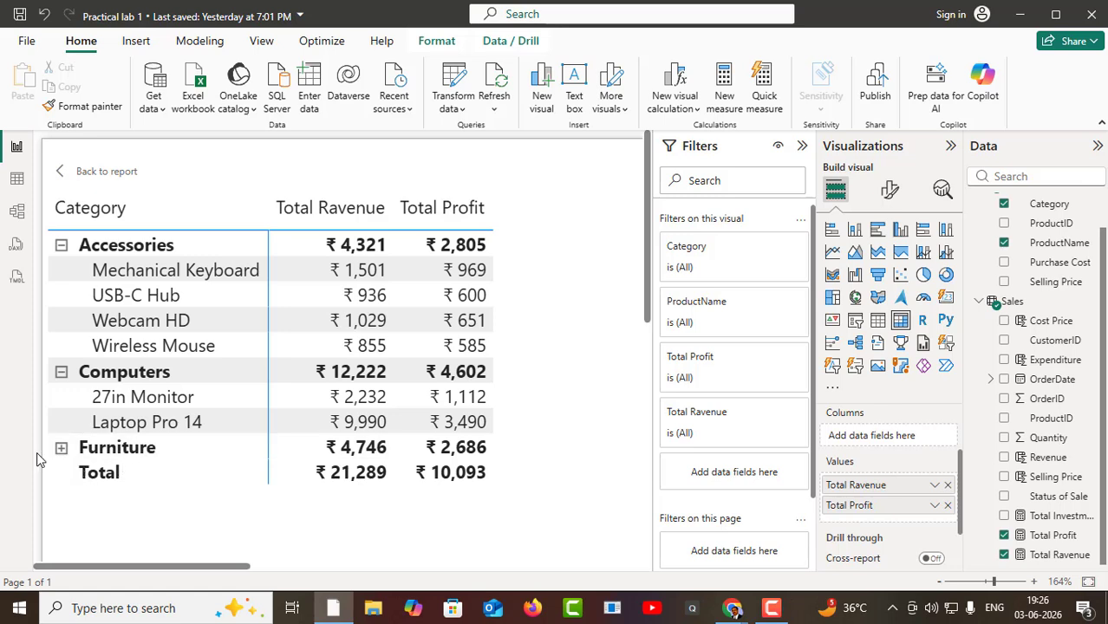
click(62, 448)
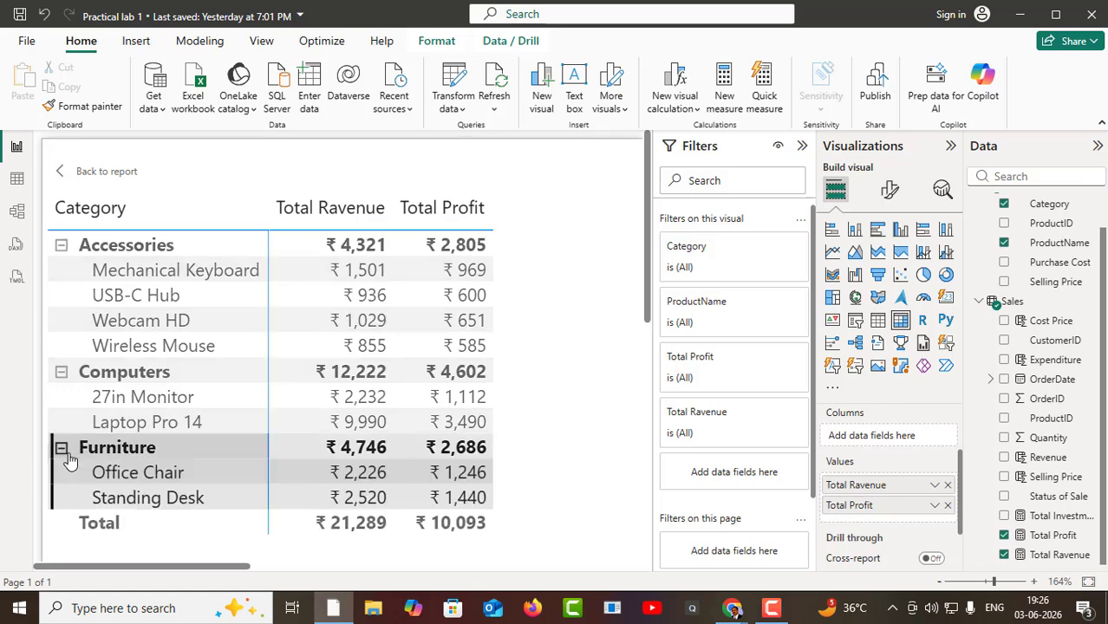
scroll(266, 469, down, 1)
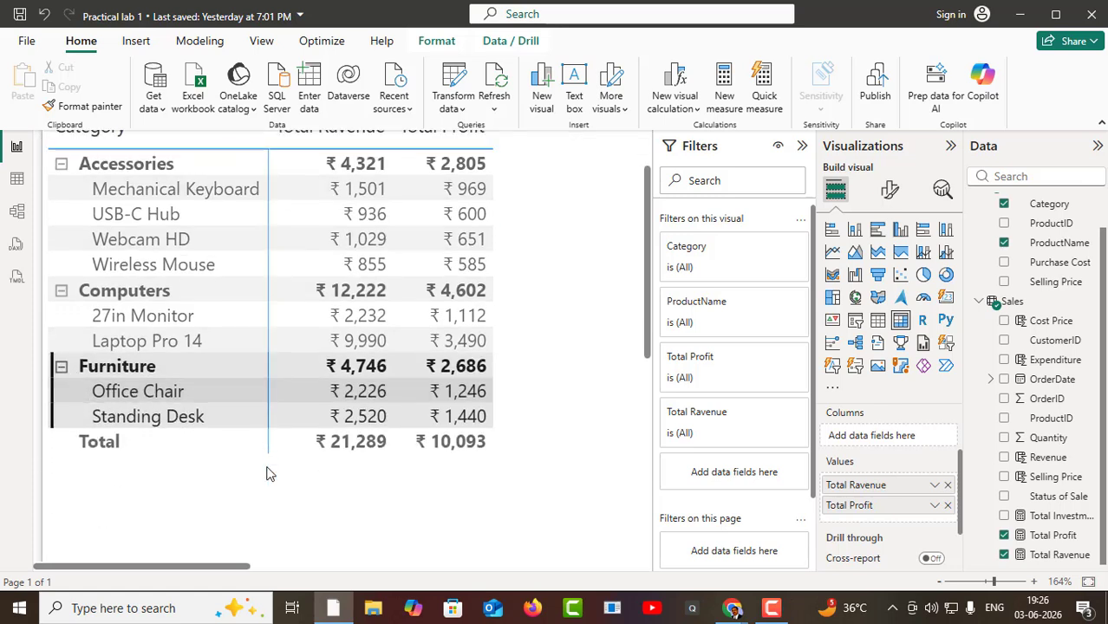
scroll(267, 469, up, 1)
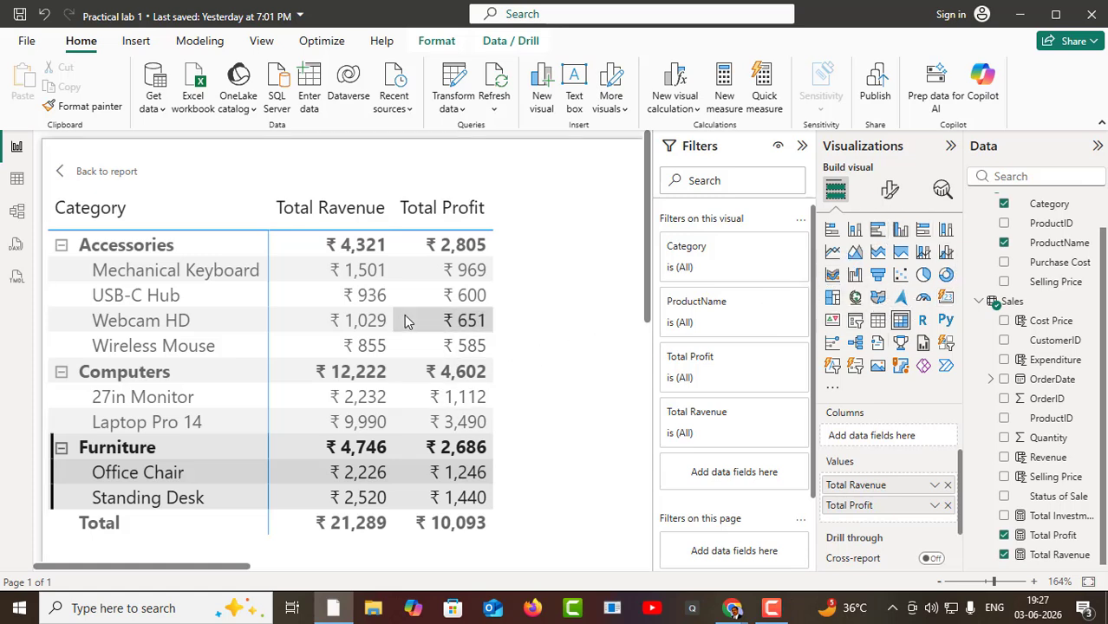
scroll(409, 321, down, 1)
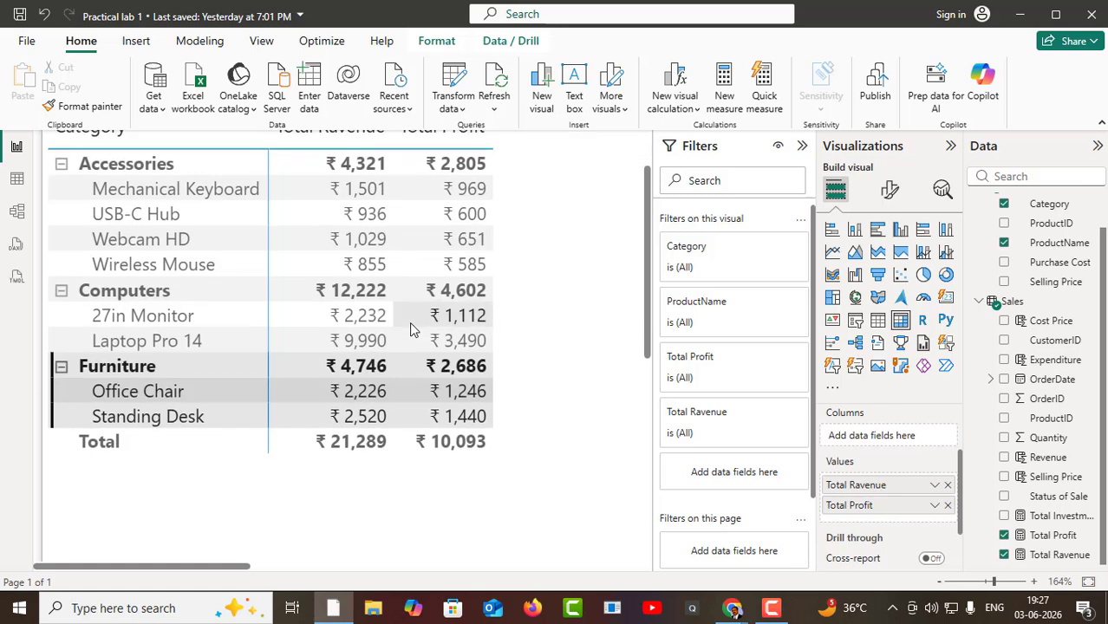
scroll(409, 322, up, 1)
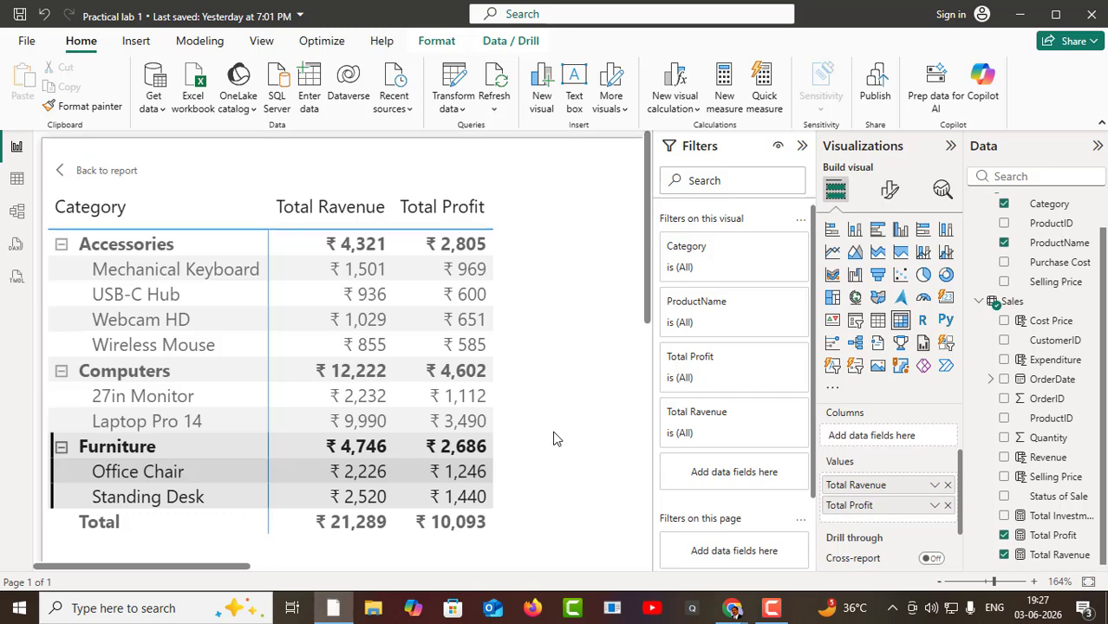
scroll(555, 438, down, 3)
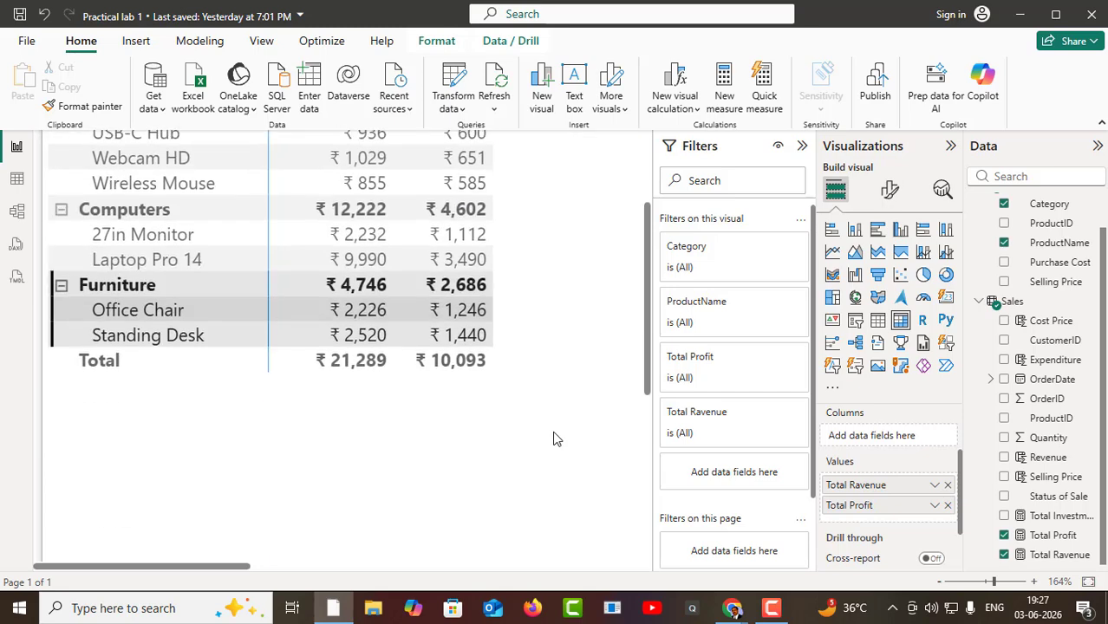
- Leave the matrix's focus mode and make room on the report page at 115% zoom with Filters and Visualizations collapsed
scroll(555, 438, up, 3)
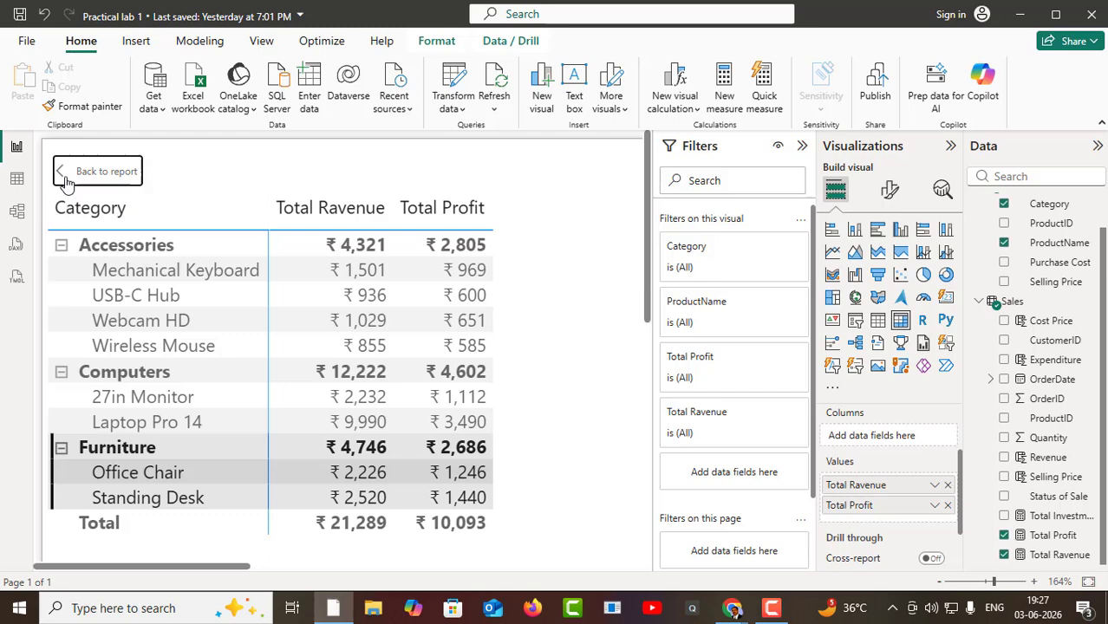
click(73, 173)
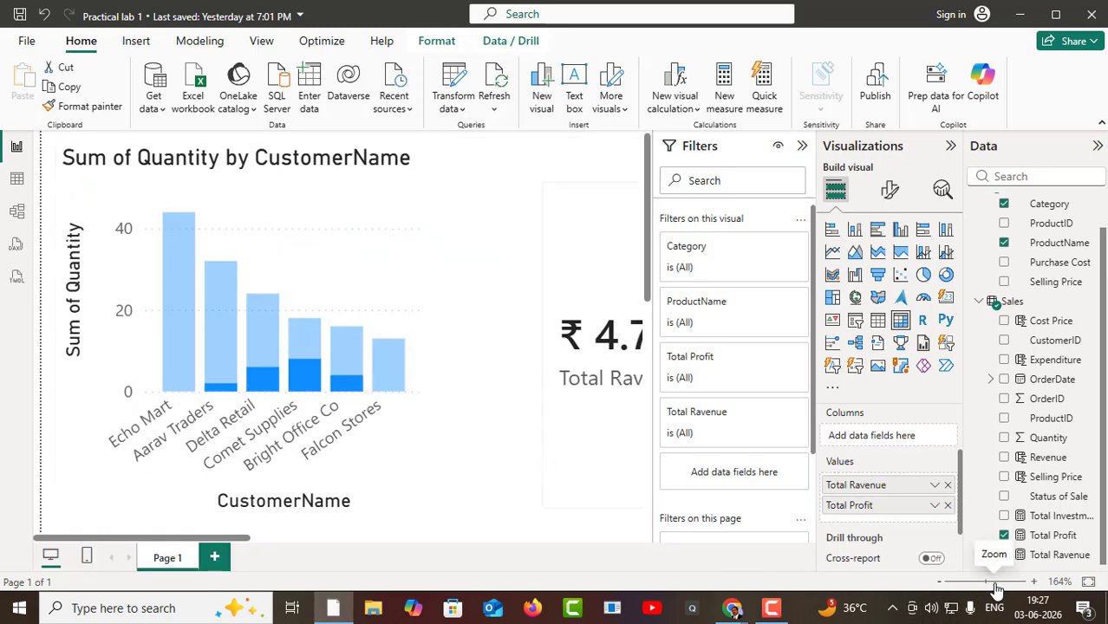
mouse_move(994, 584)
mouse_down()
mouse_move(976, 590)
mouse_move(989, 584)
mouse_up()
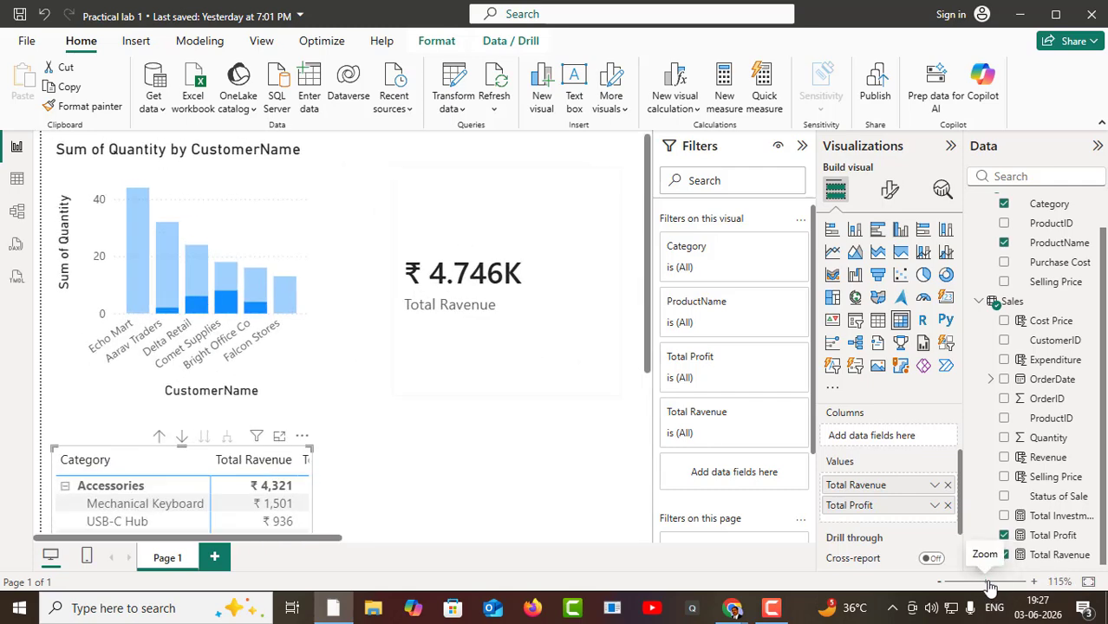
click(802, 146)
click(950, 147)
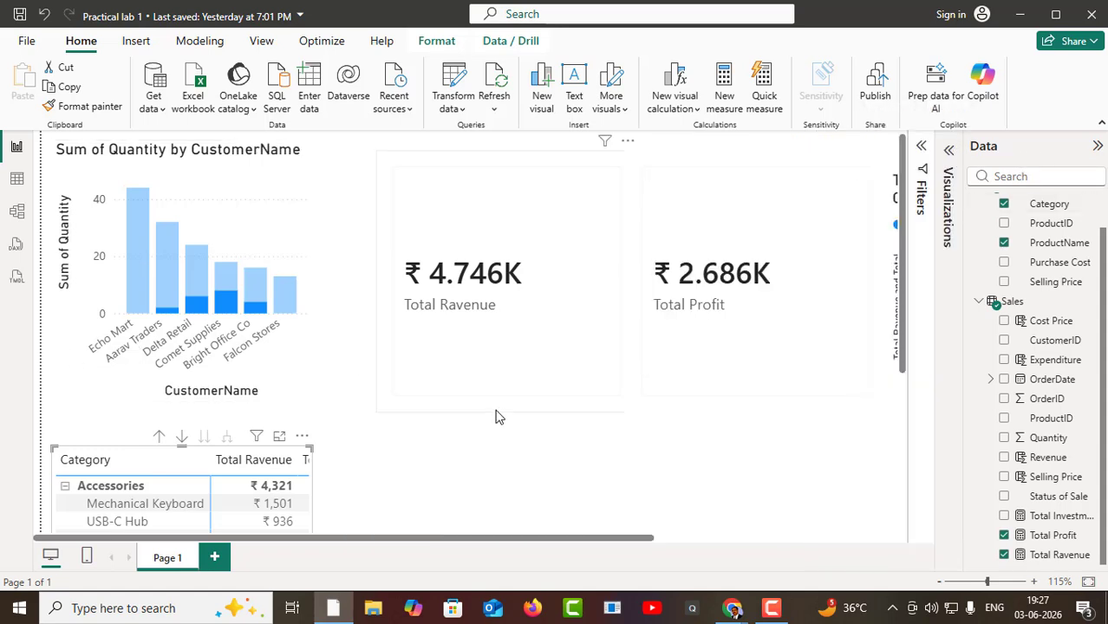
scroll(497, 416, down, 3)
scroll(497, 415, up, 3)
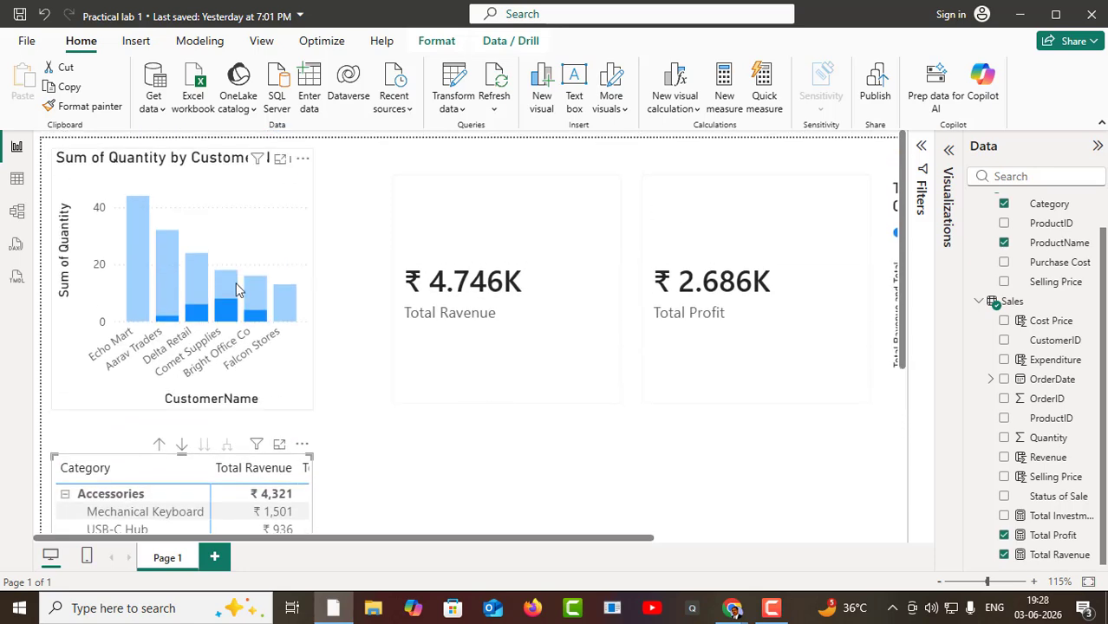
- Cross-filter the report by Echo Mart and by Falcon Stores in the customer quantity chart, comparing their revenue and profit cards
click(146, 224)
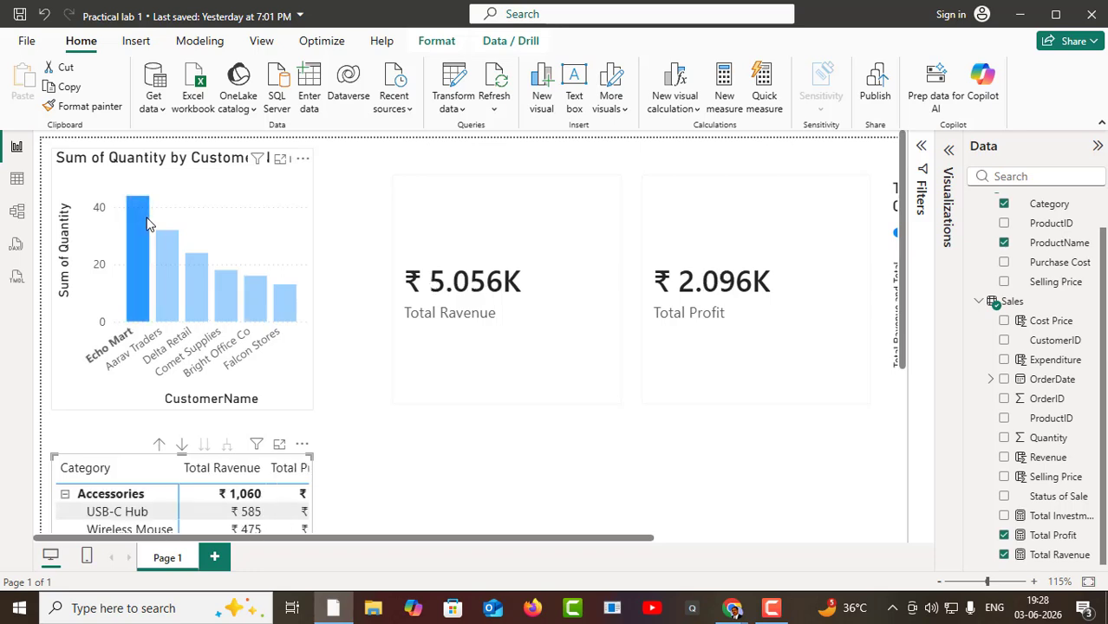
click(286, 303)
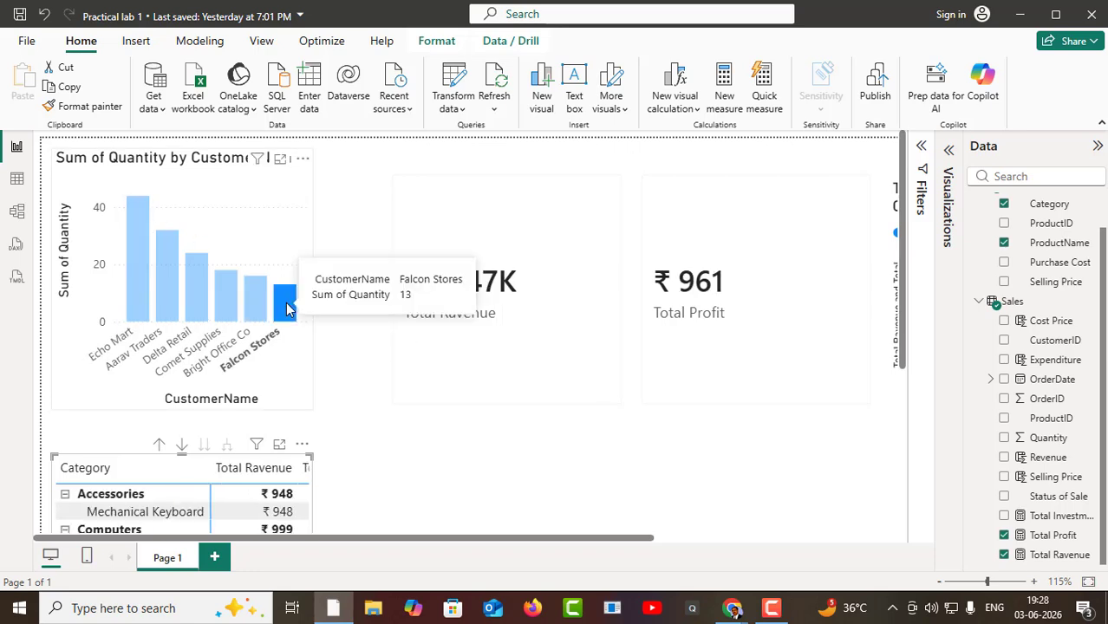
click(629, 460)
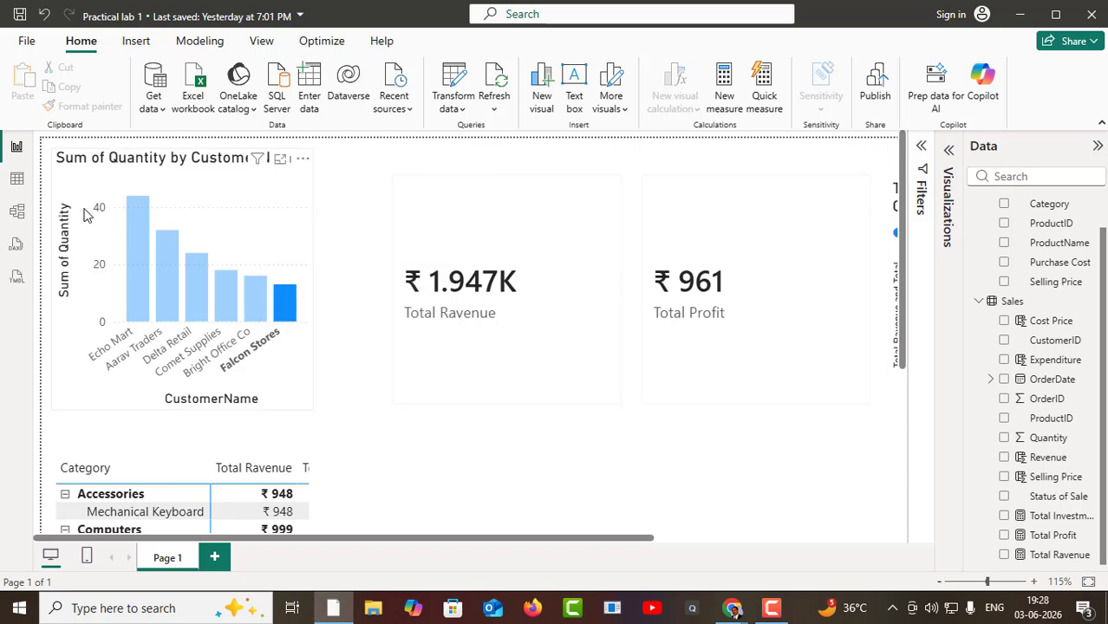
click(132, 215)
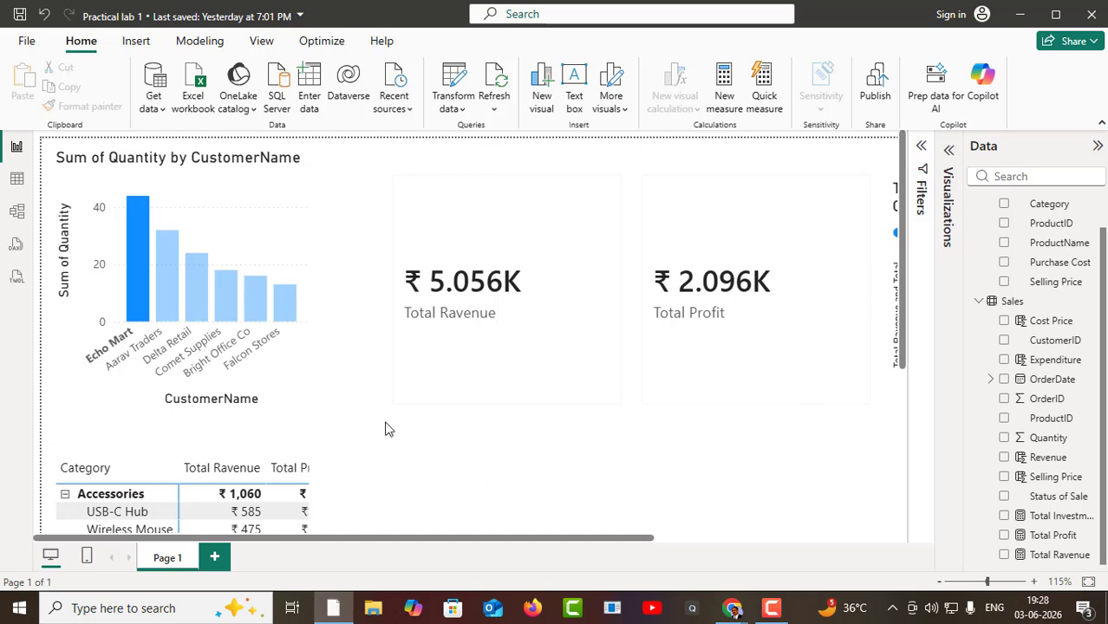
mouse_move(290, 318)
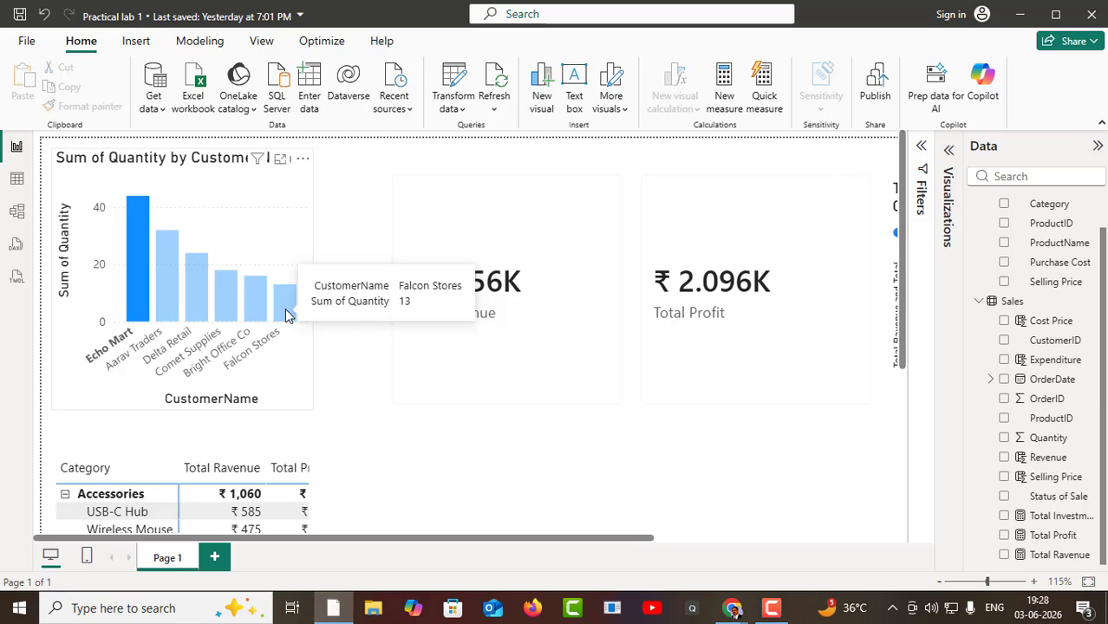
click(286, 310)
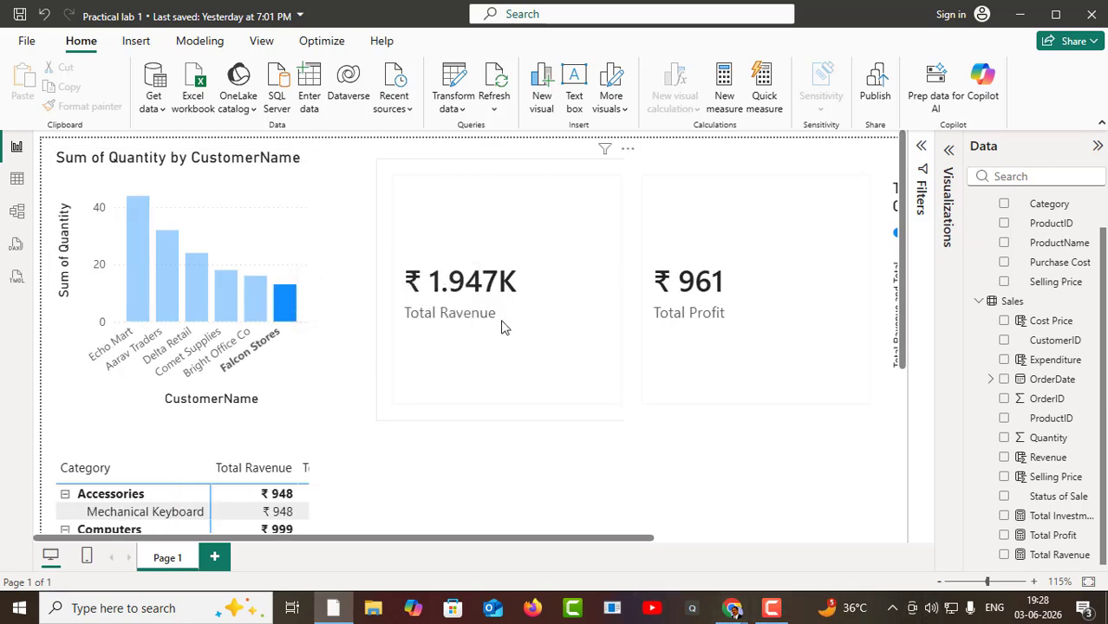
- Review the matrix rows filtered to Falcon Stores and sort the matrix by Category in descending order
scroll(690, 392, down, 3)
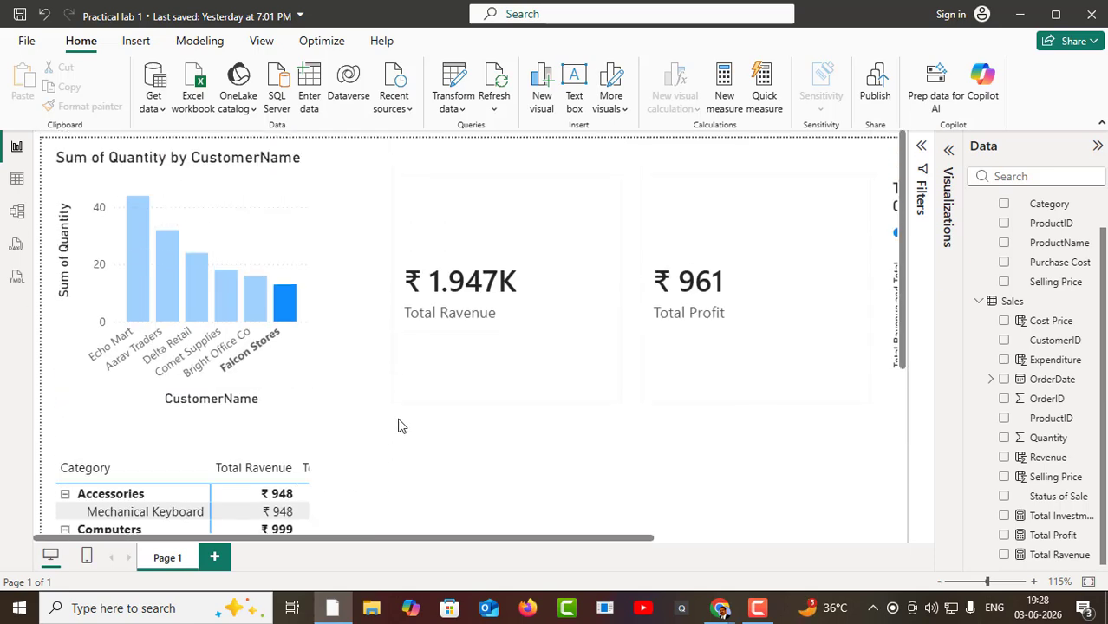
scroll(395, 425, up, 3)
scroll(395, 425, down, 2)
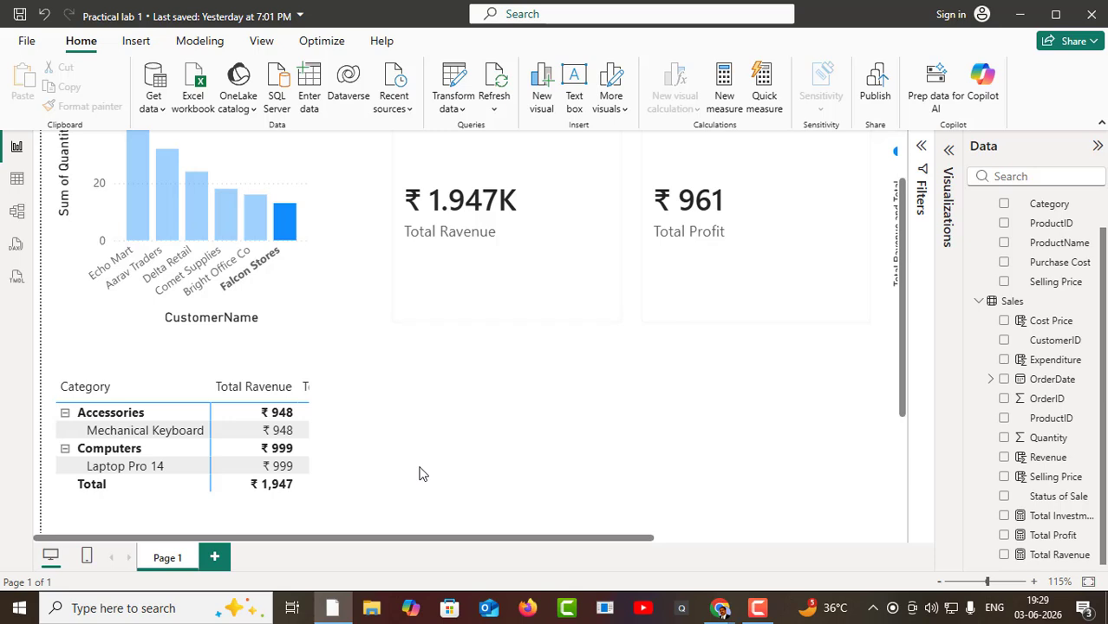
scroll(447, 421, down, 3)
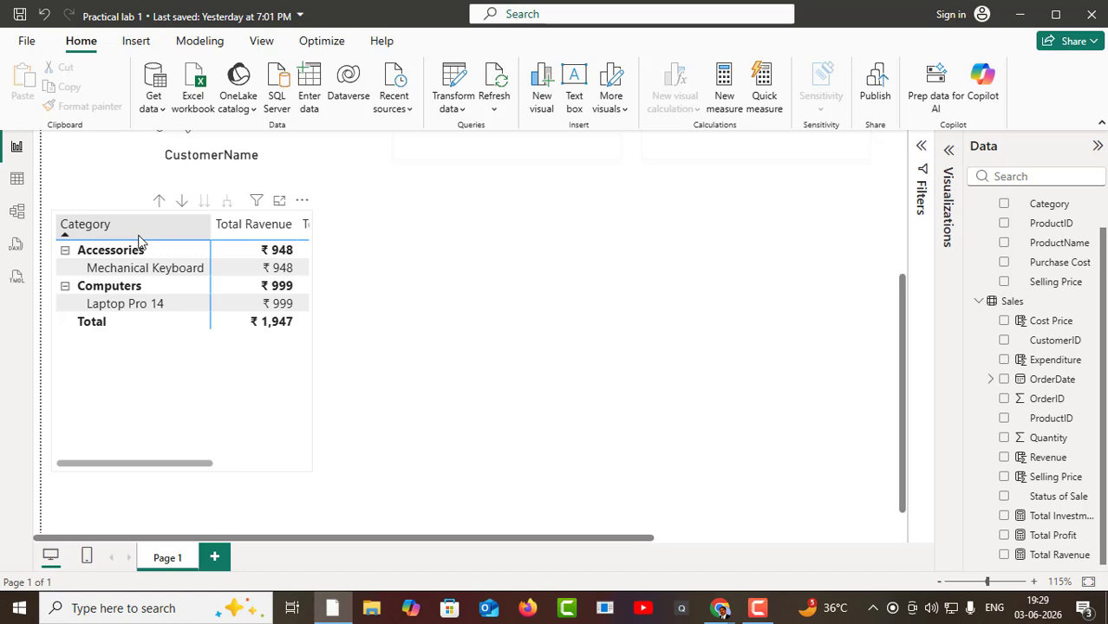
scroll(211, 407, up, 5)
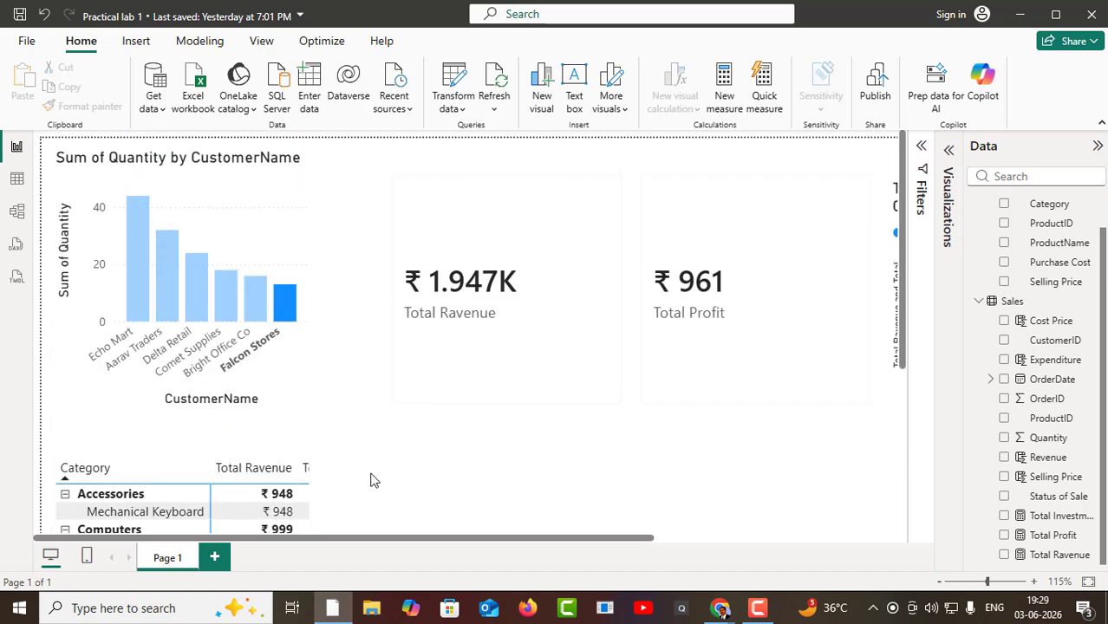
scroll(370, 481, down, 2)
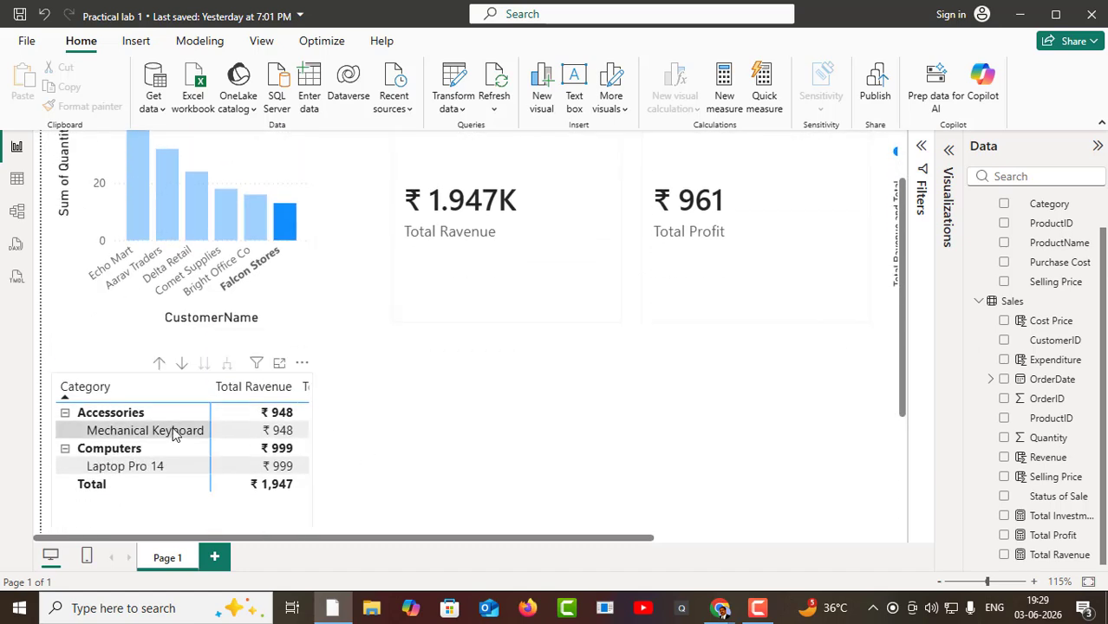
click(176, 400)
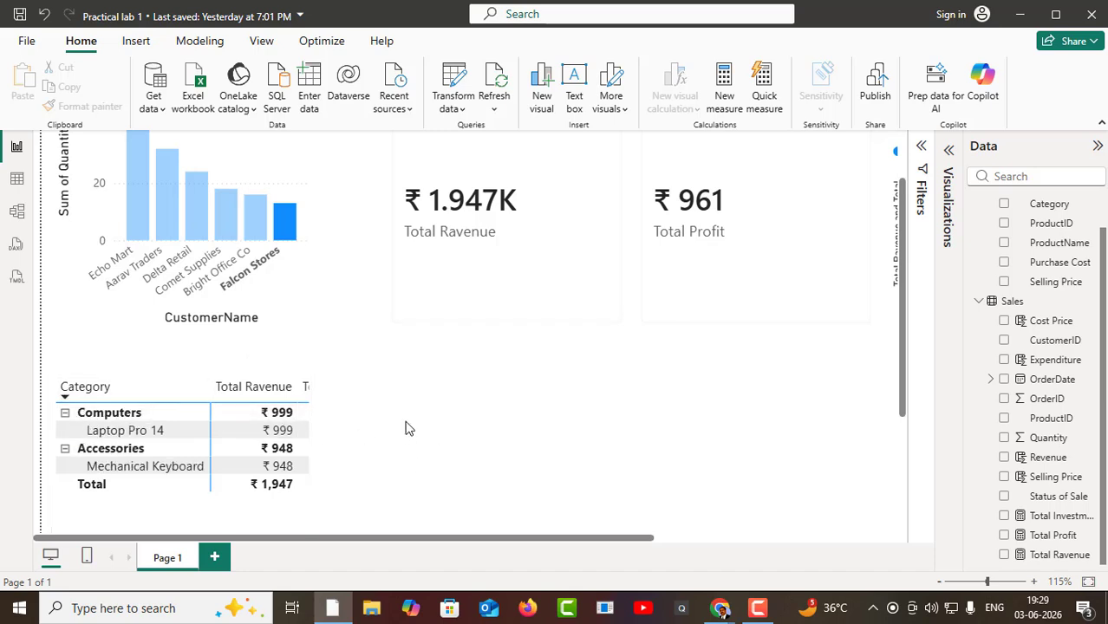
scroll(410, 427, down, 2)
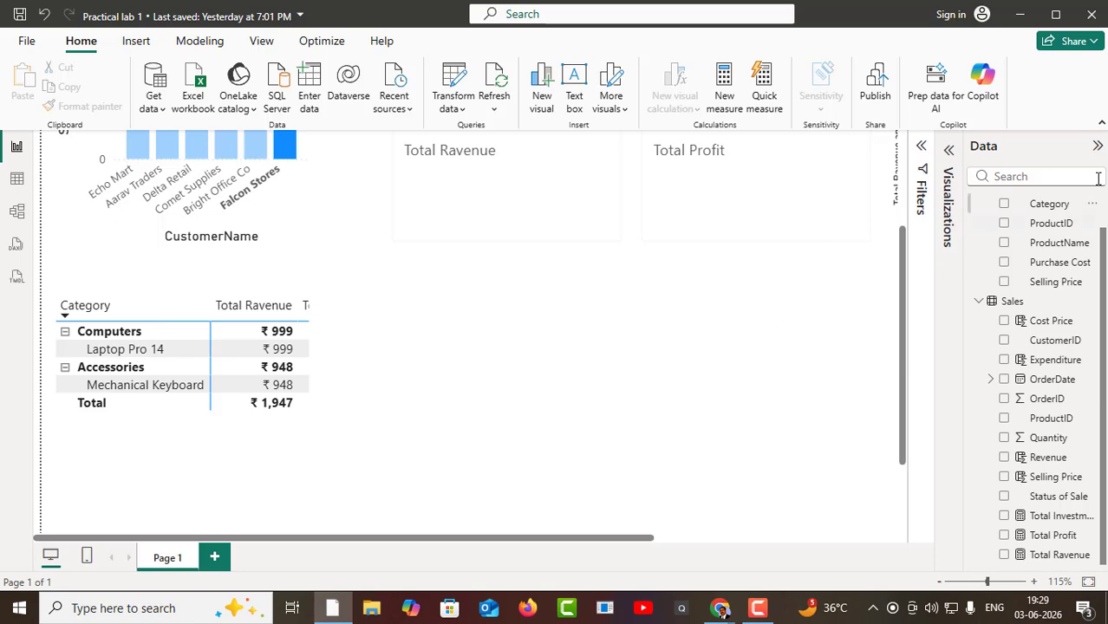
- Select the matrix's Mechanical Keyboard row and add CustomerName from the customers table below ProductName in the matrix rows
click(949, 151)
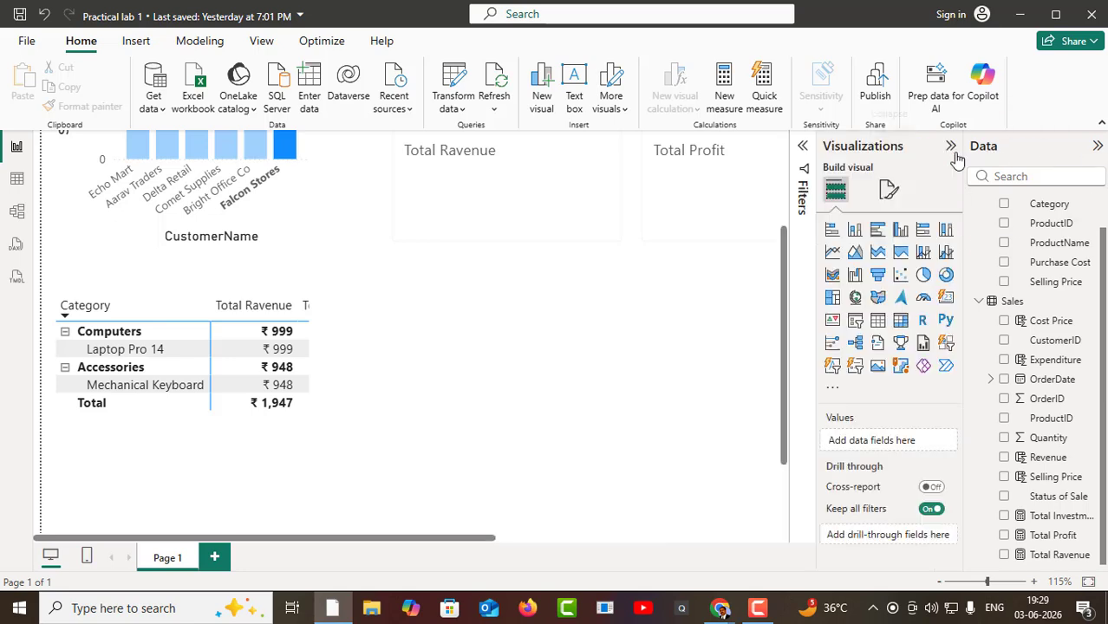
scroll(293, 400, up, 1)
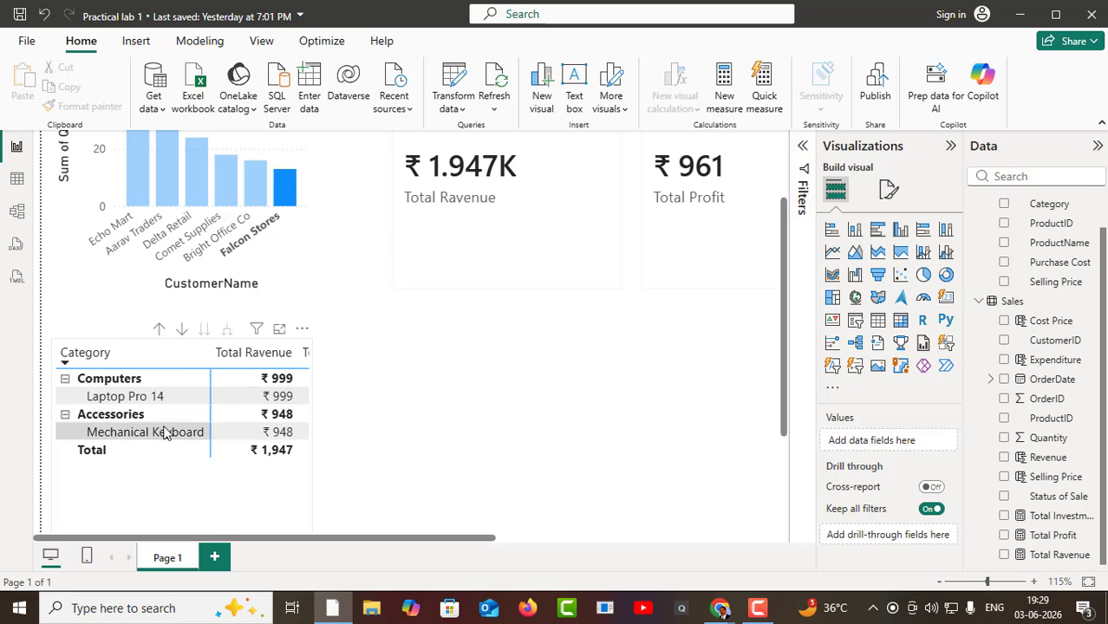
click(164, 431)
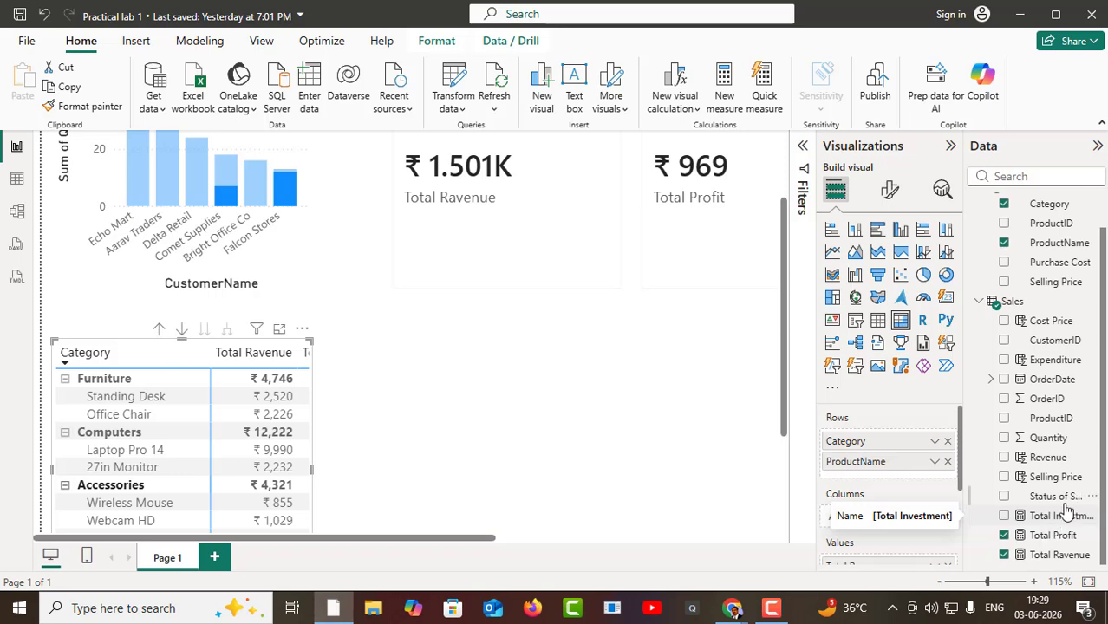
scroll(1065, 516, up, 1)
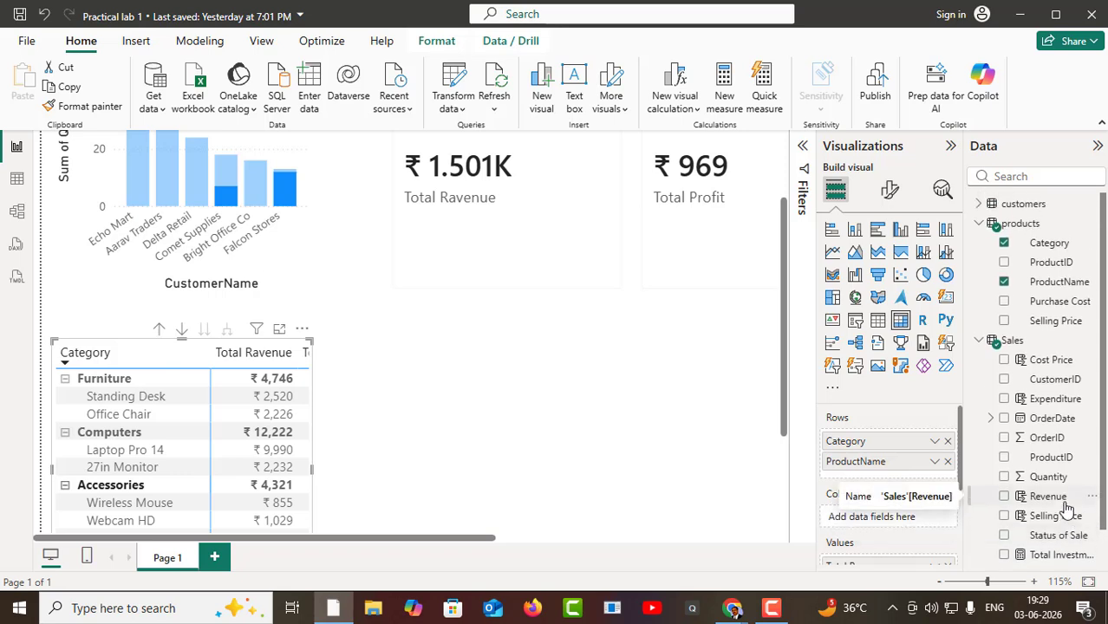
scroll(1040, 507, down, 1)
scroll(1003, 505, up, 1)
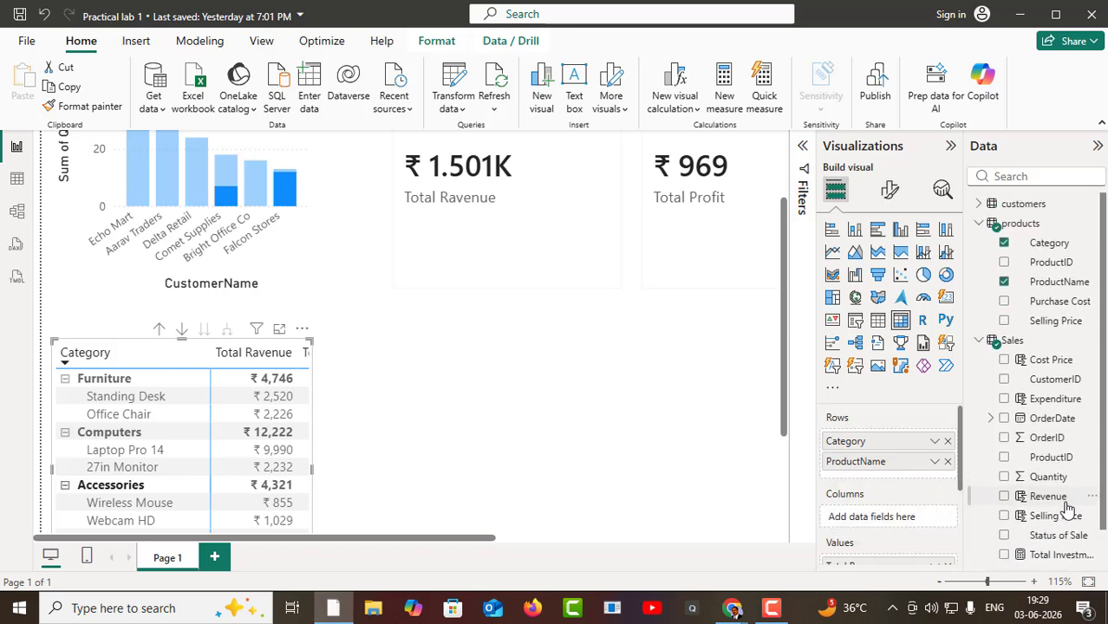
click(976, 205)
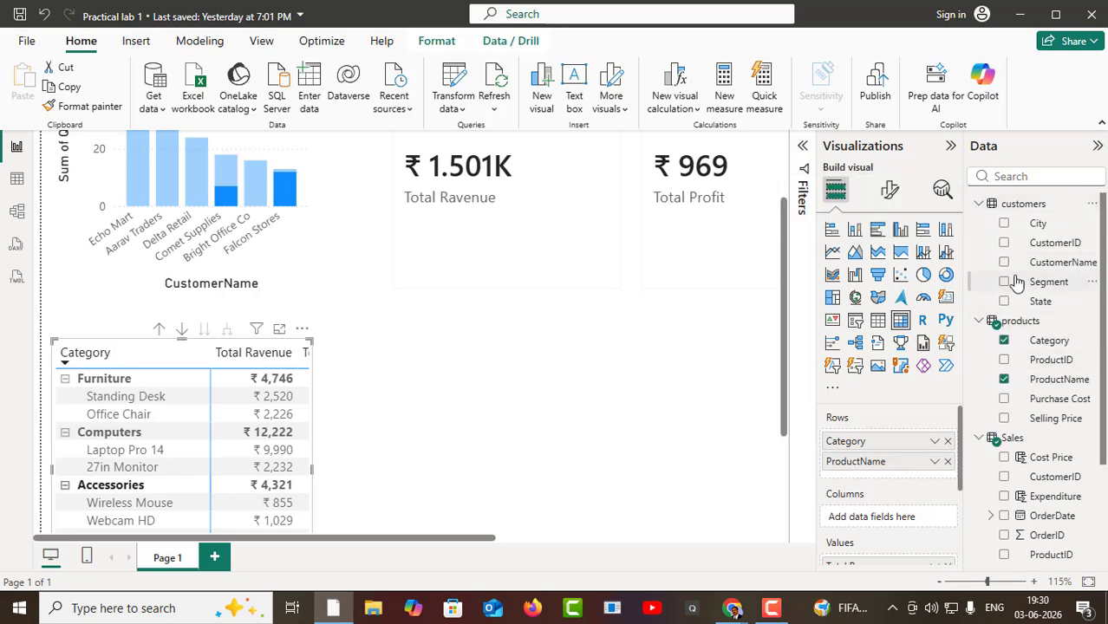
drag(1069, 267, 918, 488)
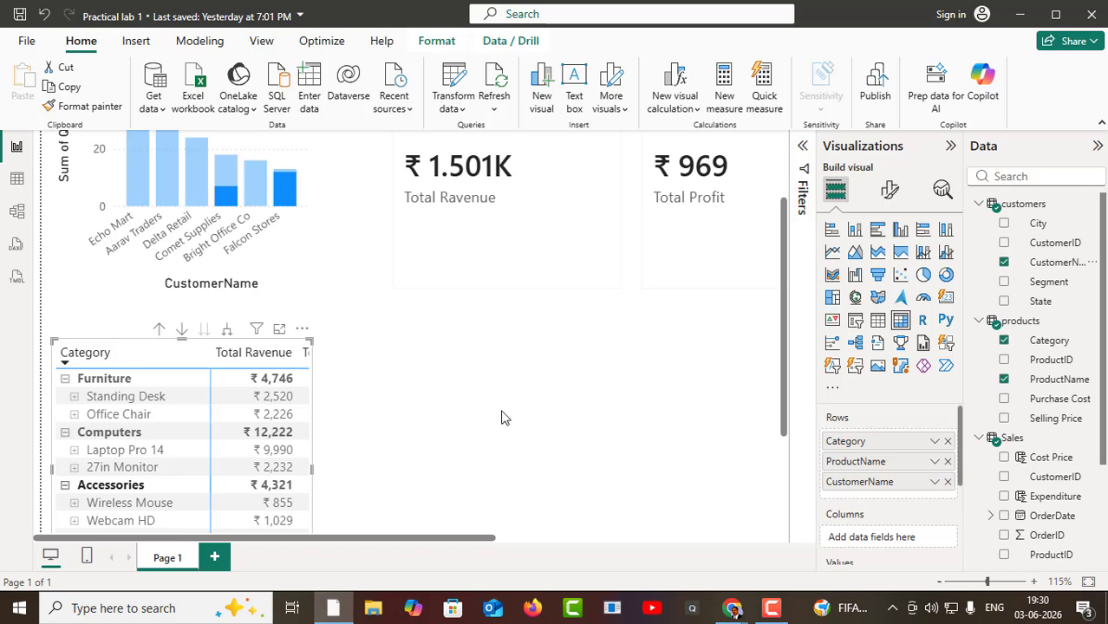
- Expand Standing Desk to its customers and widen the matrix to fit both the Total Ravenue and Total Profit columns
scroll(501, 418, down, 3)
scroll(883, 459, down, 2)
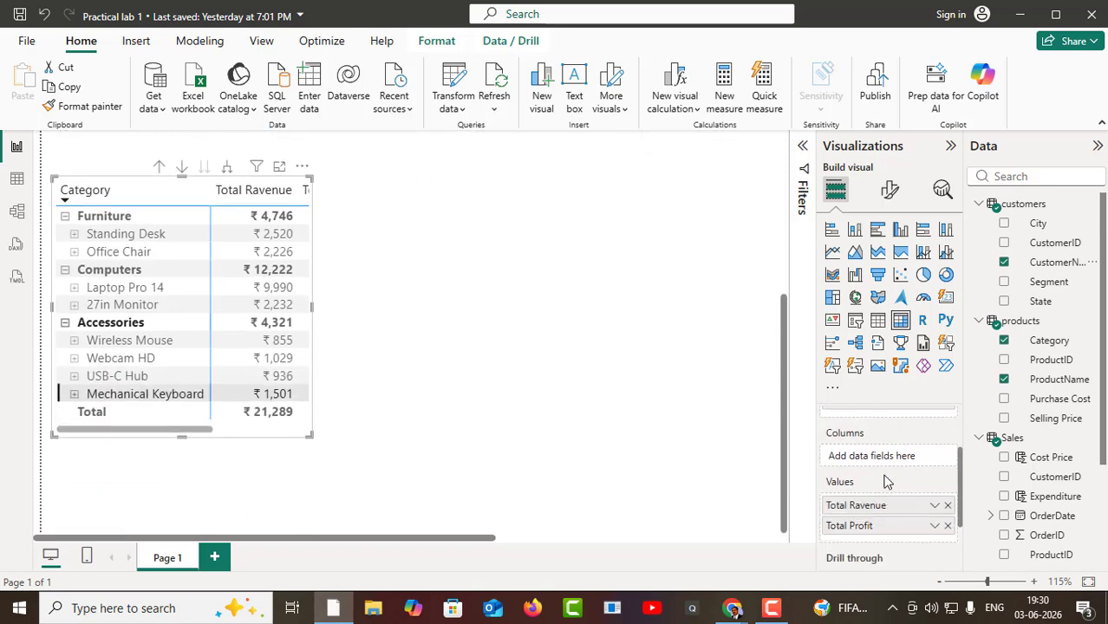
scroll(386, 403, up, 3)
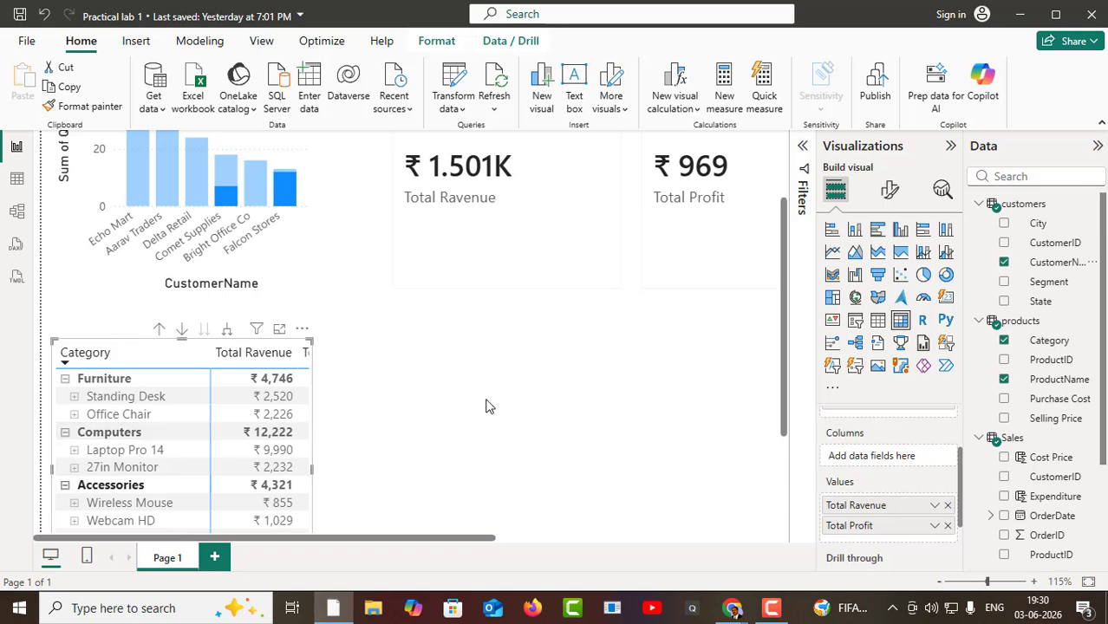
scroll(482, 405, down, 1)
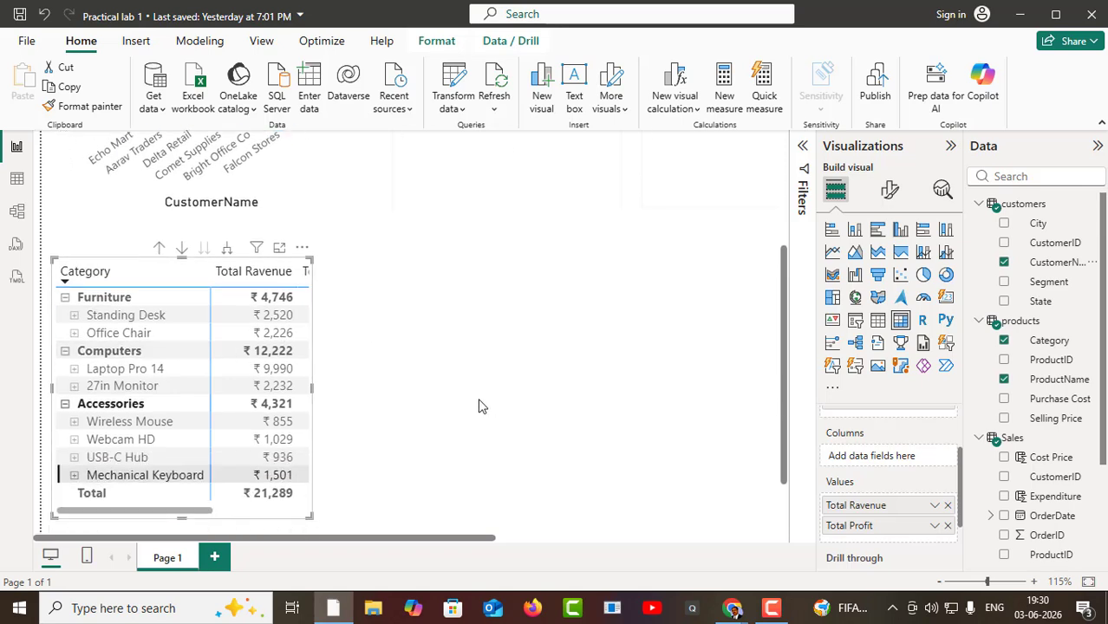
click(74, 316)
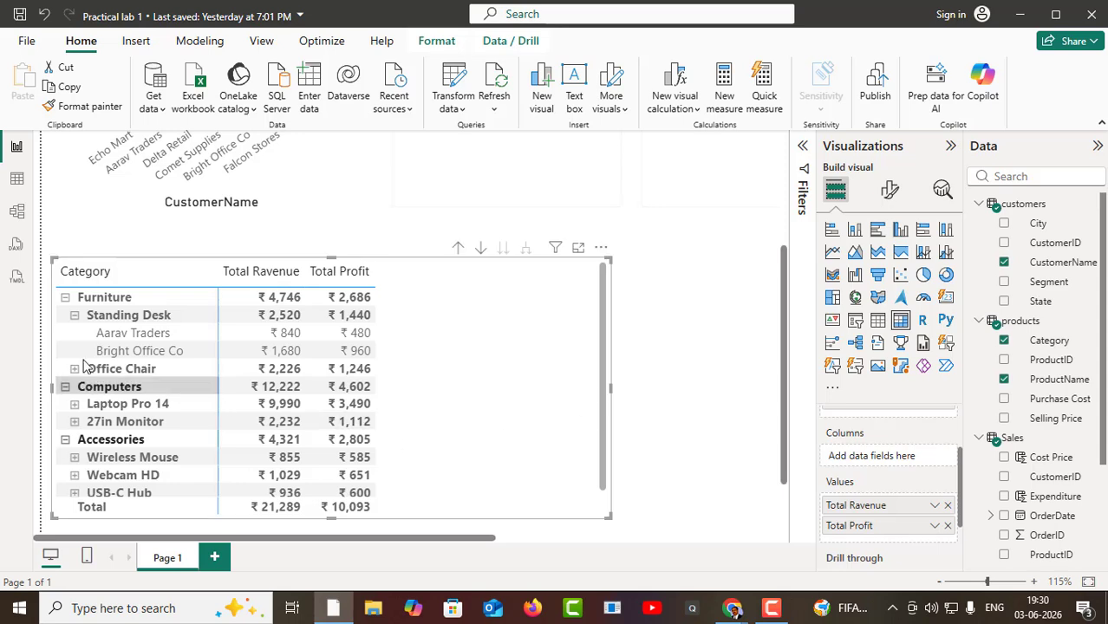
scroll(466, 418, down, 1)
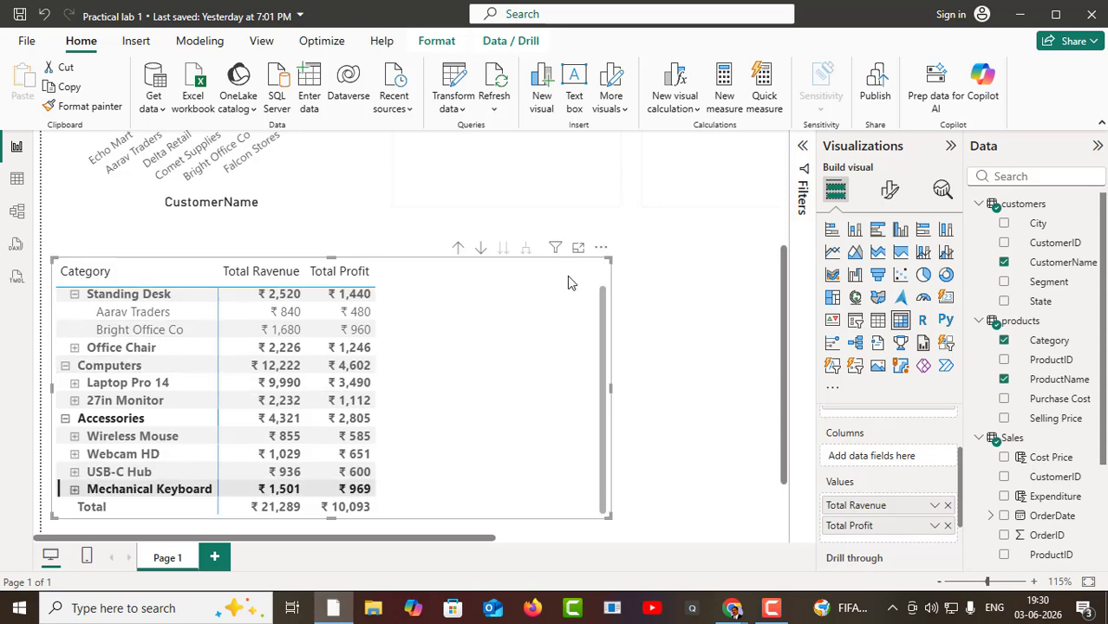
- Open the matrix in focus mode, expand Office Chair and Laptop Pro 14 to their customers, and return to the report
scroll(577, 257, down, 3)
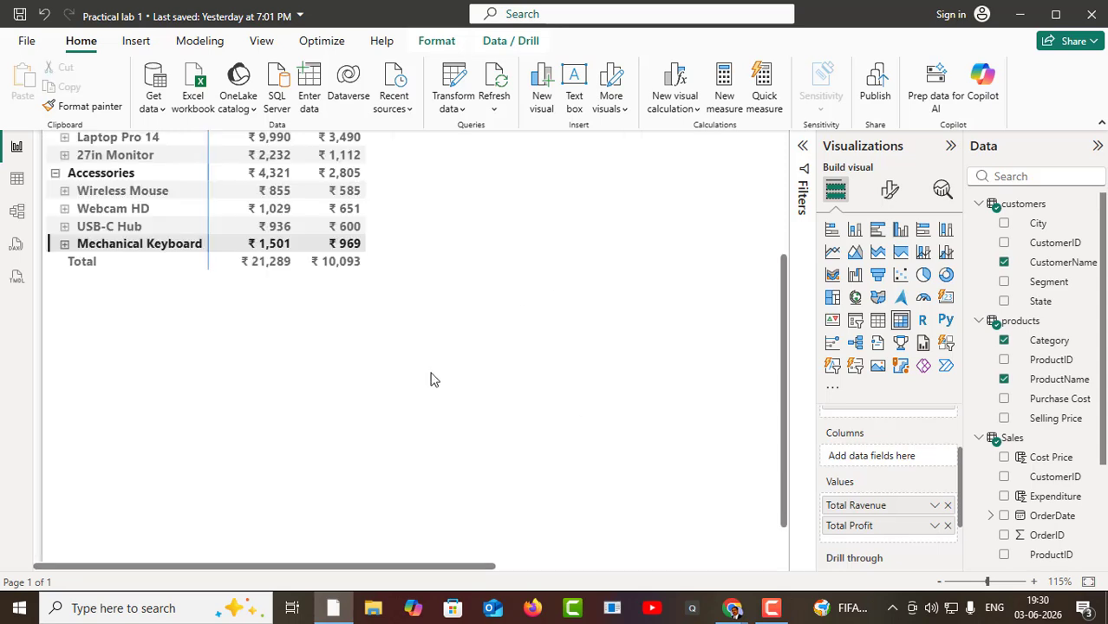
scroll(433, 380, up, 3)
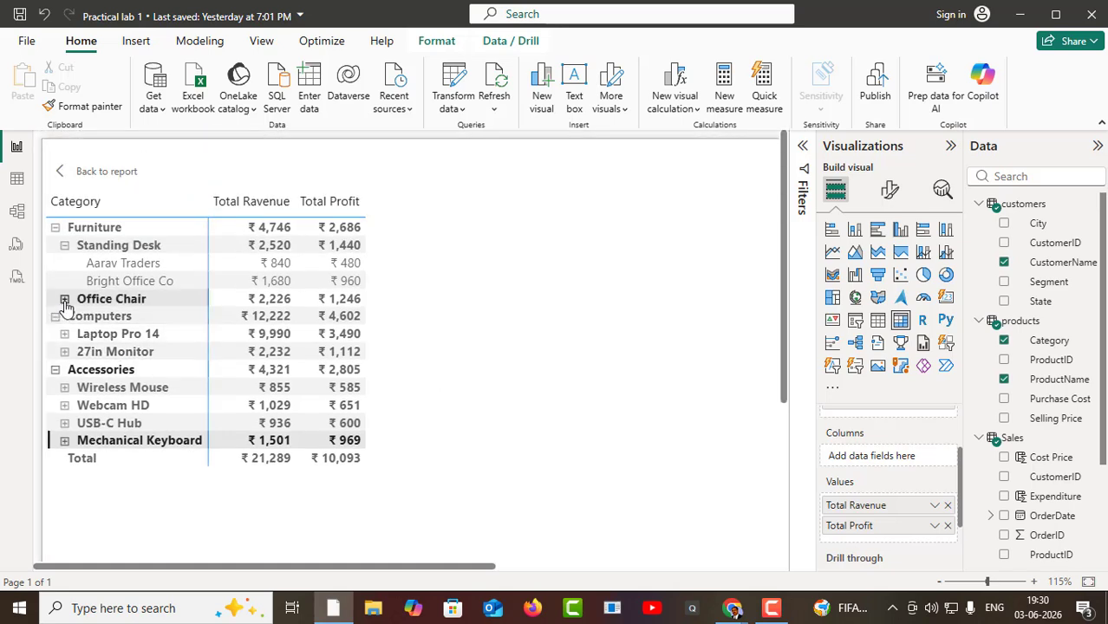
click(64, 298)
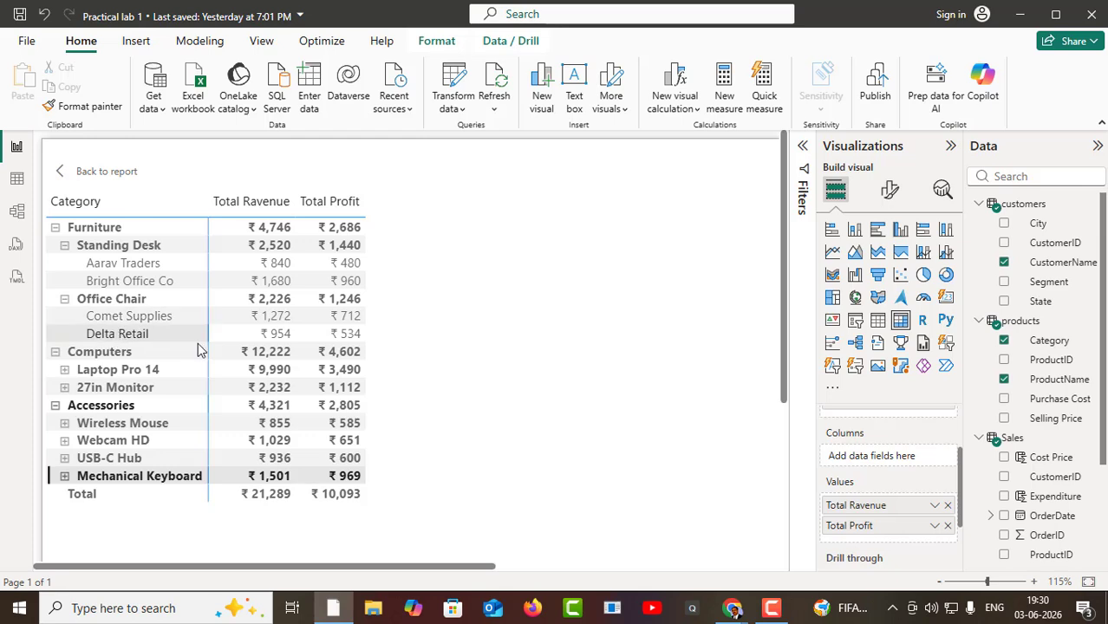
click(65, 370)
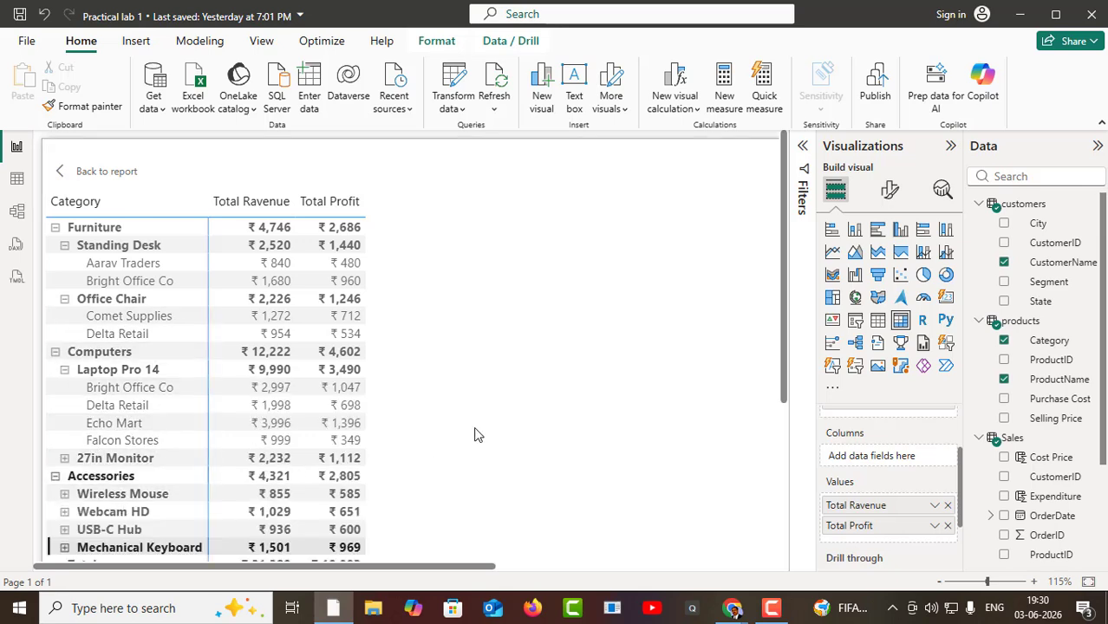
click(58, 172)
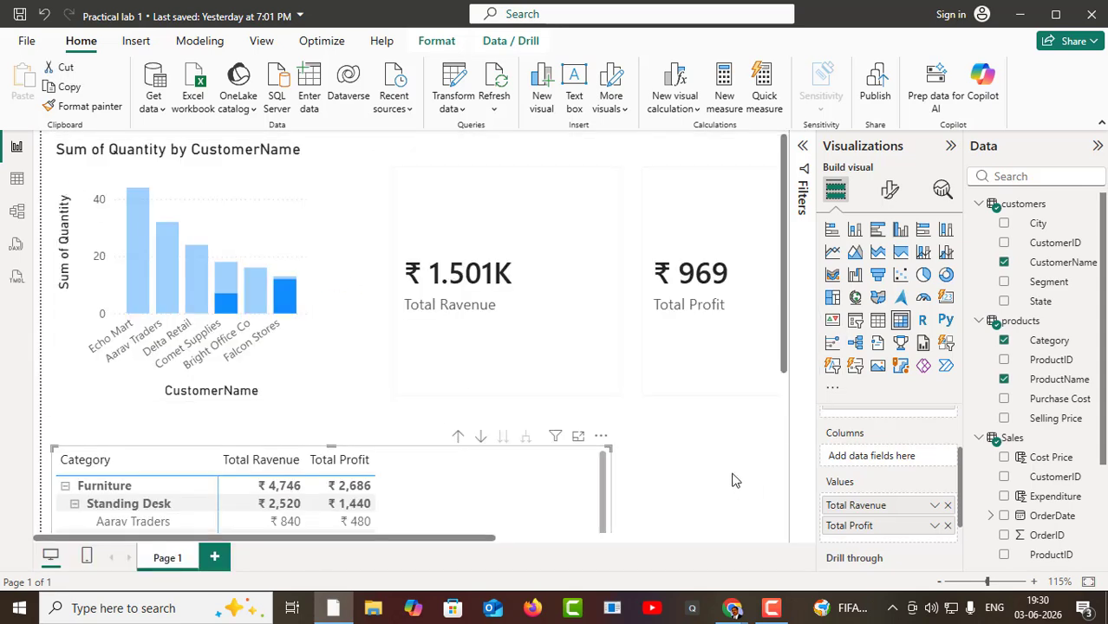
- Filter the report by Delta Retail and then Echo Mart in the quantity chart, and expand Wireless Mouse and USB-C Hub to their customers in the matrix
click(196, 269)
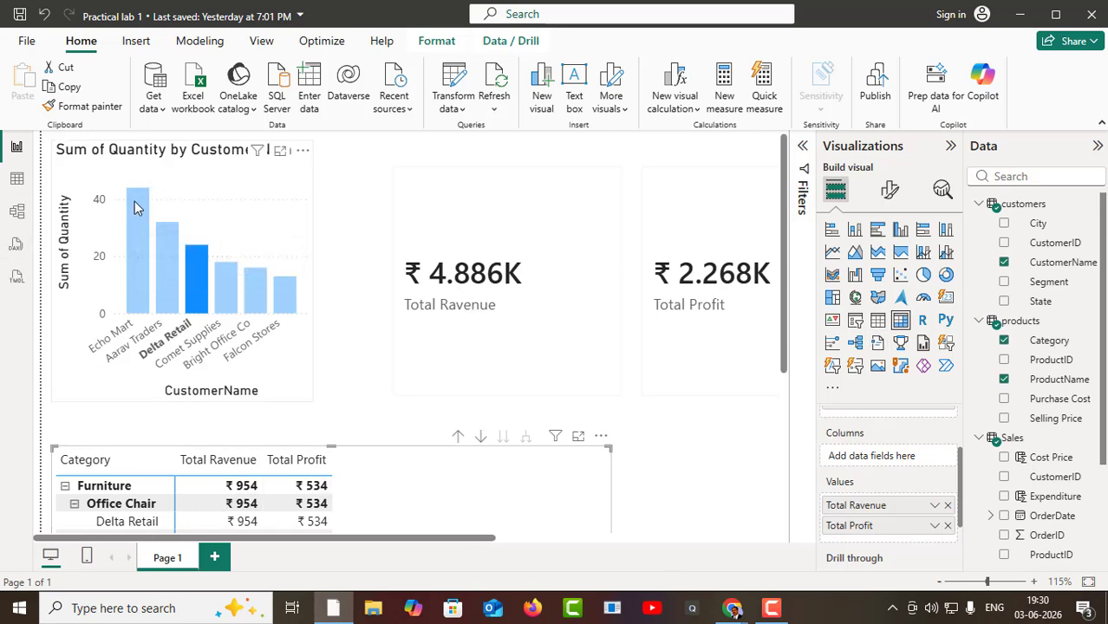
mouse_move(134, 208)
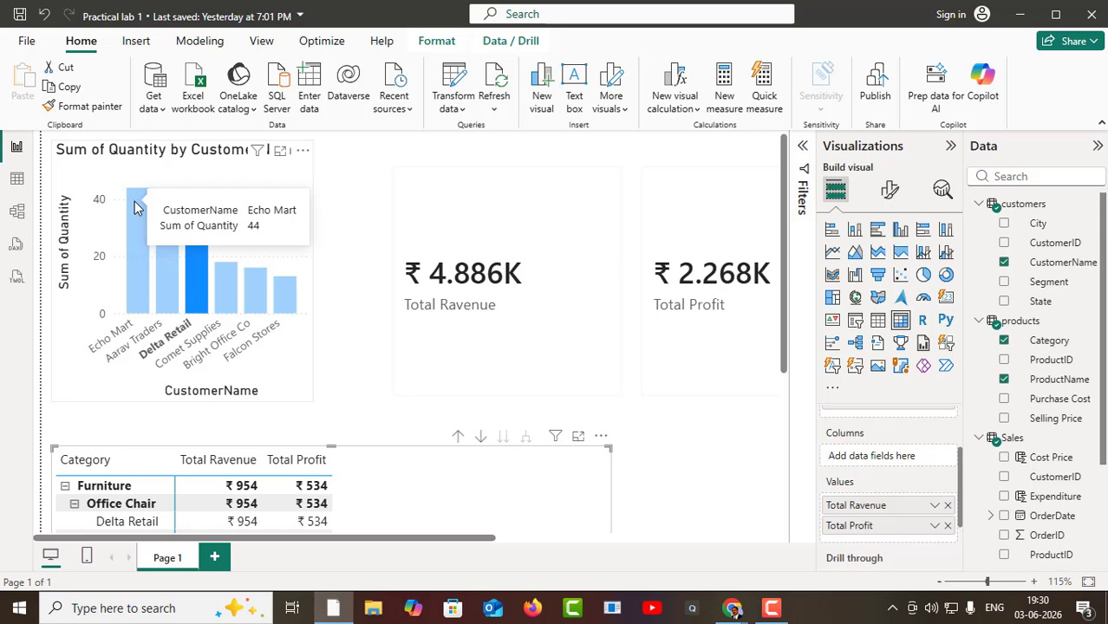
click(134, 208)
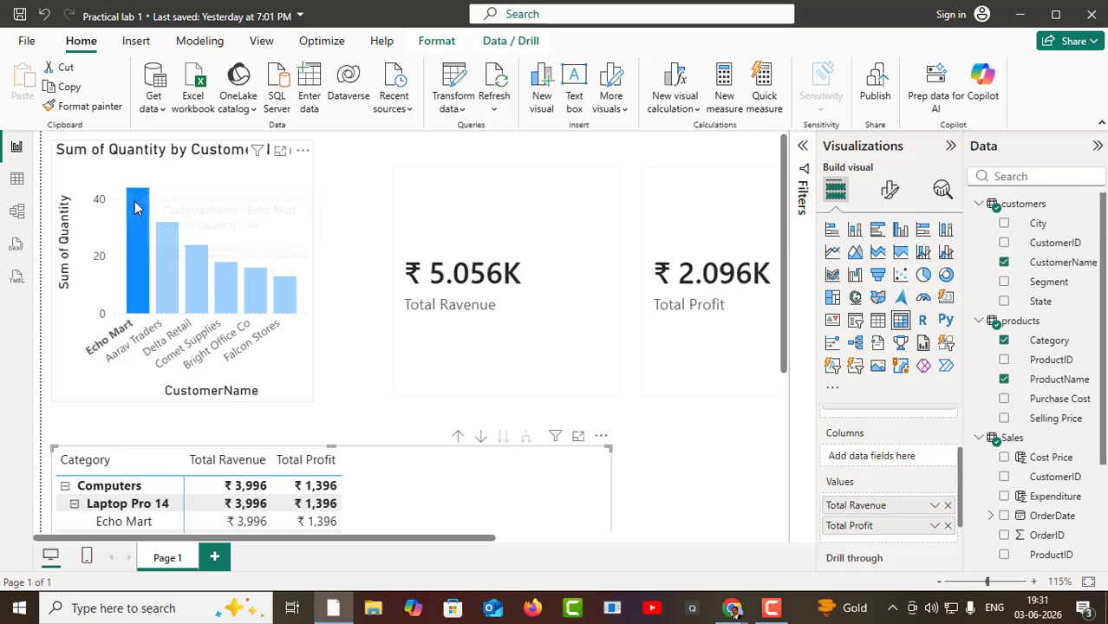
scroll(453, 423, down, 2)
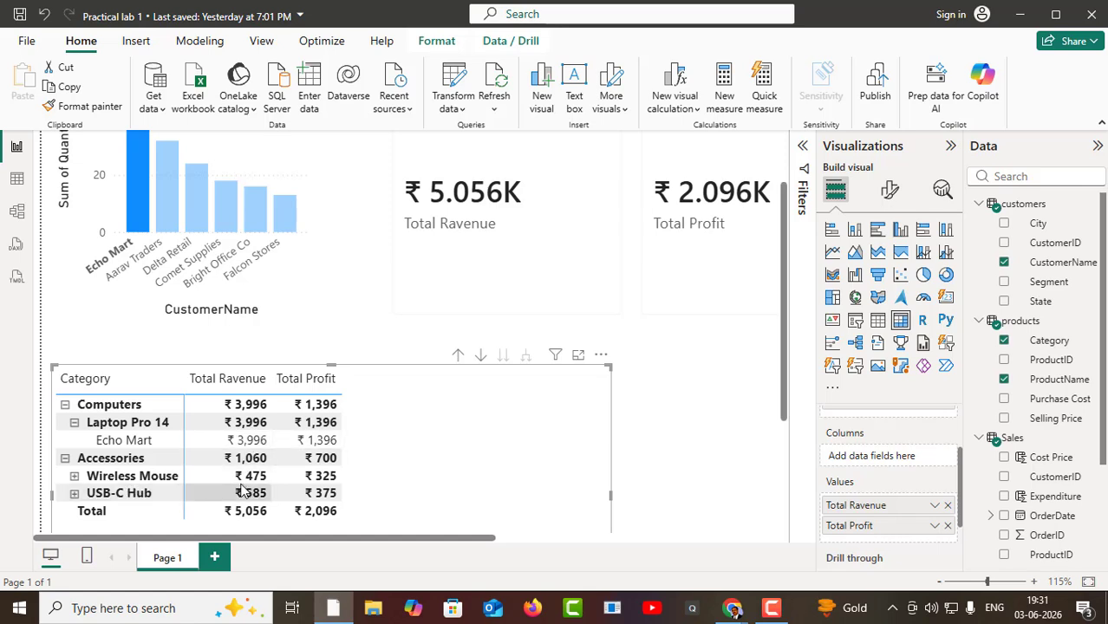
click(75, 476)
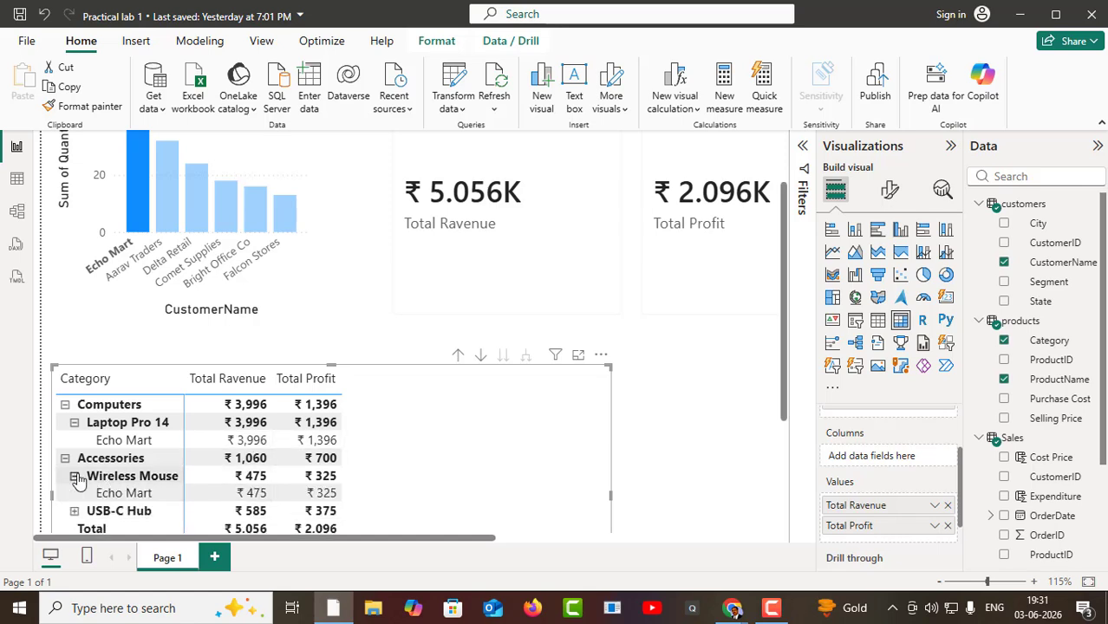
scroll(78, 482, down, 3)
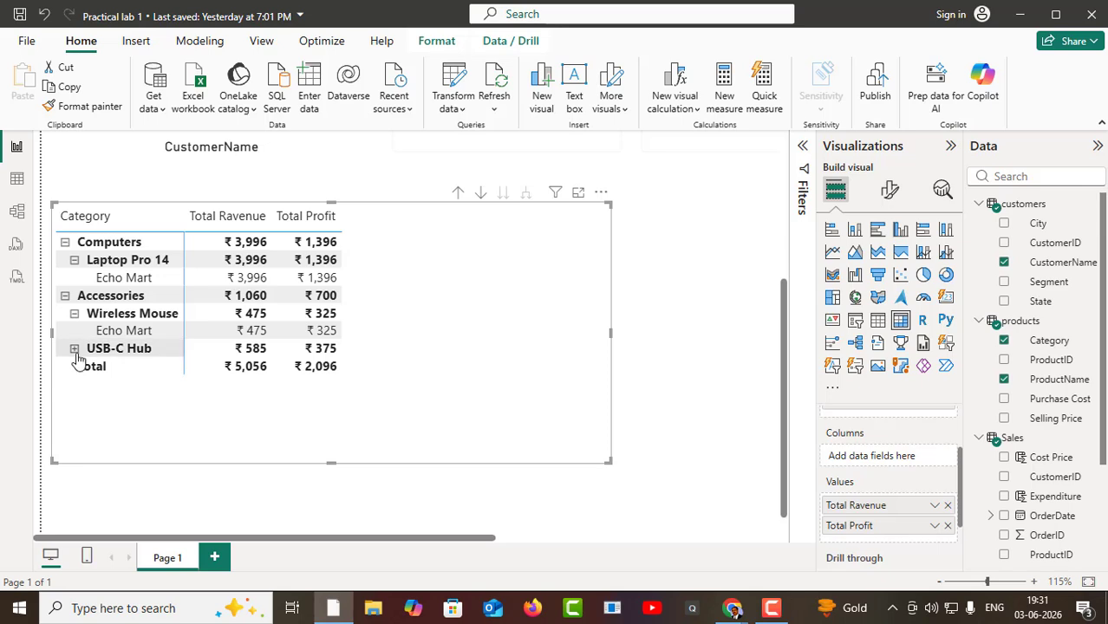
click(75, 348)
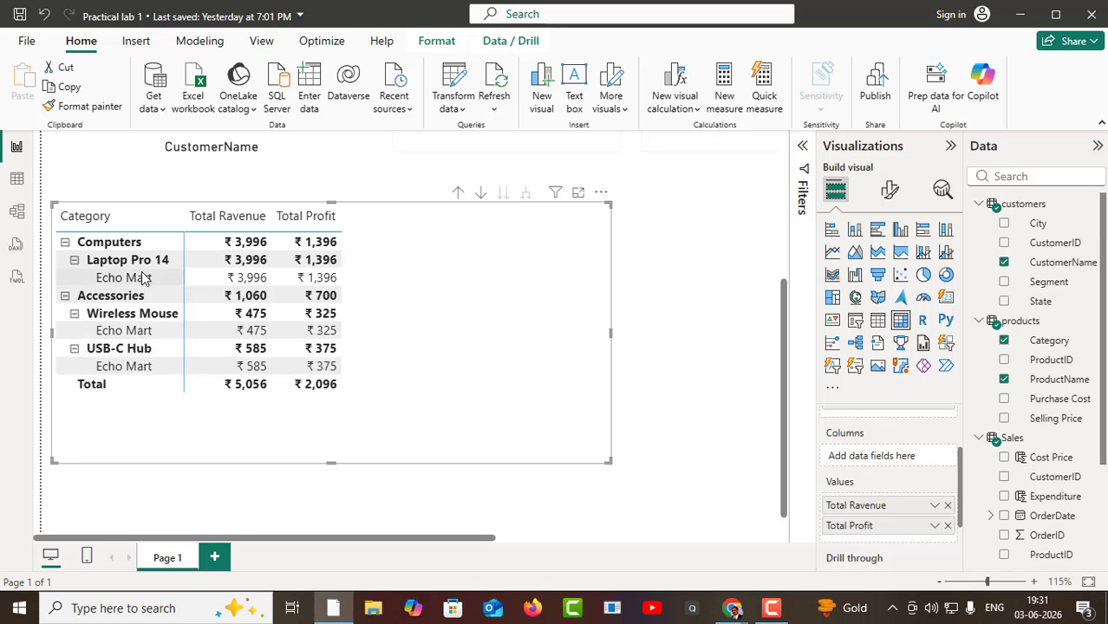
- Filter the report by Falcon Stores in the quantity chart and expand Mechanical Keyboard to its customers in the matrix
scroll(147, 304, up, 3)
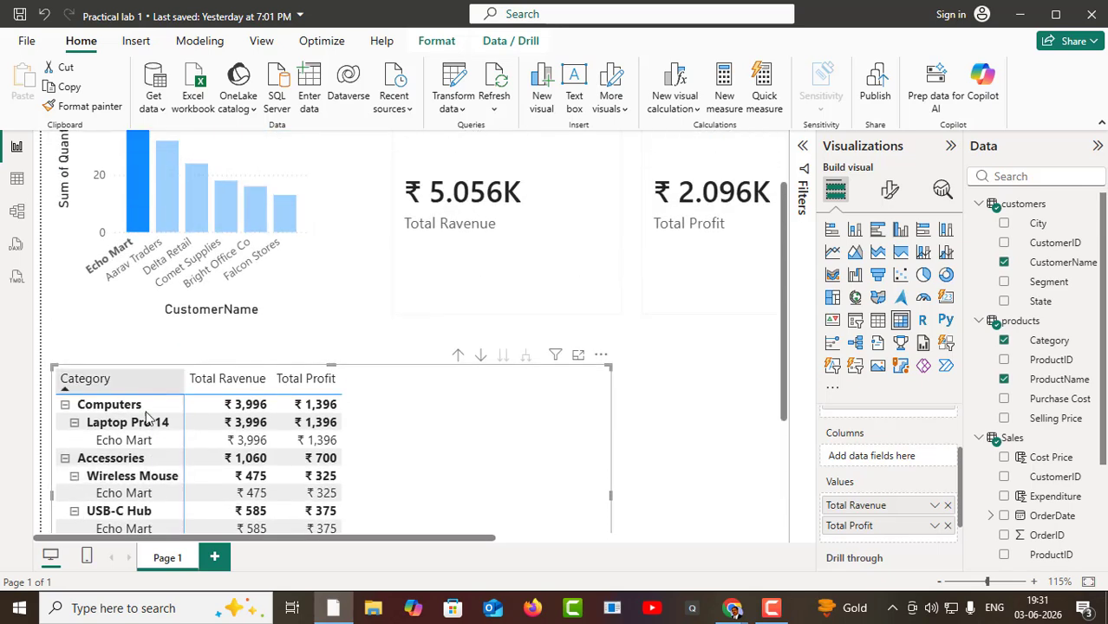
mouse_move(286, 224)
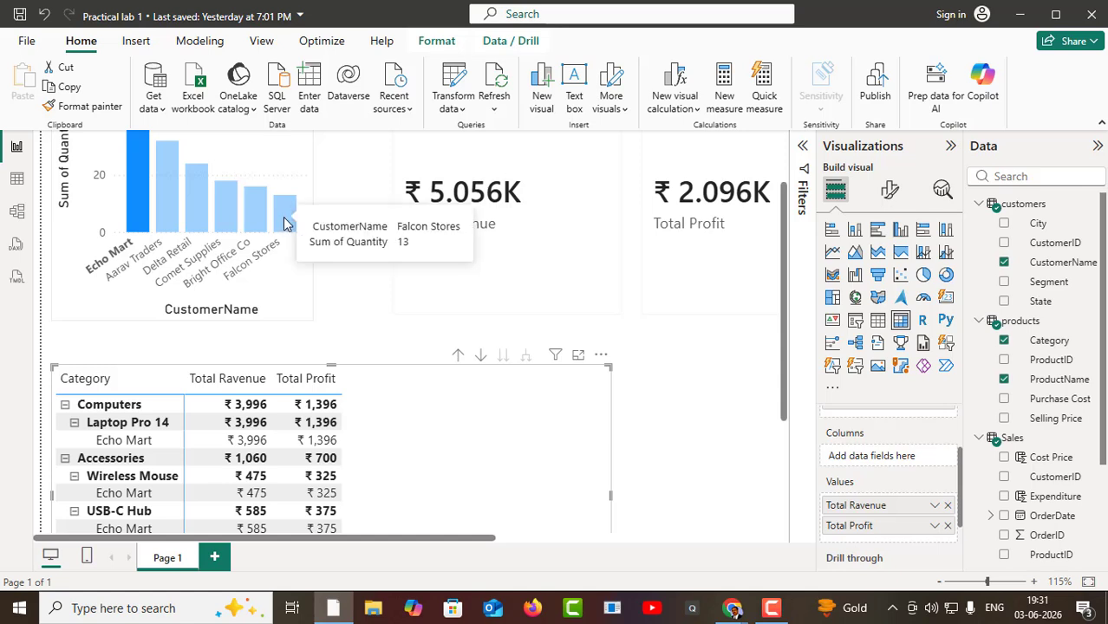
click(287, 223)
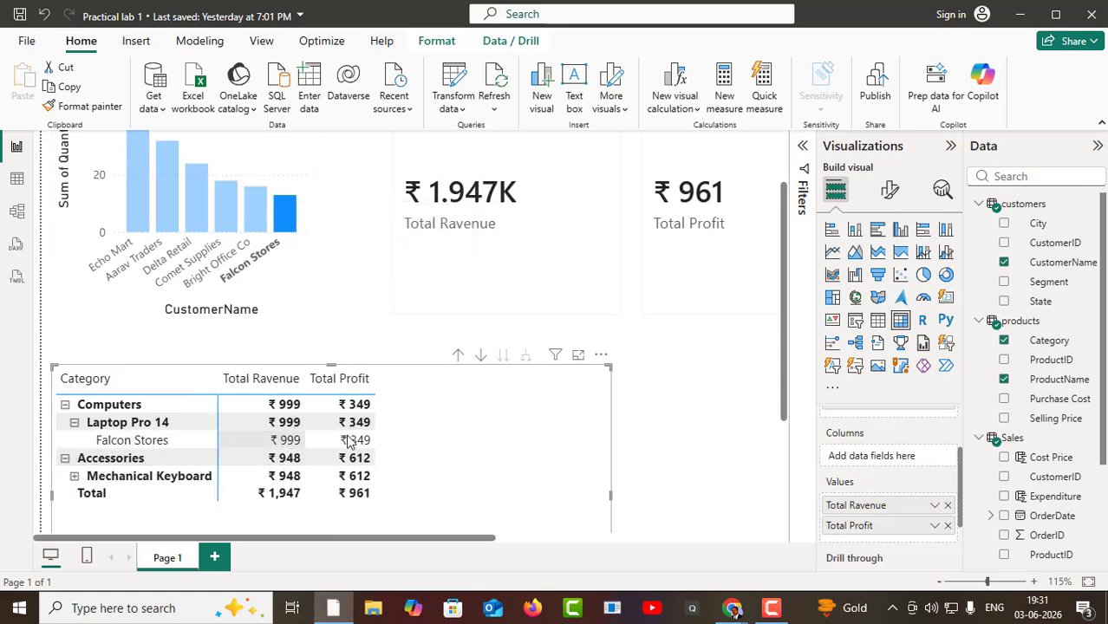
click(75, 476)
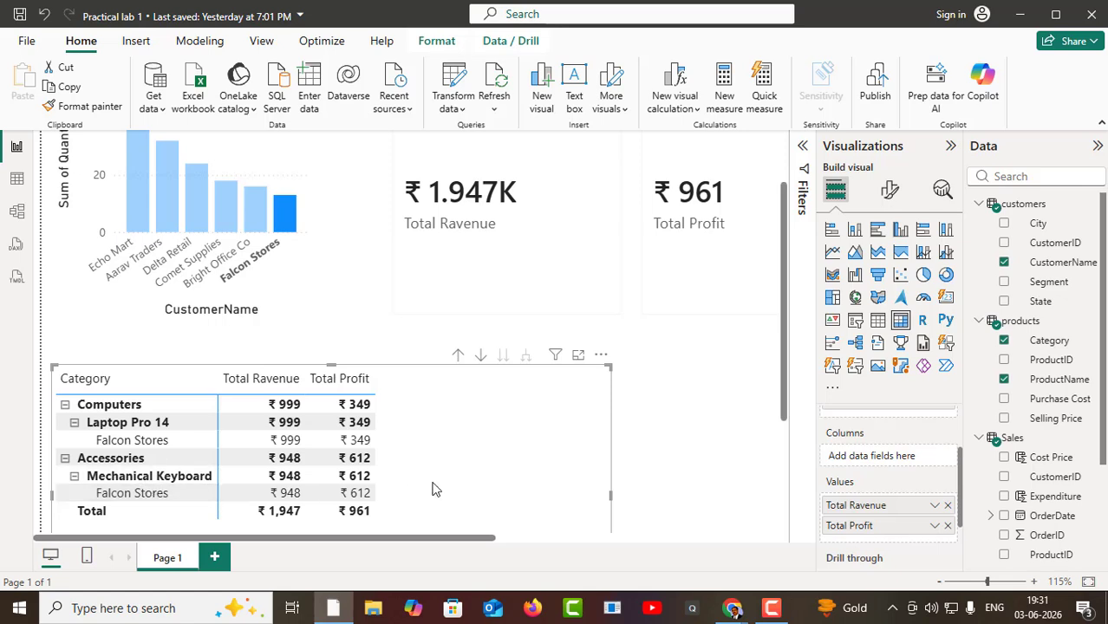
- Compare the Total Ravenue and Total Profit cards with the matrix rows for Falcon Stores
scroll(438, 488, up, 1)
scroll(438, 487, down, 2)
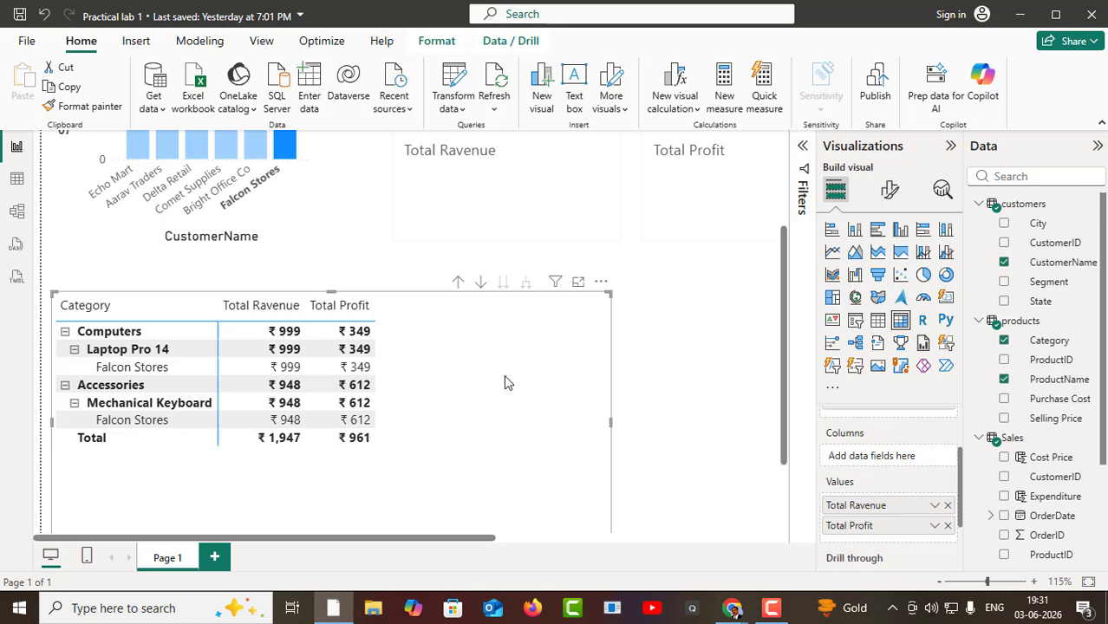
scroll(415, 381, up, 3)
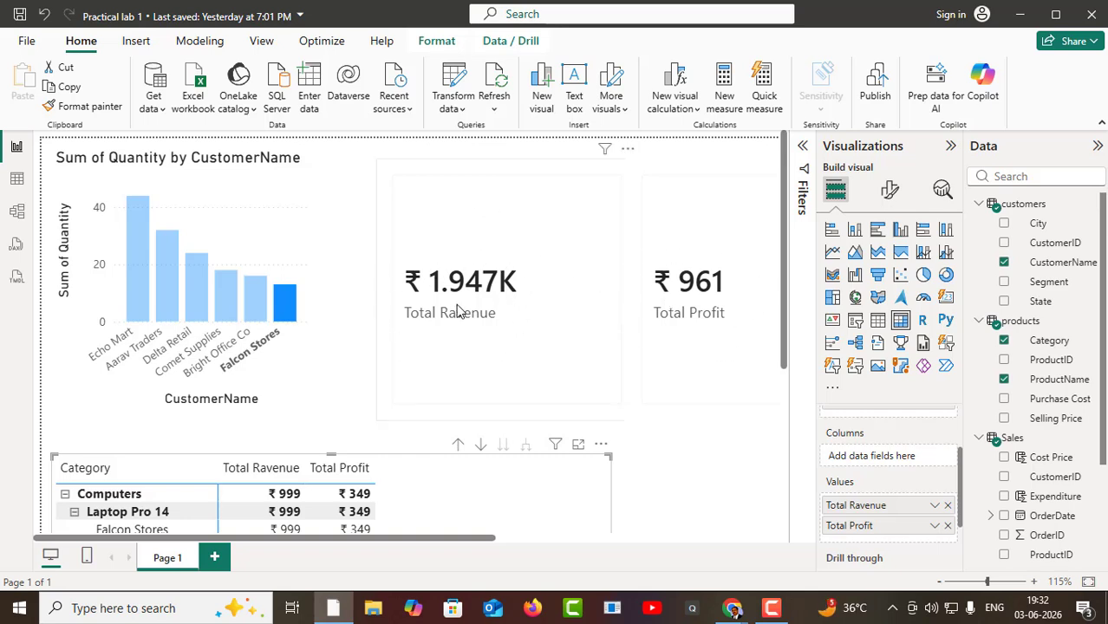
scroll(509, 427, down, 3)
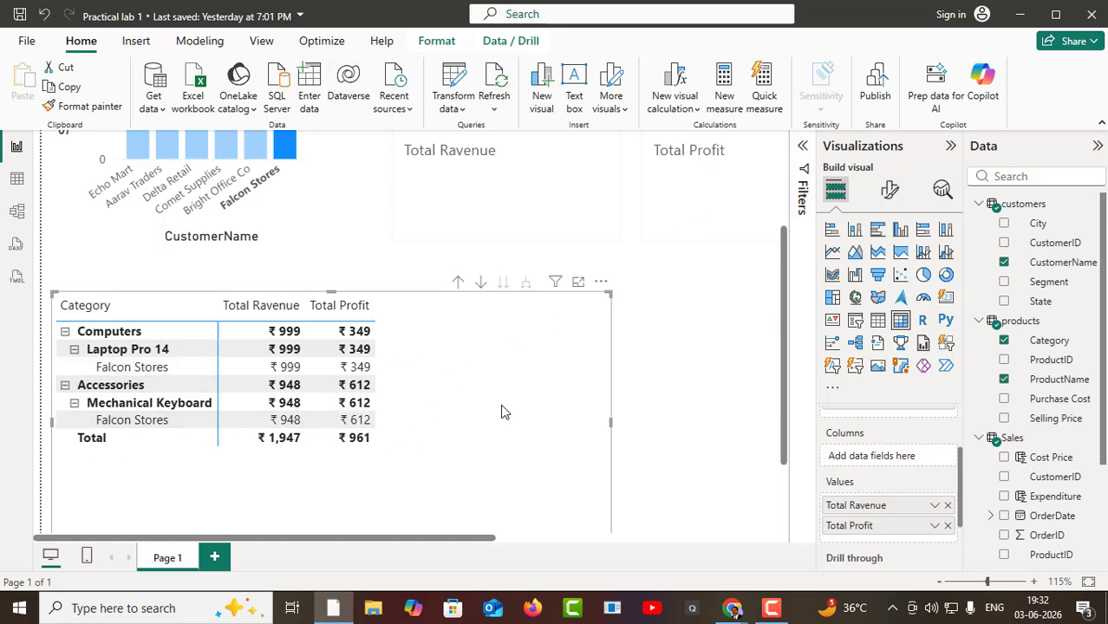
scroll(531, 391, up, 3)
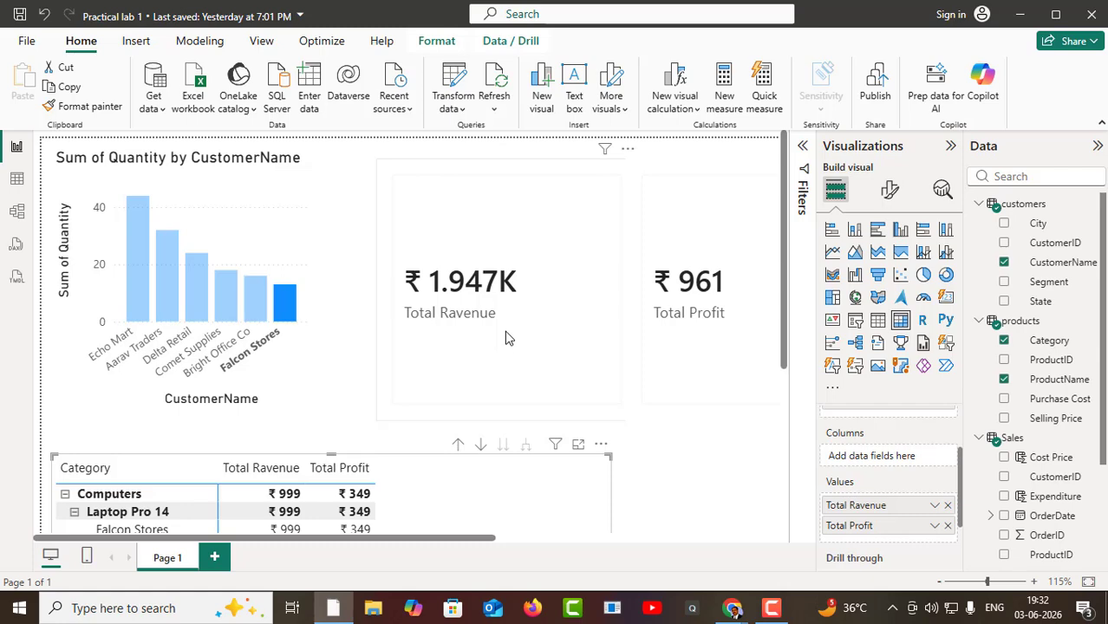
scroll(508, 338, down, 5)
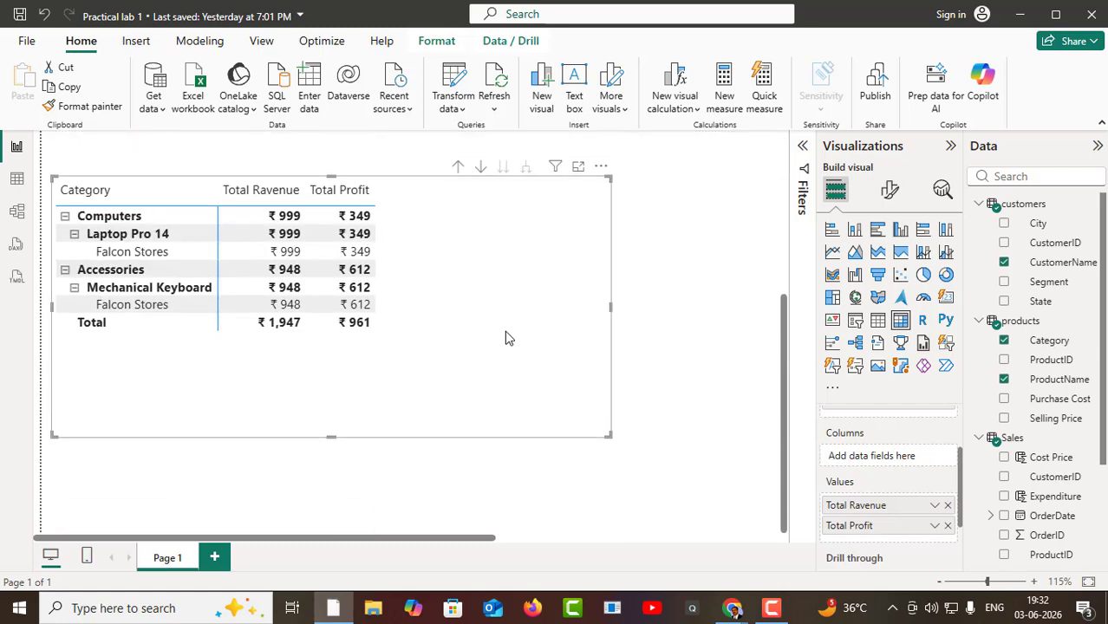
scroll(508, 338, up, 1)
scroll(508, 338, up, 4)
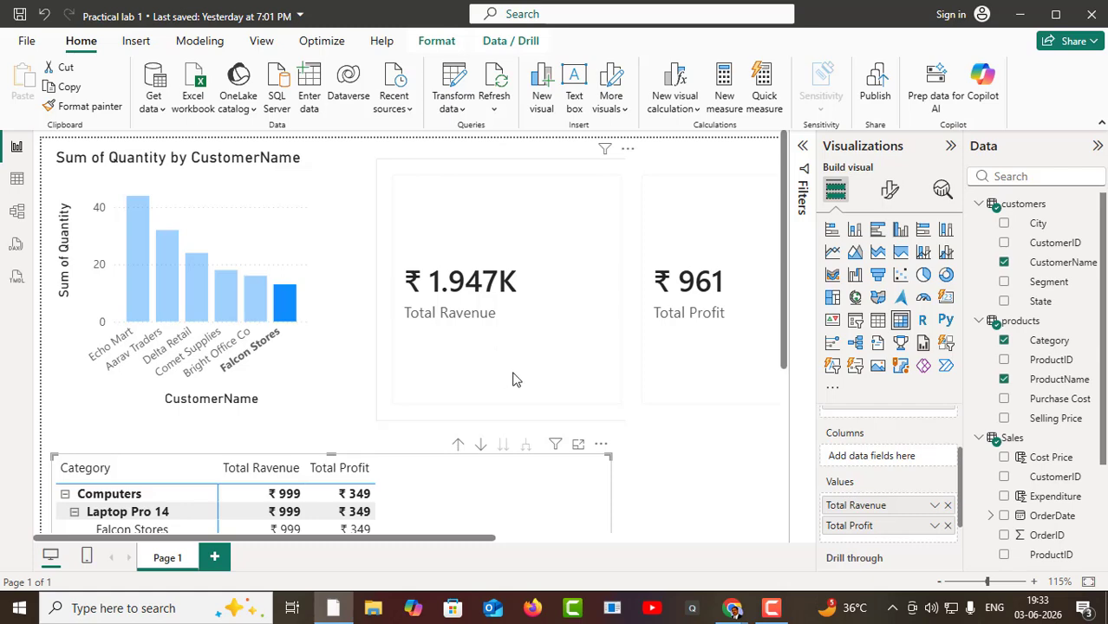
scroll(514, 376, down, 1)
scroll(511, 378, up, 1)
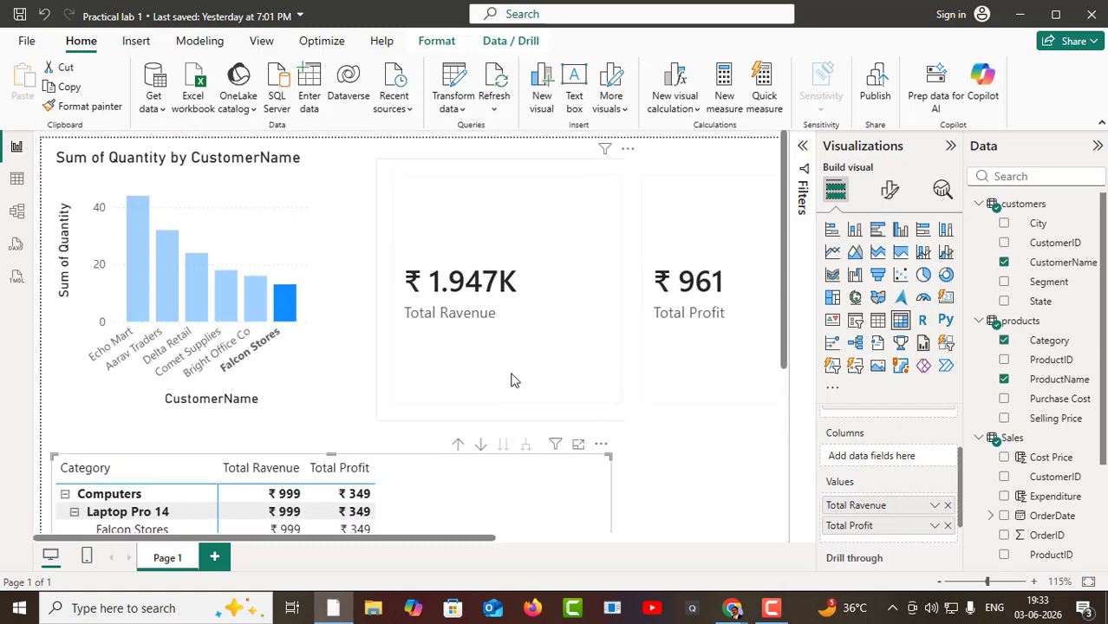
- Switch to the table view and collapse the products and Sales tables in the data list
click(17, 181)
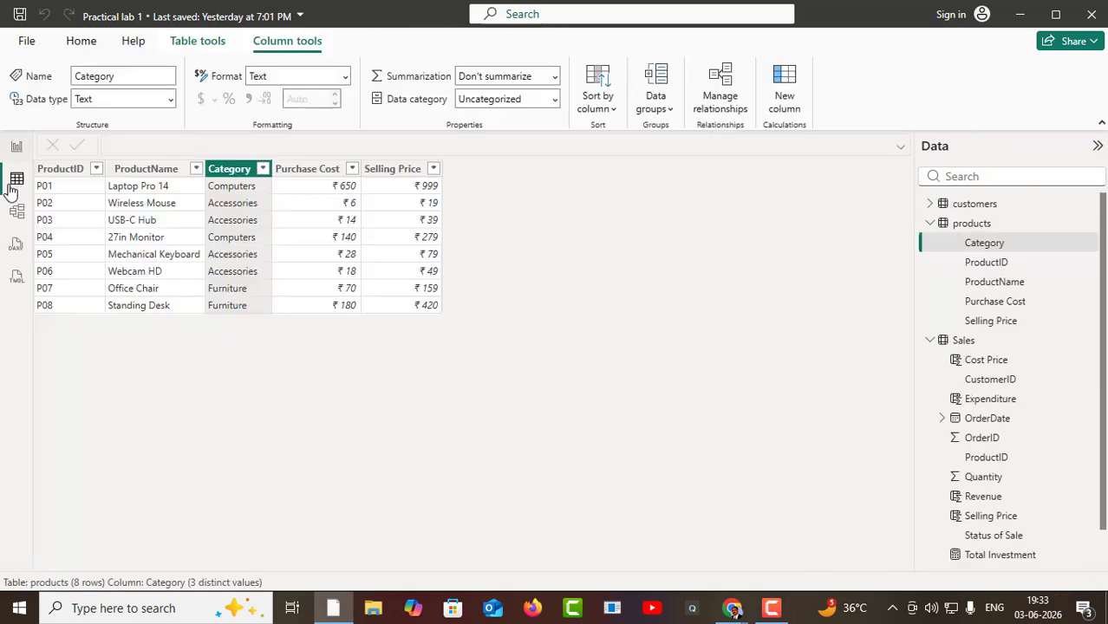
click(928, 225)
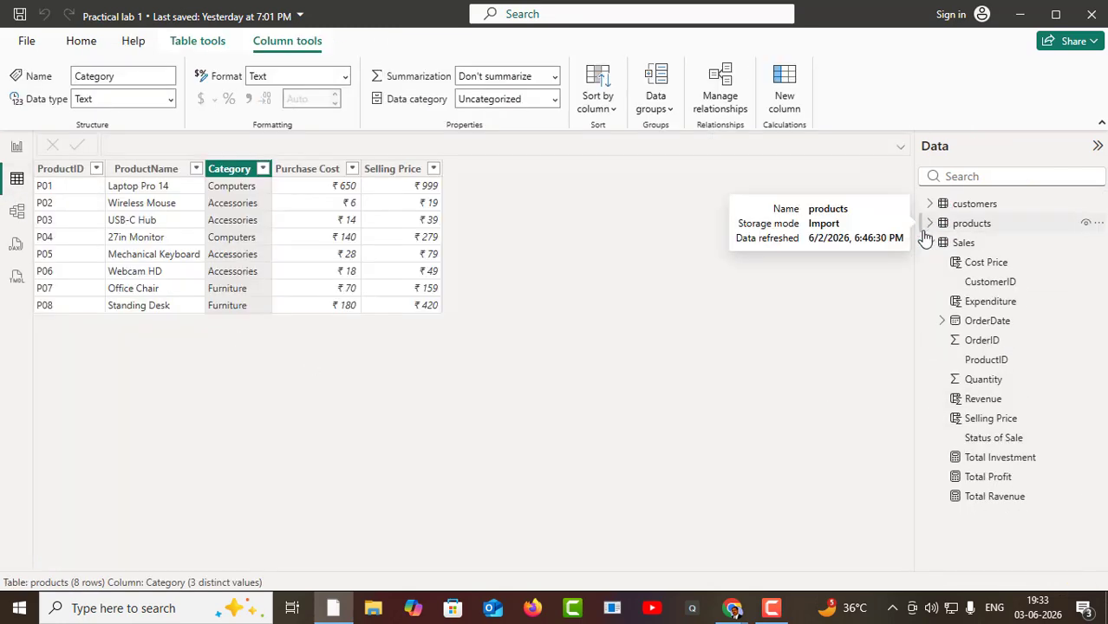
click(929, 244)
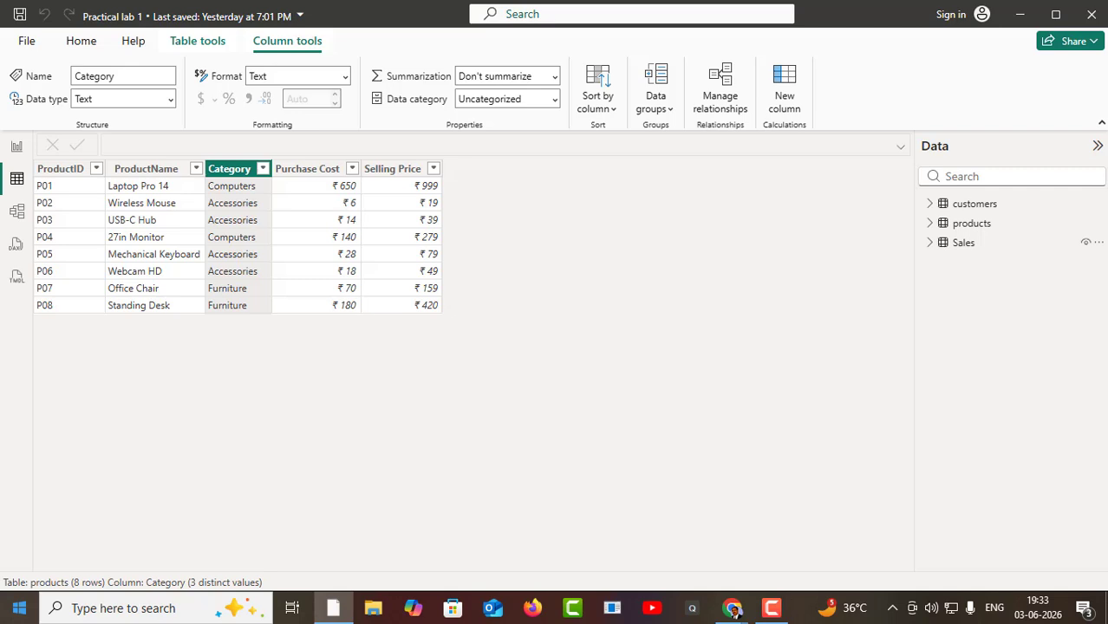
- Switch to the model view, create a calculated table and name it DimDate in its formula
click(17, 217)
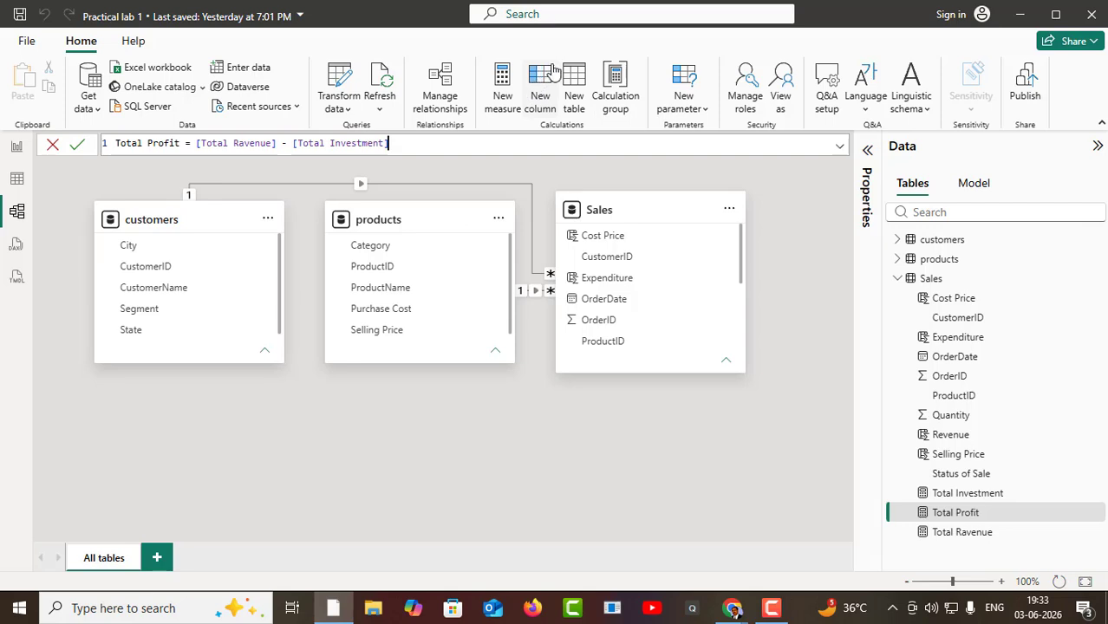
click(580, 82)
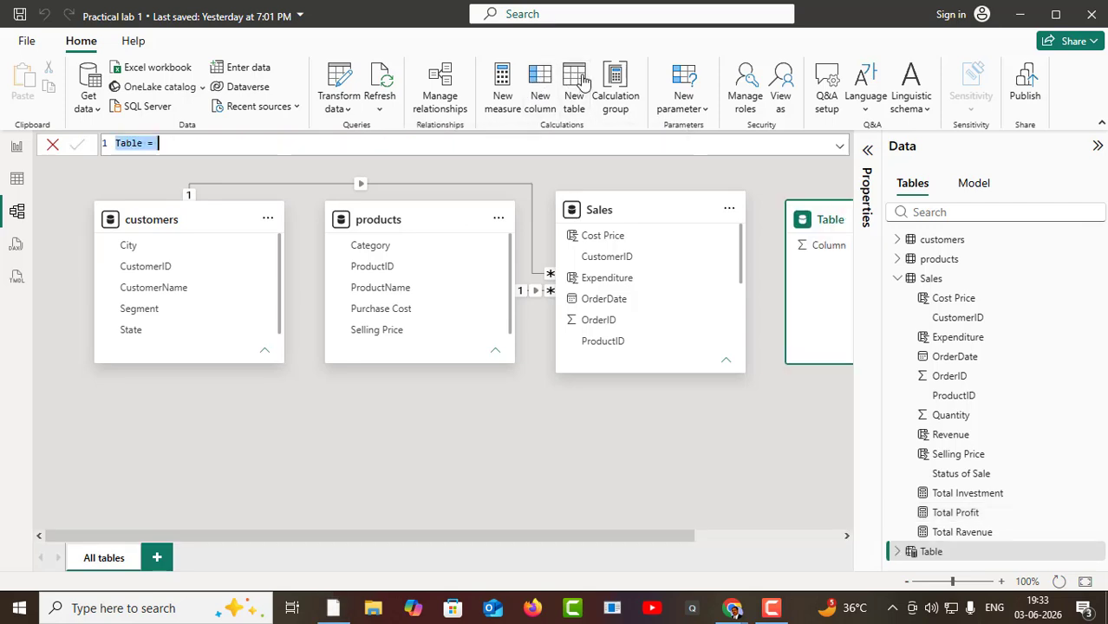
click(143, 145)
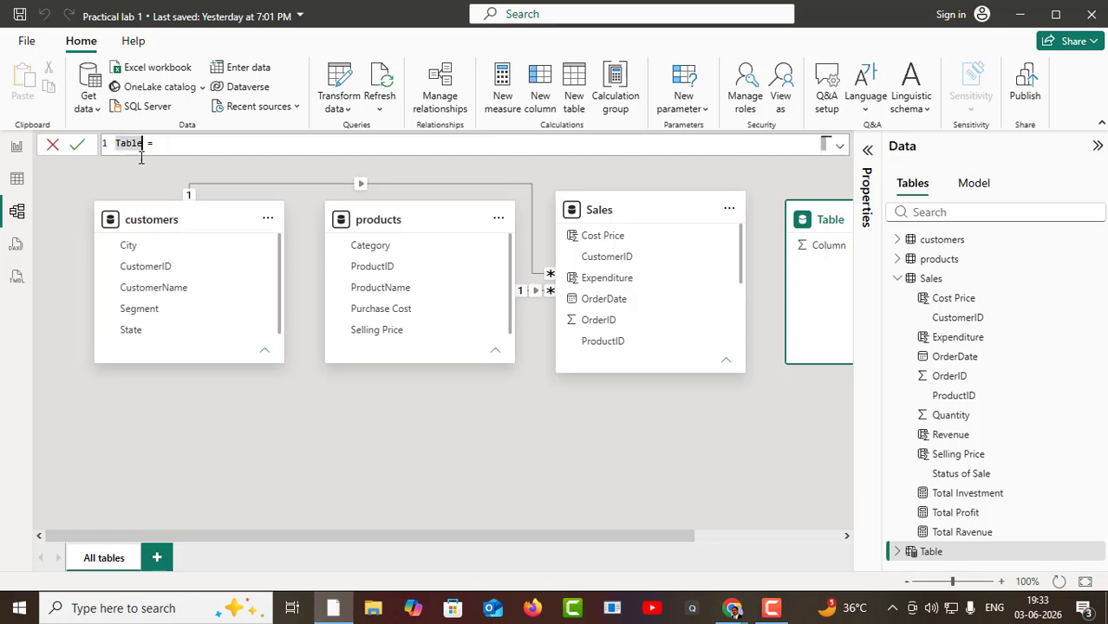
text(dim)
key(BackSpace)
key(BackSpace)
key(BackSpace)
key(BackSpace)
key(BackSpace)
key(BackSpace)
key(BackSpace)
key(BackSpace)
text(DimDate)
- Begin the DimDate formula with the CALENDAR function and enter DATE(2024,01,01) as its start date
click(177, 145)
text(cal)
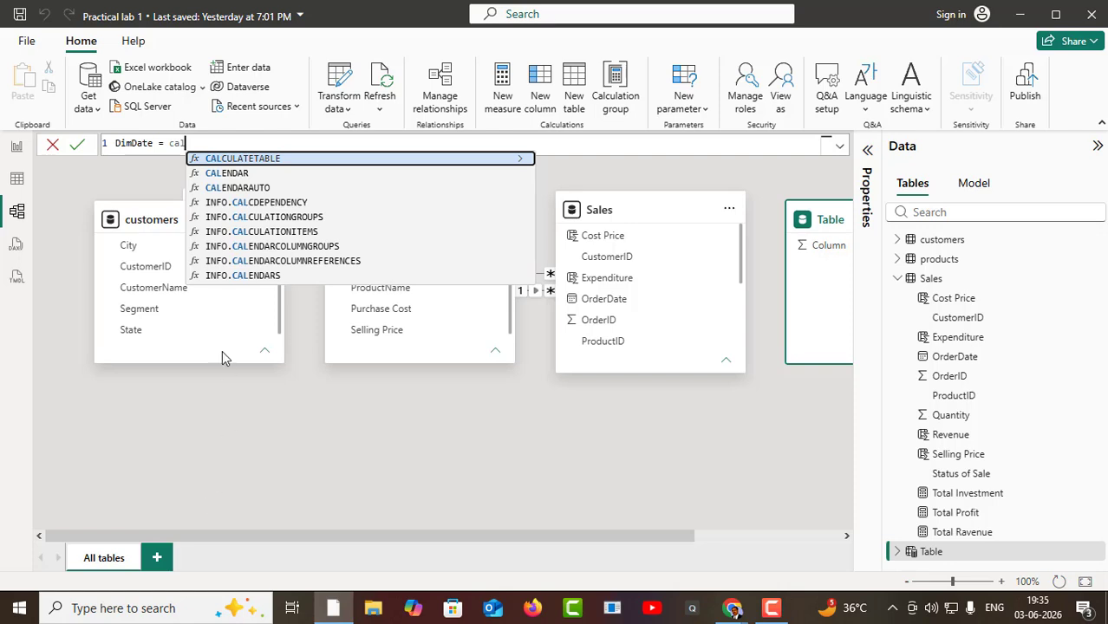
click(227, 174)
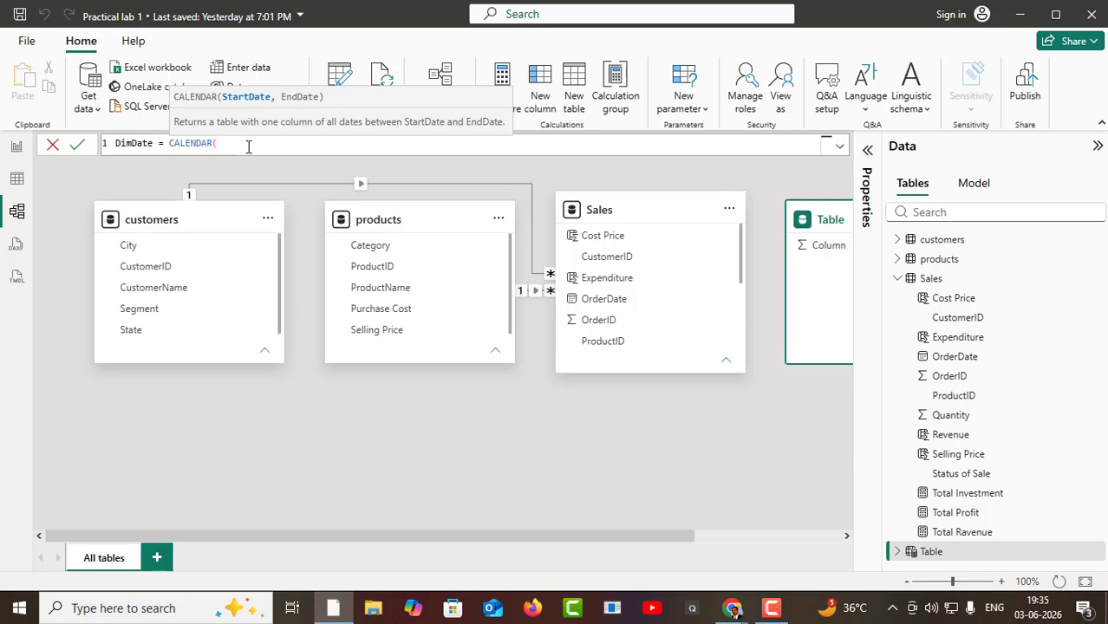
text(date)
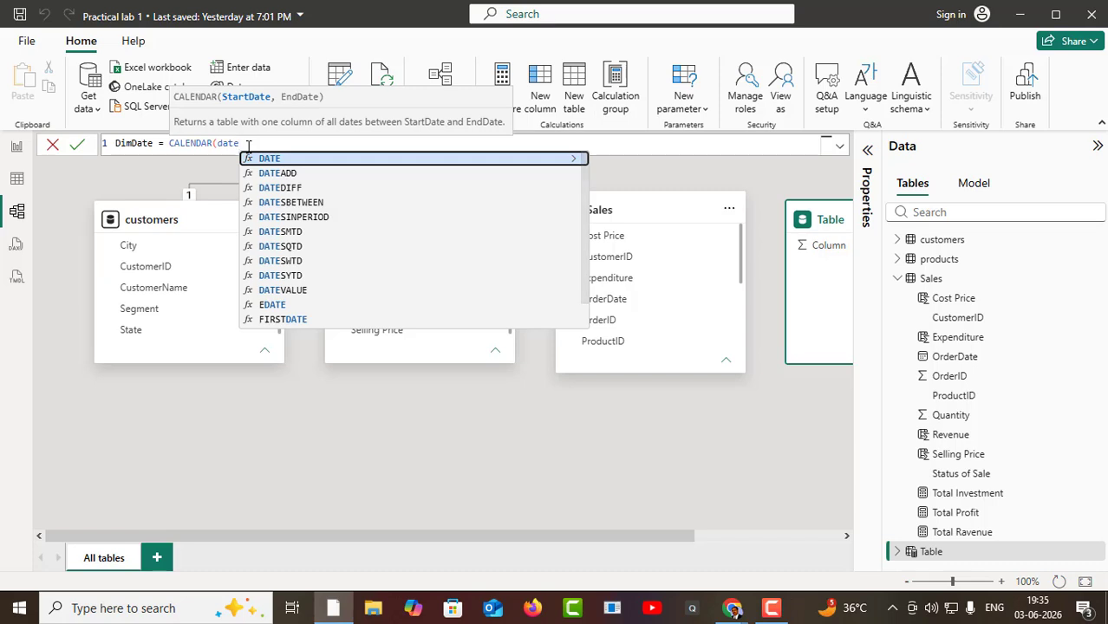
click(278, 161)
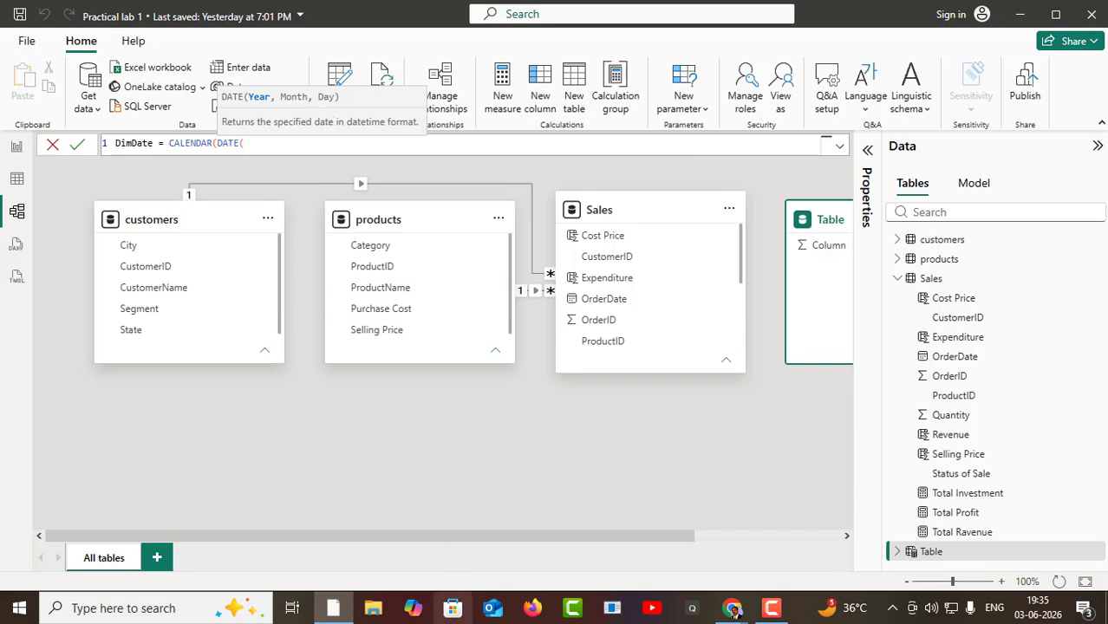
text(2)
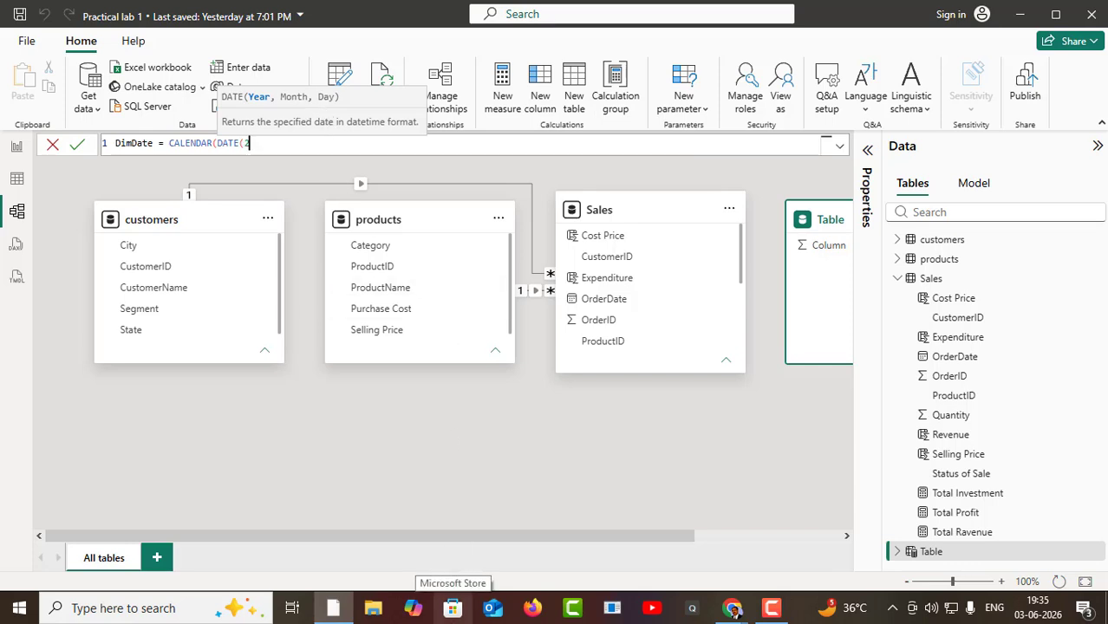
text(024)
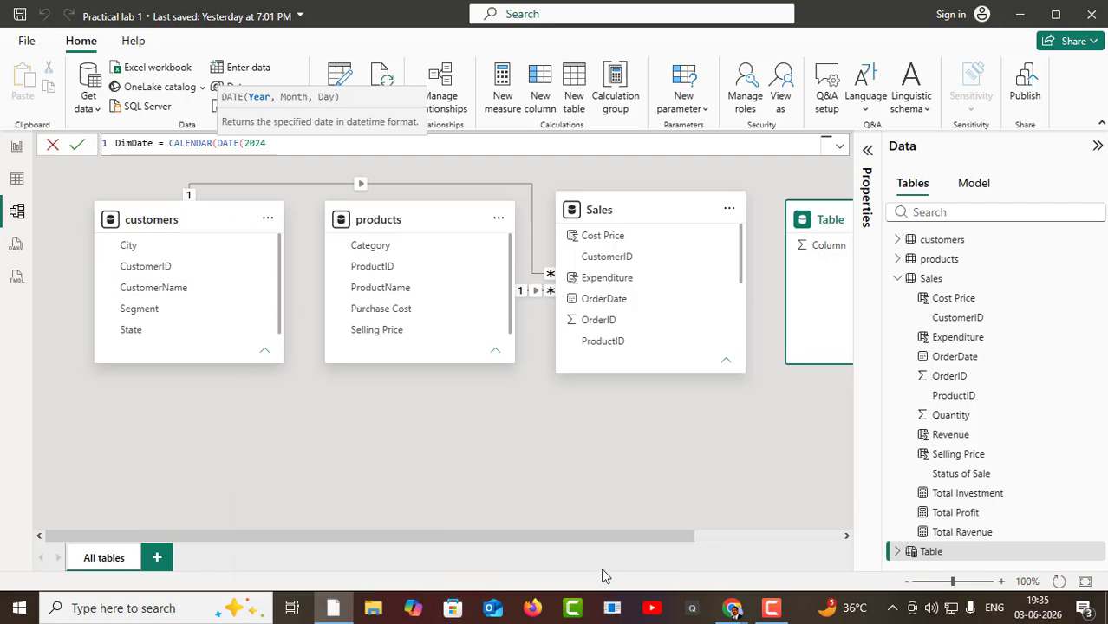
text(,)
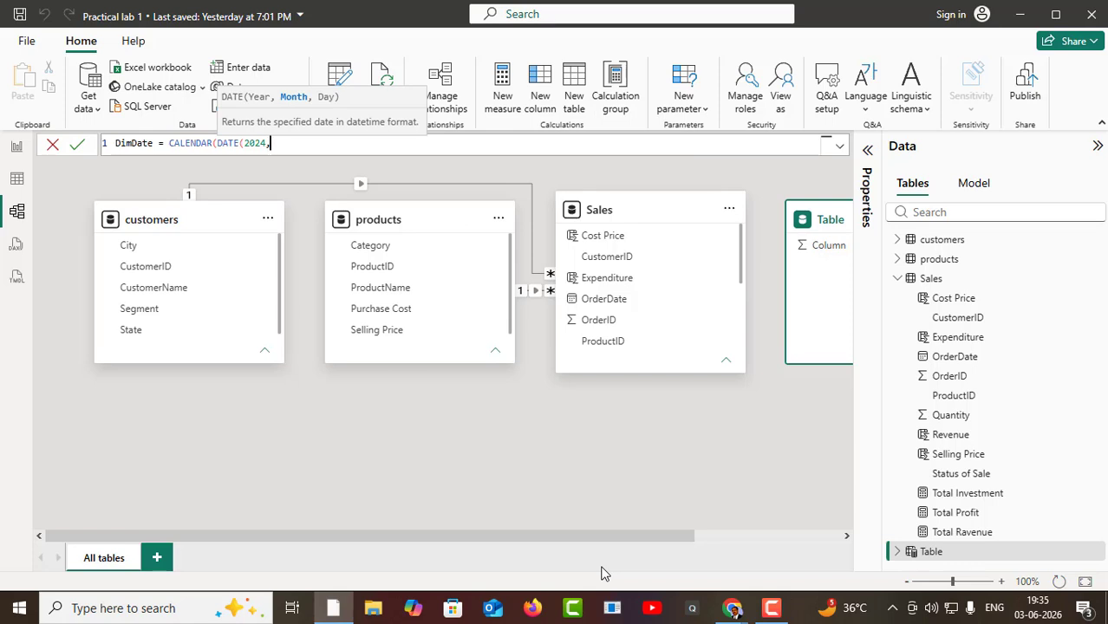
text(01,0)
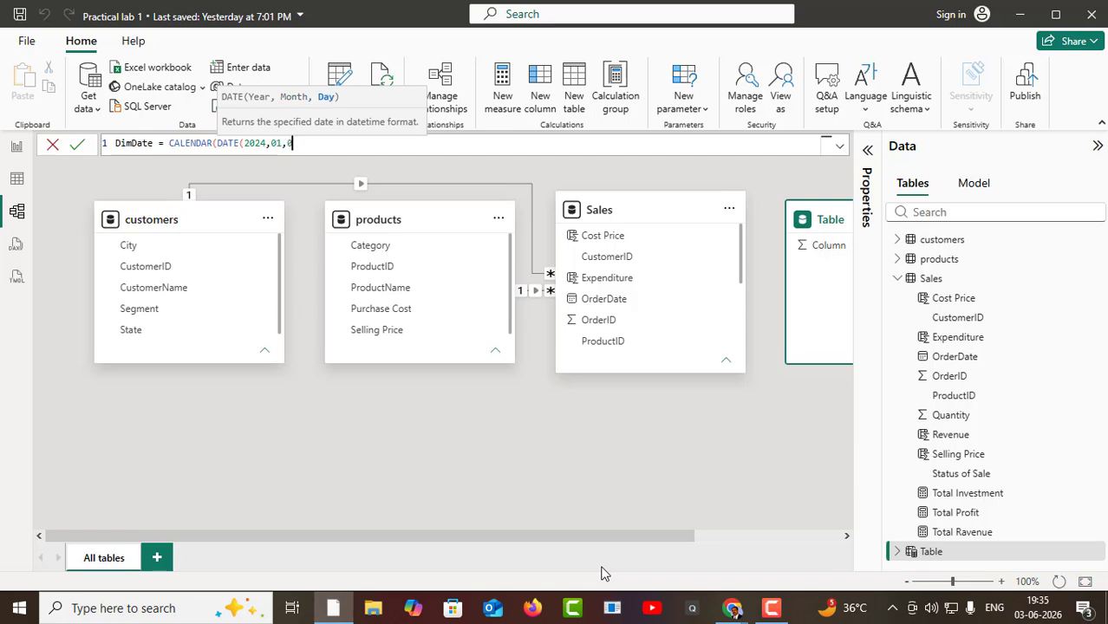
text(1)
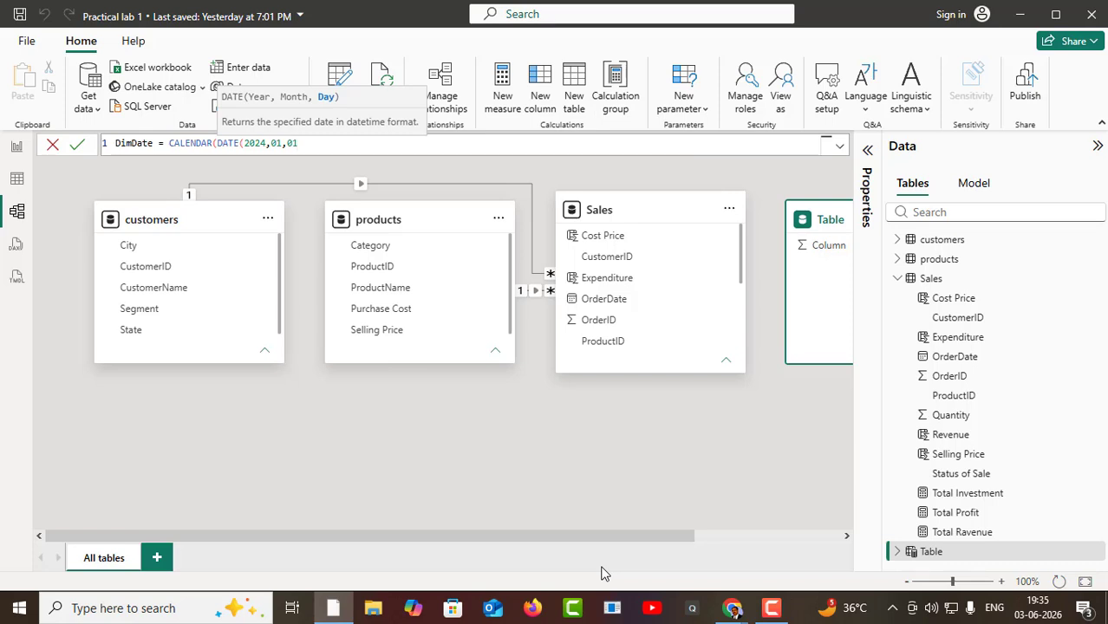
text())
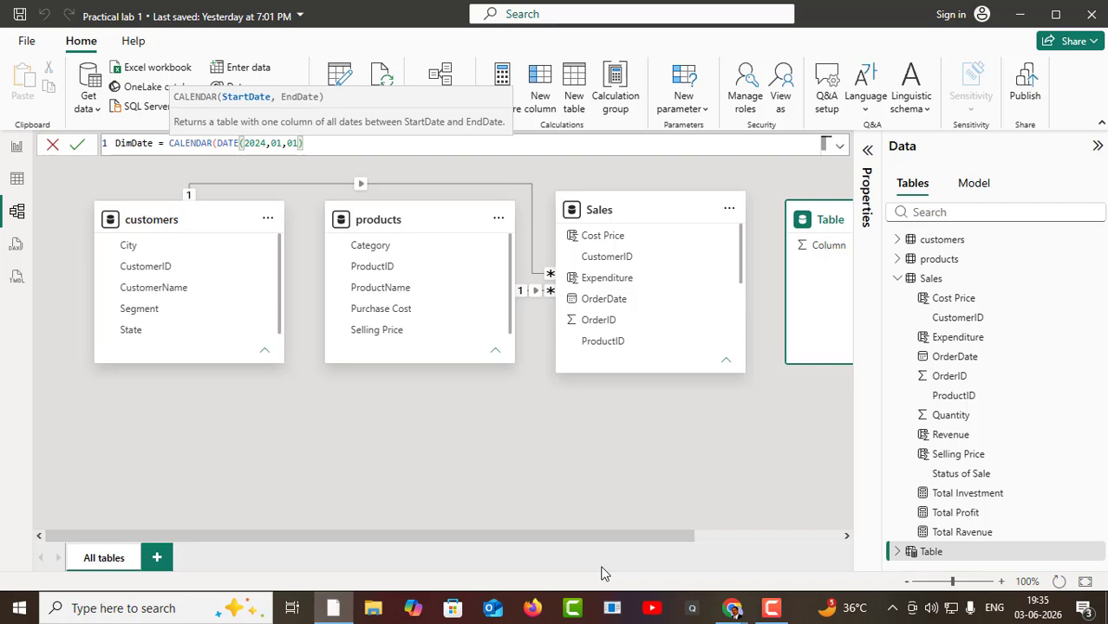
- Add DATE(2024,12,31) as the CALENDAR end date, close the DimDate formula and commit it
text(,)
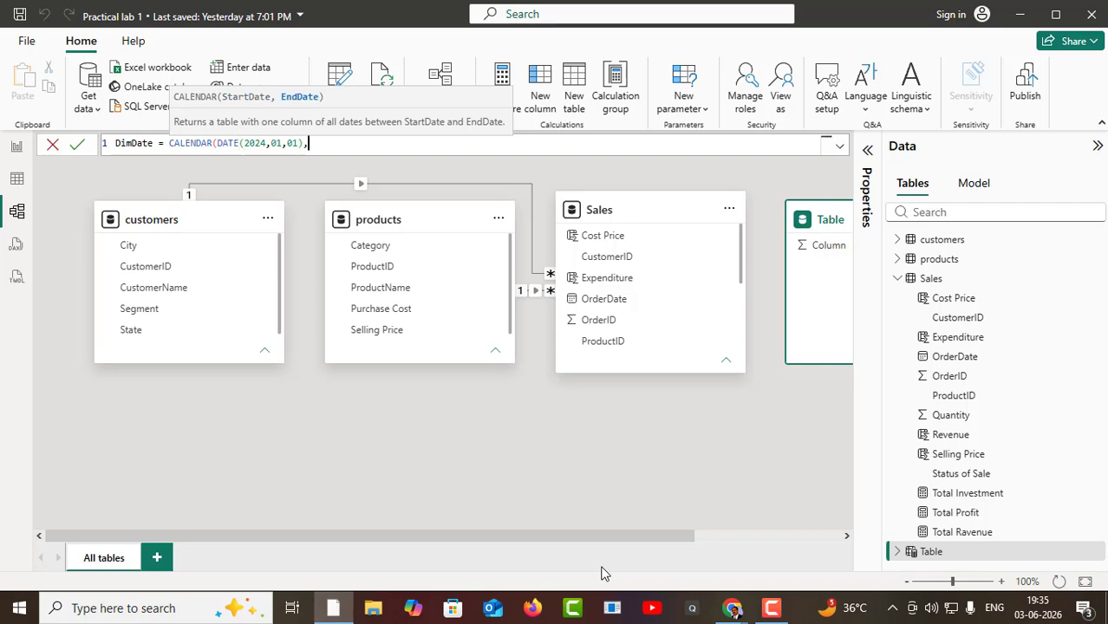
text(date)
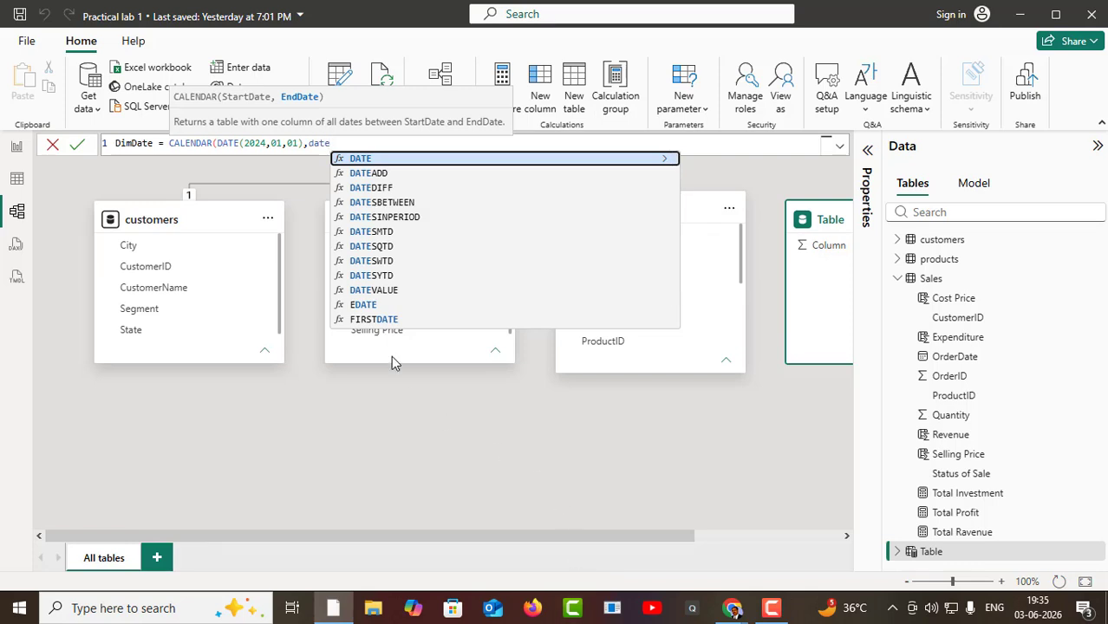
click(359, 159)
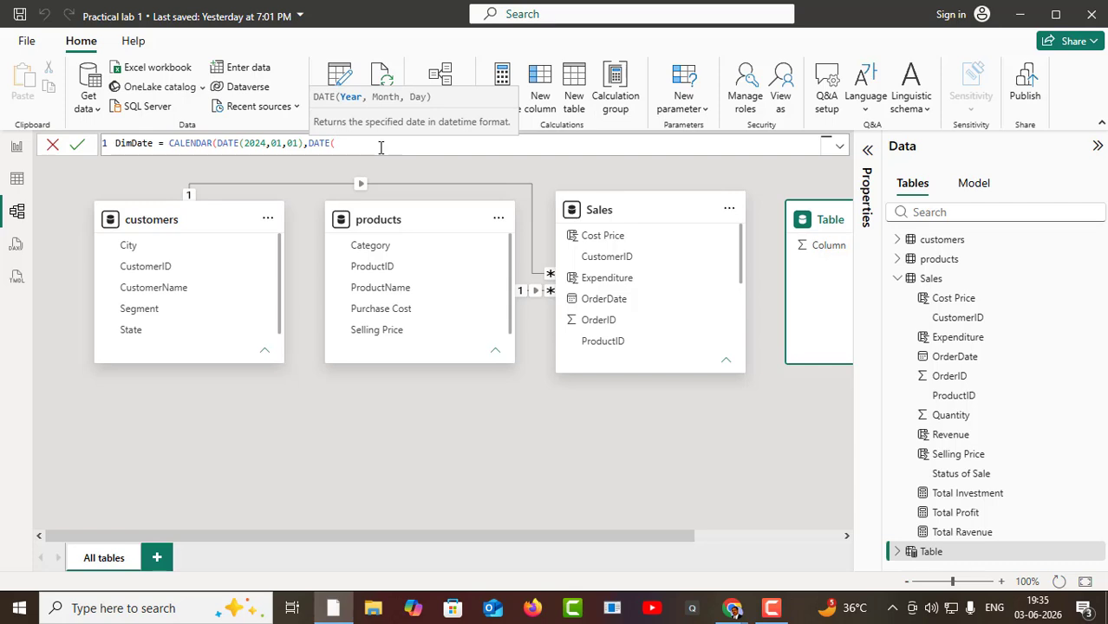
text(2024,12,31)
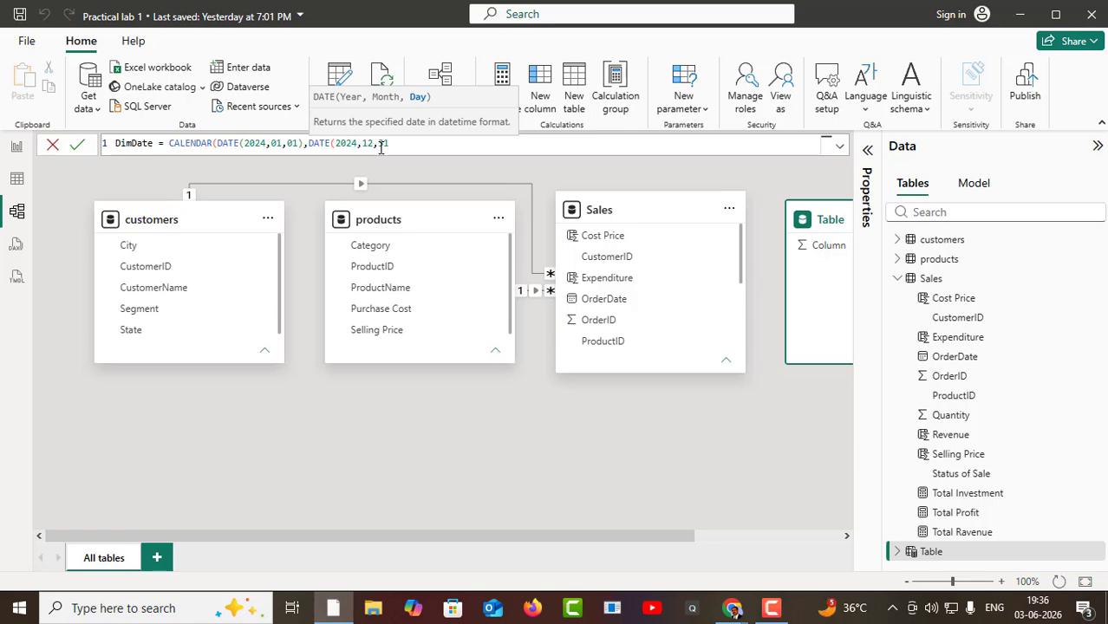
text())
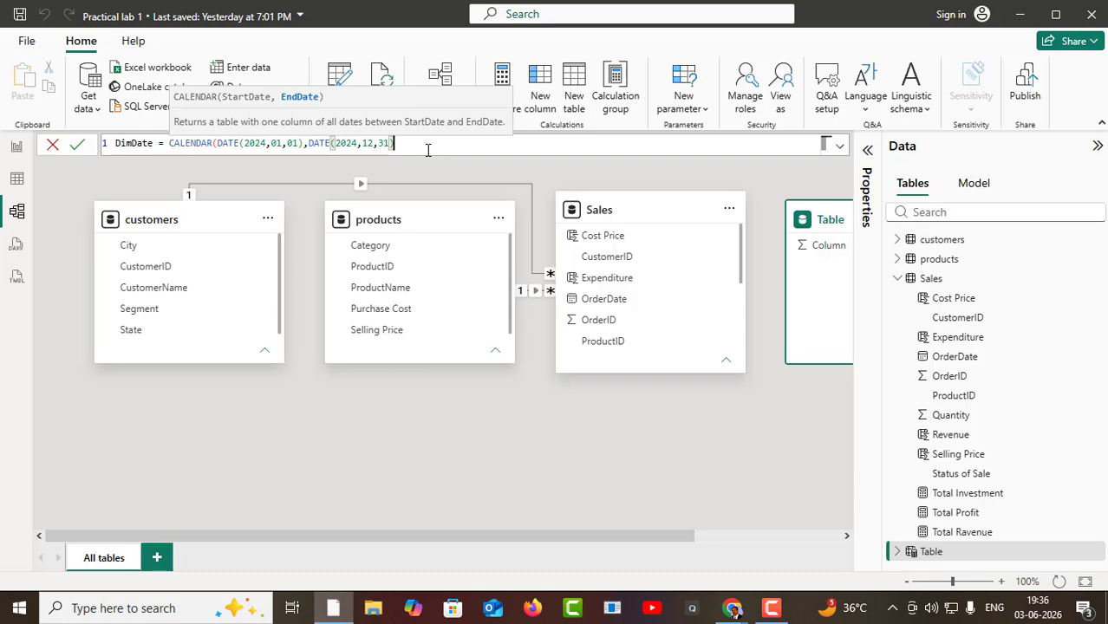
text())
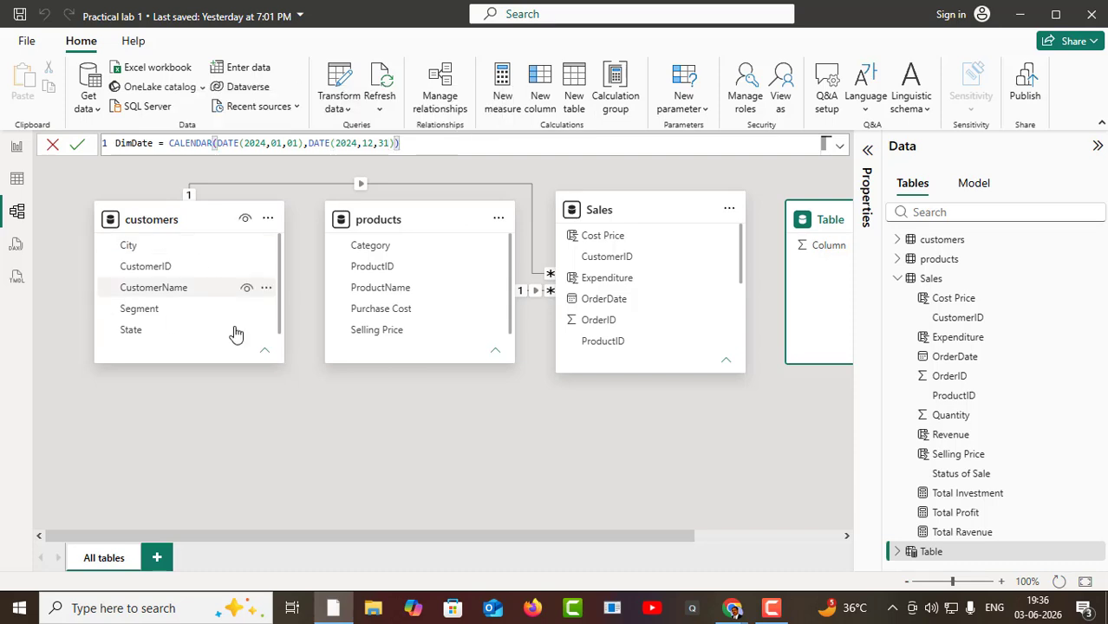
click(78, 146)
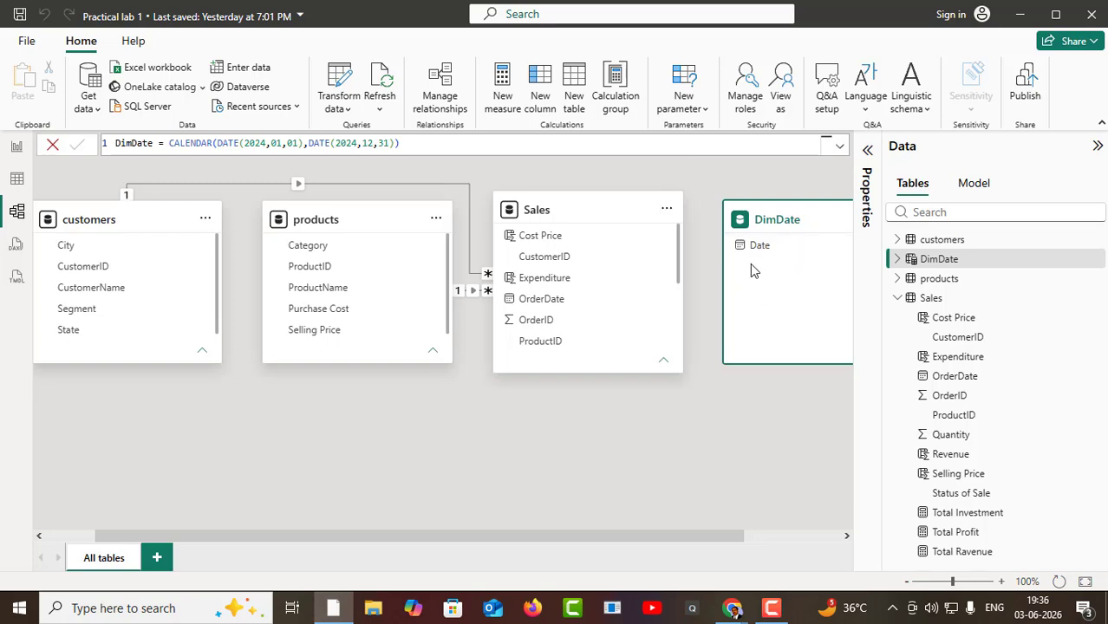
- Look through the Date values of the DimDate table in the table view
click(17, 182)
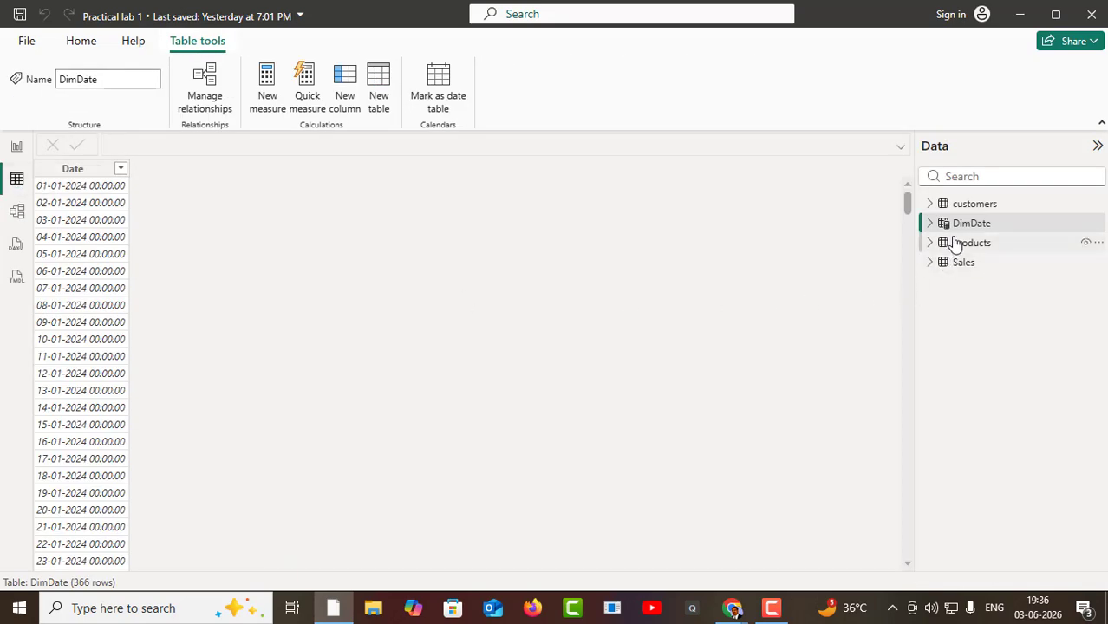
scroll(73, 242, down, 8)
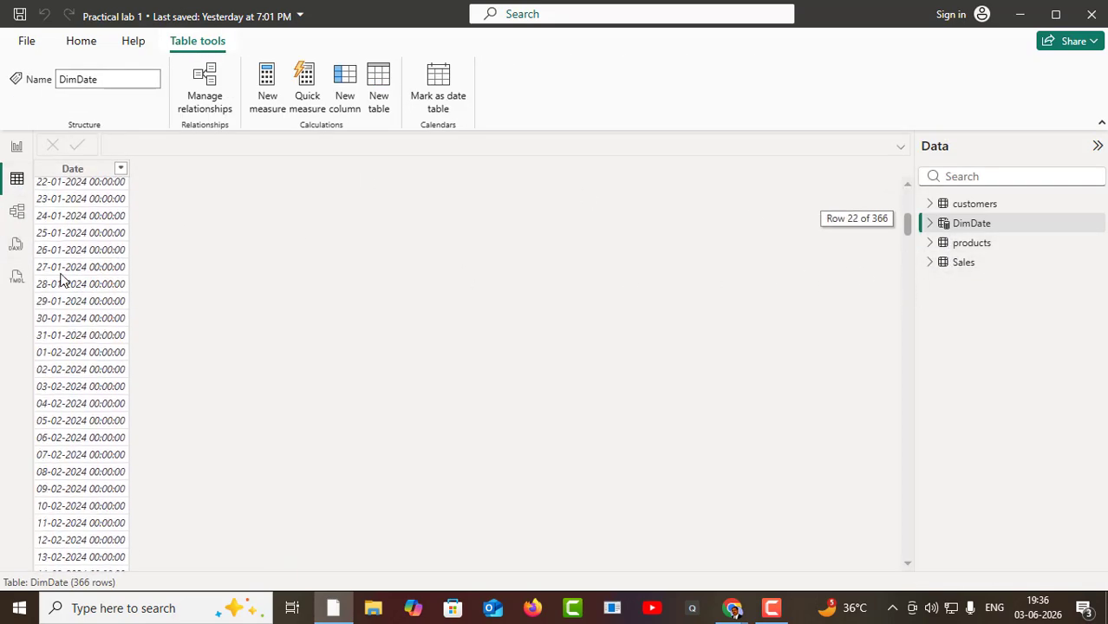
scroll(62, 277, down, 8)
scroll(62, 278, up, 16)
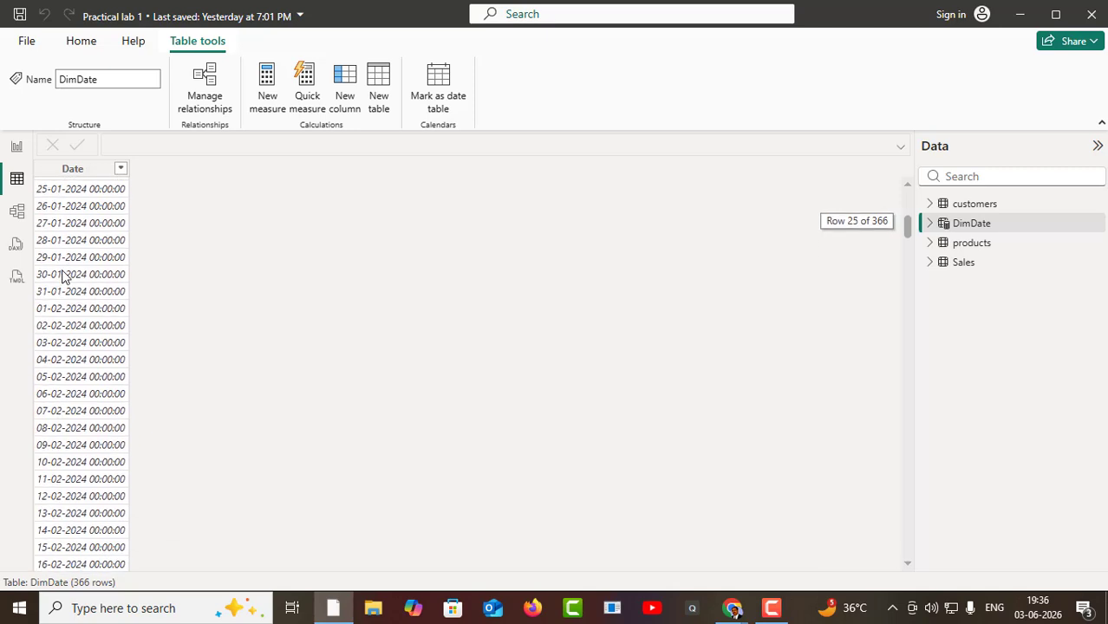
scroll(62, 276, down, 20)
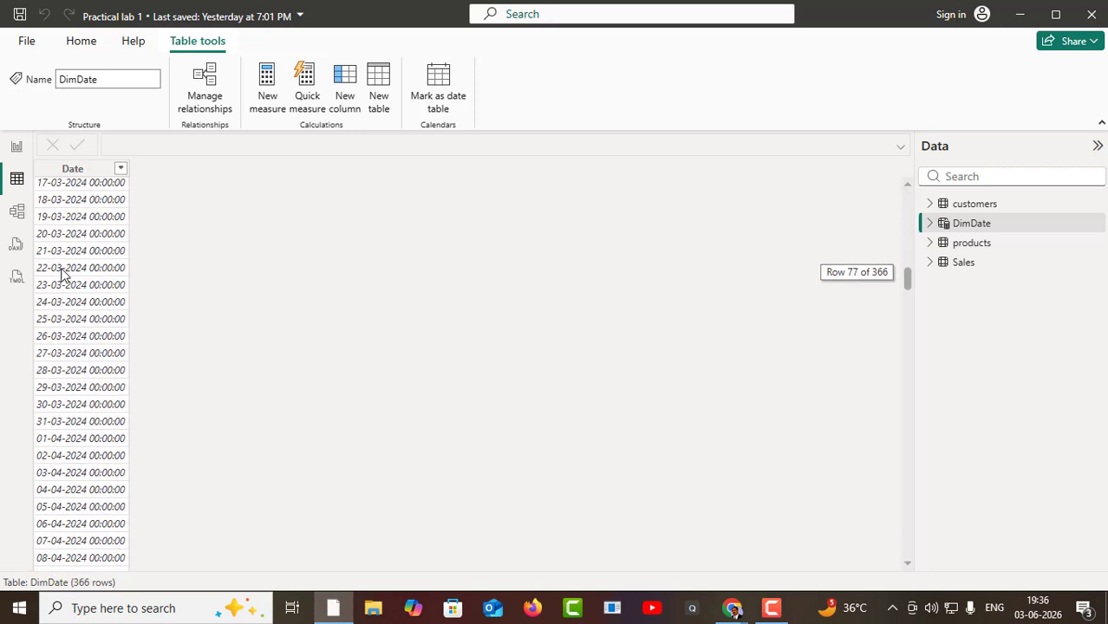
scroll(57, 280, down, 20)
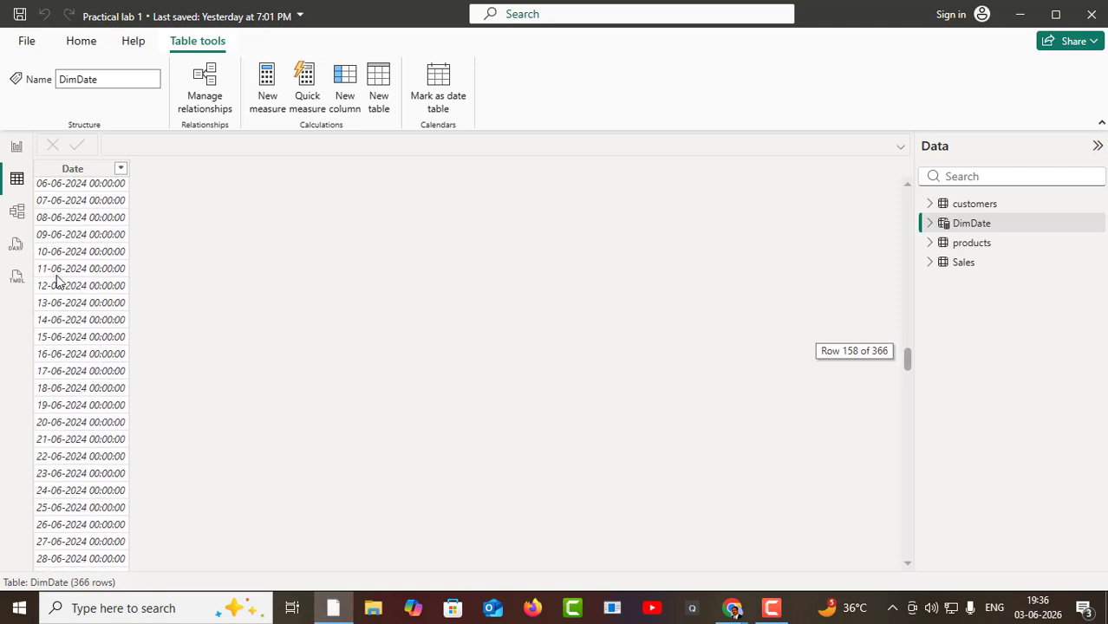
scroll(58, 279, up, 20)
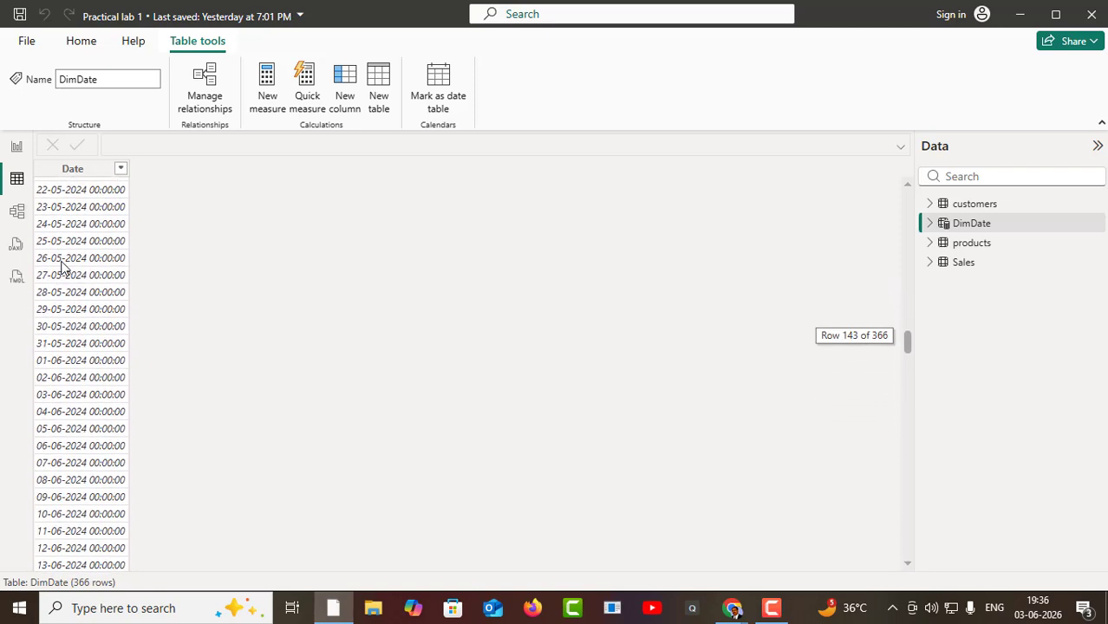
scroll(63, 264, up, 20)
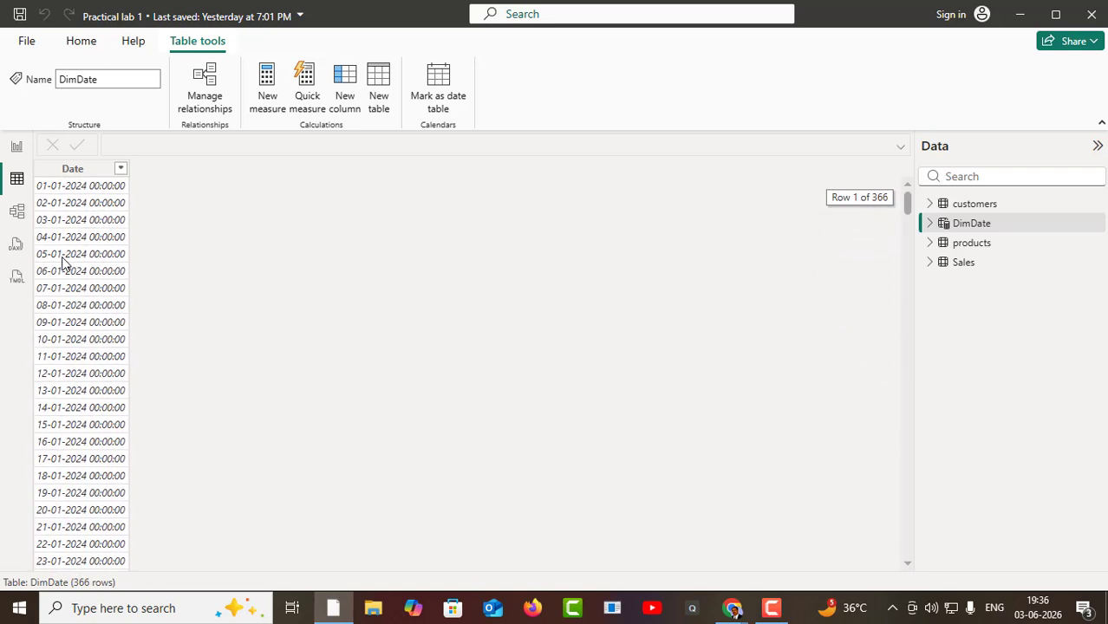
- Set the data type of the DimDate table's Date column to Date and look over its rows
click(73, 169)
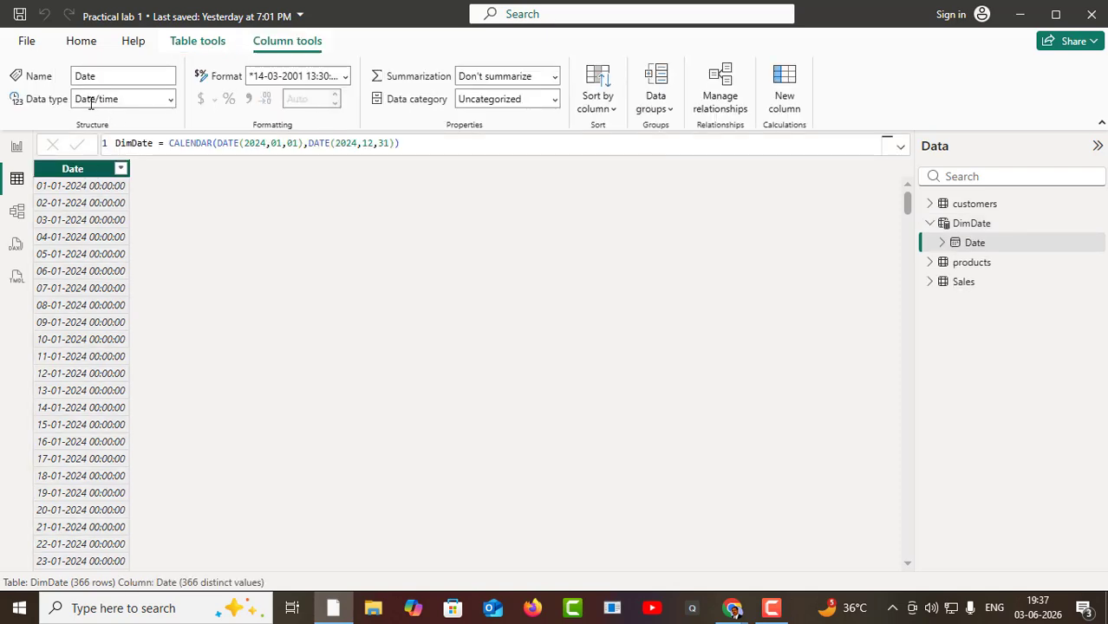
click(170, 101)
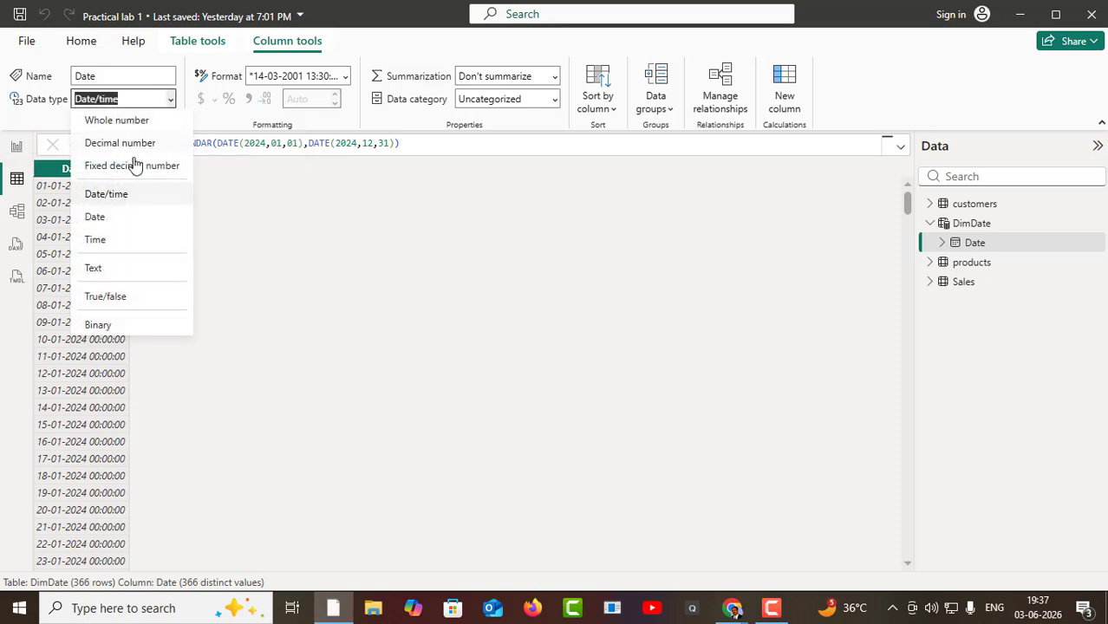
click(374, 248)
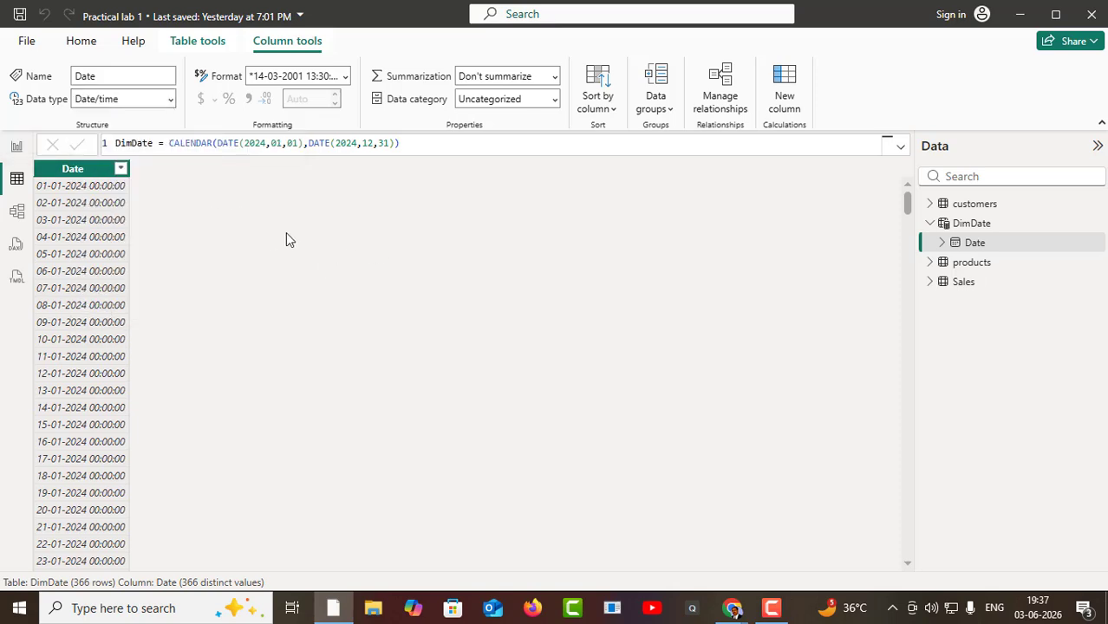
right_click(80, 175)
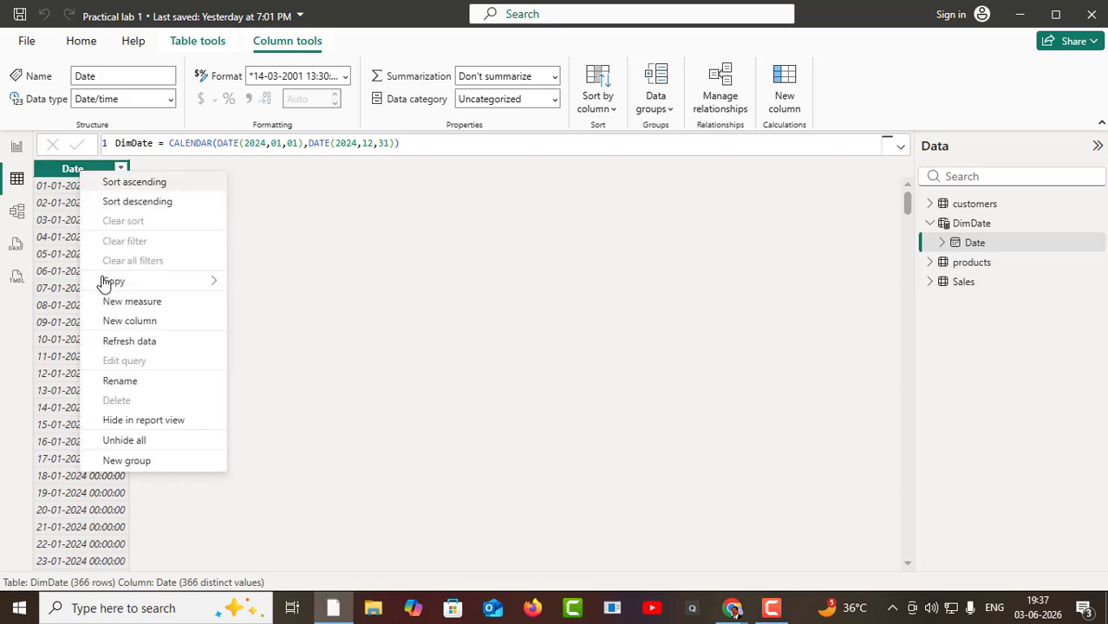
click(237, 272)
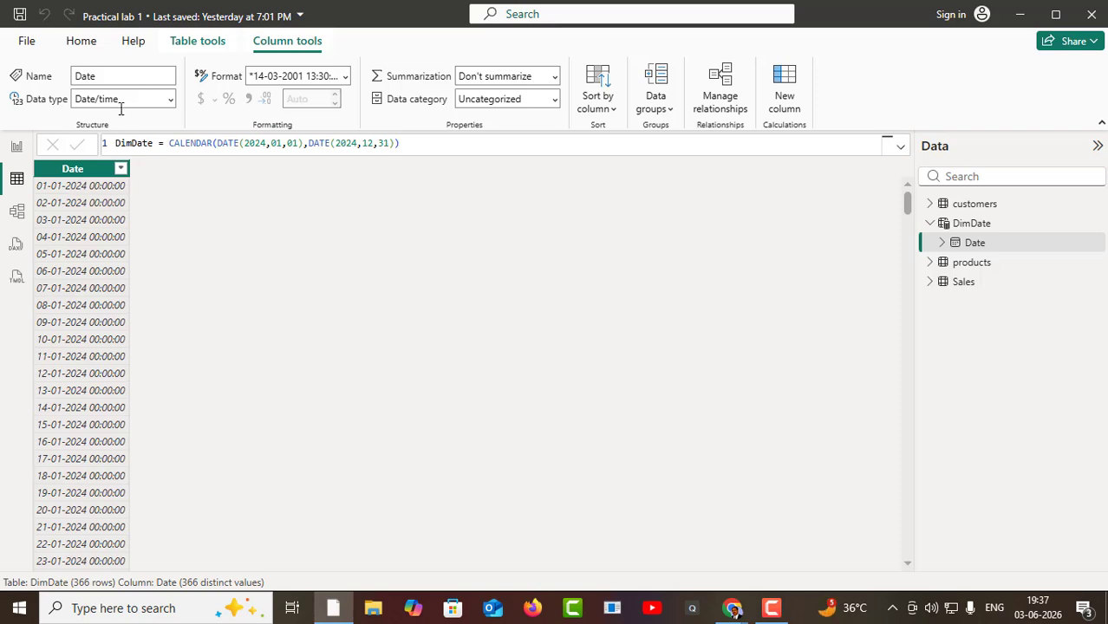
click(169, 100)
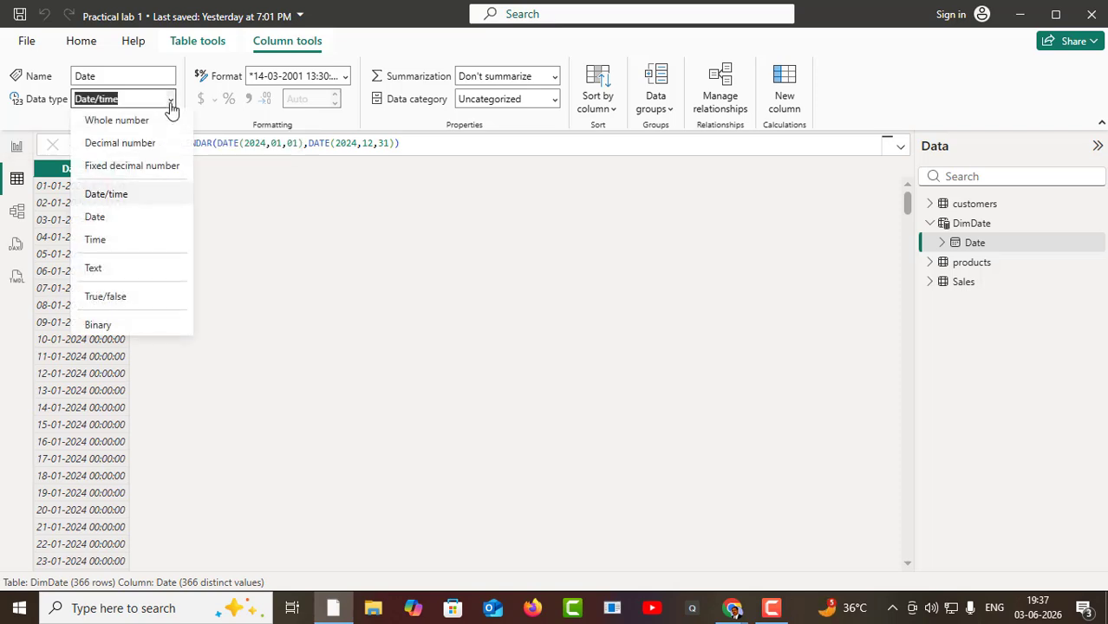
click(106, 219)
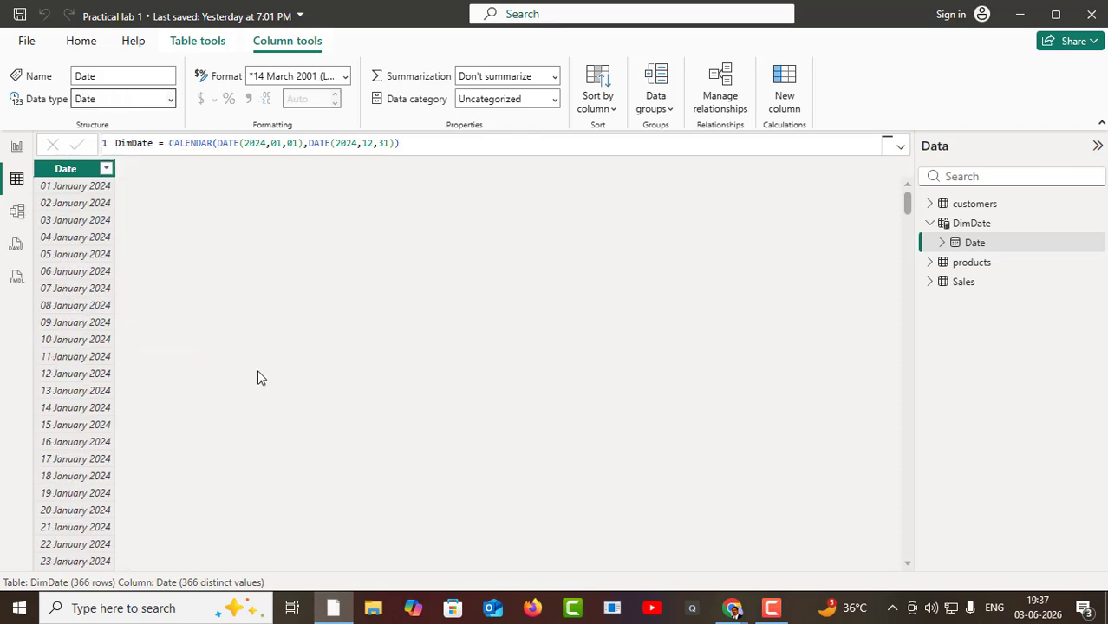
scroll(258, 376, down, 6)
scroll(258, 387, up, 6)
- Start a new relationship in the data model with DimDate as its From table
click(17, 211)
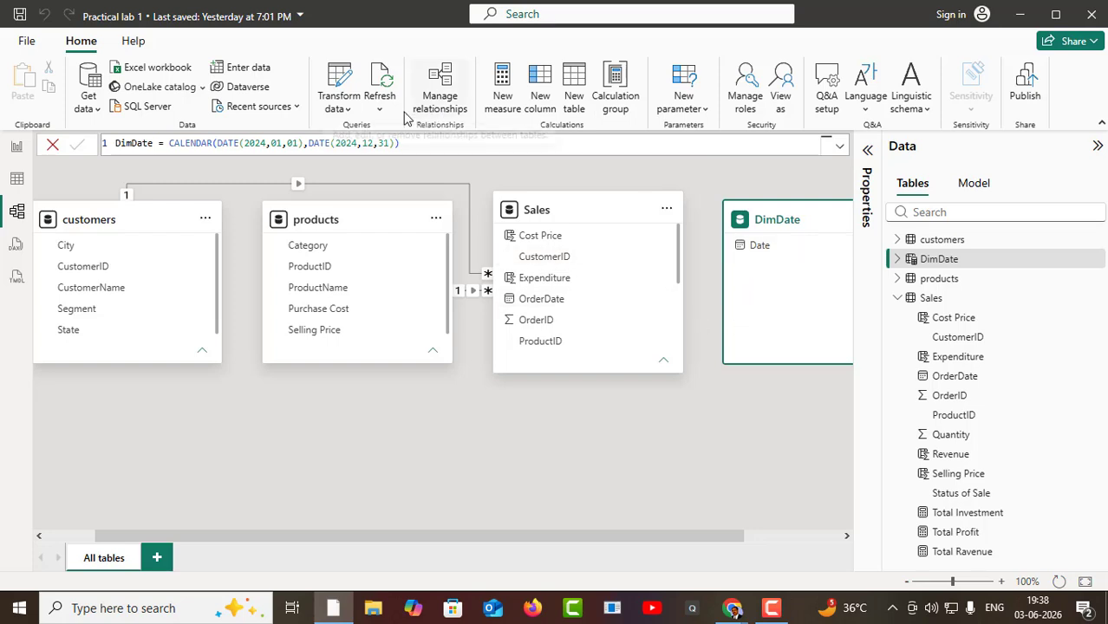
click(449, 102)
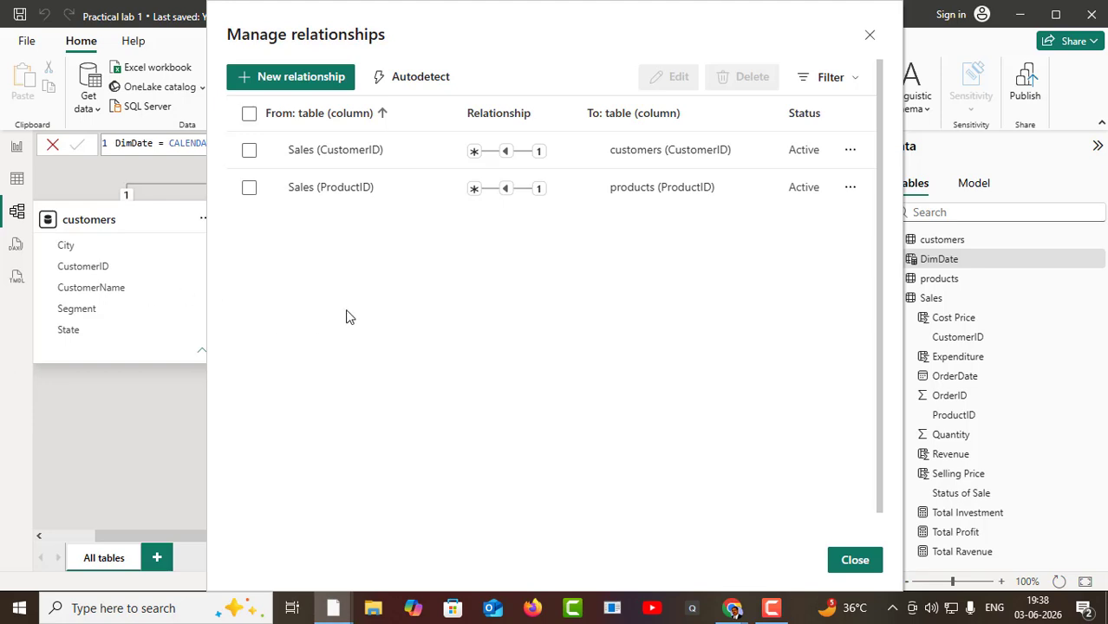
click(295, 87)
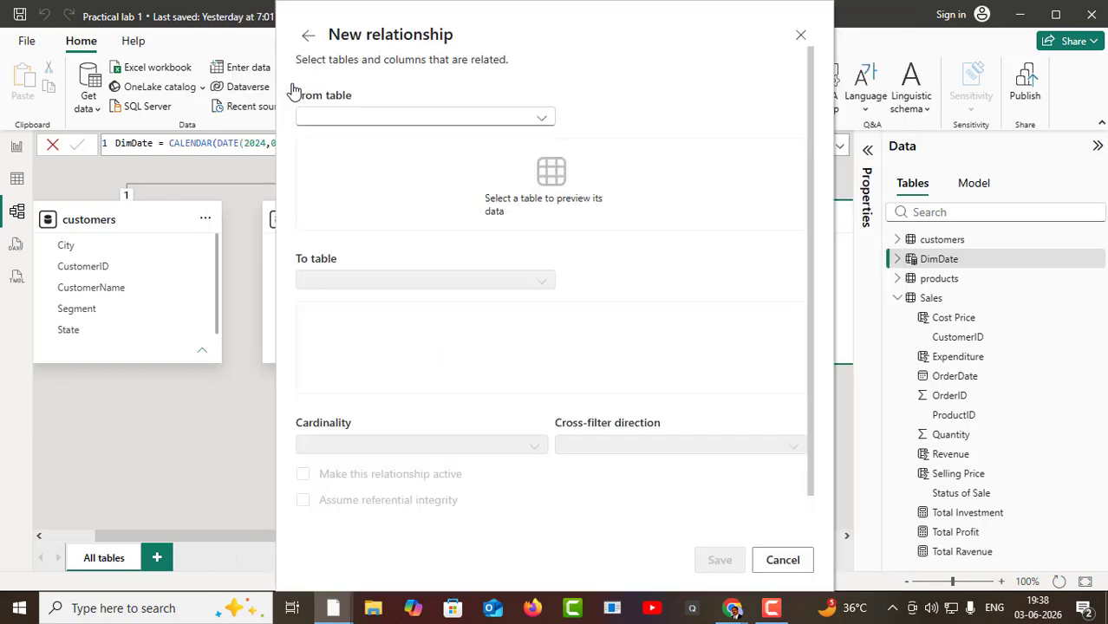
click(540, 121)
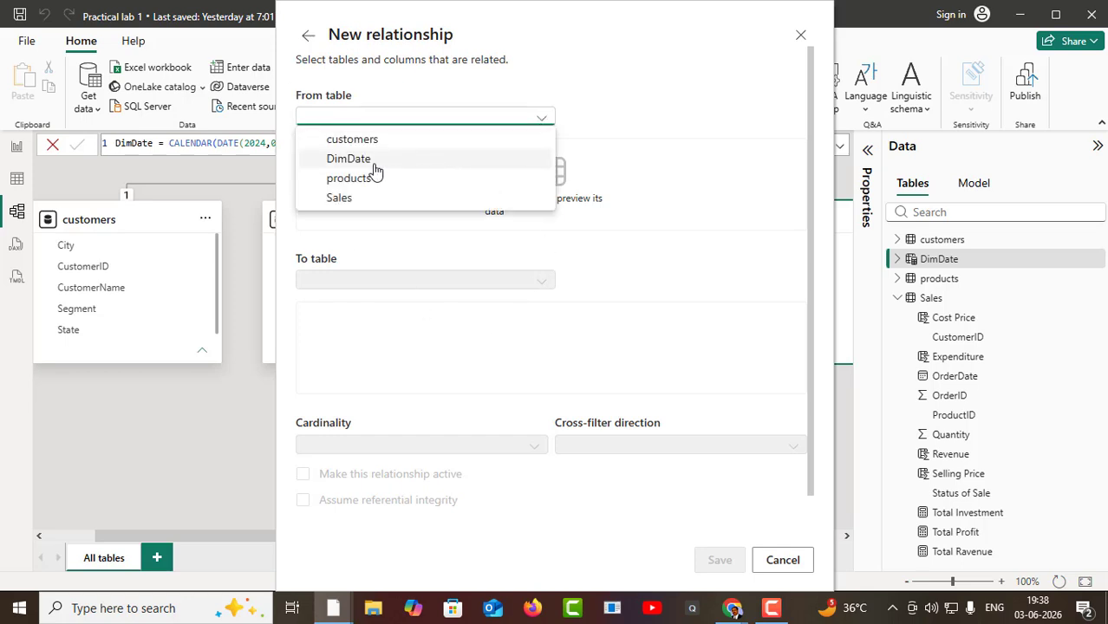
click(349, 158)
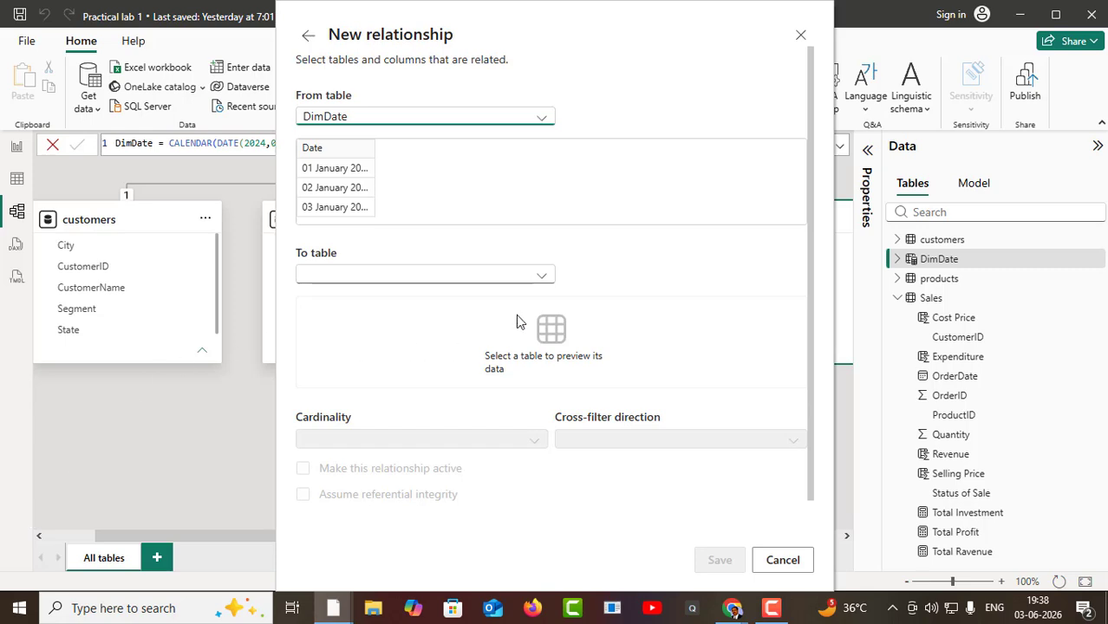
- Set Sales as the To table of the new DimDate relationship
click(544, 278)
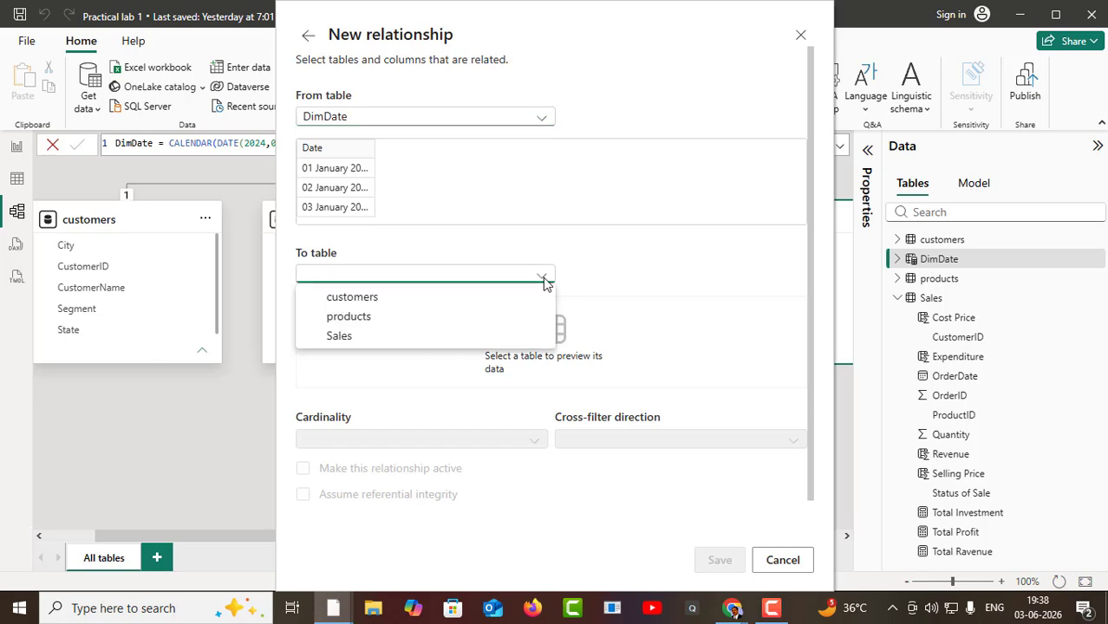
click(359, 299)
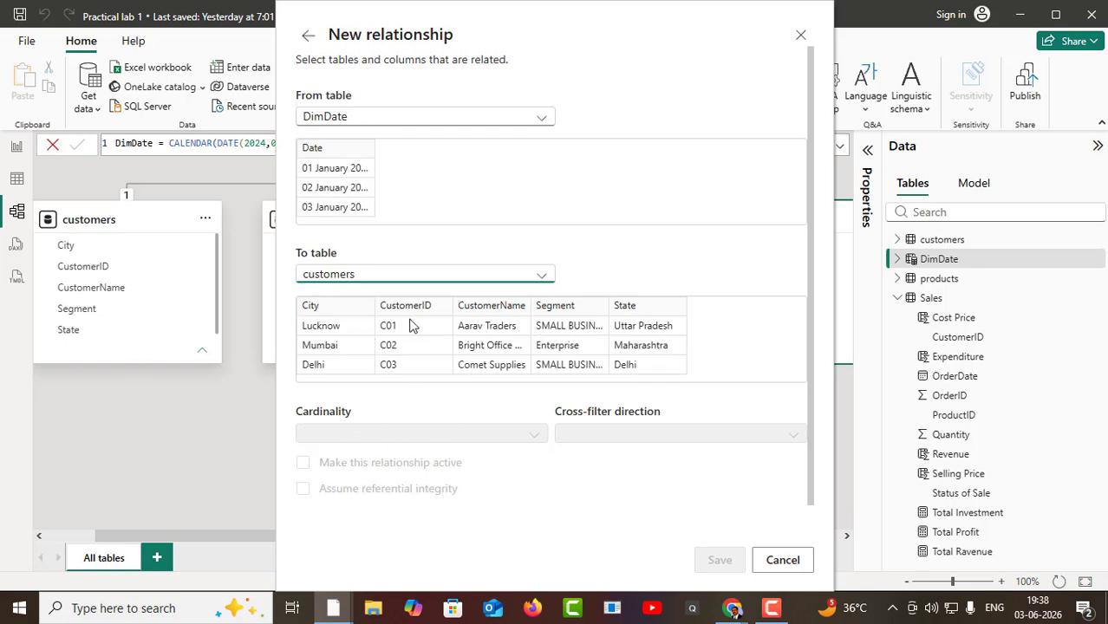
click(539, 276)
click(350, 339)
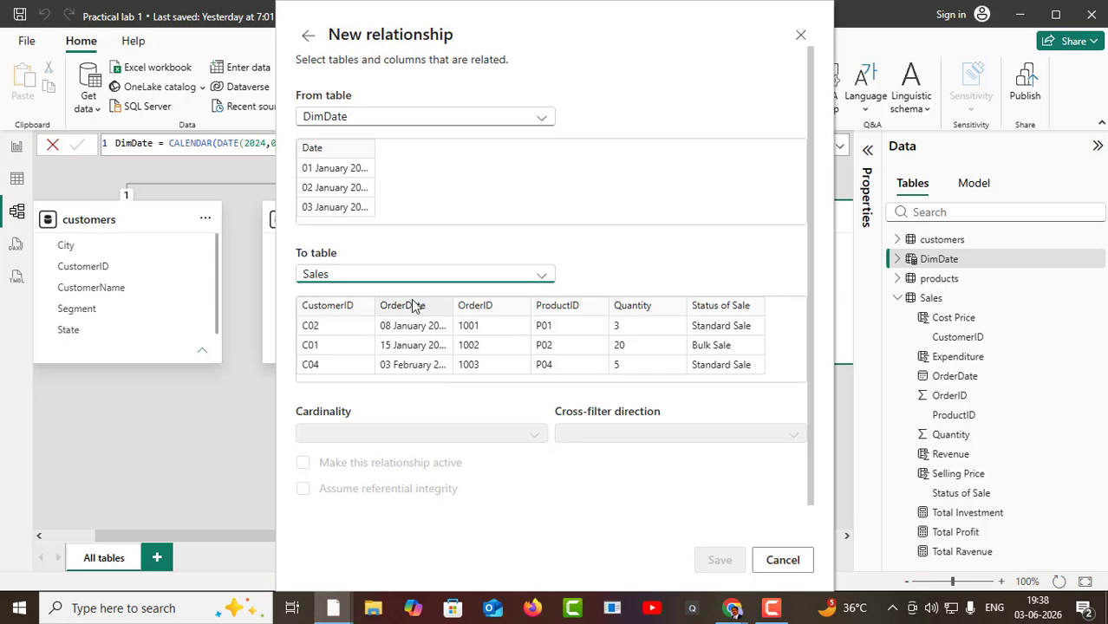
- Relate the Sales OrderDate column to the DimDate Date column, save the active relationship and return to the model diagram
click(398, 305)
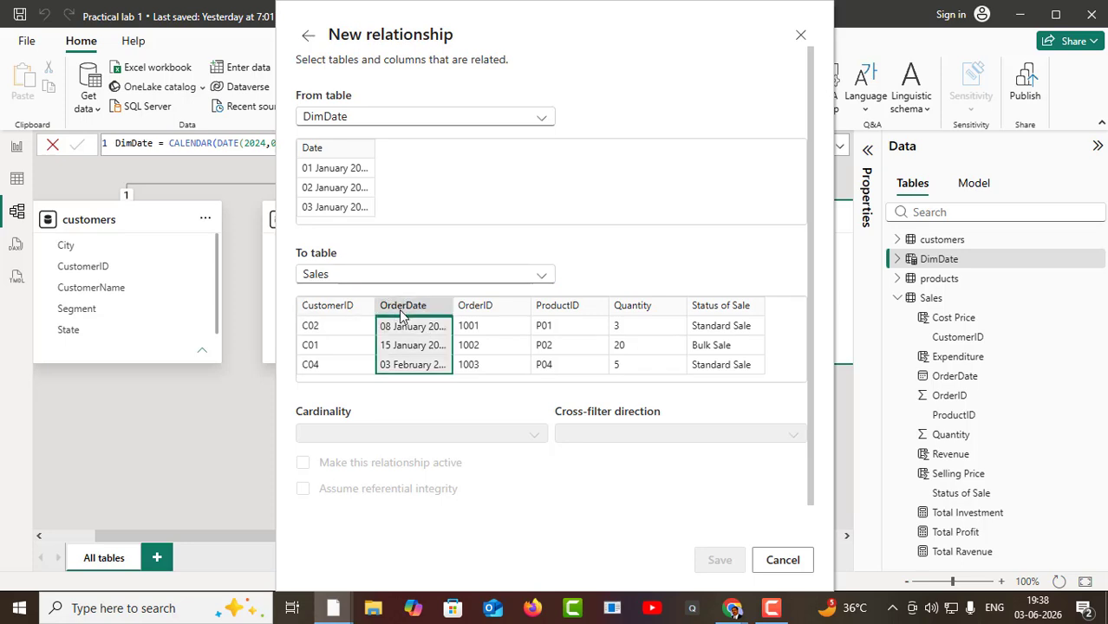
click(323, 151)
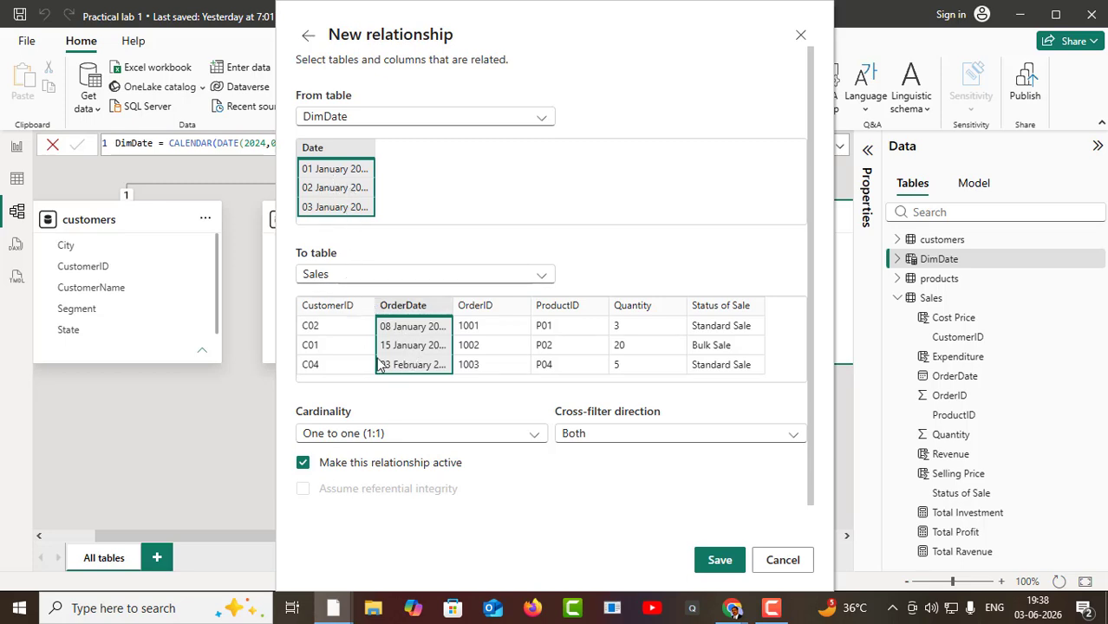
click(720, 560)
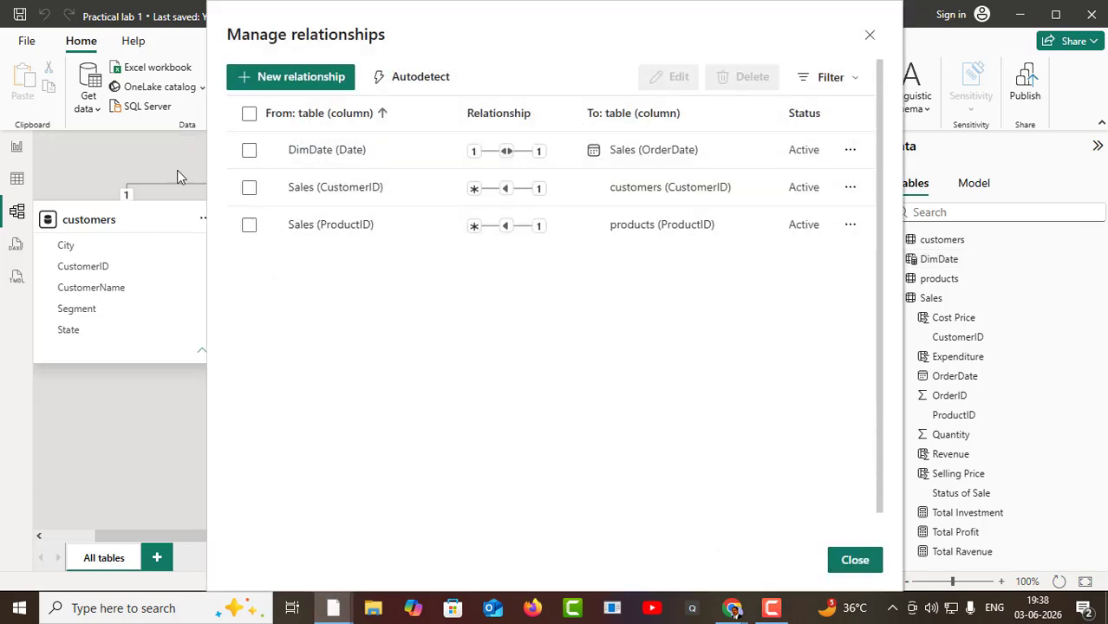
click(250, 114)
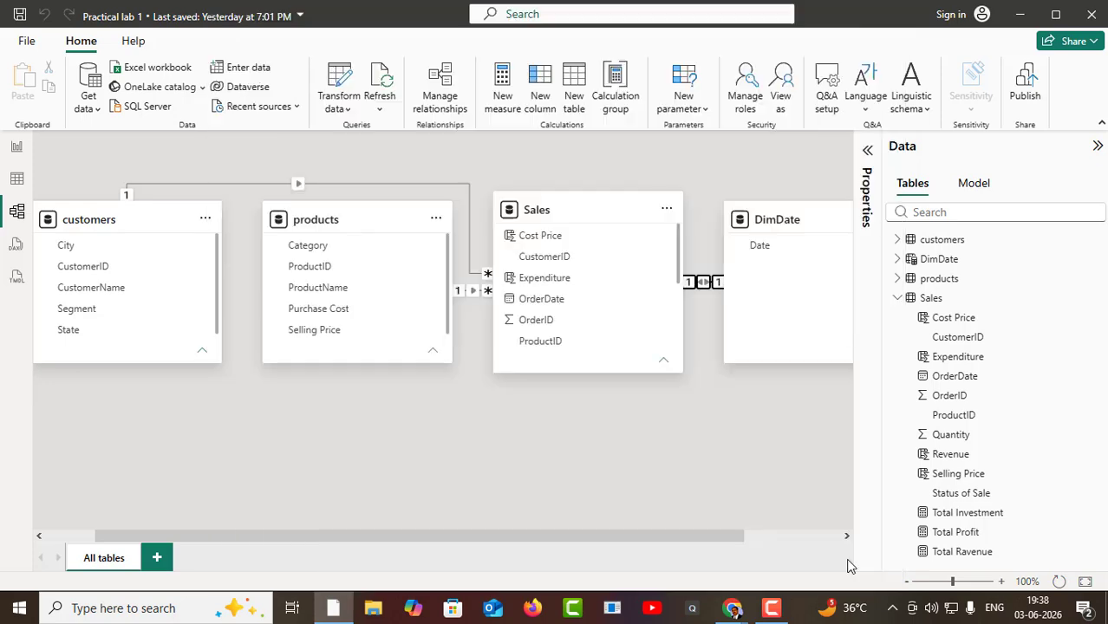
click(843, 562)
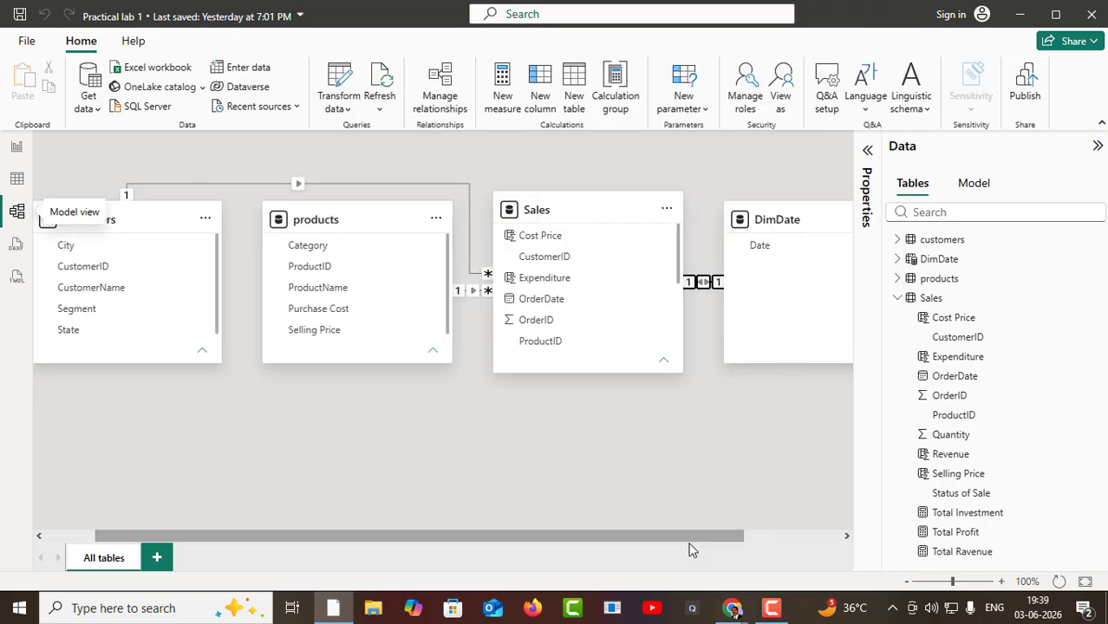
drag(690, 542, 807, 556)
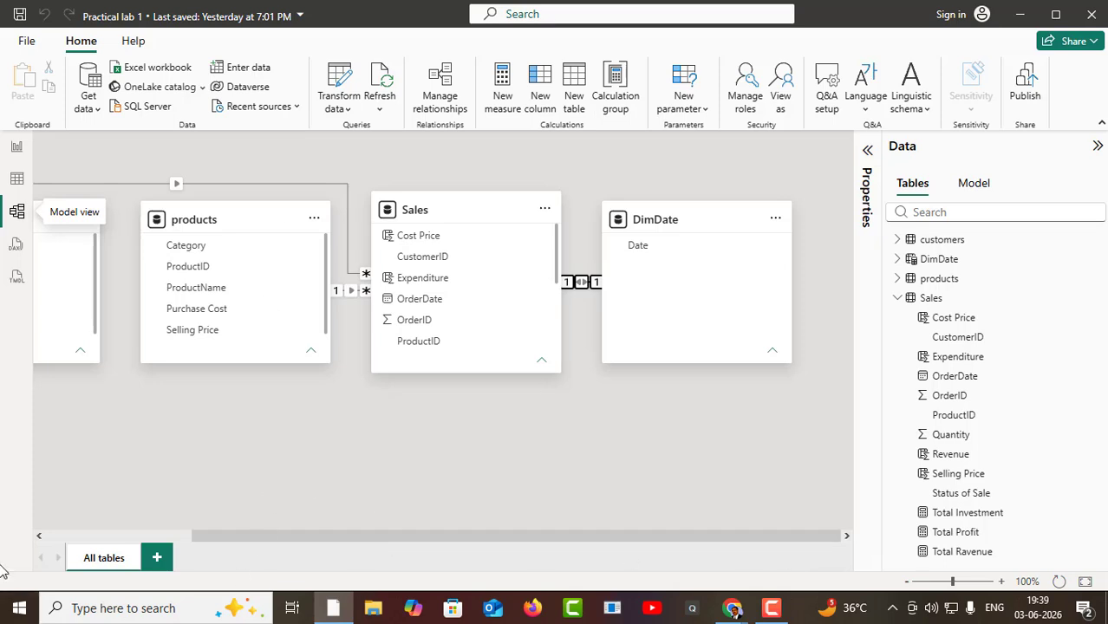
click(765, 612)
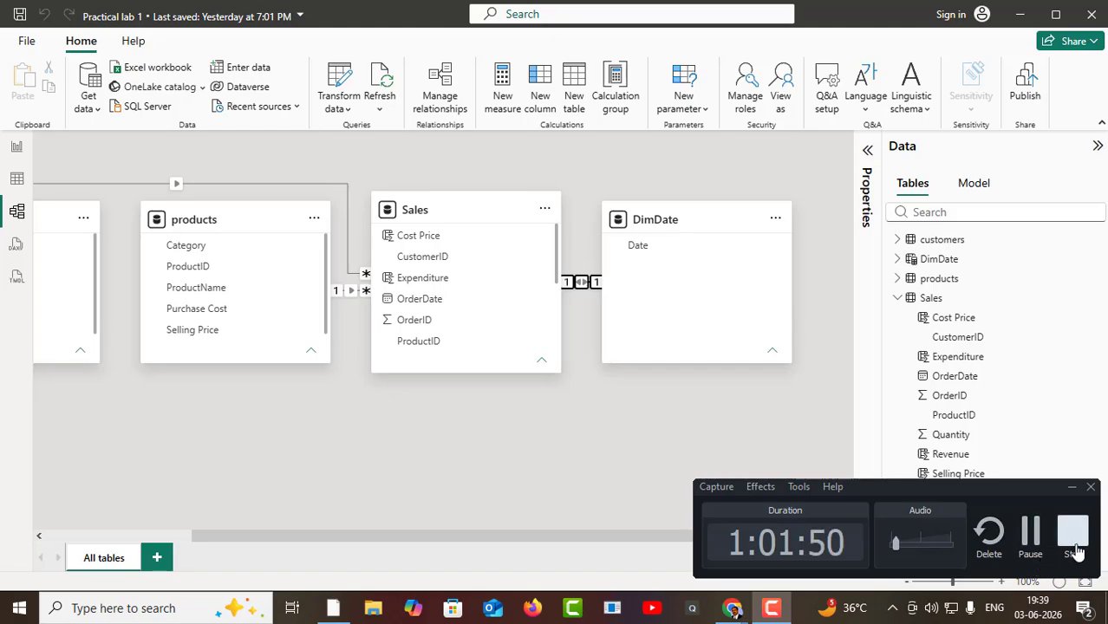
click(1074, 546)
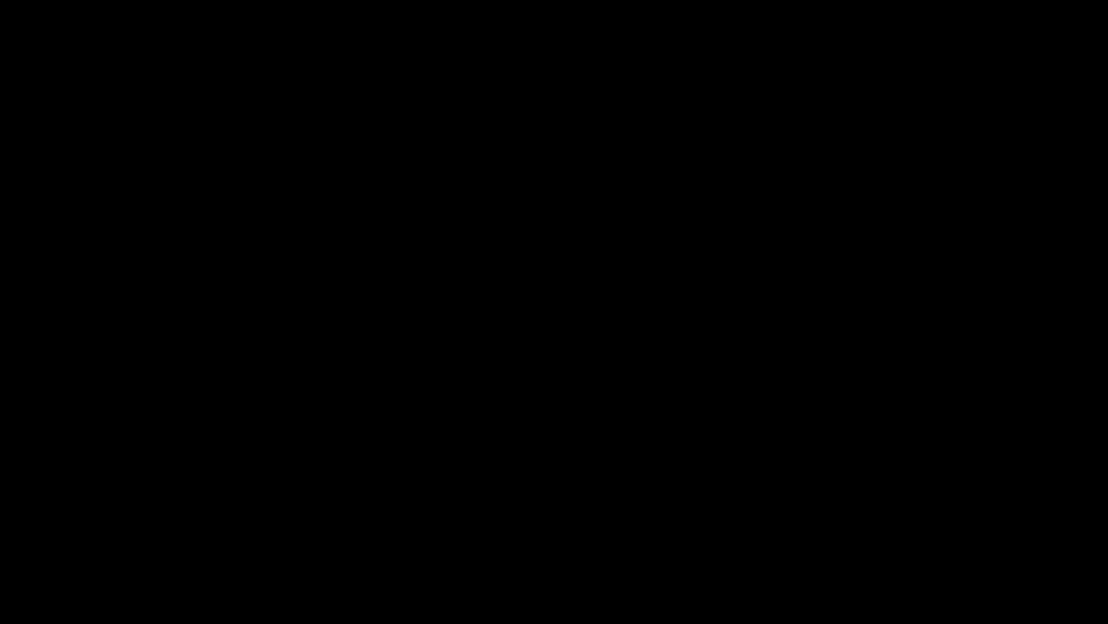